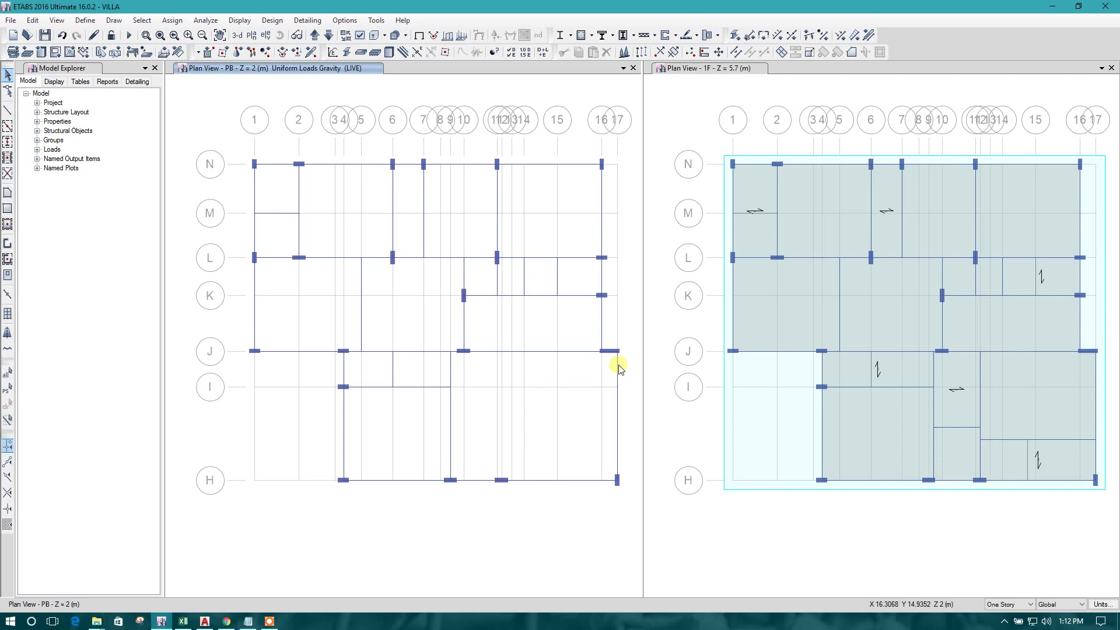
- Run the structural analysis of the villa model from the PB plan view
left_click(578, 387)
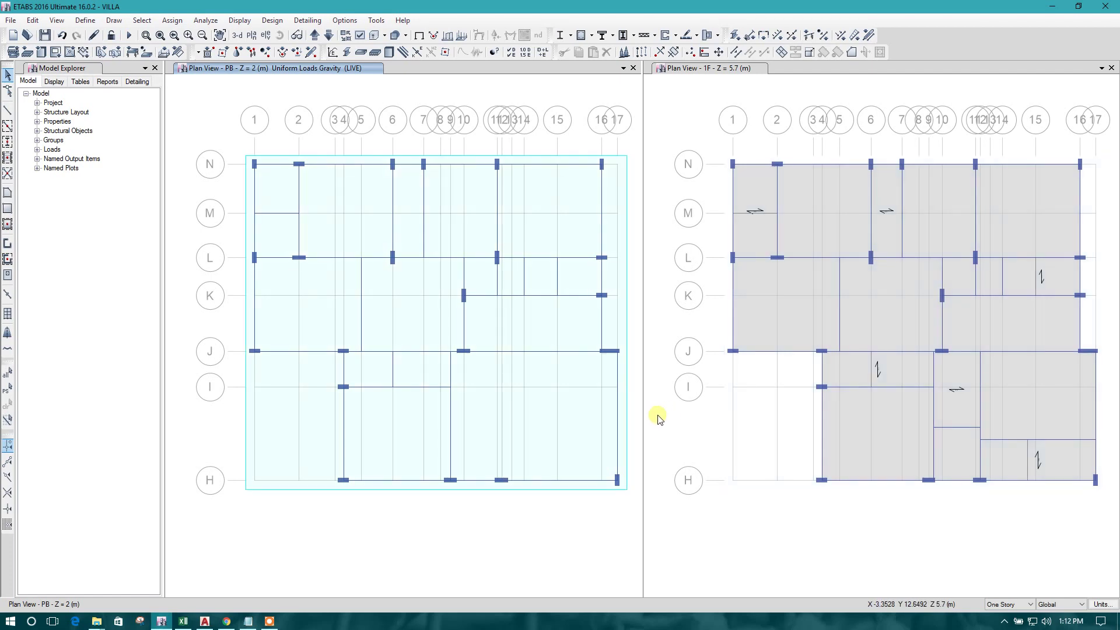
left_click(129, 36)
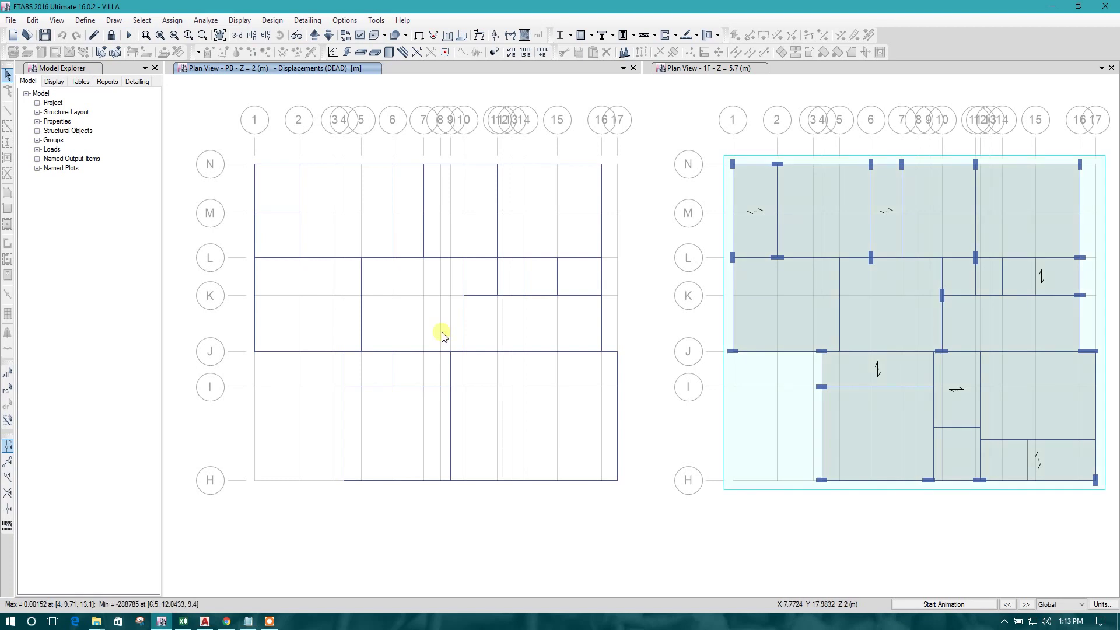
middle_click_drag(462, 161, 458, 167)
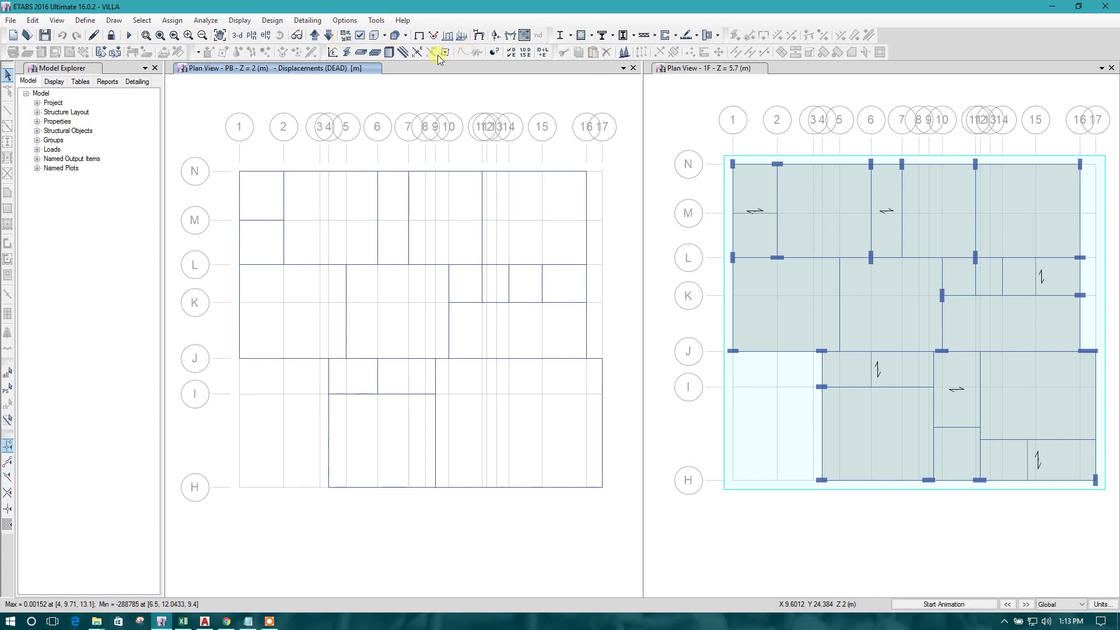
- Show the deformed shape in 3D, and switch that view to the Base story plan
left_click(242, 37)
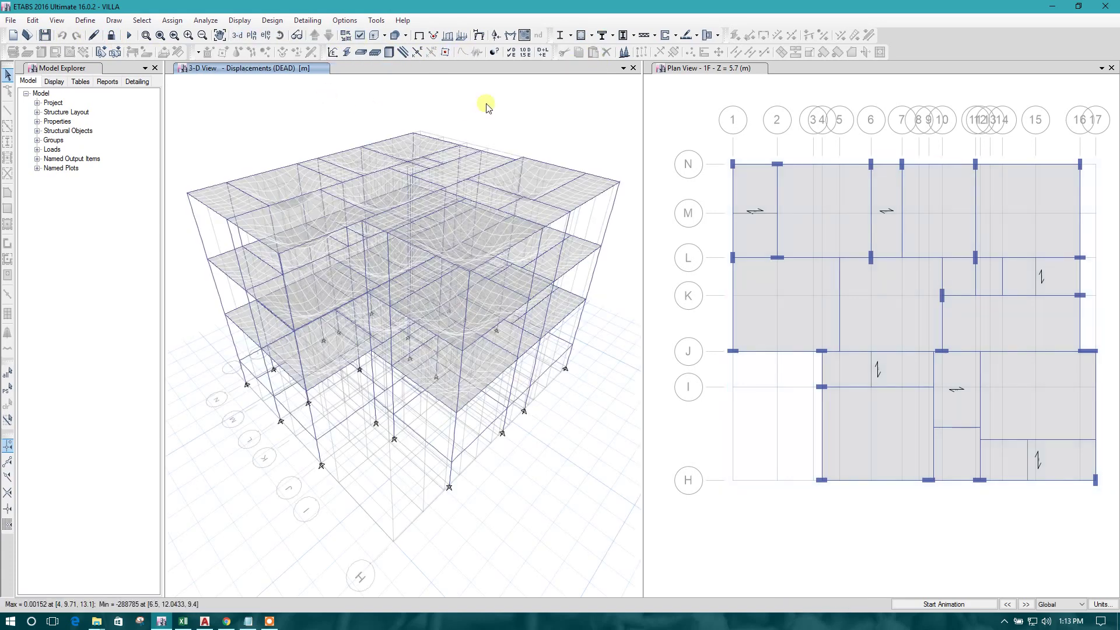
left_click(250, 35)
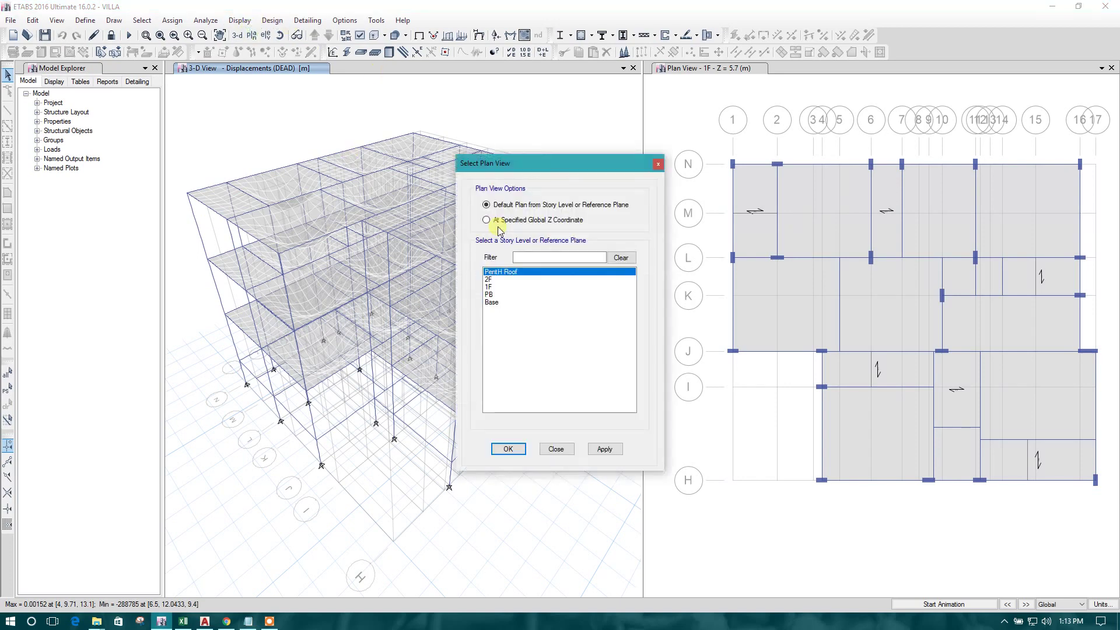
left_click(491, 301)
left_click(604, 449)
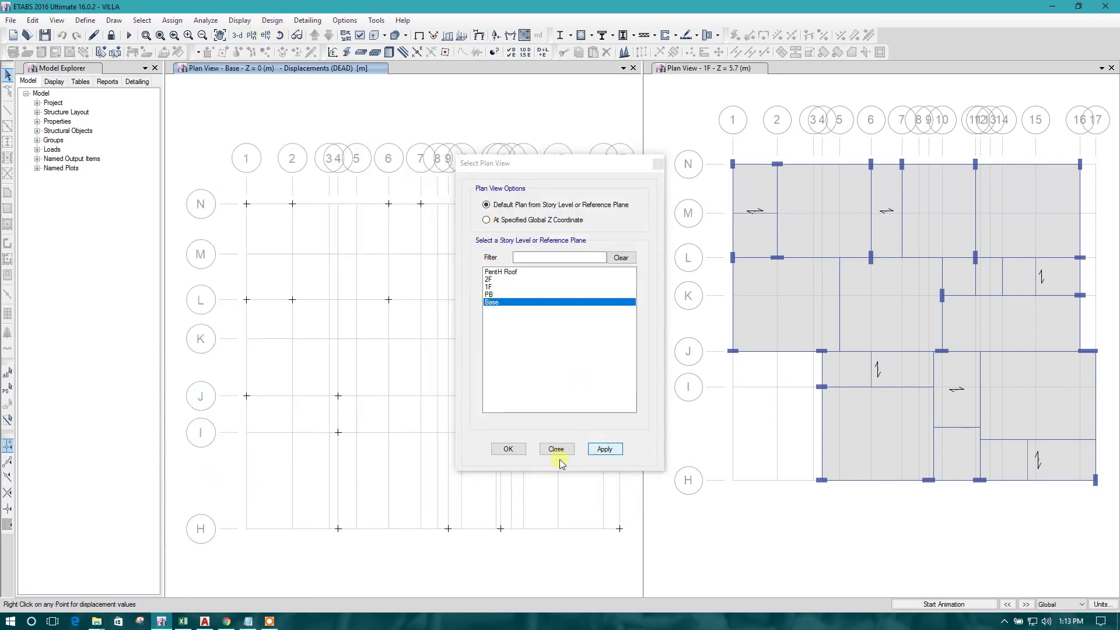
left_click(556, 450)
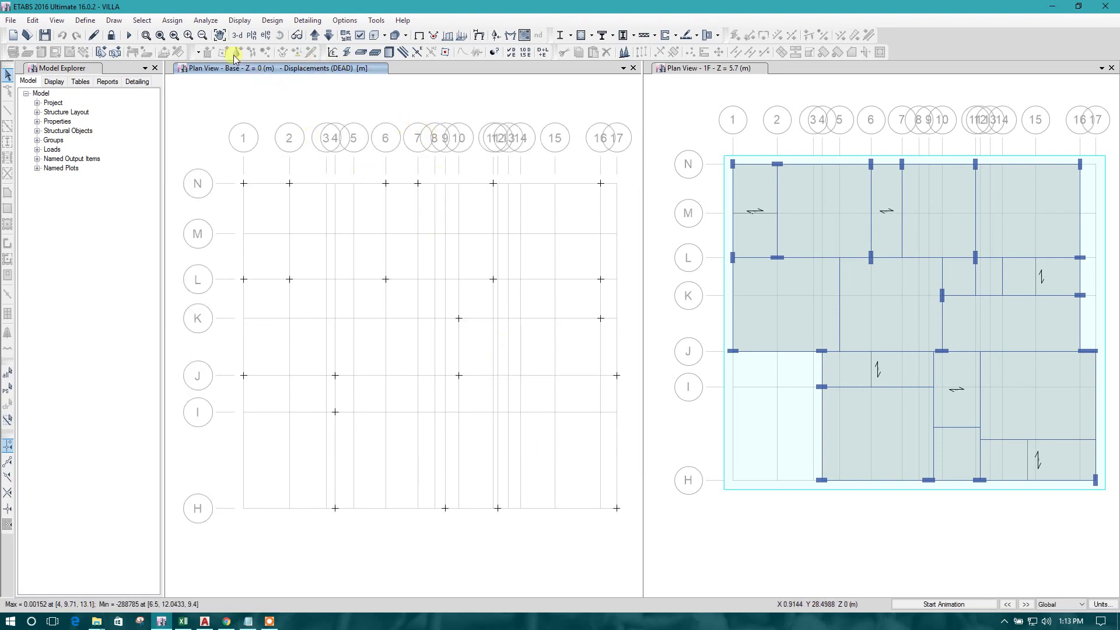
- Display the Base restraint reactions for the DEAD load case as tabulated values, with only the Fz component
left_click(523, 36)
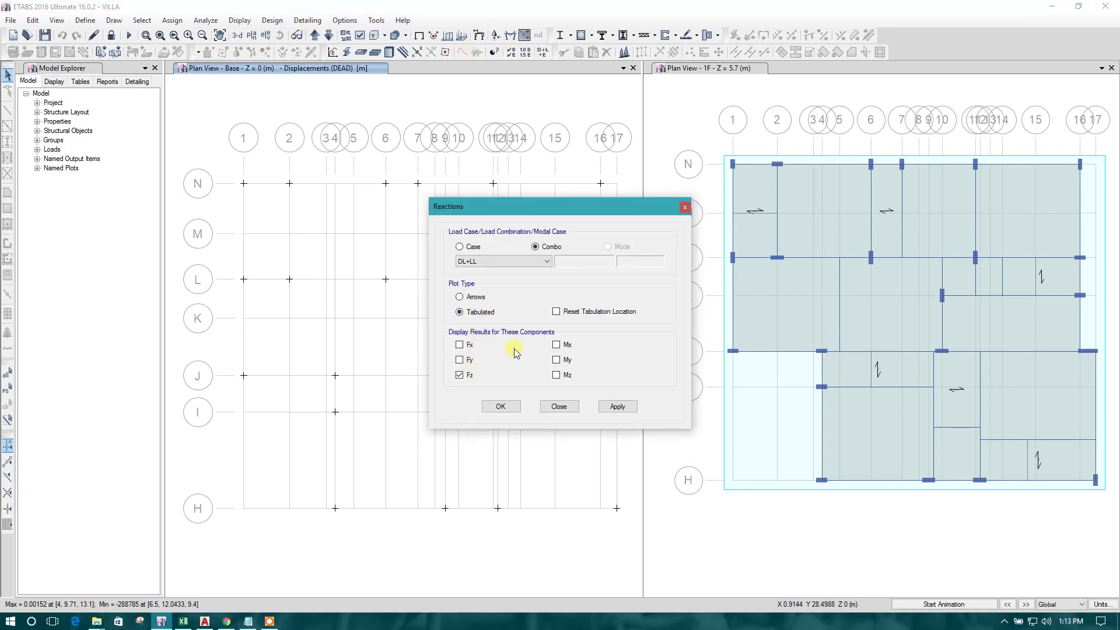
left_click(537, 262)
left_click(537, 263)
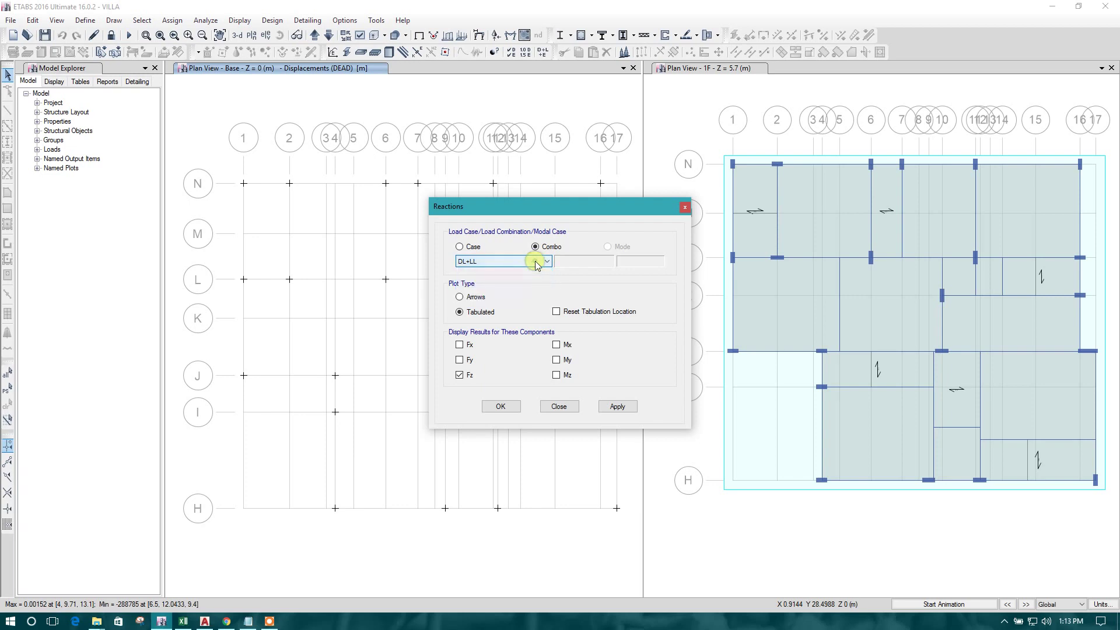
left_click(473, 246)
left_click(506, 261)
left_click(503, 270)
left_click(630, 407)
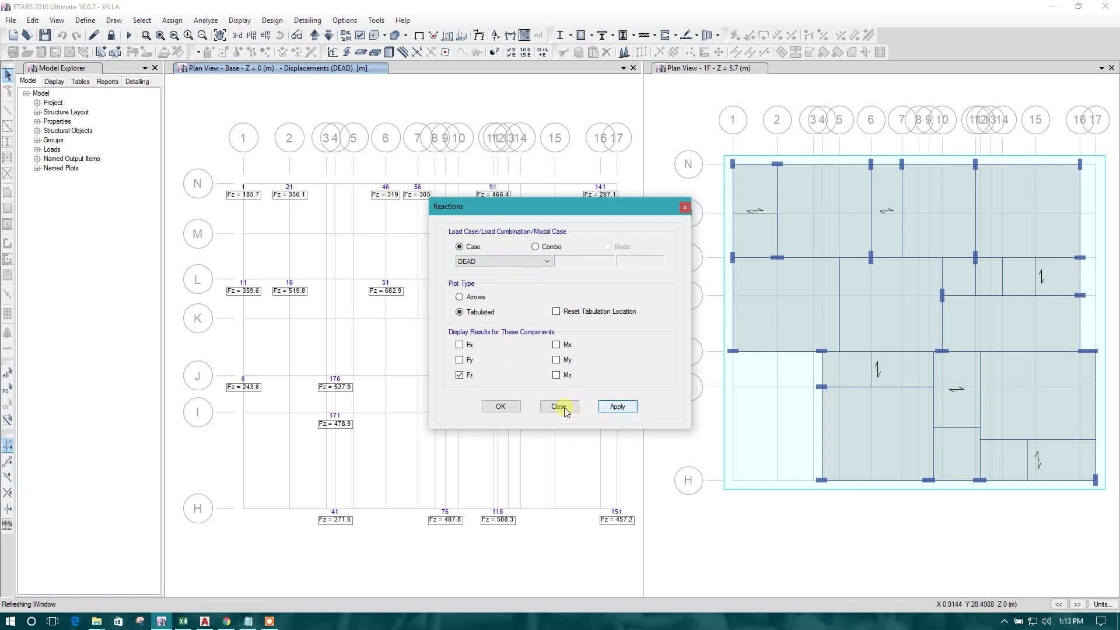
left_click(563, 406)
scroll(489, 332, "up", 3)
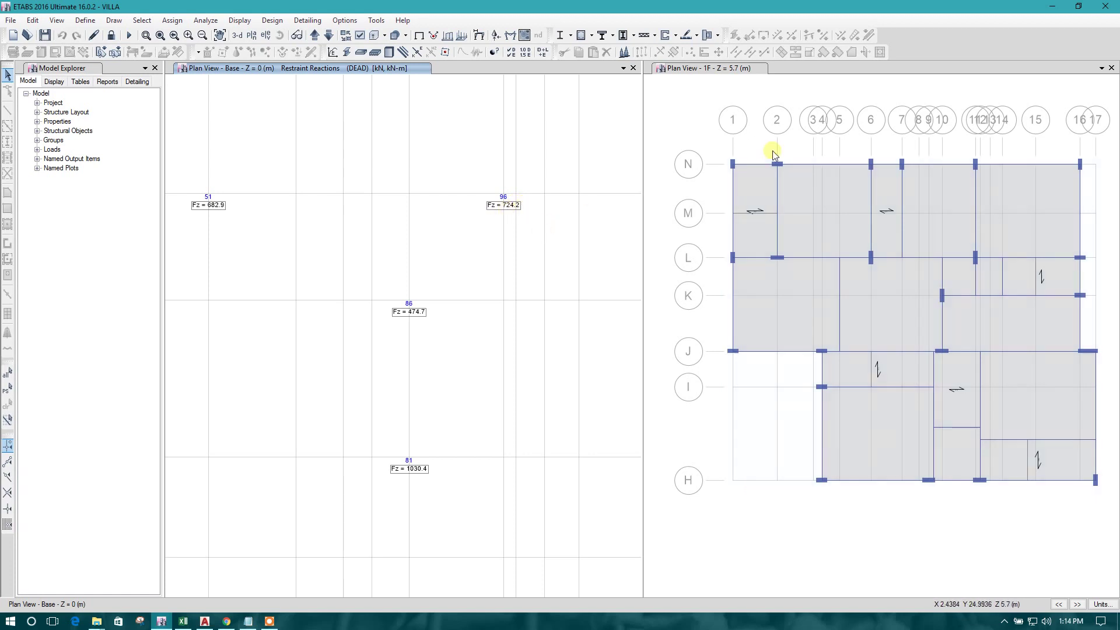
scroll(457, 309, "down", 2)
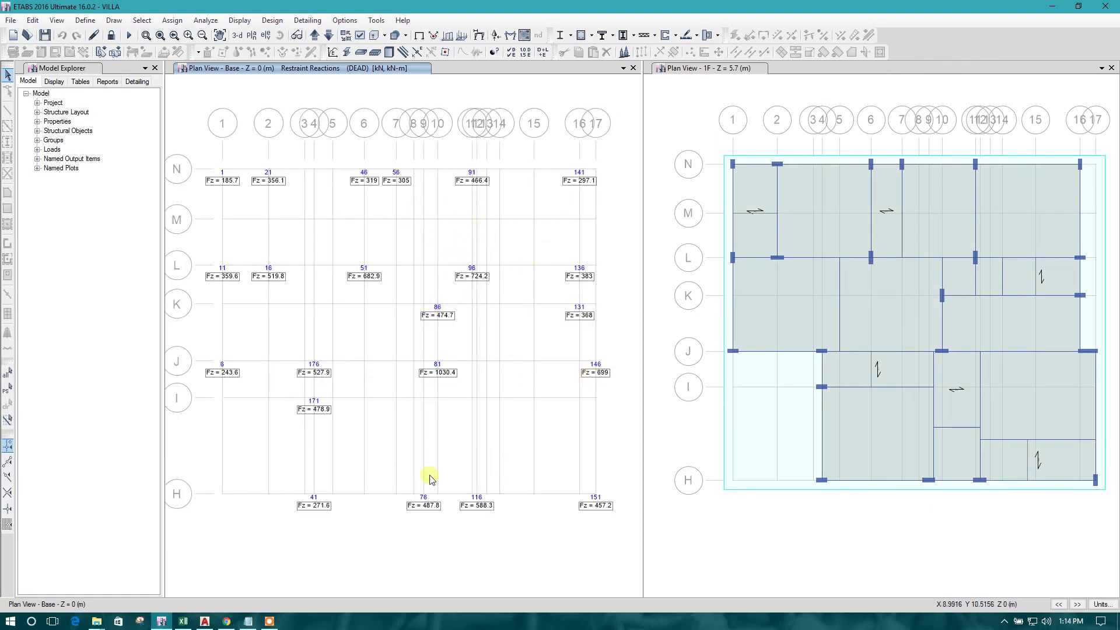
- Switch to AutoCAD and look over the footing layout in Combined Footing.dwg
left_click(206, 622)
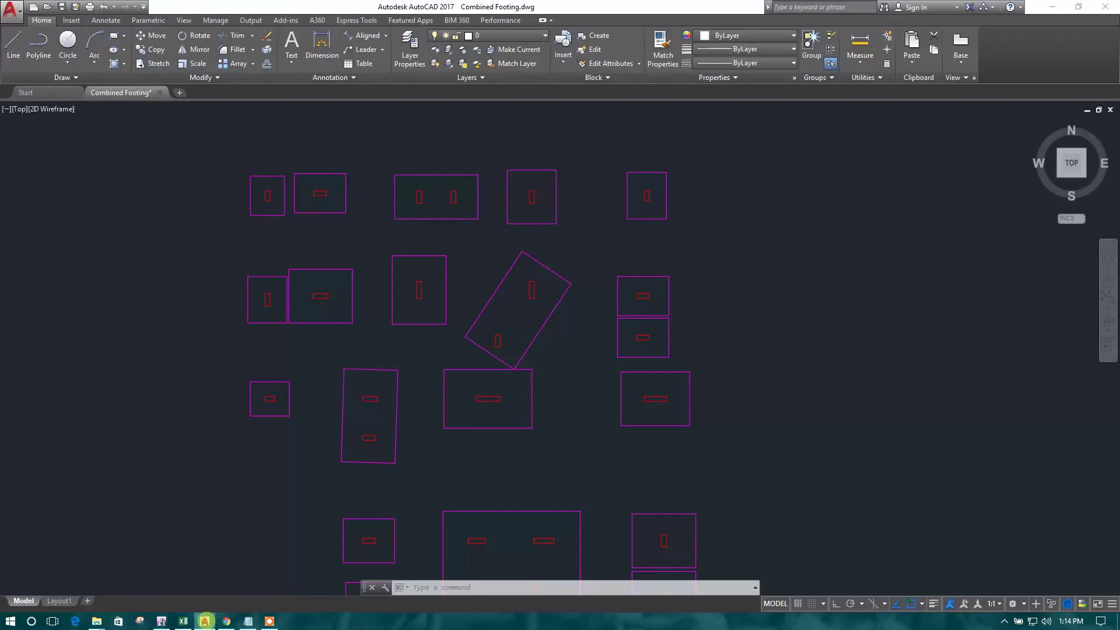
scroll(500, 345, "down", 3)
scroll(500, 344, "up", 3)
middle_click_drag(500, 344, 514, 359)
scroll(488, 370, "down", 3)
scroll(482, 418, "up", 3)
middle_click_drag(483, 418, 518, 353)
scroll(517, 353, "down", 3)
scroll(505, 380, "up", 3)
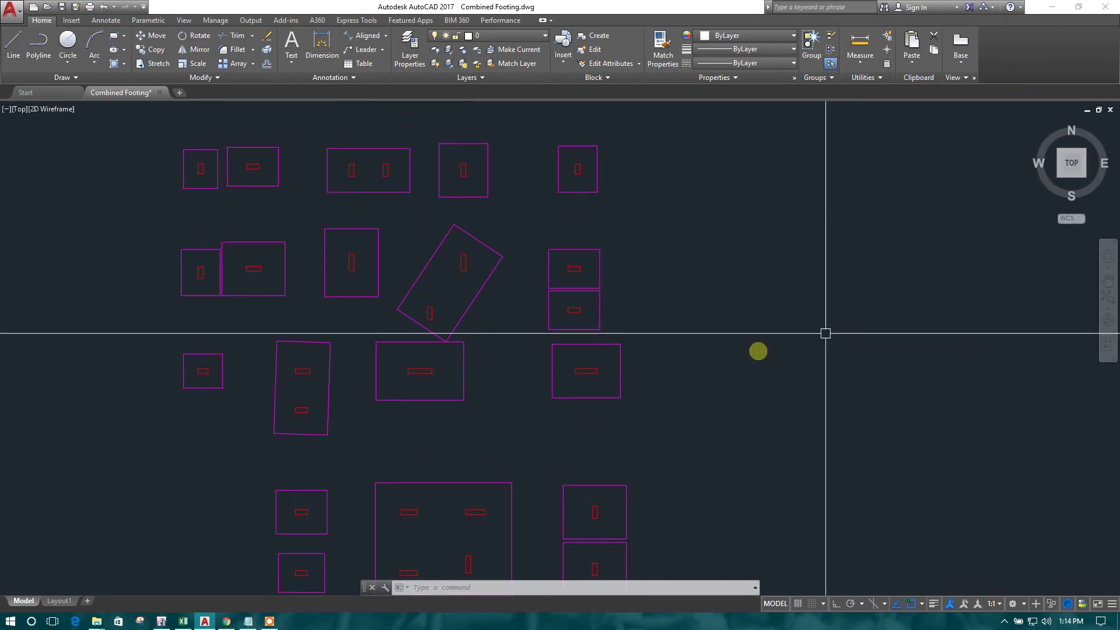
scroll(478, 327, "up", 3)
middle_click_drag(478, 327, 524, 364)
left_click(524, 364)
left_click(378, 239)
scroll(430, 280, "down", 3)
key("Escape")
- Copy the rotated combined footing with its two columns into the empty area beside the layout
scroll(457, 292, "up", 3)
scroll(458, 293, "down", 3)
scroll(475, 343, "up", 3)
left_click(493, 347)
left_click(334, 210)
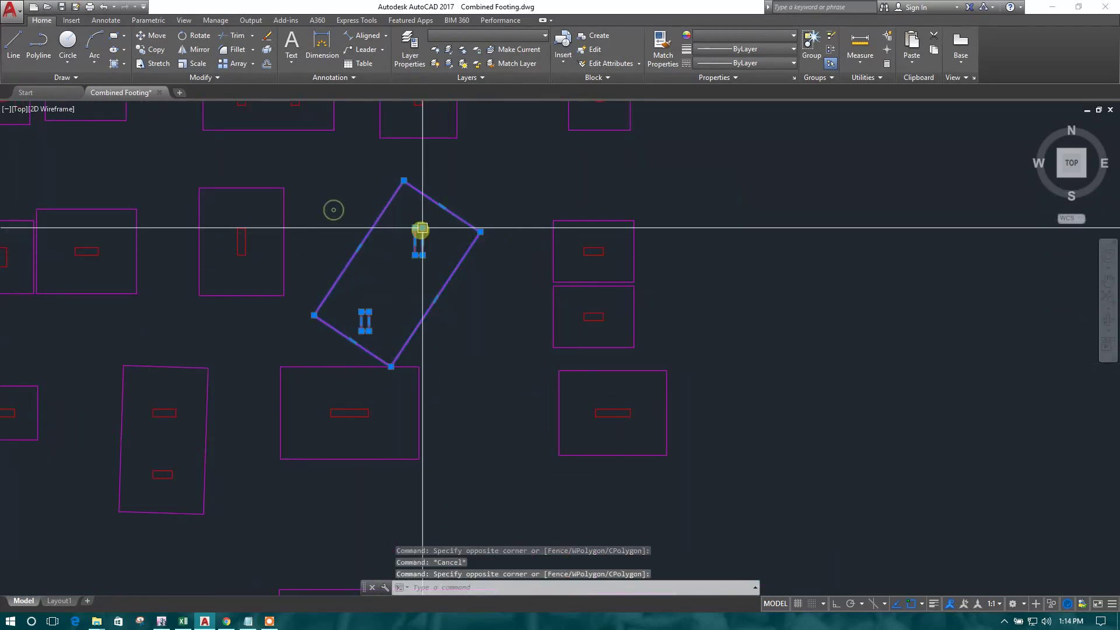
left_click(153, 49)
scroll(420, 305, "down", 3)
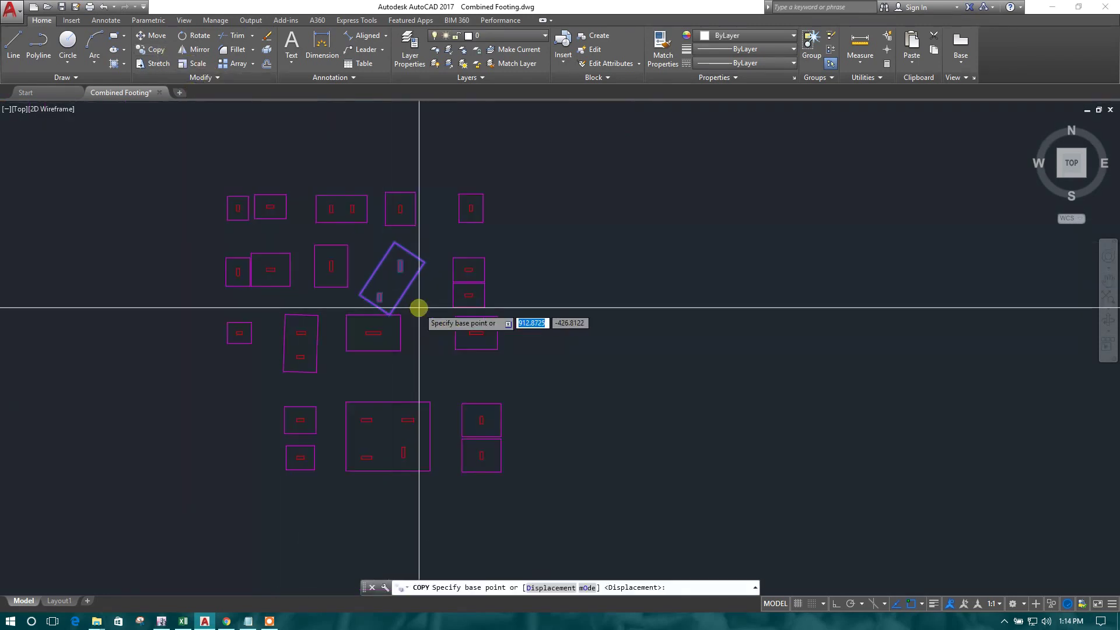
left_click(420, 305)
middle_click_drag(720, 325, 572, 345)
left_click(710, 395)
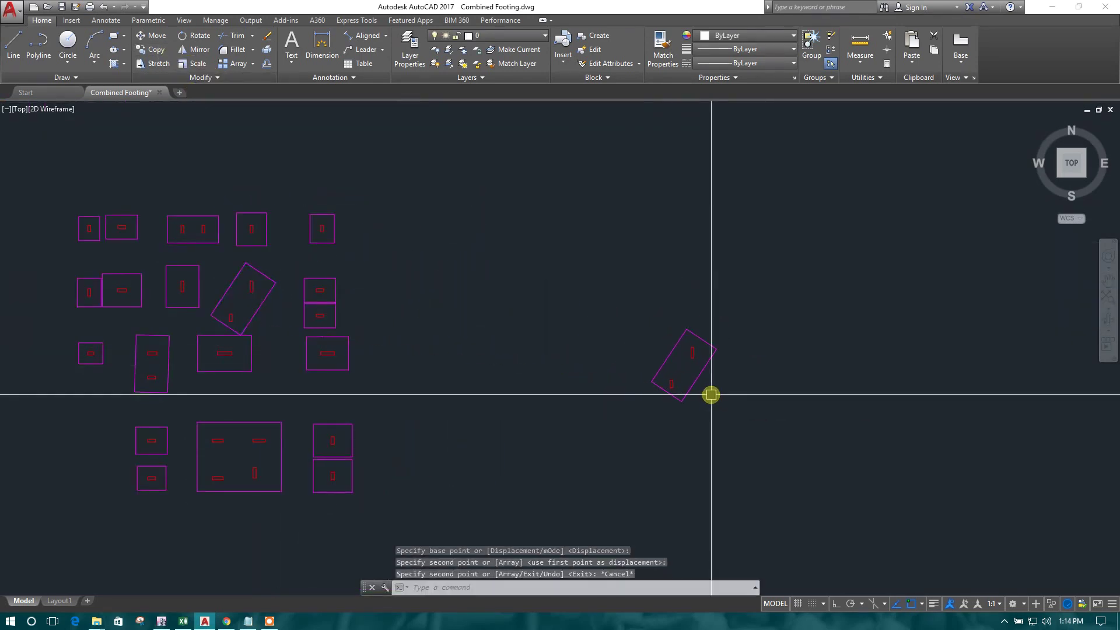
- Draw a horizontal reference line just below the copied footing with Ortho mode on
left_click(13, 42)
scroll(761, 444, "up", 2)
scroll(761, 445, "up", 2)
middle_click_drag(761, 444, 692, 425)
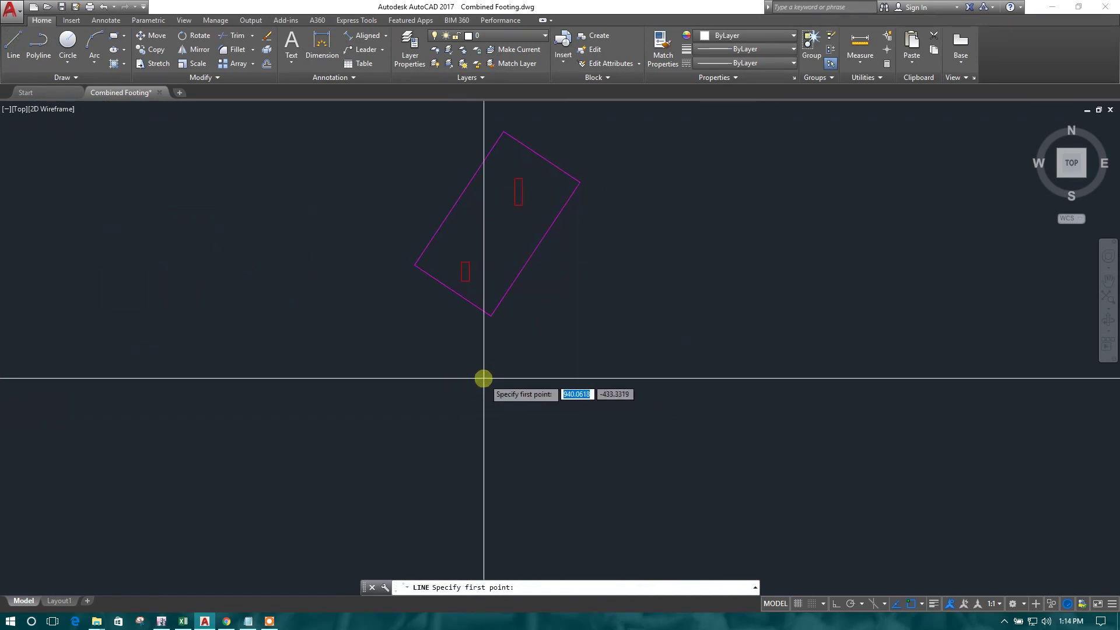
left_click(445, 371)
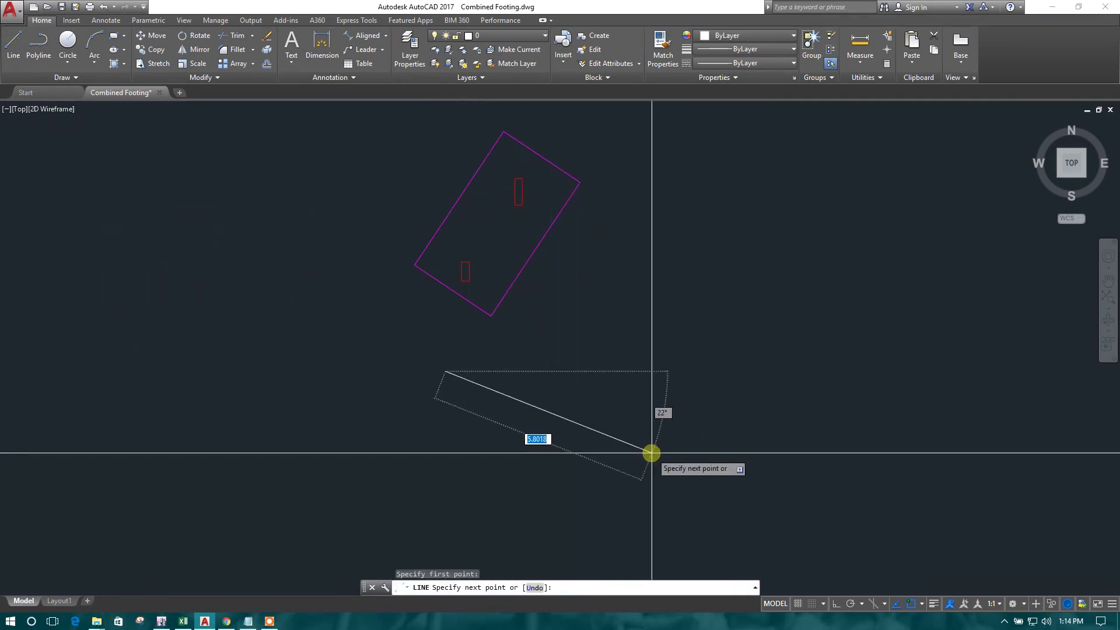
left_click(836, 604)
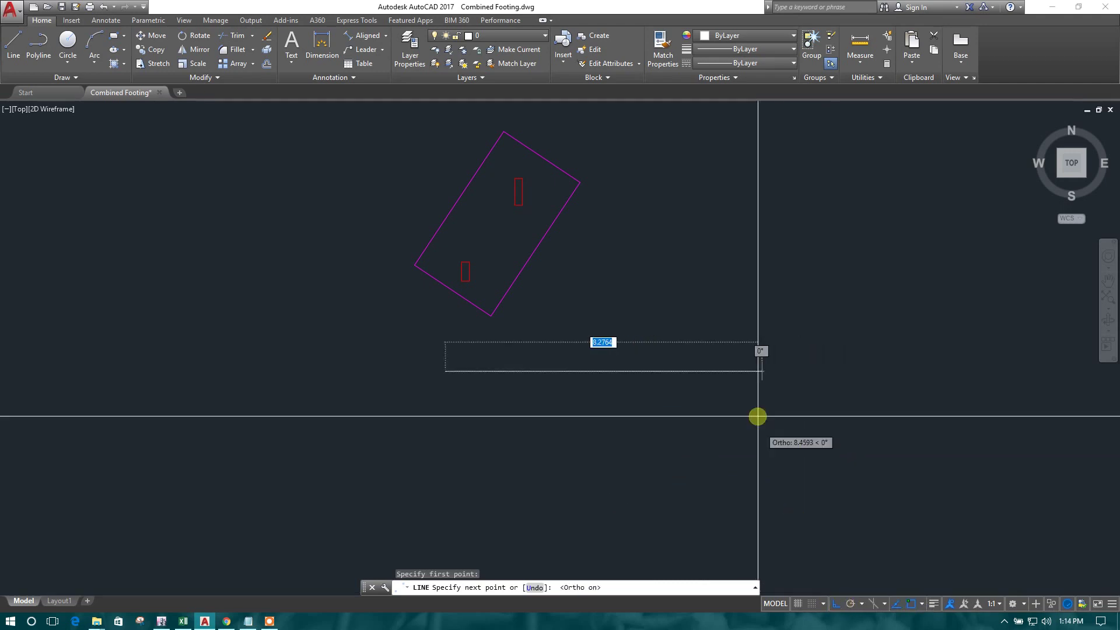
left_click(837, 383)
key("Escape")
- Align the copied footing and its columns so the footing's long lower edge lies on the horizontal reference line, without scaling
left_click(589, 328)
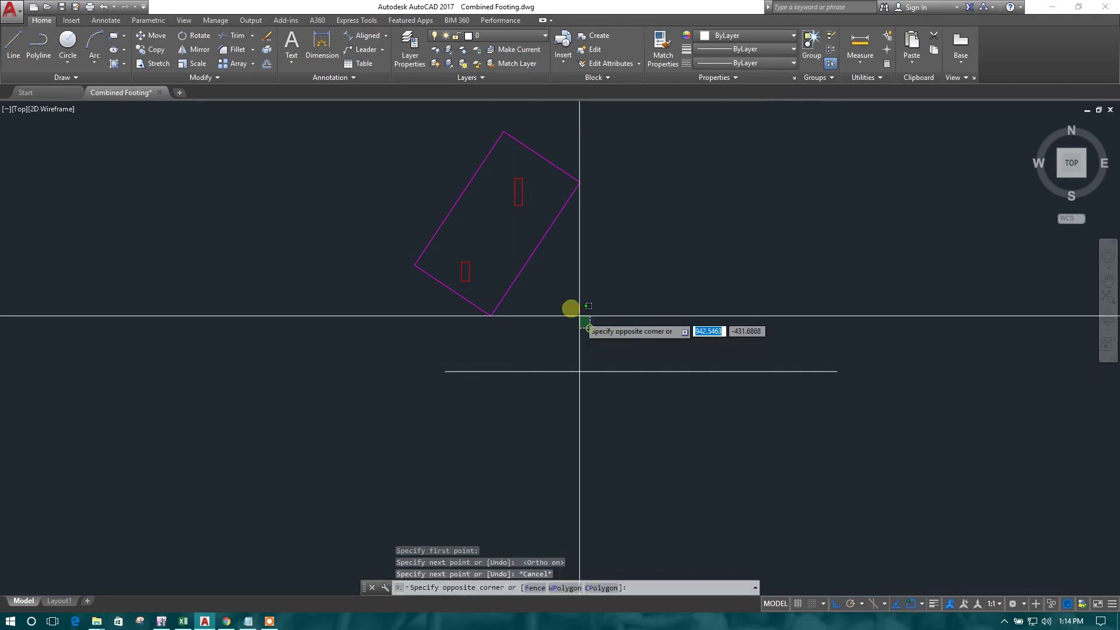
left_click(372, 140)
type("a")
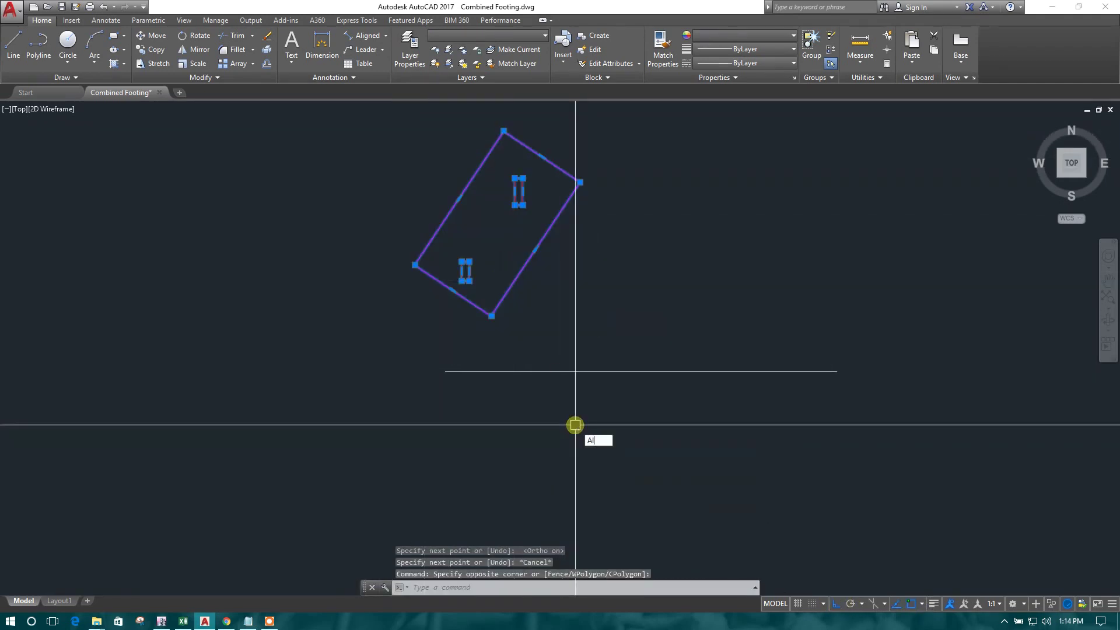
key("Return")
left_click(491, 315)
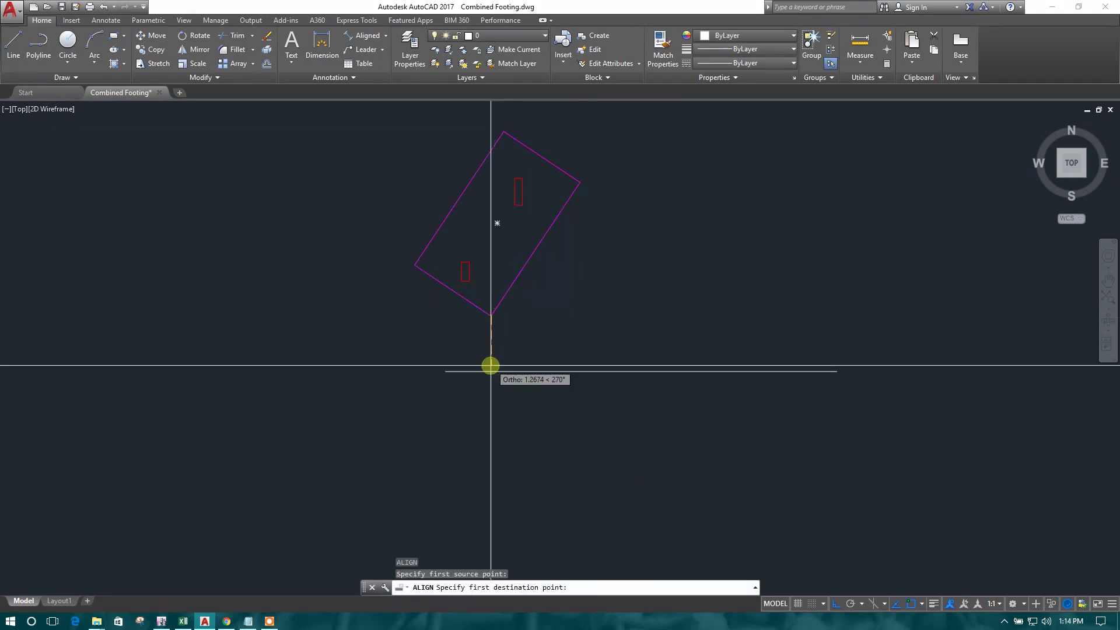
left_click(491, 366)
left_click(580, 183)
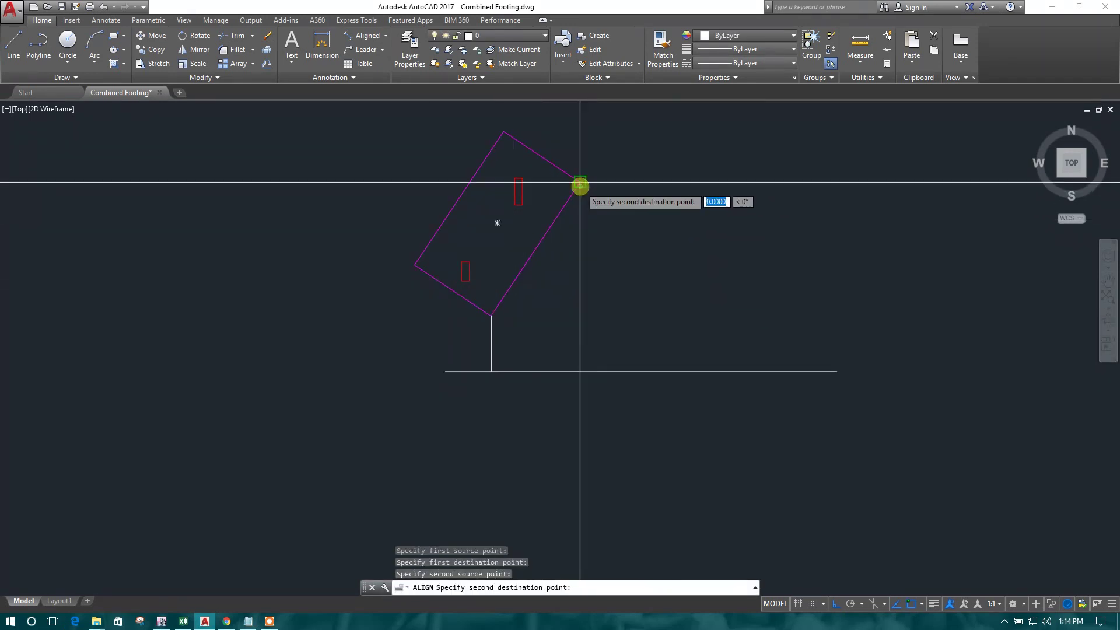
left_click(579, 372)
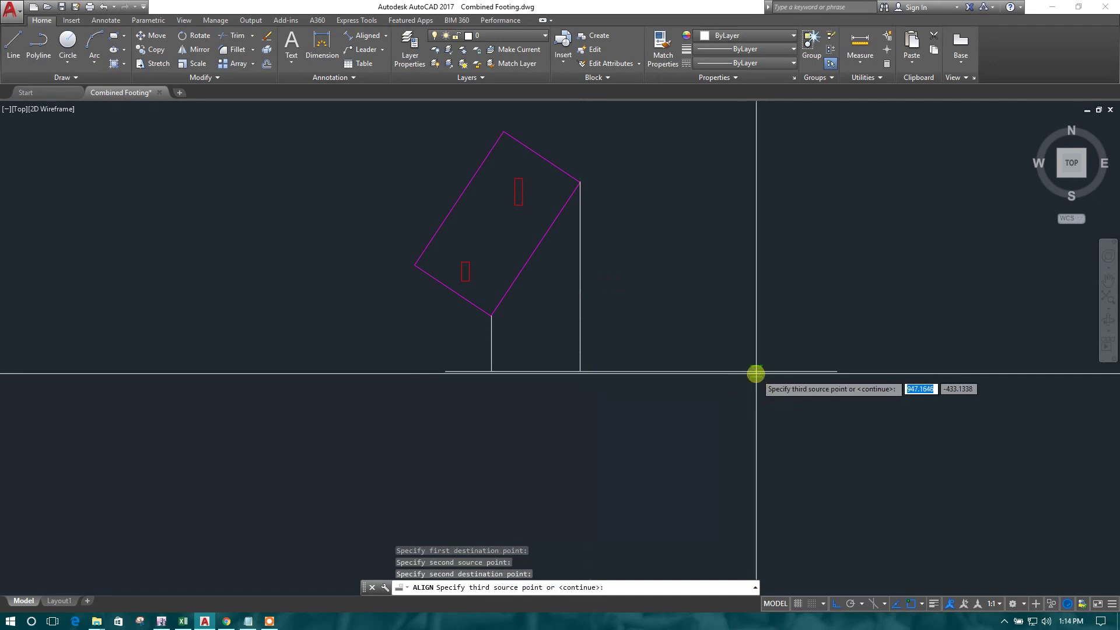
key("Return")
key("Return")
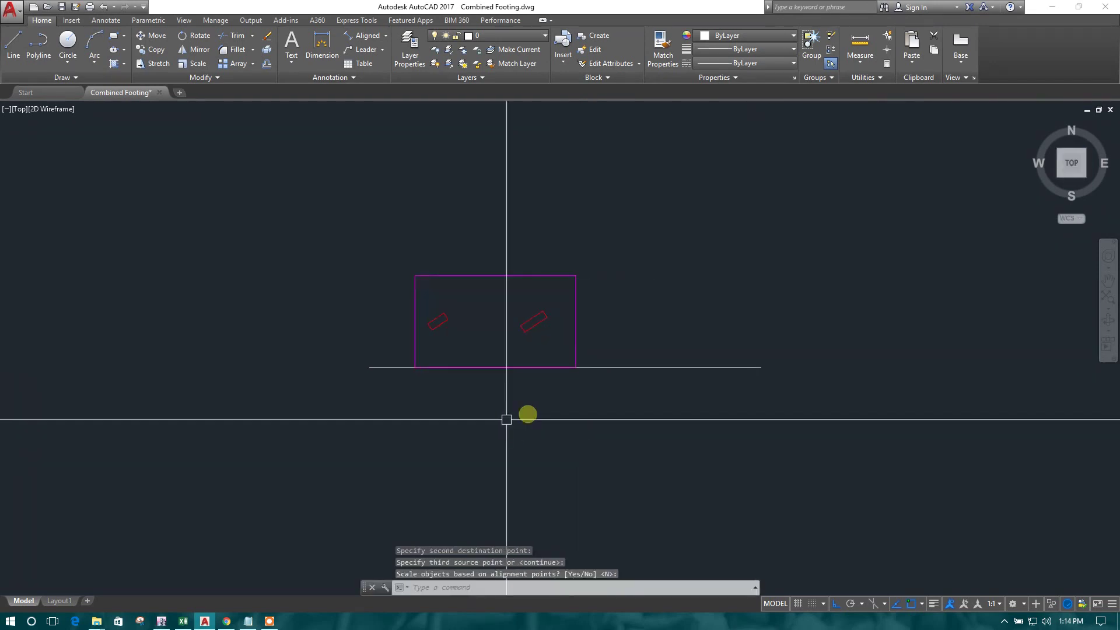
- Delete the horizontal reference line under the aligned footing
left_click(615, 367)
key("Delete")
middle_click_drag(480, 449, 517, 435)
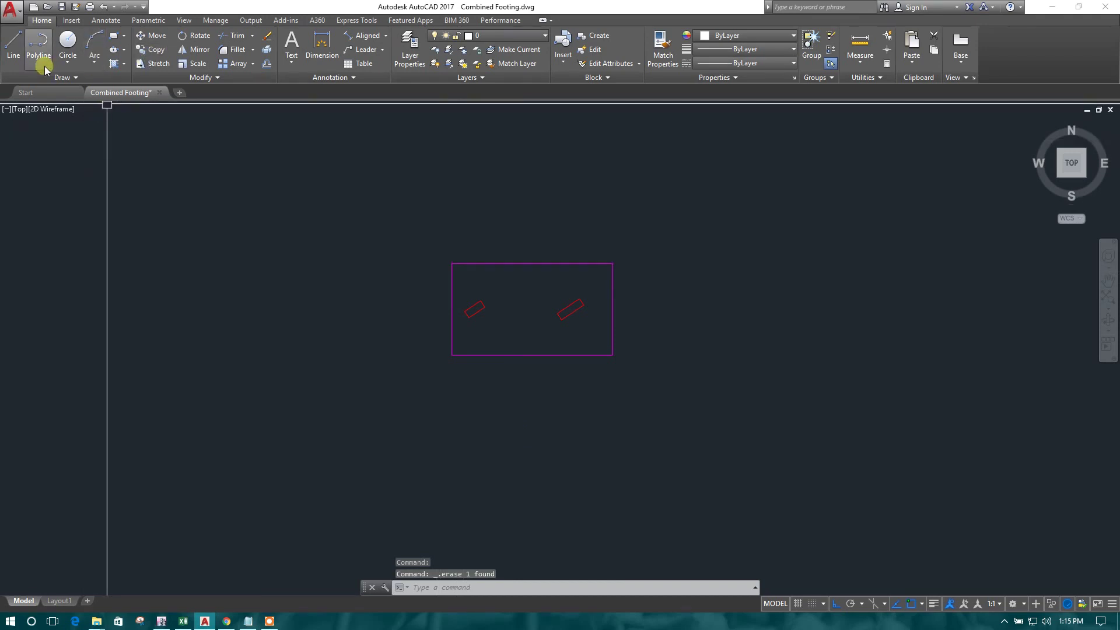
- Draw a vertical line from the centre of the smaller column upward past the footing's top edge
left_click(11, 54)
scroll(497, 342, "up", 2)
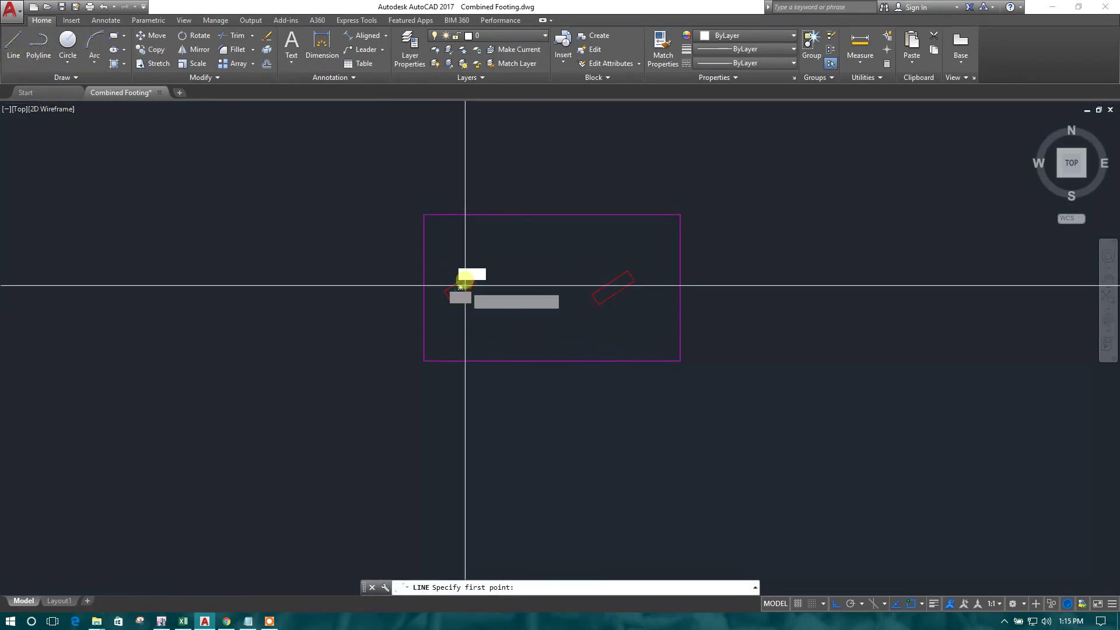
left_click(462, 286)
middle_click_drag(462, 167, 445, 220)
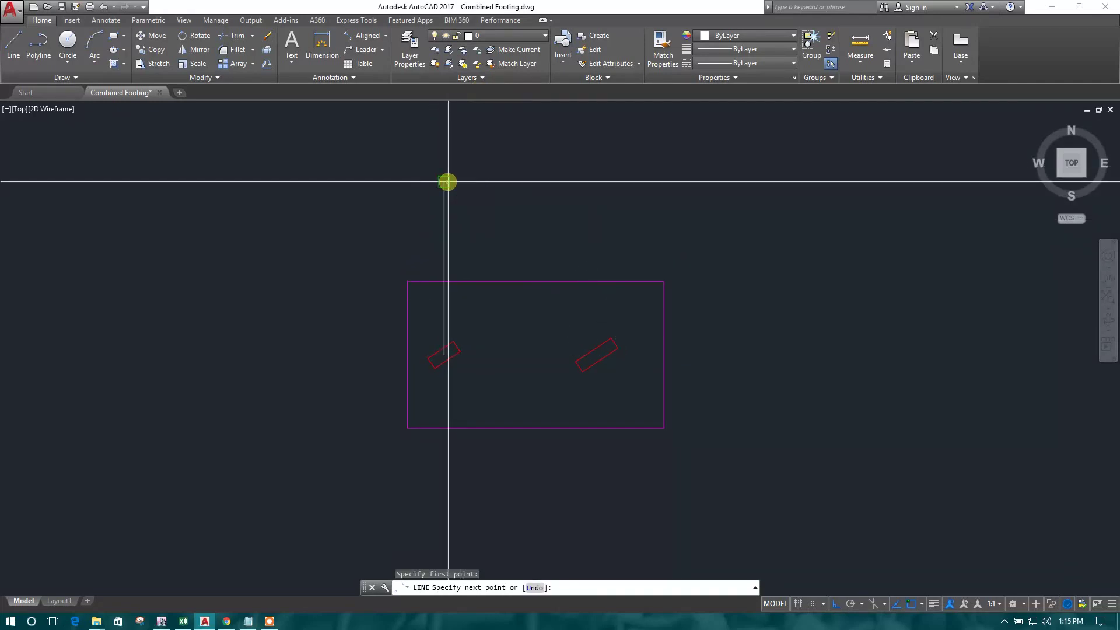
left_click(445, 182)
middle_click_drag(559, 378, 515, 337)
key("Return")
- Draw a second vertical line from the centre of the larger column upward past the footing's top edge
key("Return")
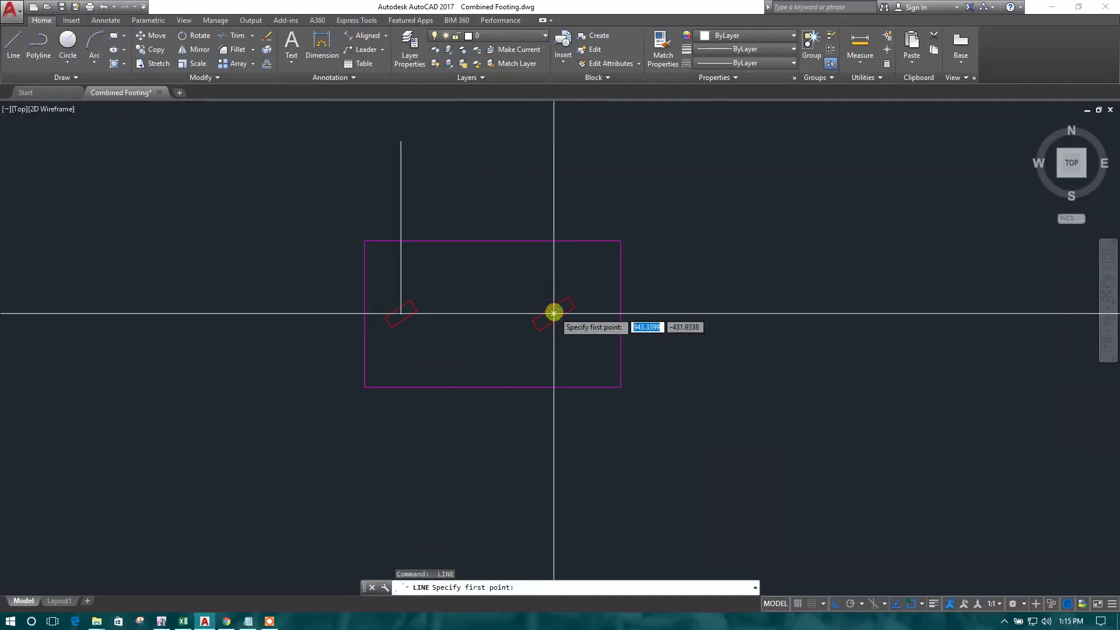
left_click(553, 313)
left_click(563, 169)
key("Escape")
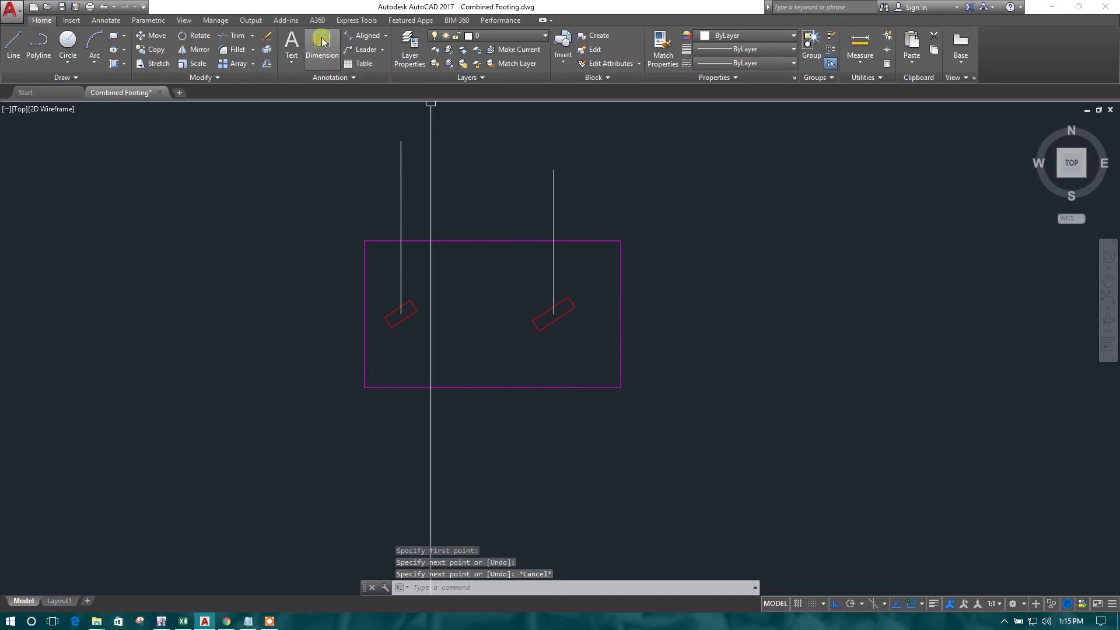
- Add a linear dimension above the footing between the smaller column's centre line and the footing's upper-left corner
left_click(385, 35)
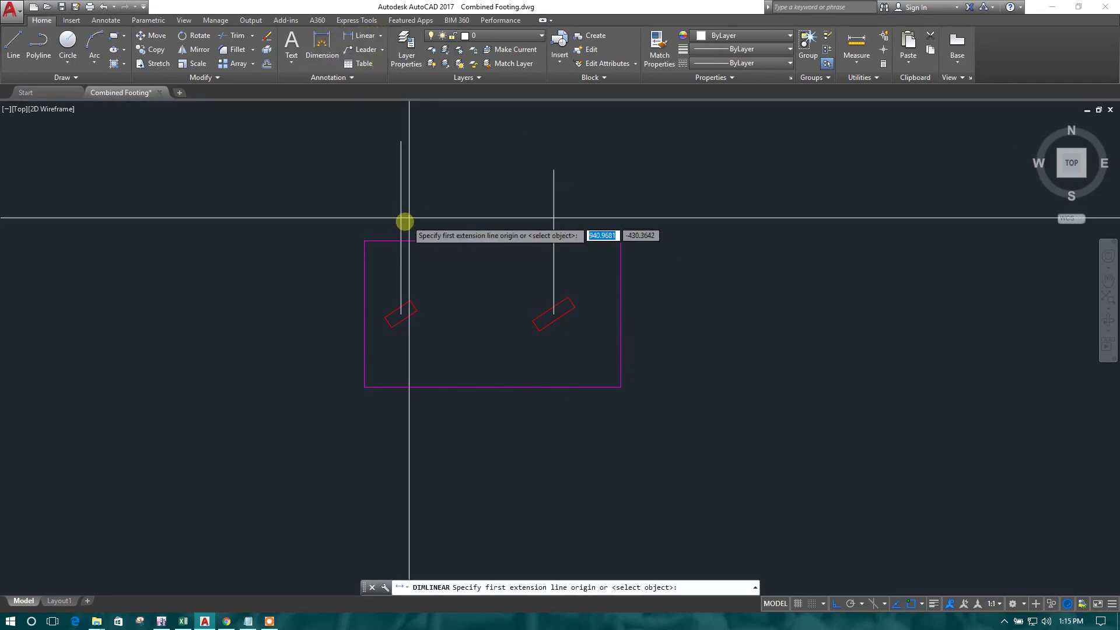
left_click(397, 242)
left_click(365, 241)
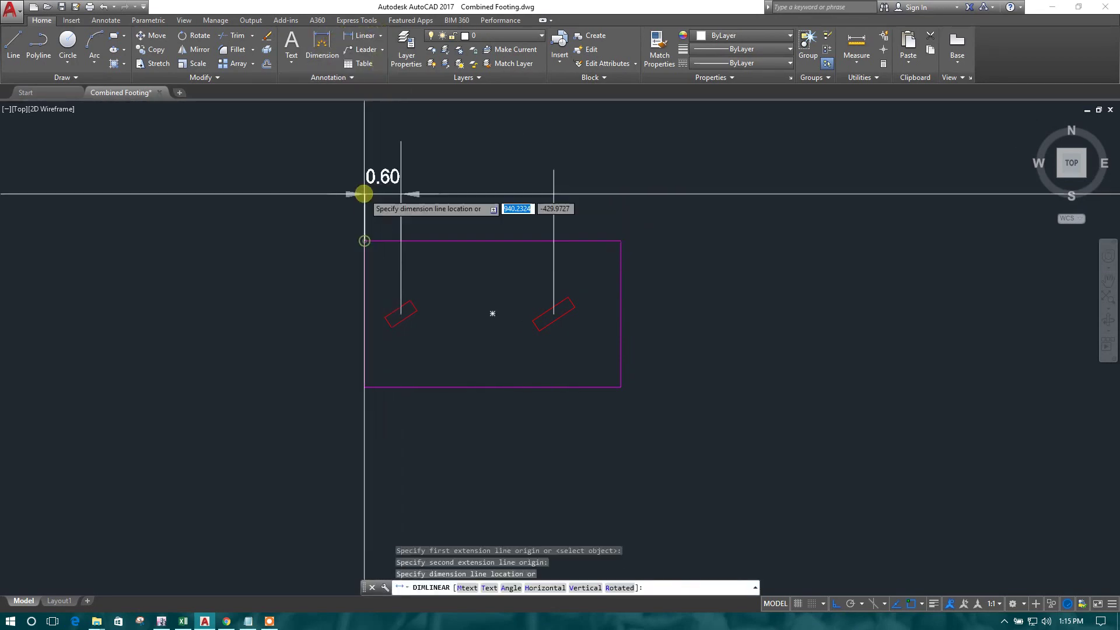
left_click(363, 194)
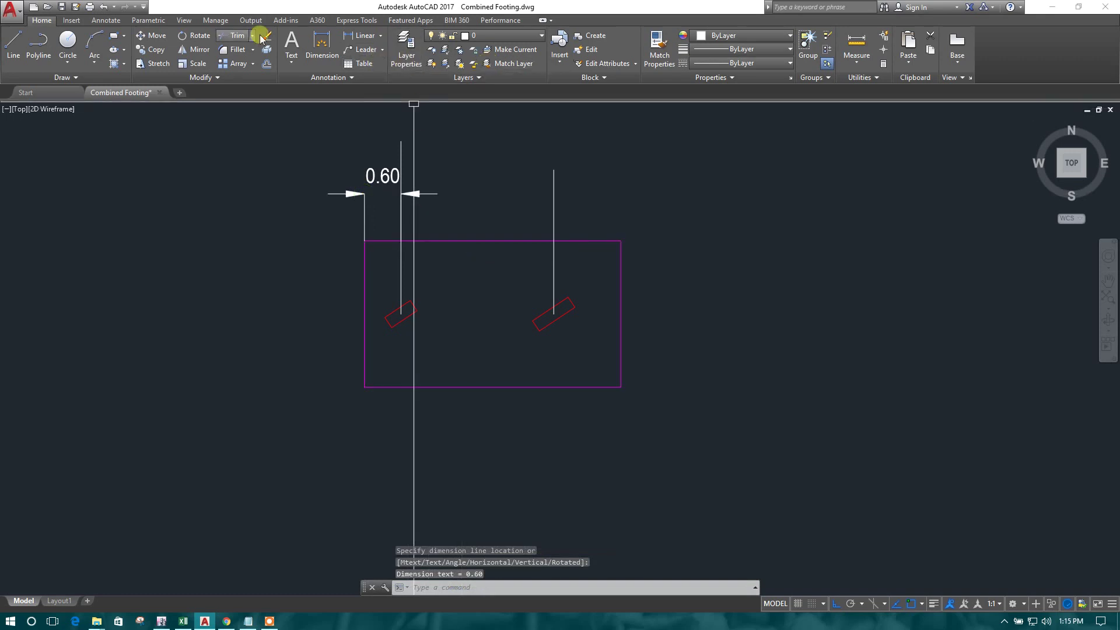
- Add a linear dimension above the footing between the centre lines of the two columns
left_click(350, 36)
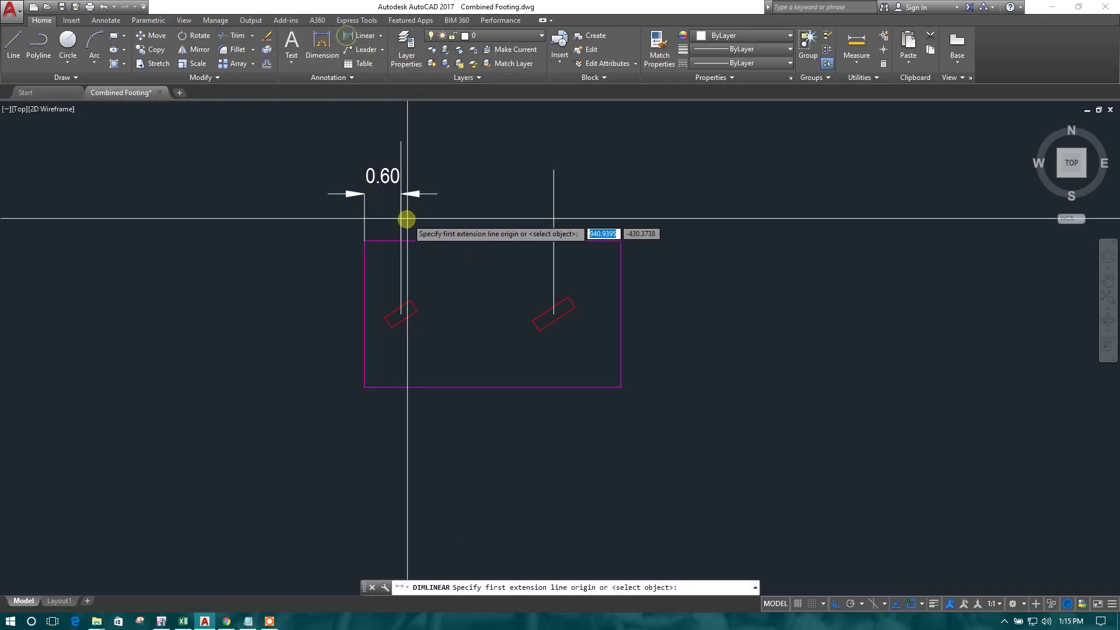
left_click(401, 241)
left_click(554, 239)
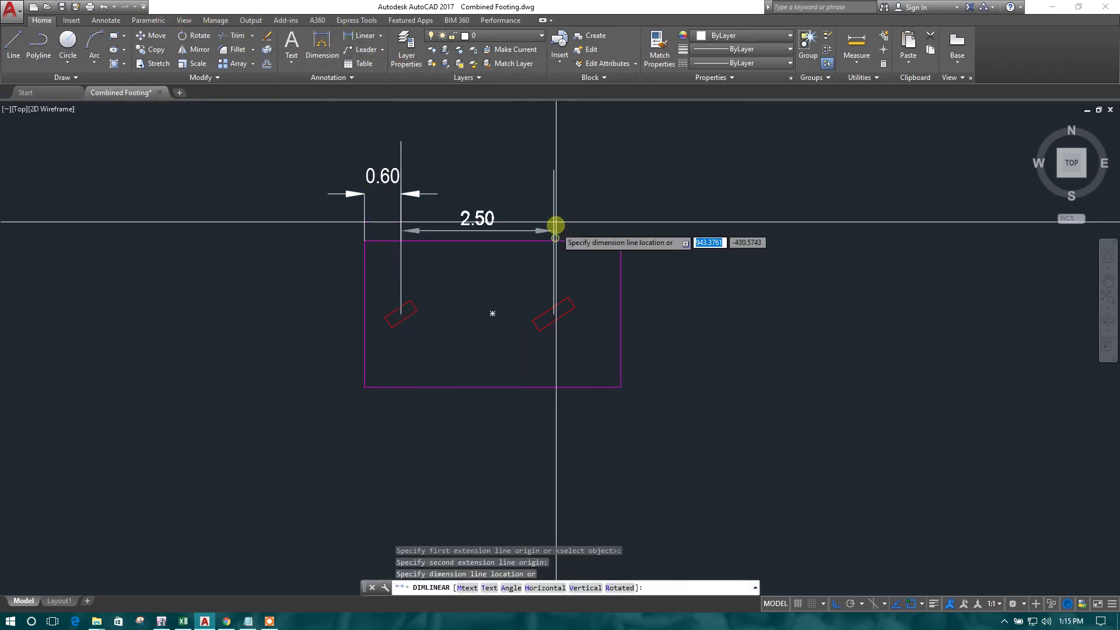
left_click(553, 204)
- Add a linear dimension from the larger column's centre line to the footing's upper-right corner, in line with the column spacing dimension
key("Return")
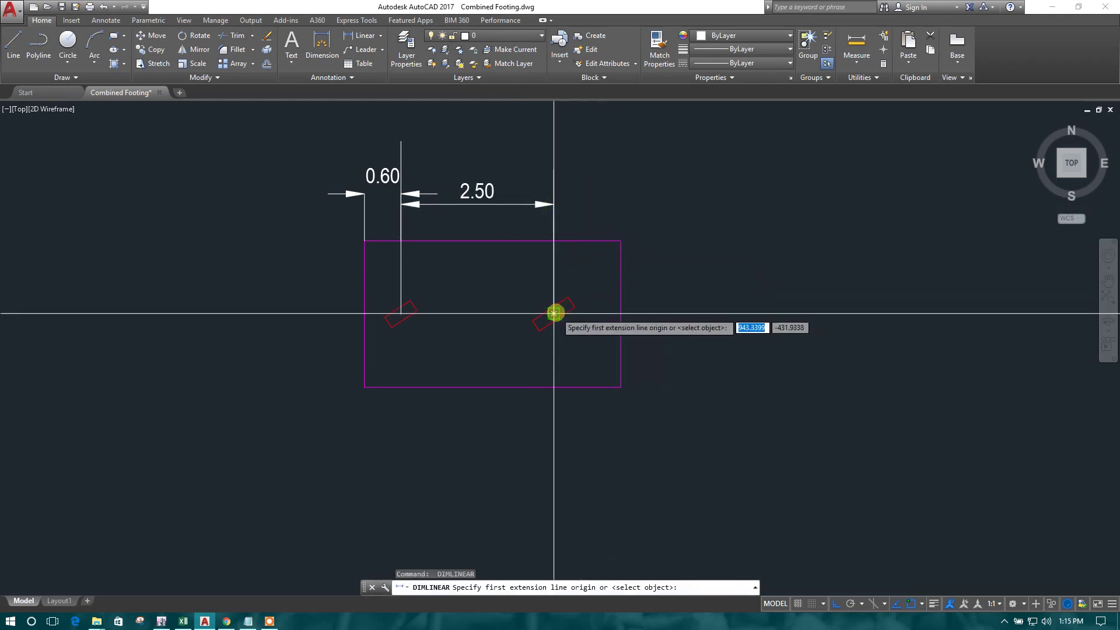
left_click(554, 313)
left_click(619, 241)
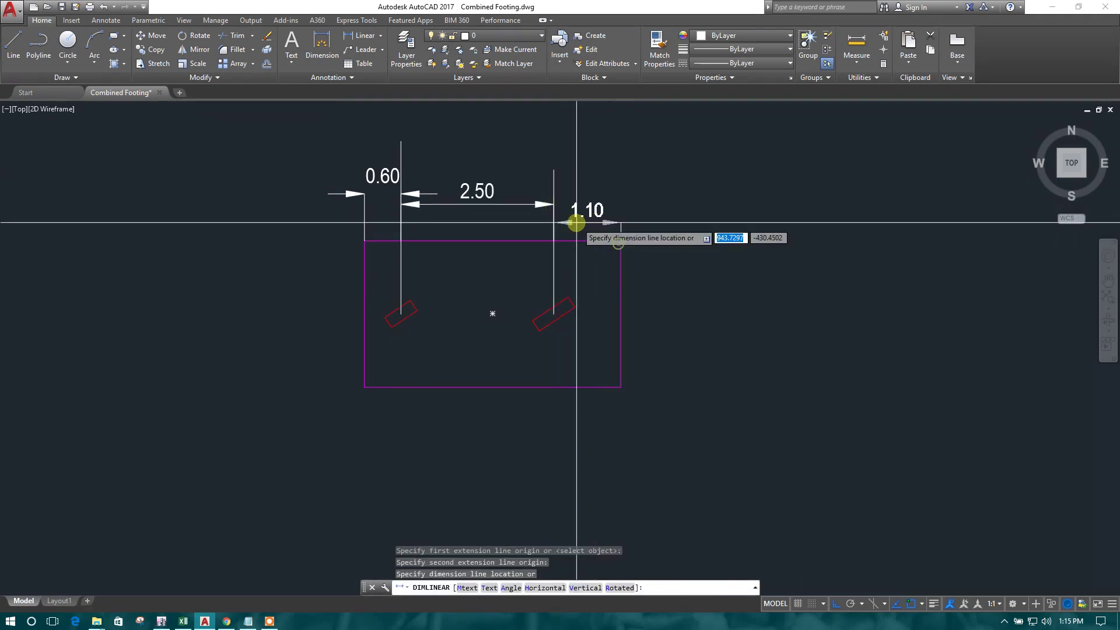
left_click(555, 204)
scroll(532, 328, "down", 2)
scroll(382, 223, "up", 2)
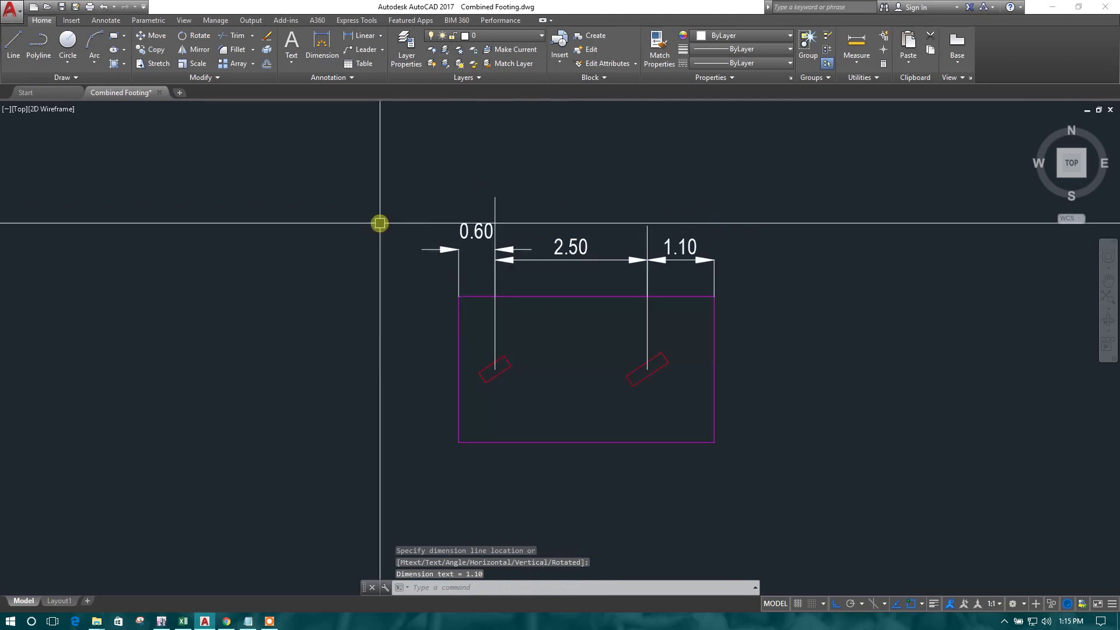
- Stretch the smaller column's edge-distance dimension down so its dimension line aligns with the column spacing dimension
left_click(461, 250)
left_click(493, 252)
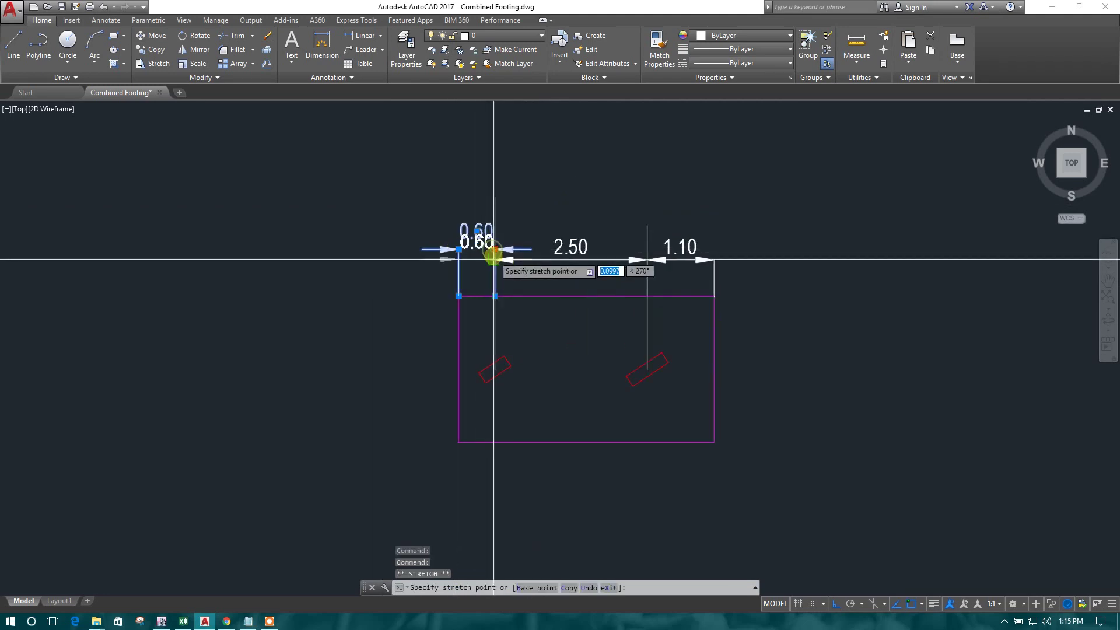
right_click(493, 255)
key("Escape")
middle_click_drag(555, 362, 517, 314)
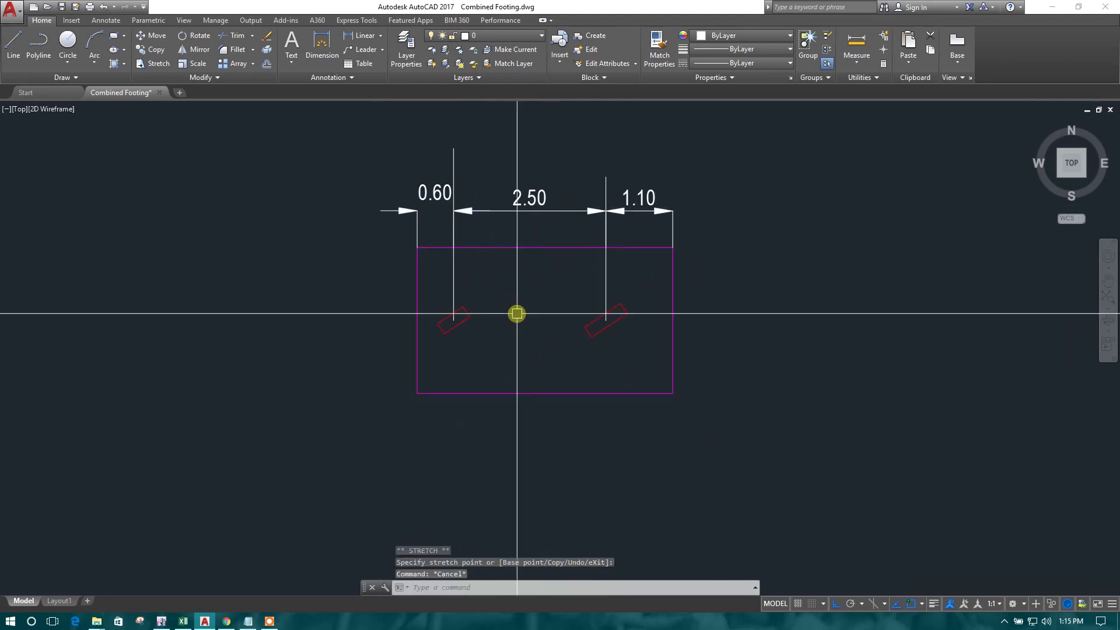
- Add a vertical linear dimension beside the footing's left edge, from the smaller column's centre to the upper-left corner
left_click(361, 36)
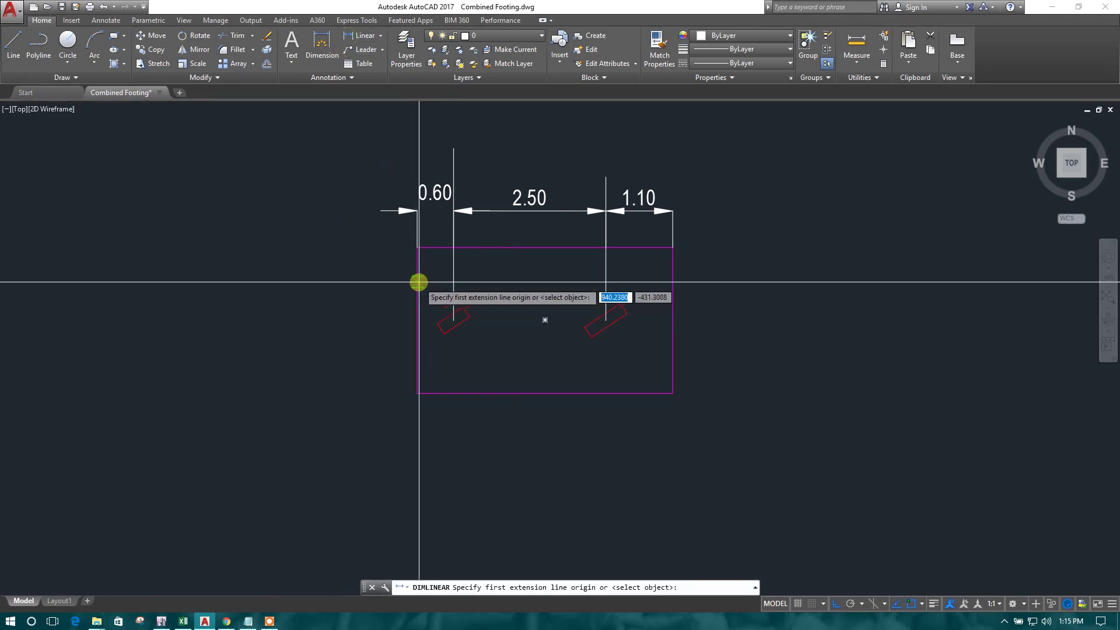
left_click(454, 324)
left_click(417, 248)
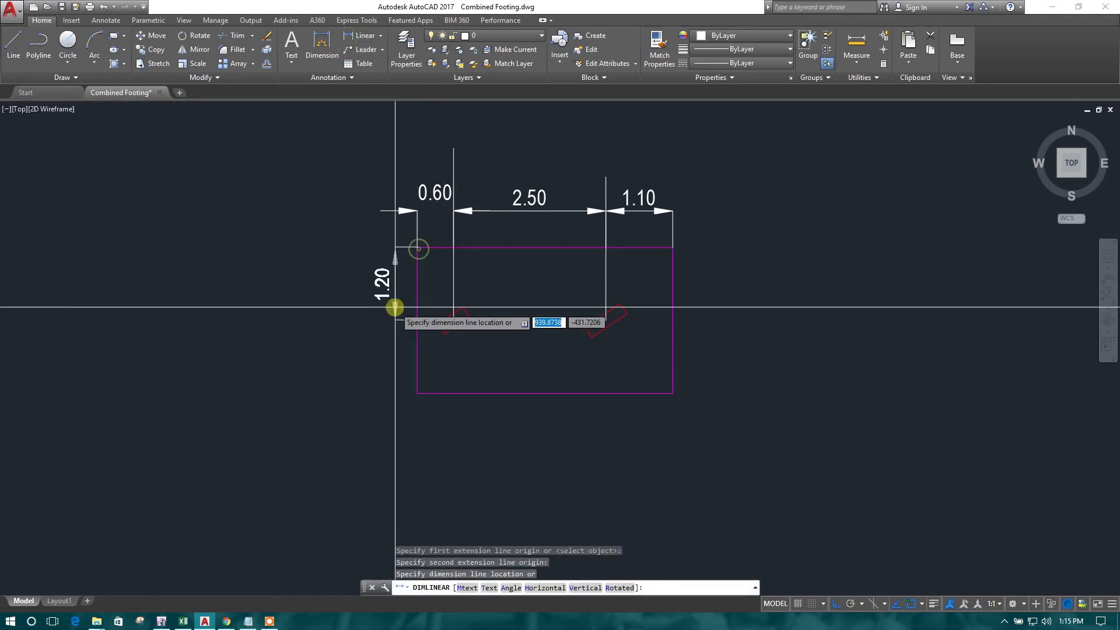
left_click(383, 306)
- Add a vertical linear dimension from the smaller column's centre to the footing's bottom edge, in line with the one above it
key("Return")
left_click(454, 320)
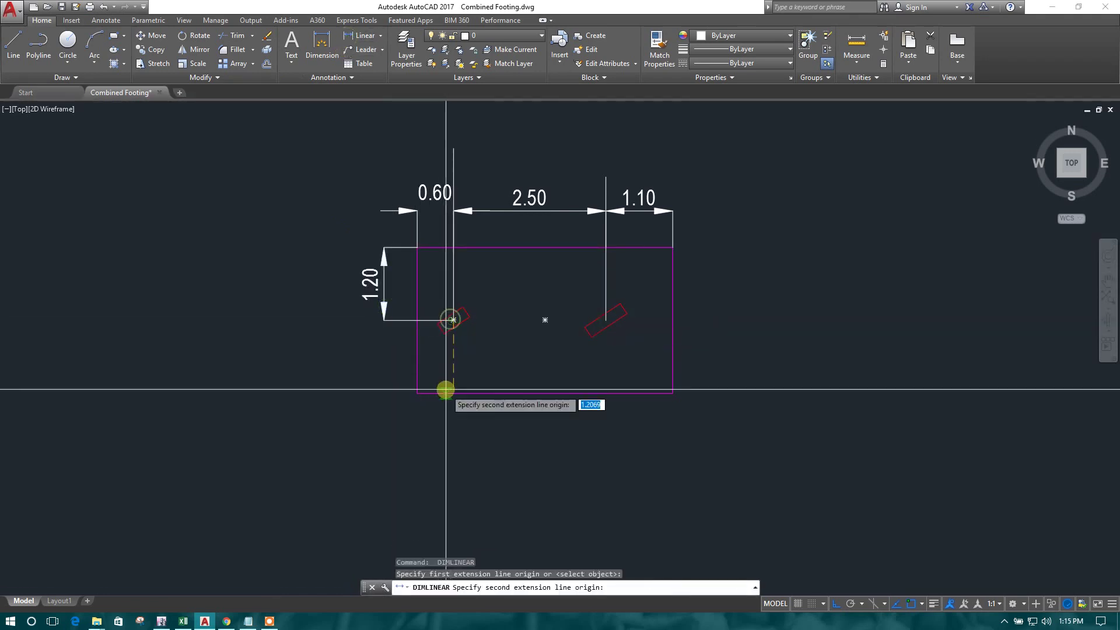
left_click(449, 392)
scroll(394, 334, "up", 2)
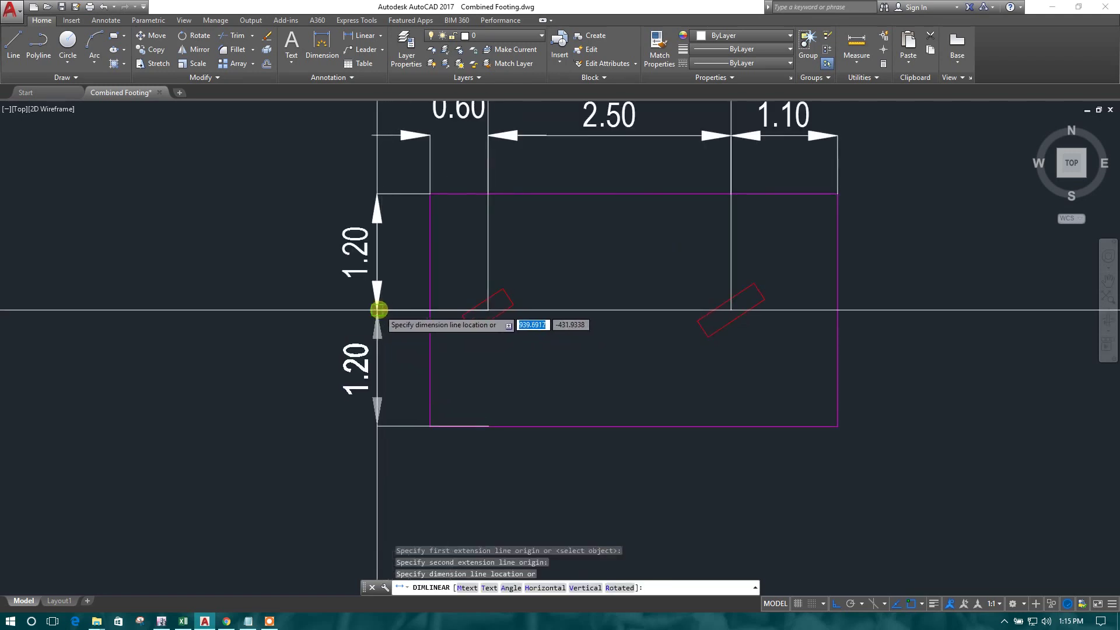
scroll(378, 309, "down", 6)
left_click(377, 309)
key("Escape")
scroll(472, 392, "up", 4)
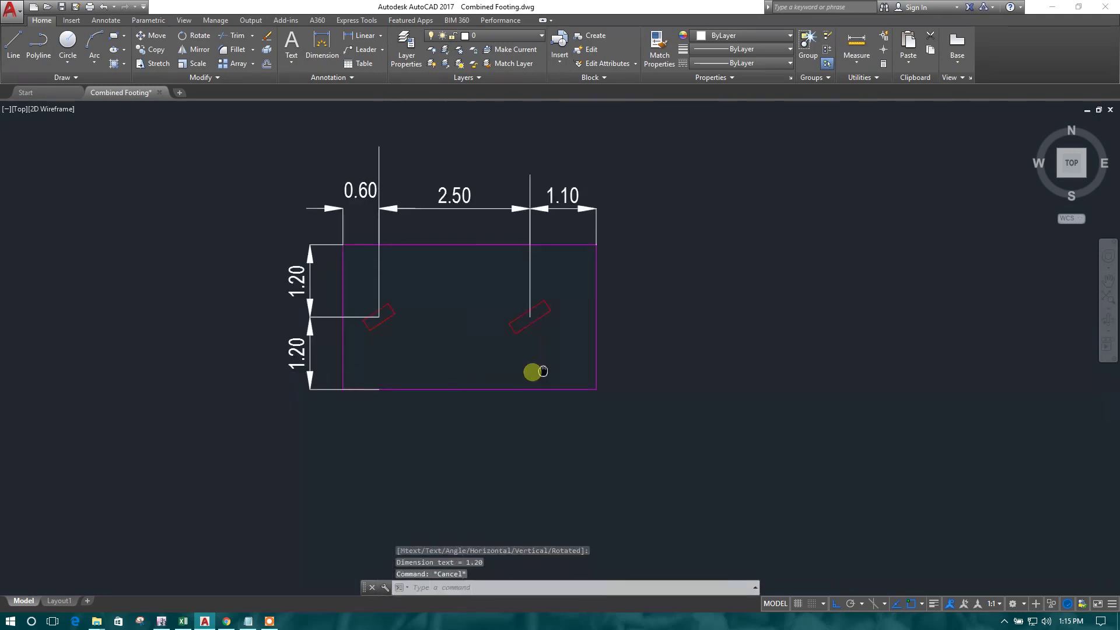
scroll(467, 358, "down", 1)
scroll(475, 357, "up", 1)
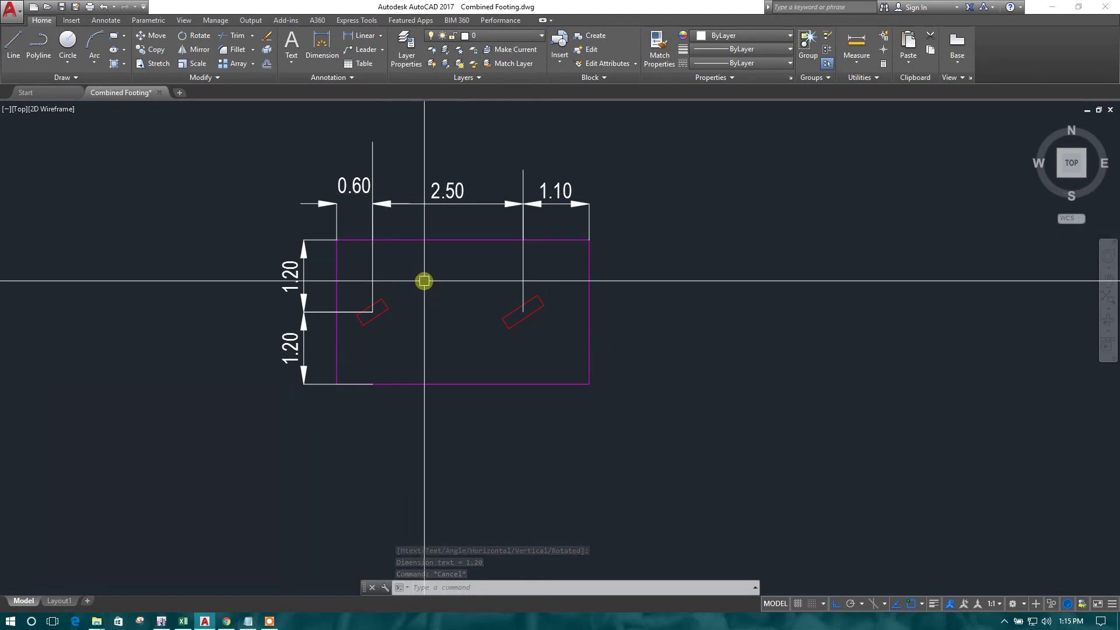
key("Escape")
middle_click_drag(508, 322, 478, 334)
middle_click_drag(574, 398, 580, 378)
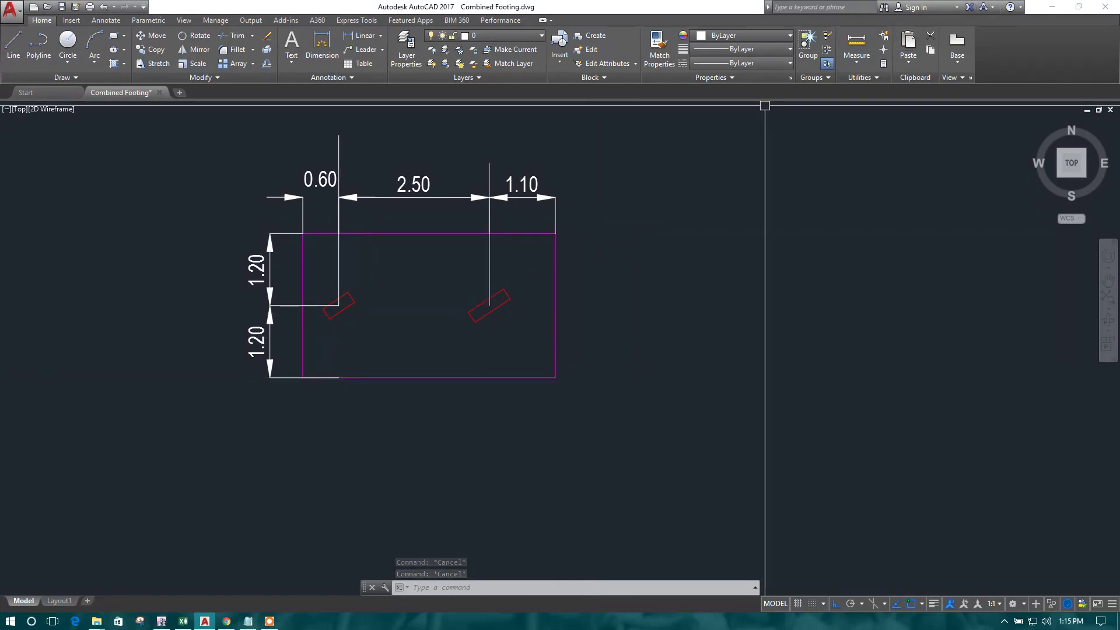
- Minimise the drawing and launch SAFE 2016 from the desktop
left_click(1048, 9)
left_click(1048, 8)
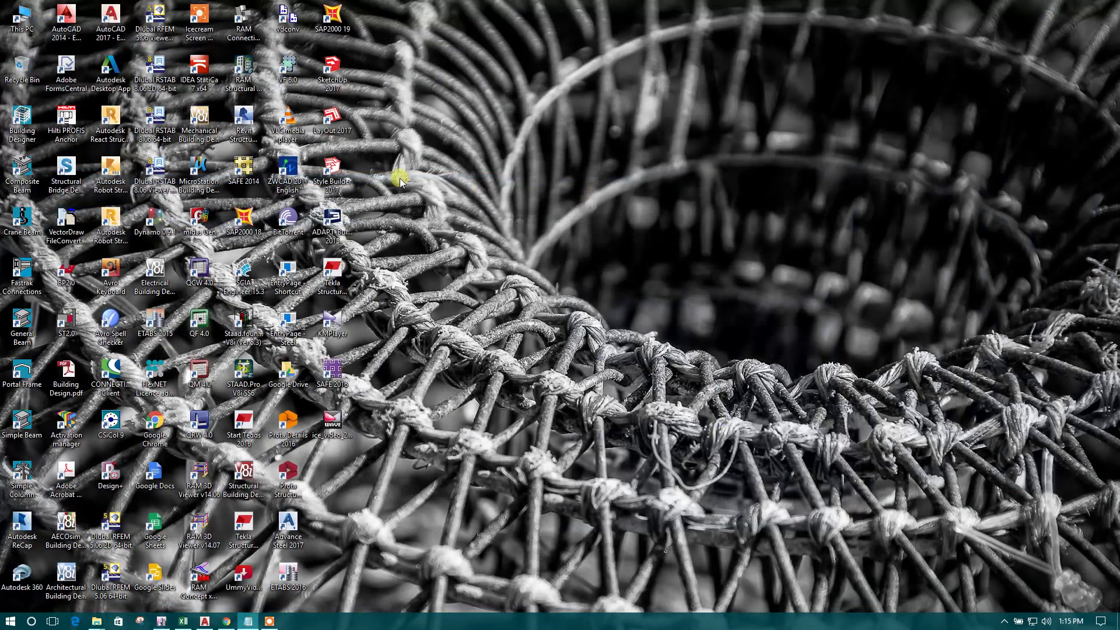
double_click(327, 373)
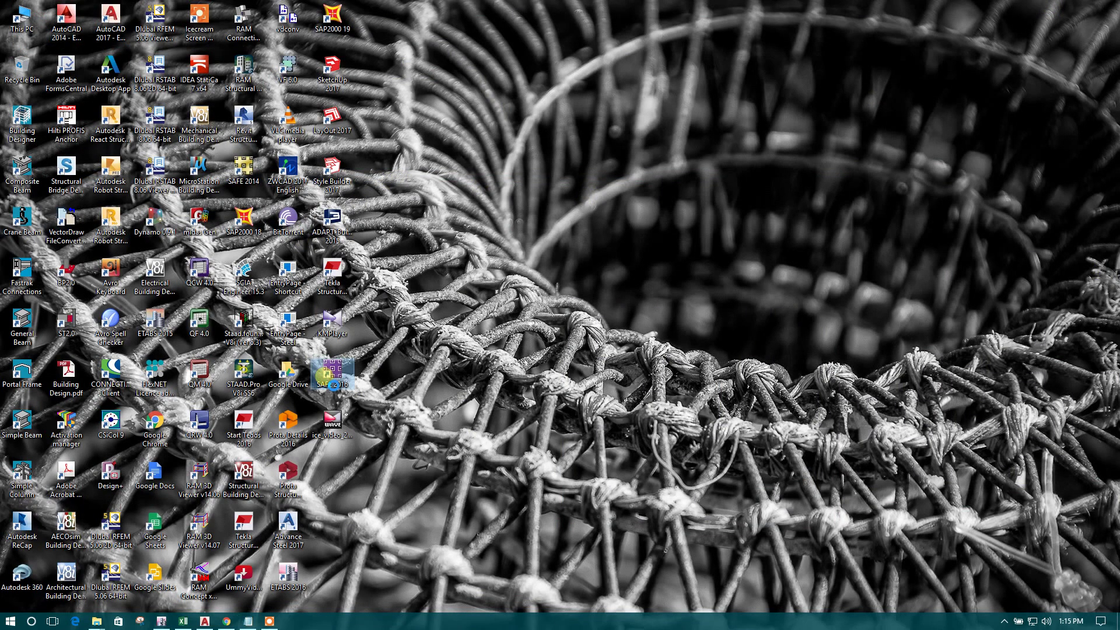
right_click(327, 379)
left_click(362, 78)
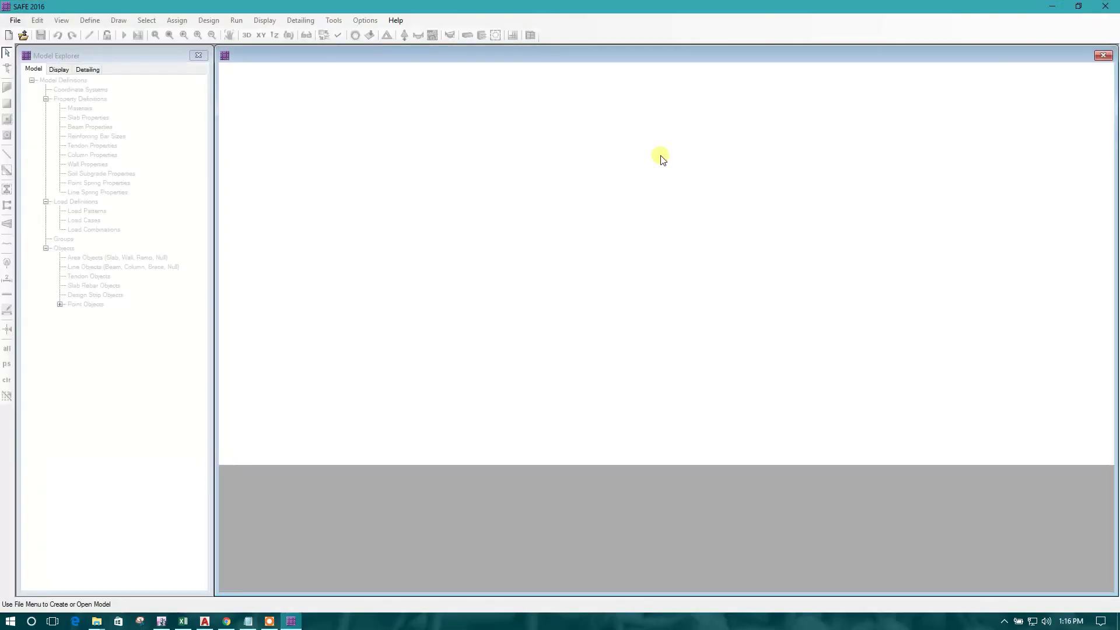
- Start a new model, keep ACI 318-14 as the design code, and accept the metric units
left_click(10, 36)
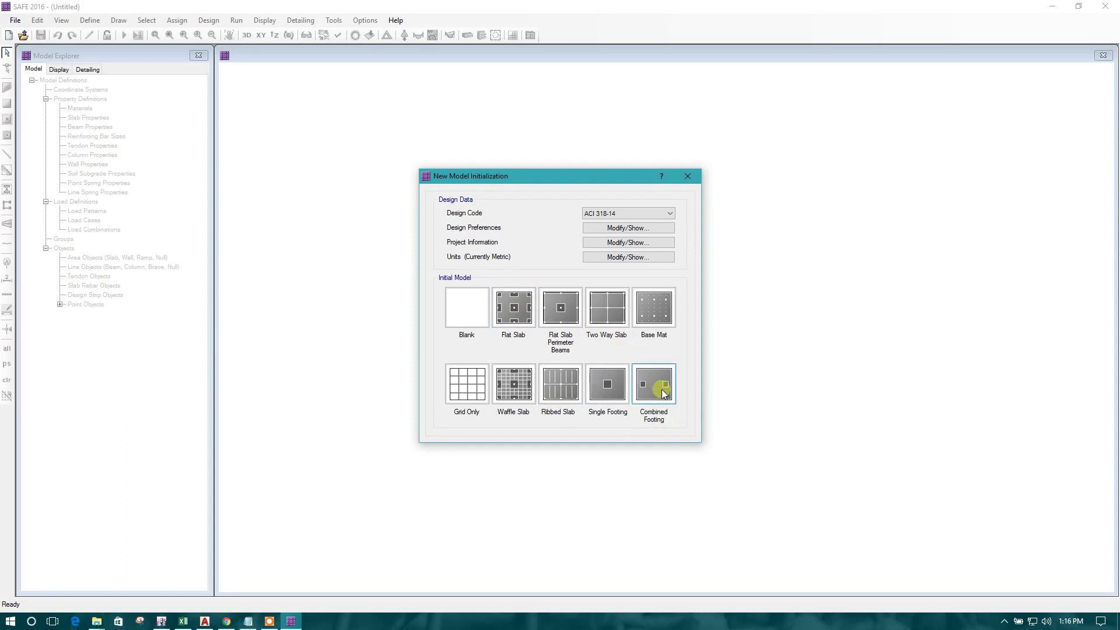
left_click(656, 212)
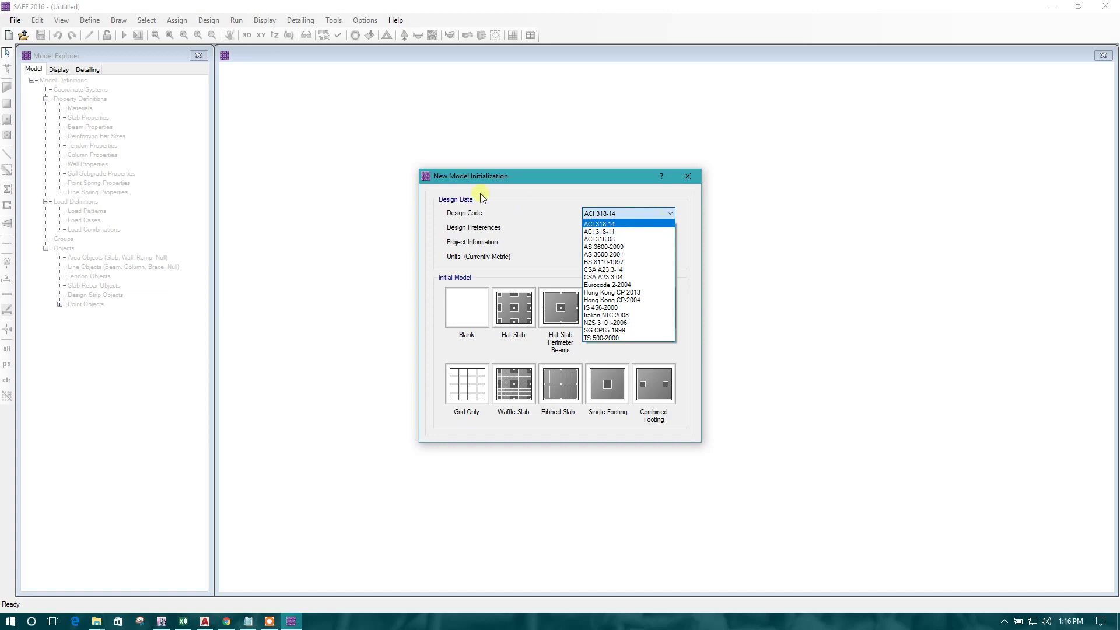
left_click(523, 176)
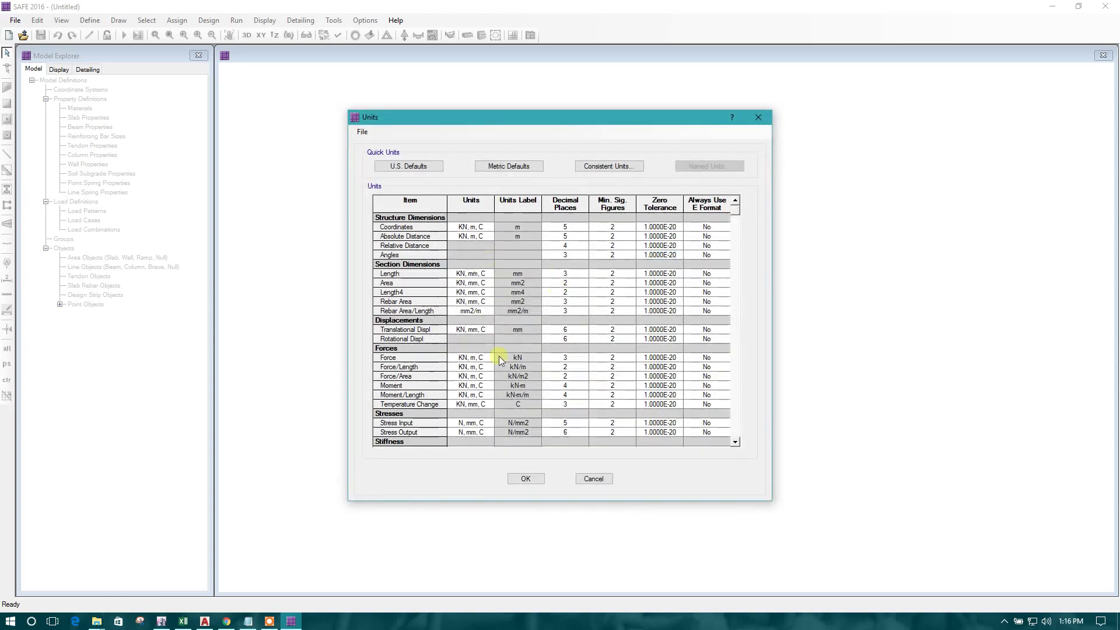
left_click(537, 481)
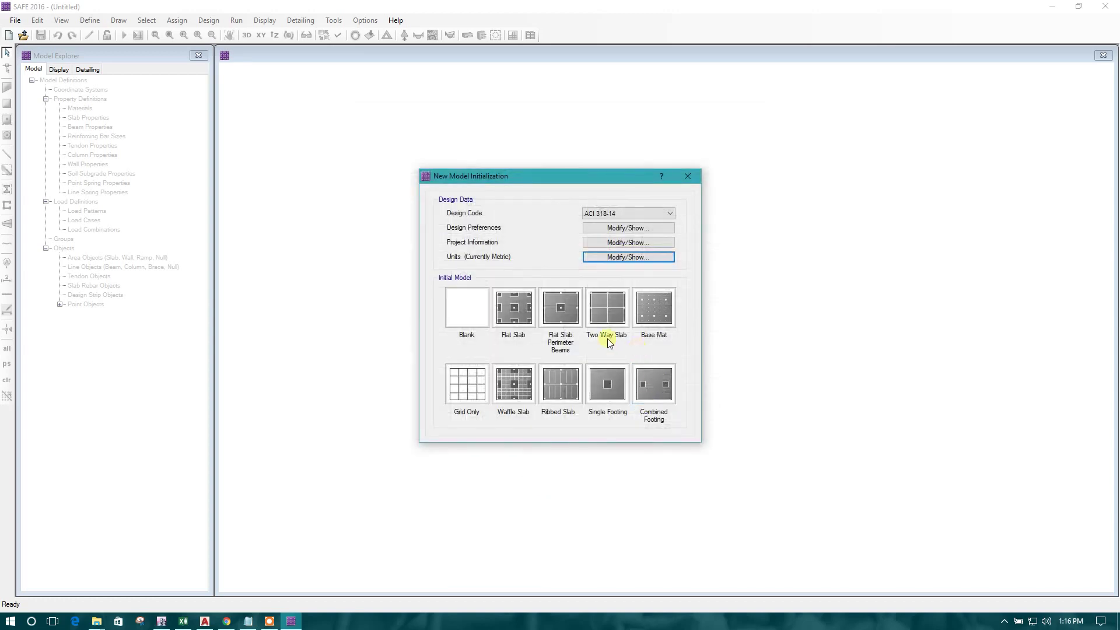
- Choose the combined footing template and set its left edge distance to 0.6 m, taken from the AutoCAD drawing
left_click(660, 392)
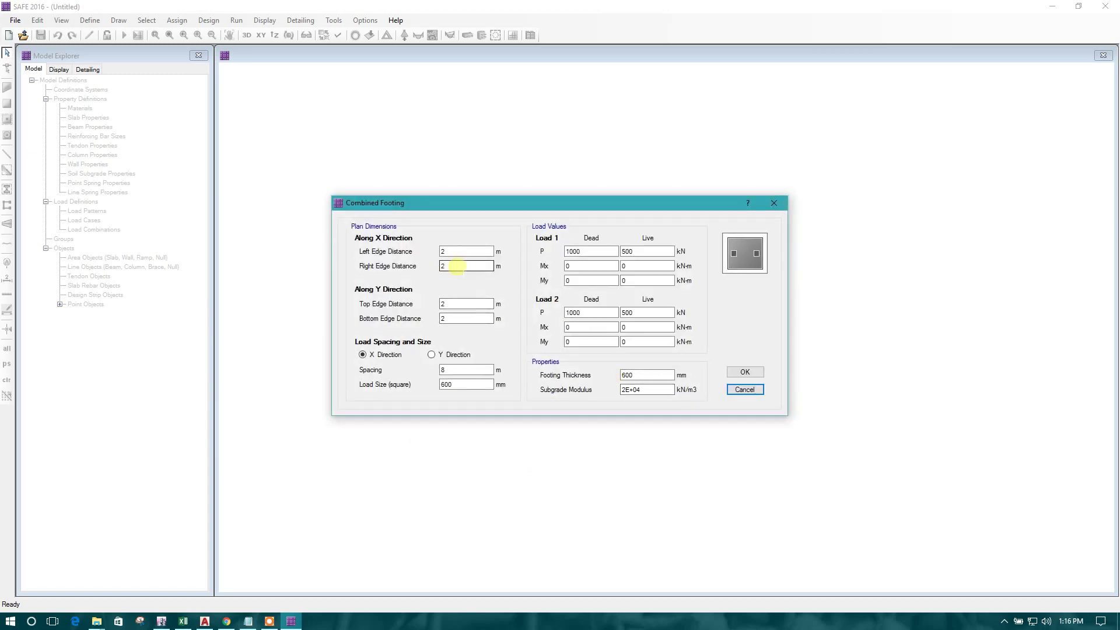
left_click(453, 251)
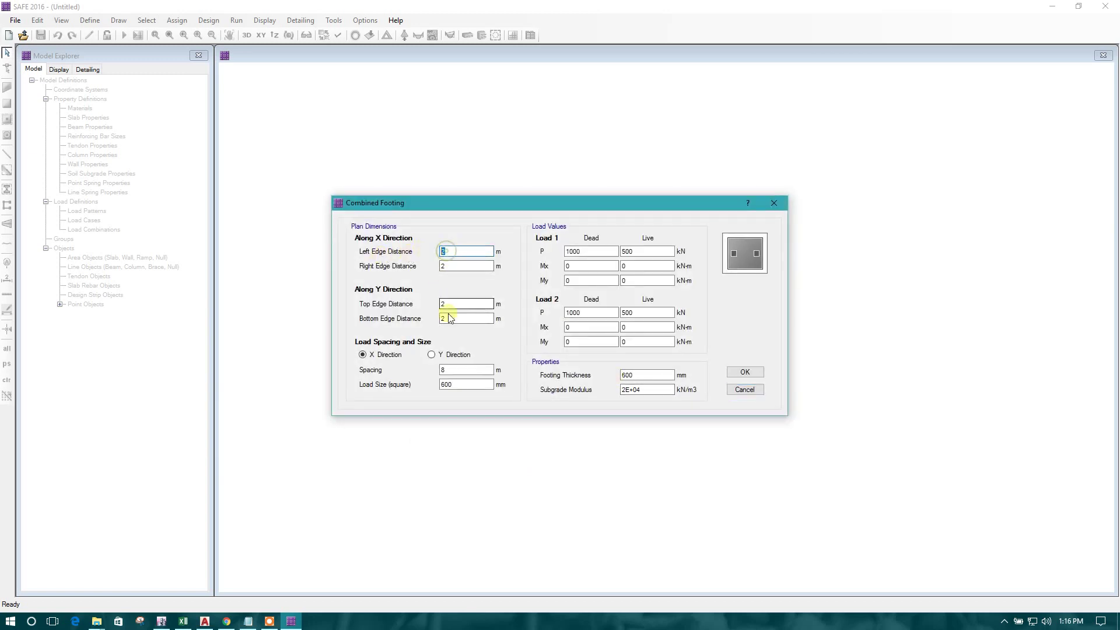
left_click(207, 619)
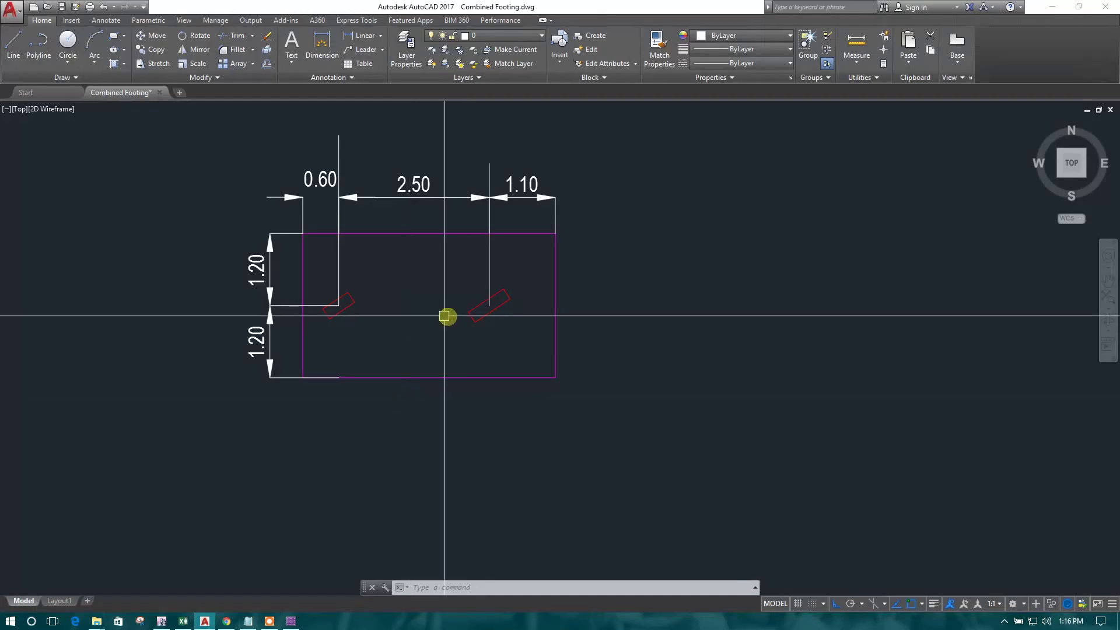
left_click(1052, 7)
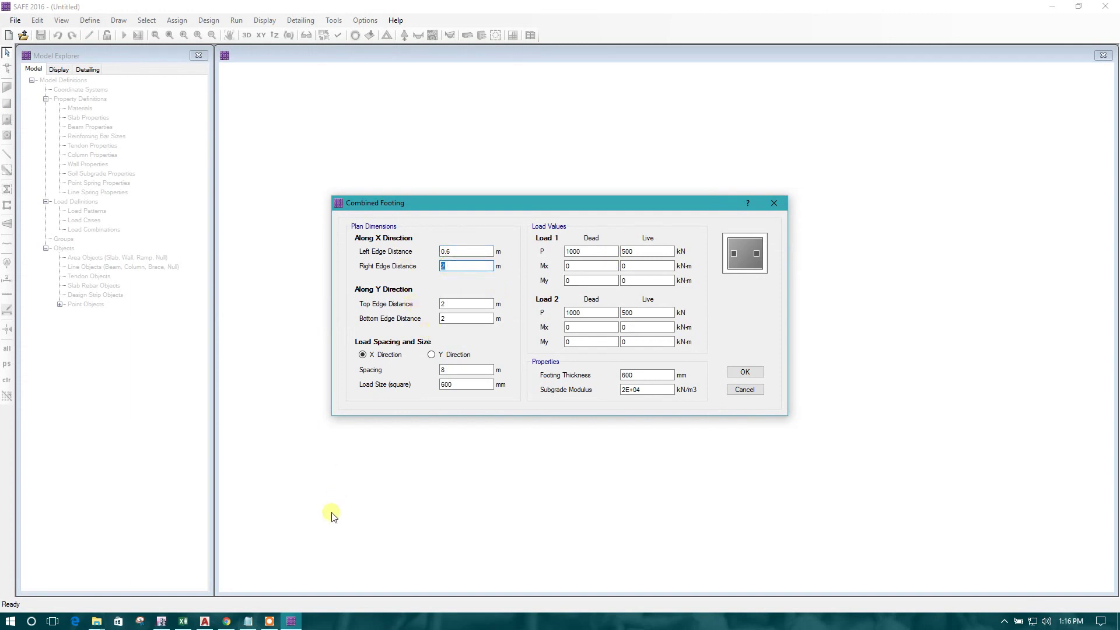
- Set the right edge distance to 1.1 m and both Y-direction edge distances to 1.2 m, following the AutoCAD drawing
left_click(204, 621)
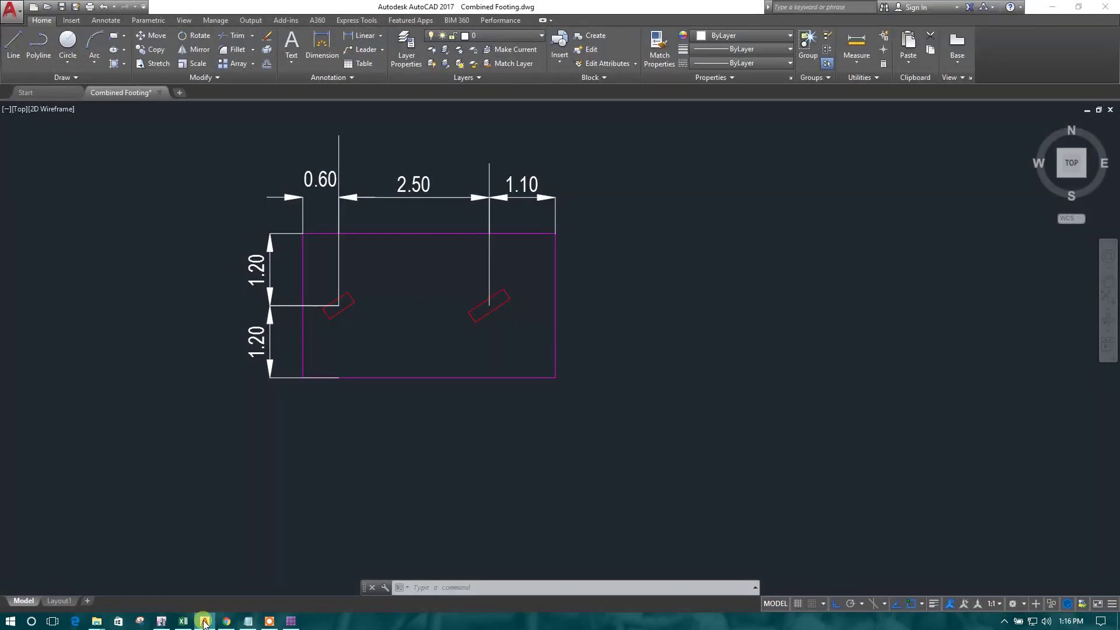
key("alt+Tab")
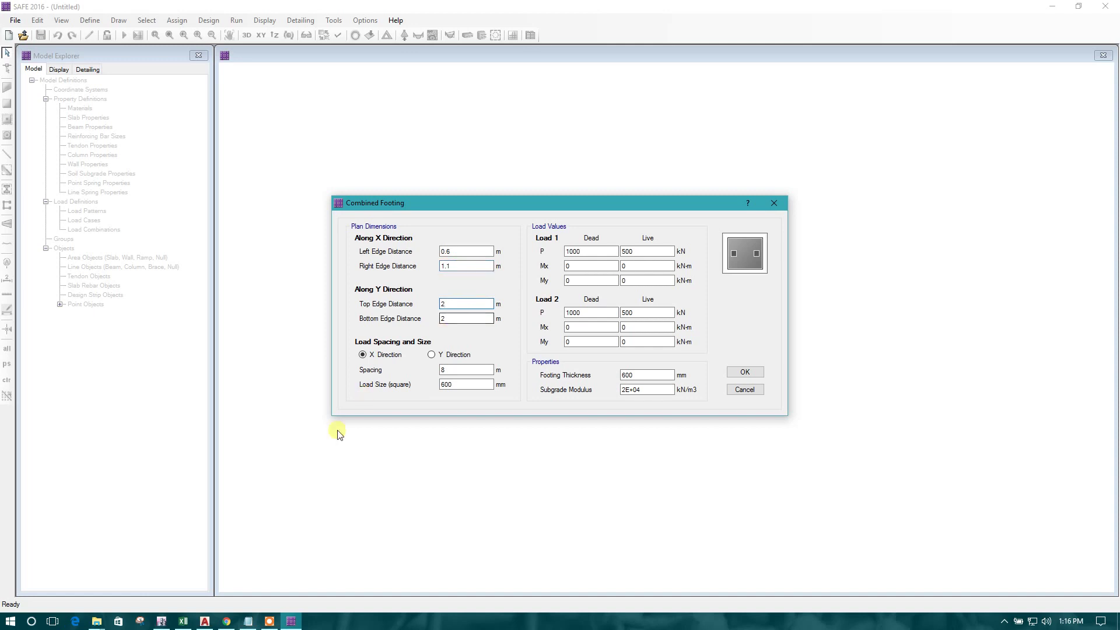
left_click(205, 622)
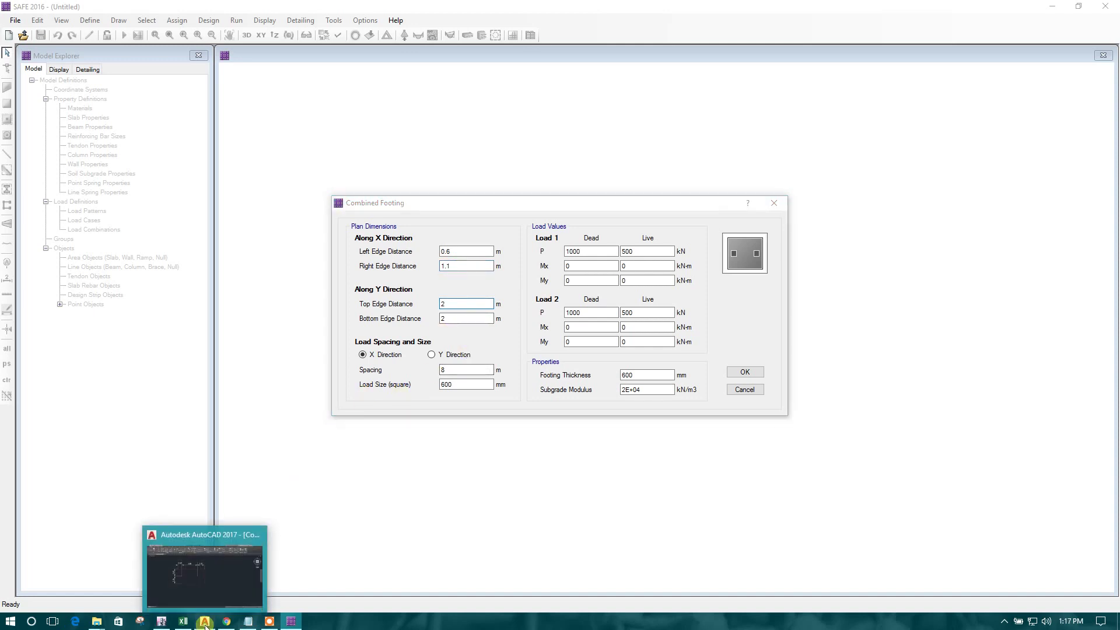
key("alt+Tab")
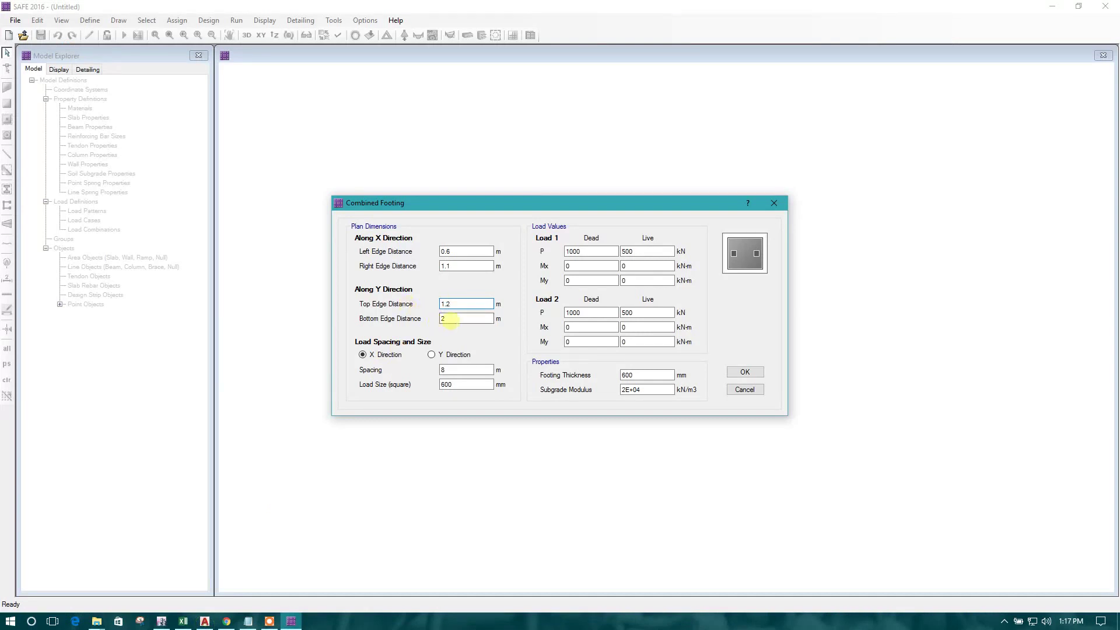
double_click(454, 319)
- Check the column spacing in the AutoCAD drawing and set the footing's X-direction load spacing to 2.5 m in SAFE
left_click(465, 371)
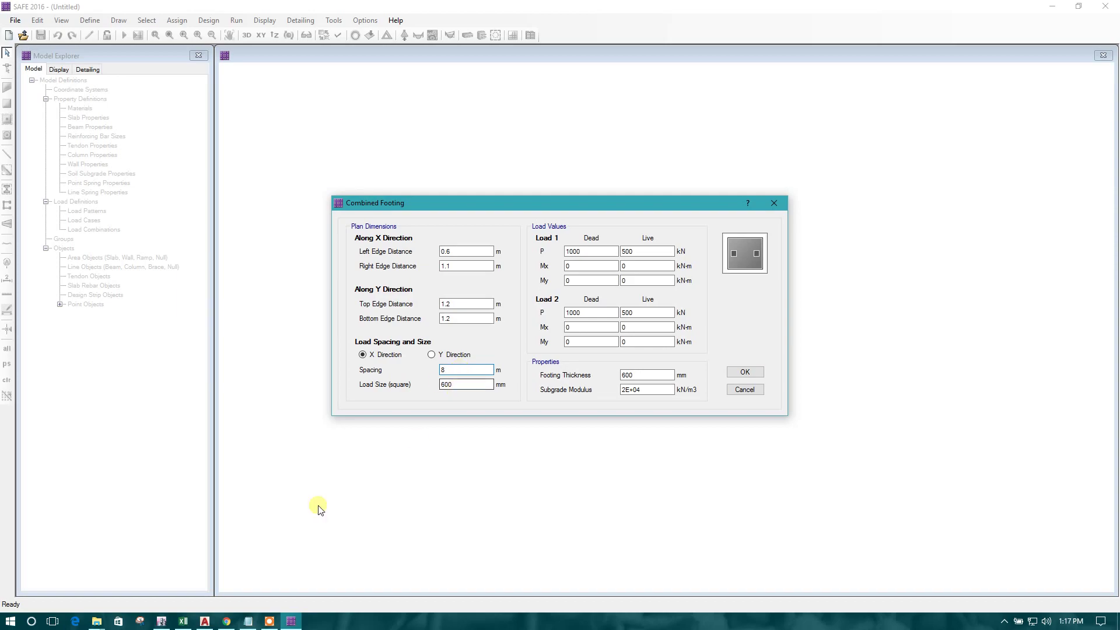
left_click(205, 620)
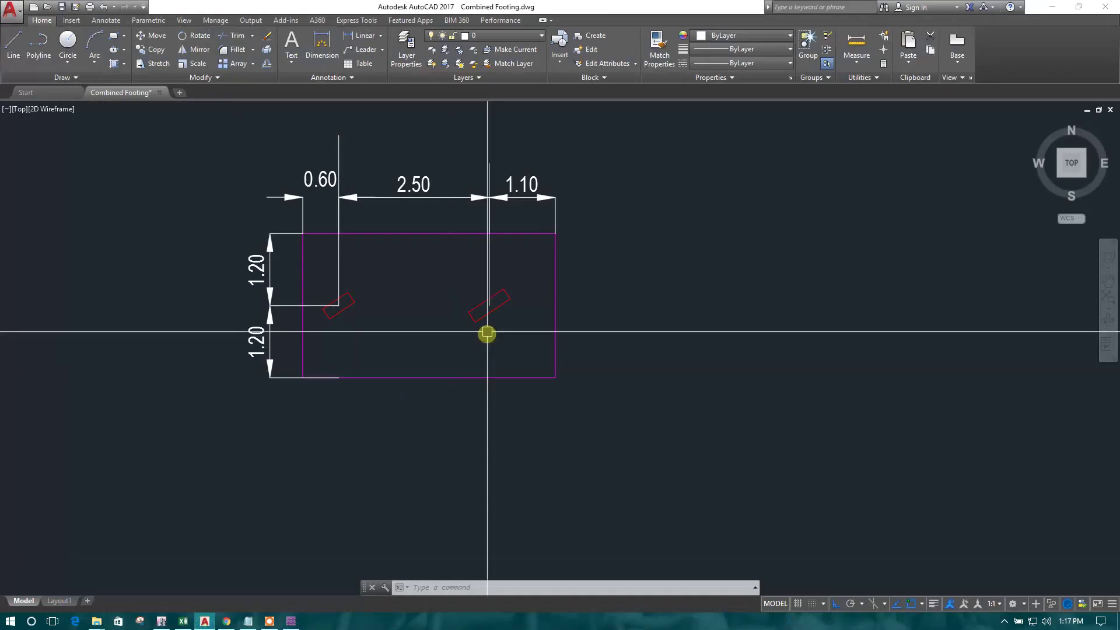
left_click(1048, 9)
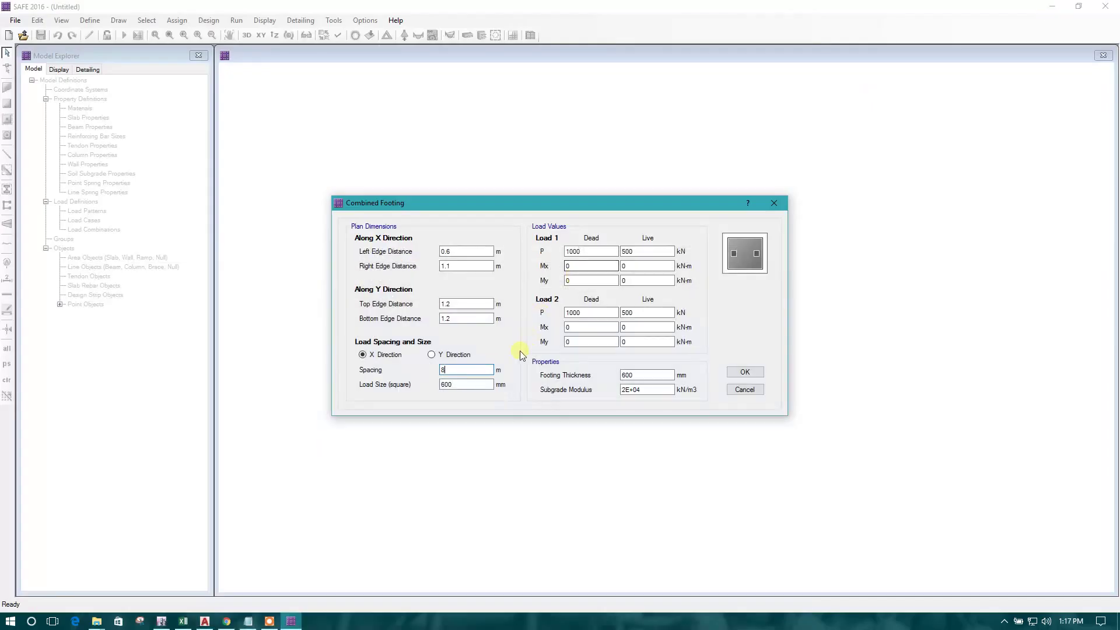
left_click(466, 374)
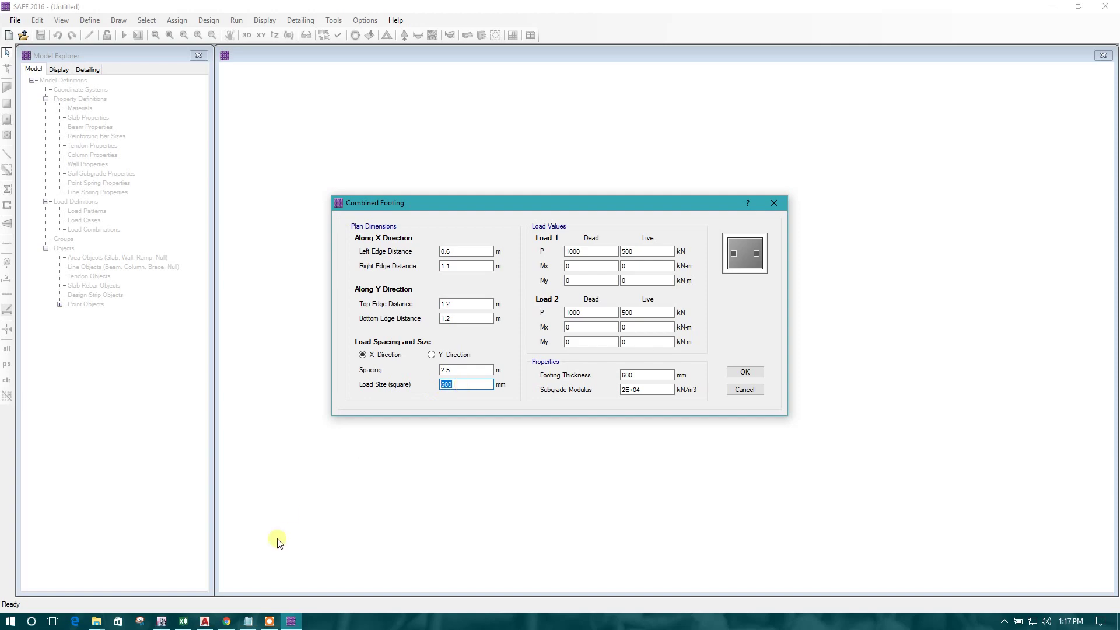
- Check the column outlines in the AutoCAD drawing and set the square load size to 300 mm in SAFE
left_click(207, 621)
scroll(319, 320, "up", 2)
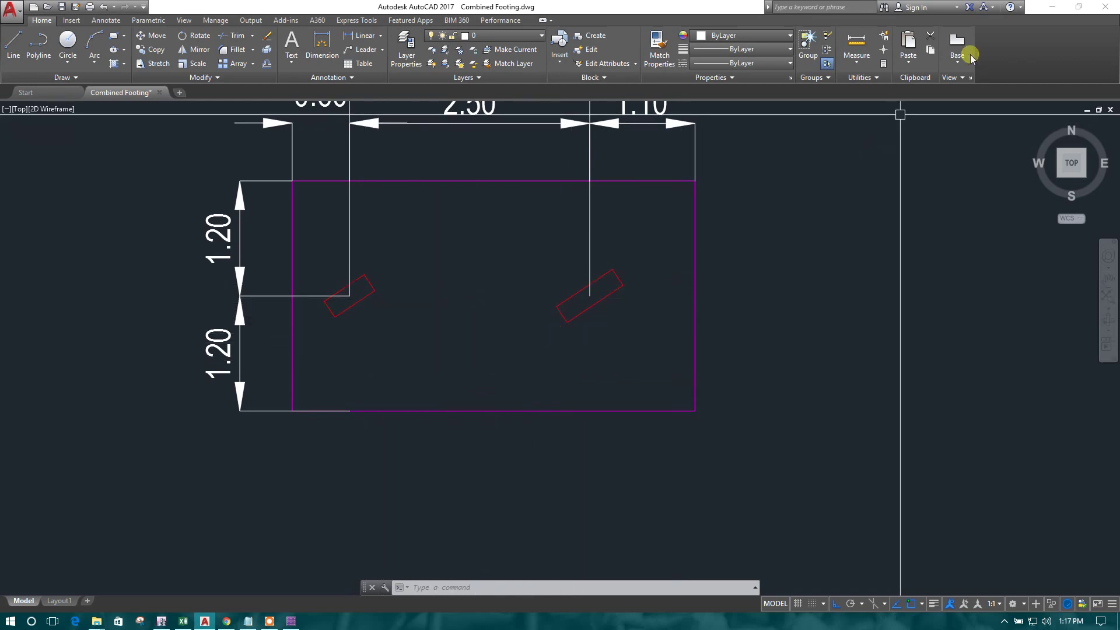
left_click(1052, 7)
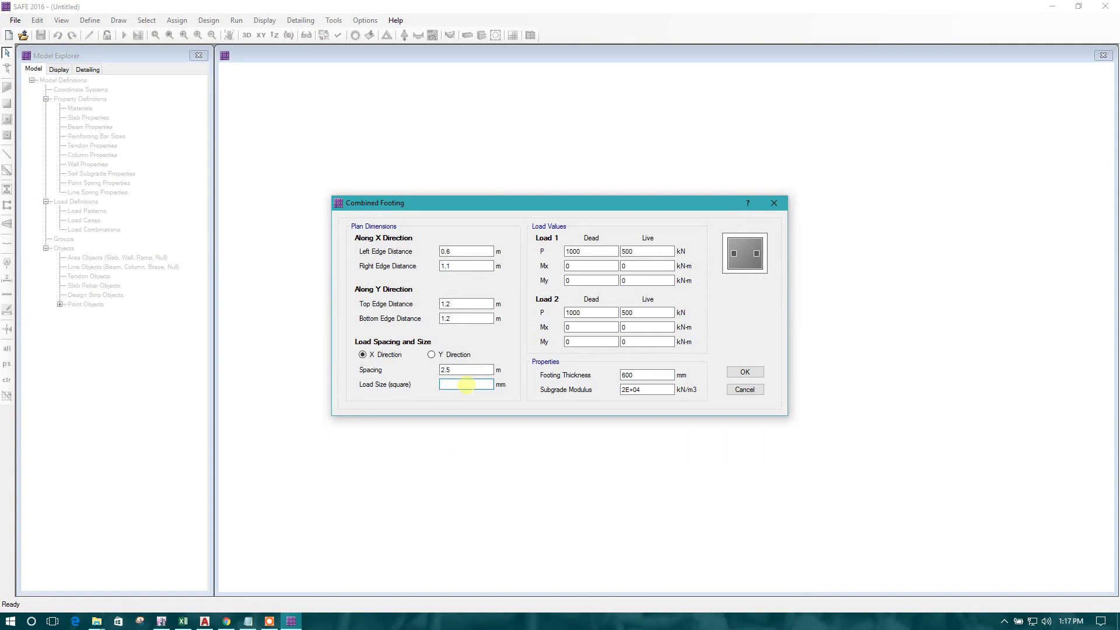
left_click(480, 370)
key("Tab")
type("300")
- Consult the dead-load base reactions in ETABS and set the dead P to 475 kN for Load 1 and 725 kN for Load 2
left_click(592, 252)
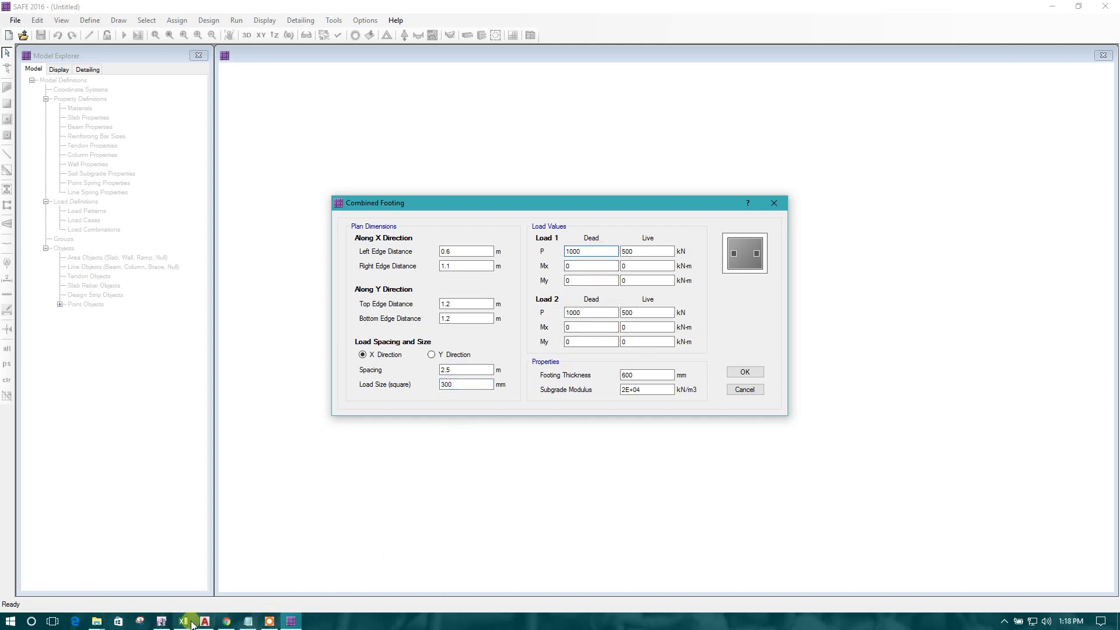
left_click(162, 621)
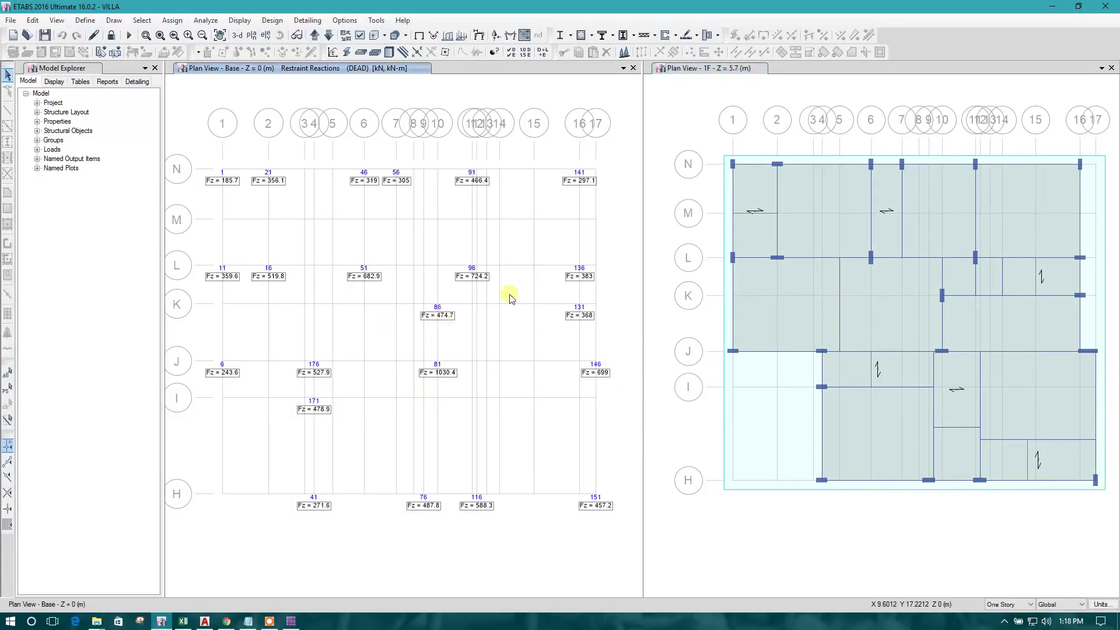
left_click(1052, 7)
double_click(590, 250)
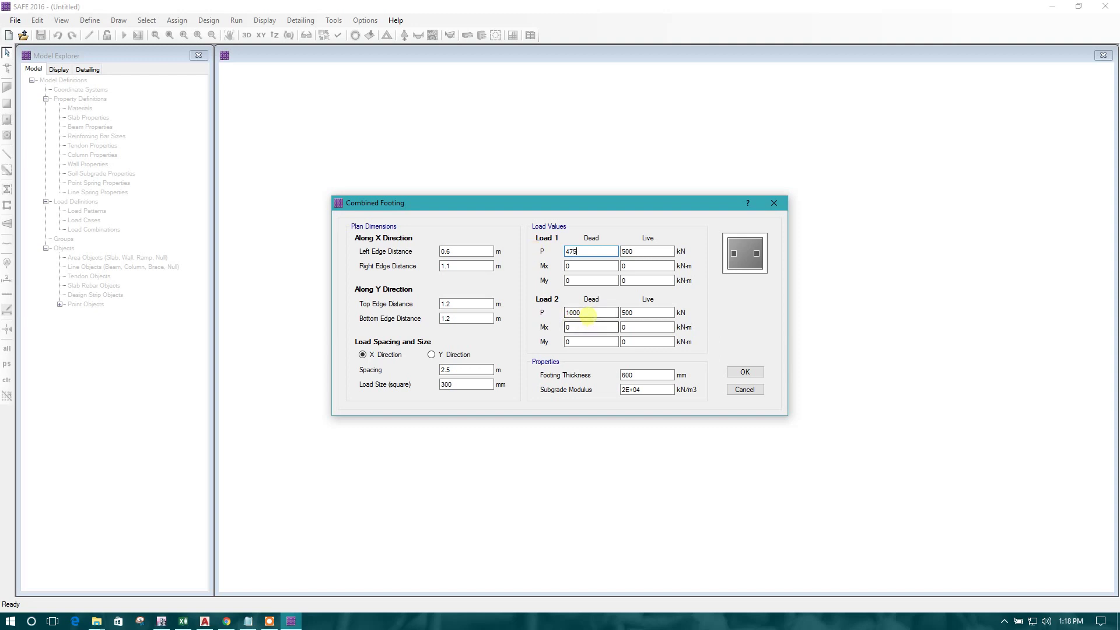
double_click(587, 312)
- Display the live-load base reactions in ETABS and set the live P to 65 kN for Load 1 and 90 kN for Load 2
key("shift+Tab")
key("shift+Tab")
key("shift+Tab")
key("shift+Tab")
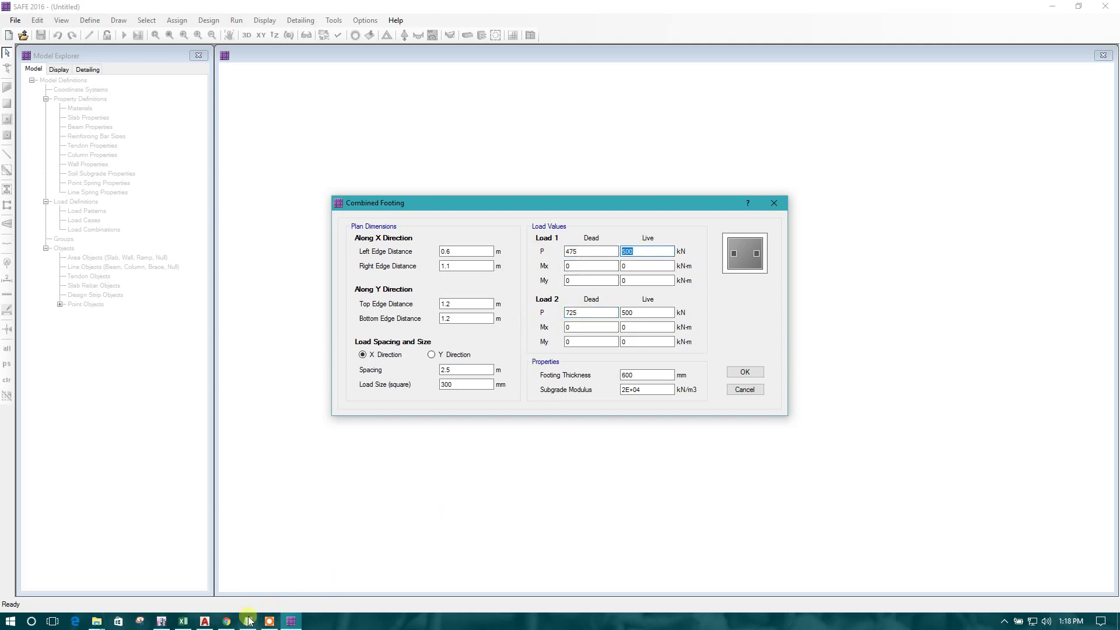
left_click(161, 621)
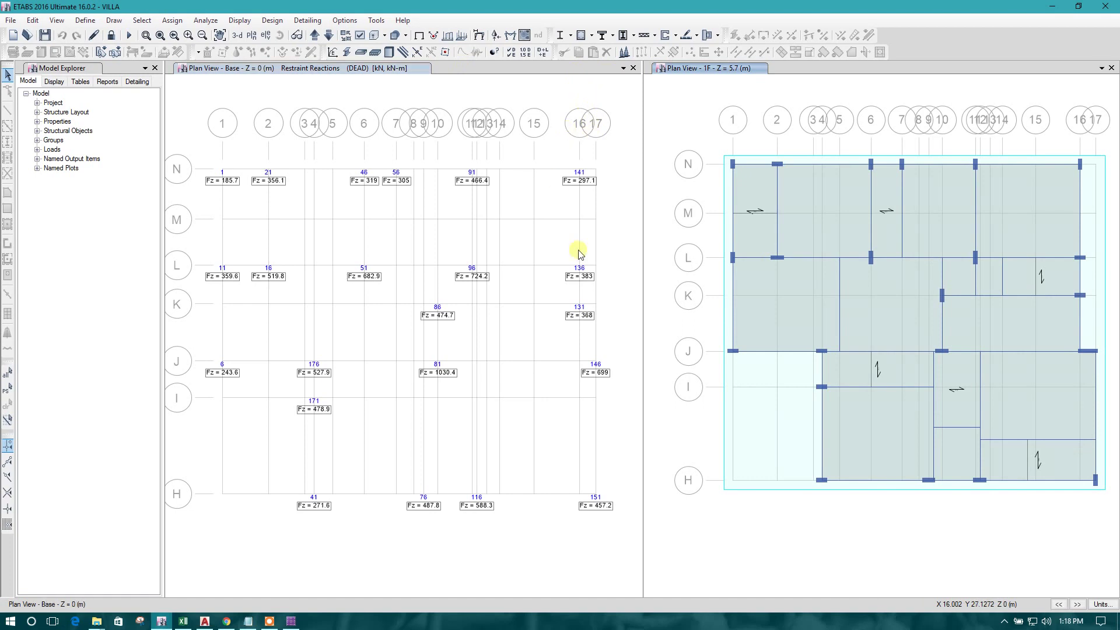
left_click(1078, 604)
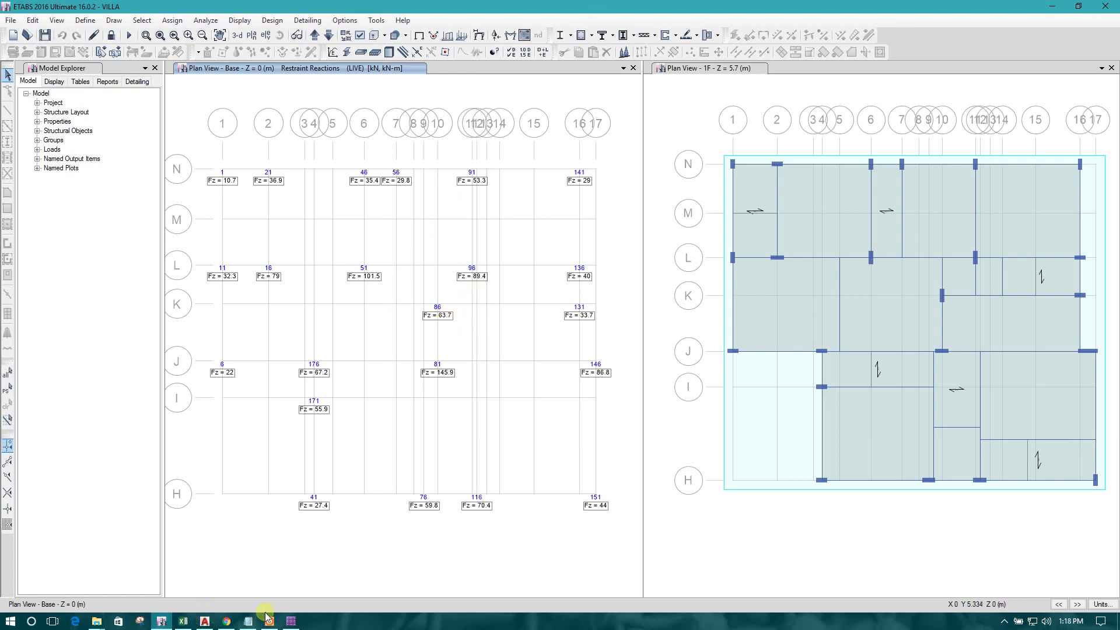
left_click(292, 621)
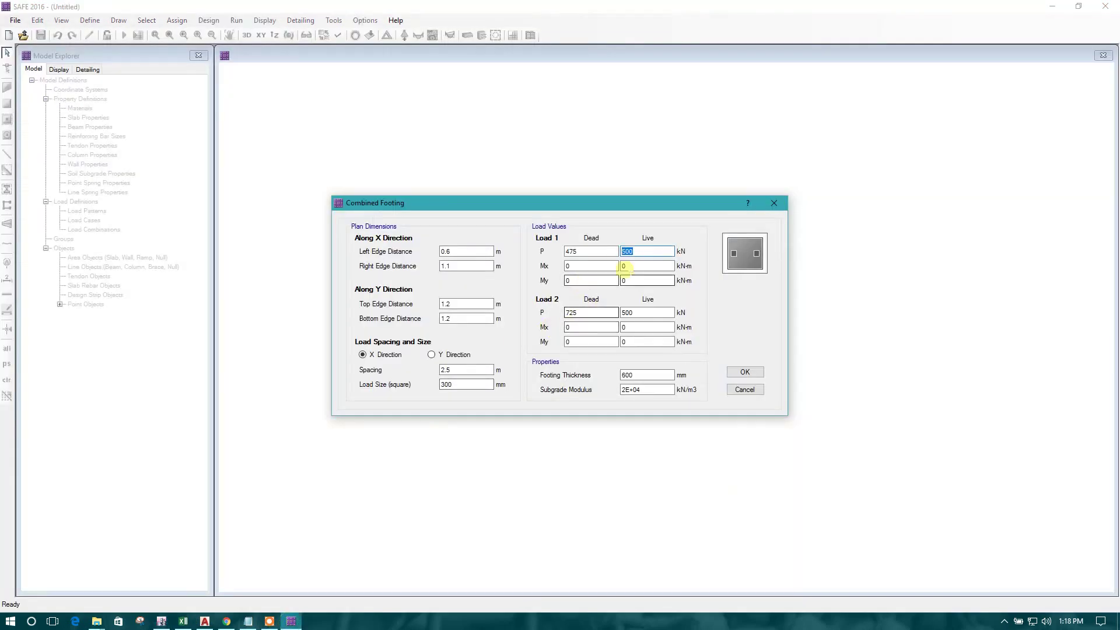
left_click(651, 310)
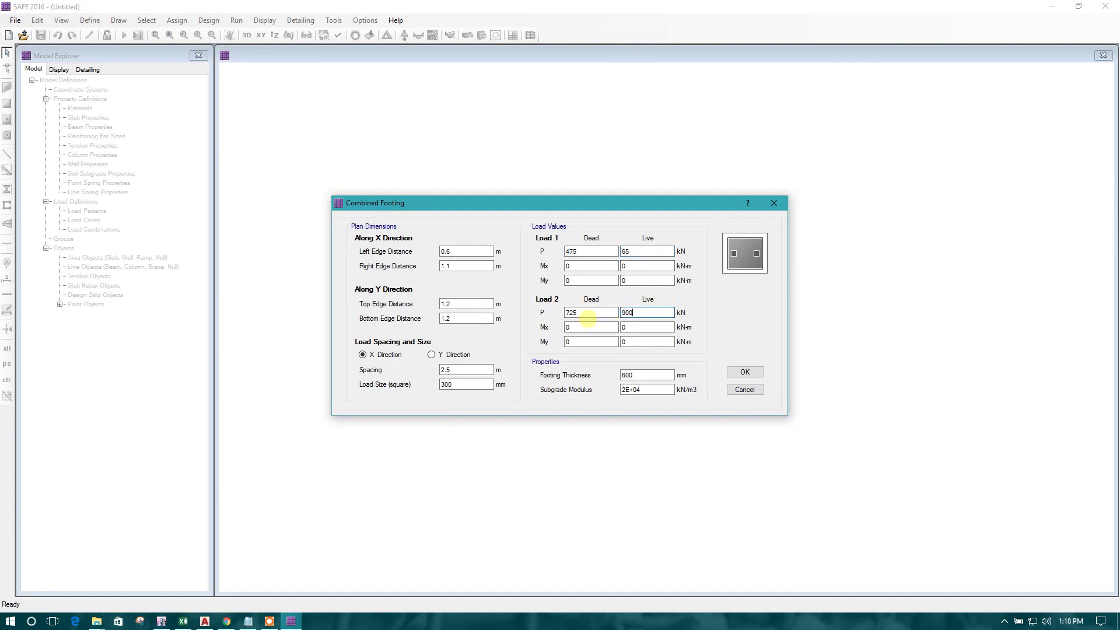
key("BackSpace")
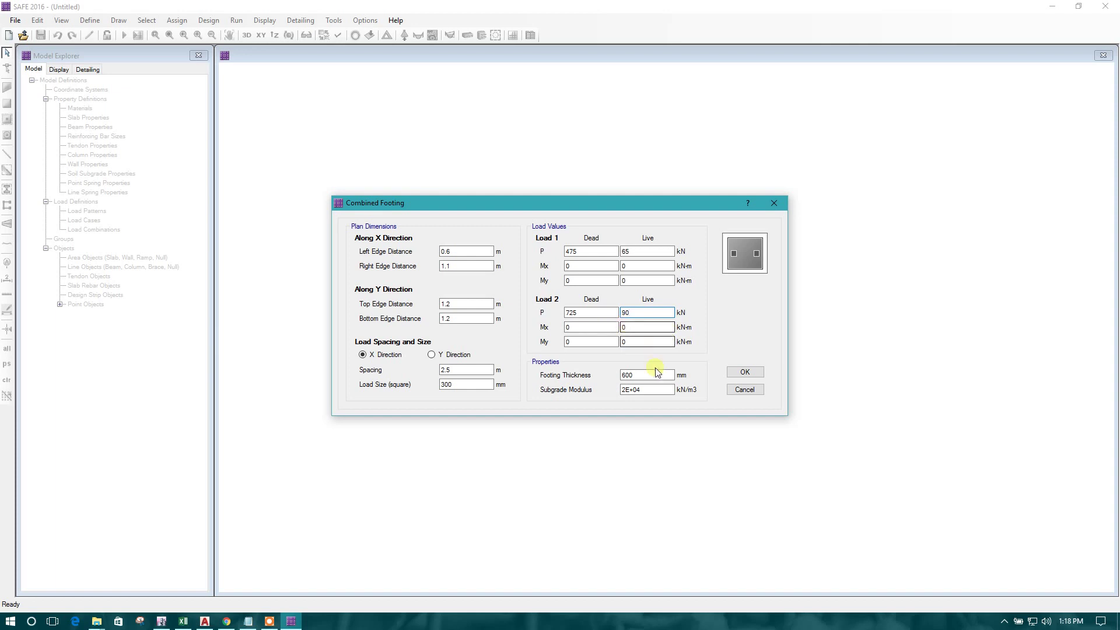
- Set the footing thickness to 600 mm
double_click(638, 374)
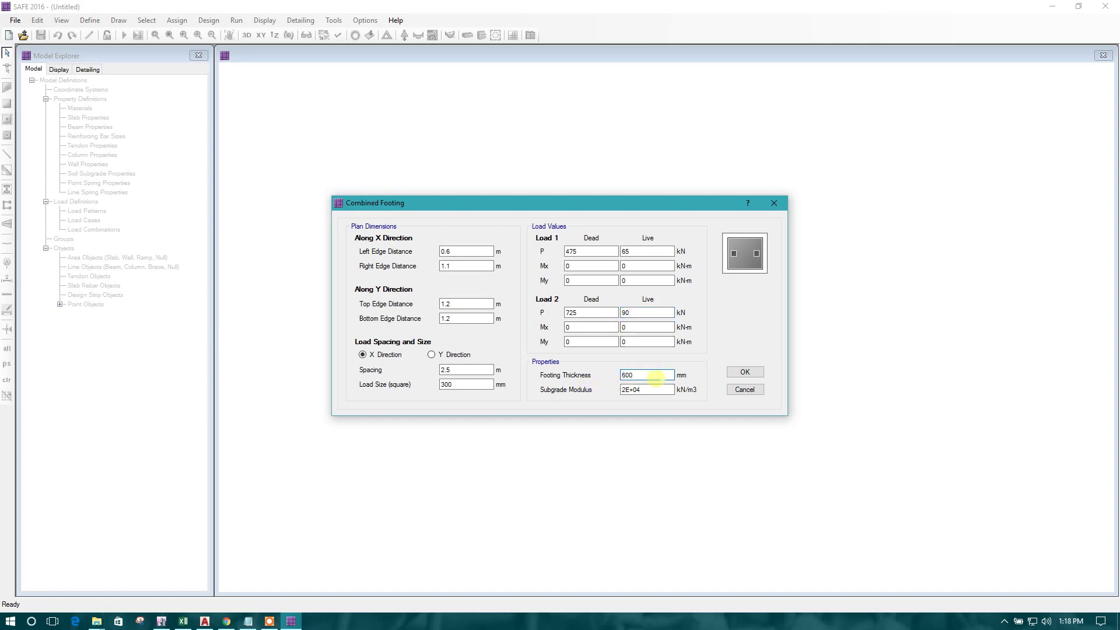
double_click(644, 375)
double_click(645, 391)
- Switch to the Excel Subgrade Modulus sheet and examine the SI safety factor, allowable bearing capacity and subgrade reaction formula
left_click(181, 618)
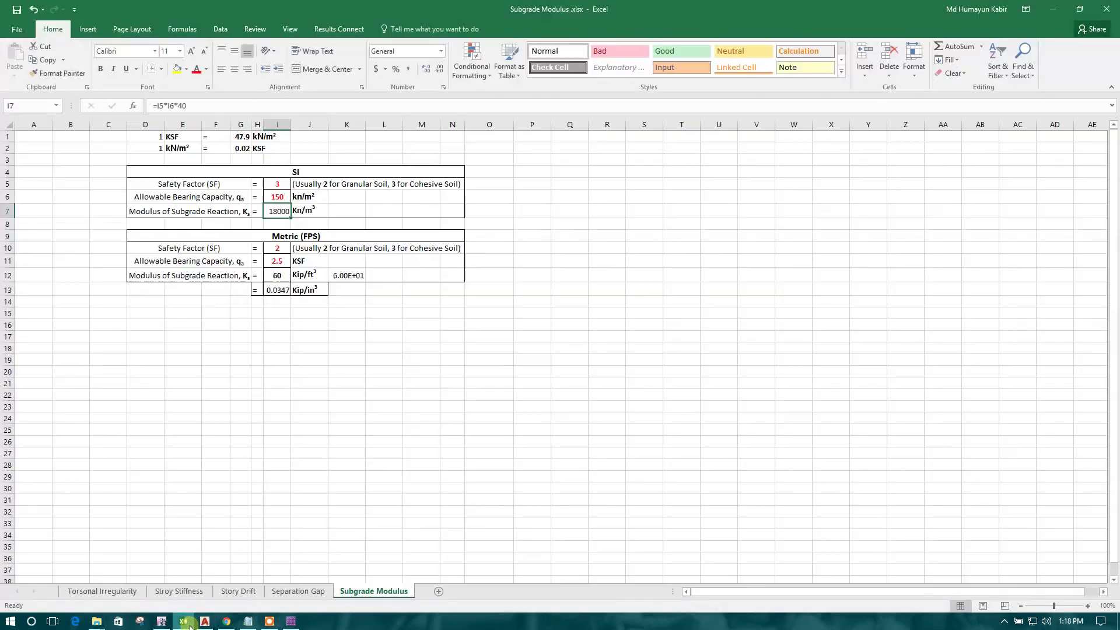
left_click(183, 621)
left_click(279, 197)
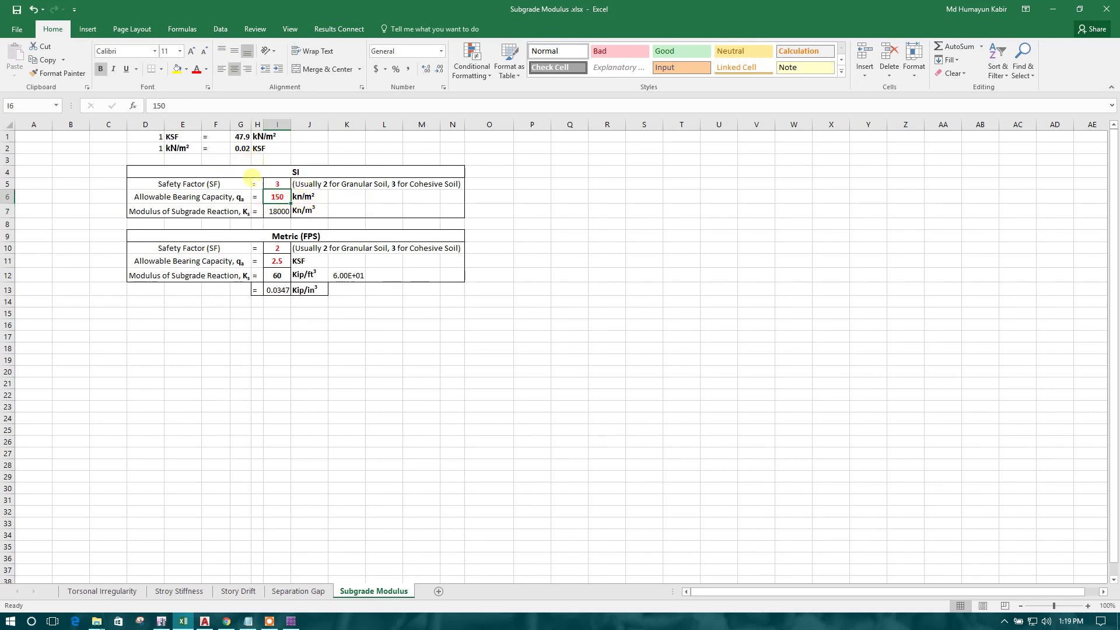
left_click(278, 185)
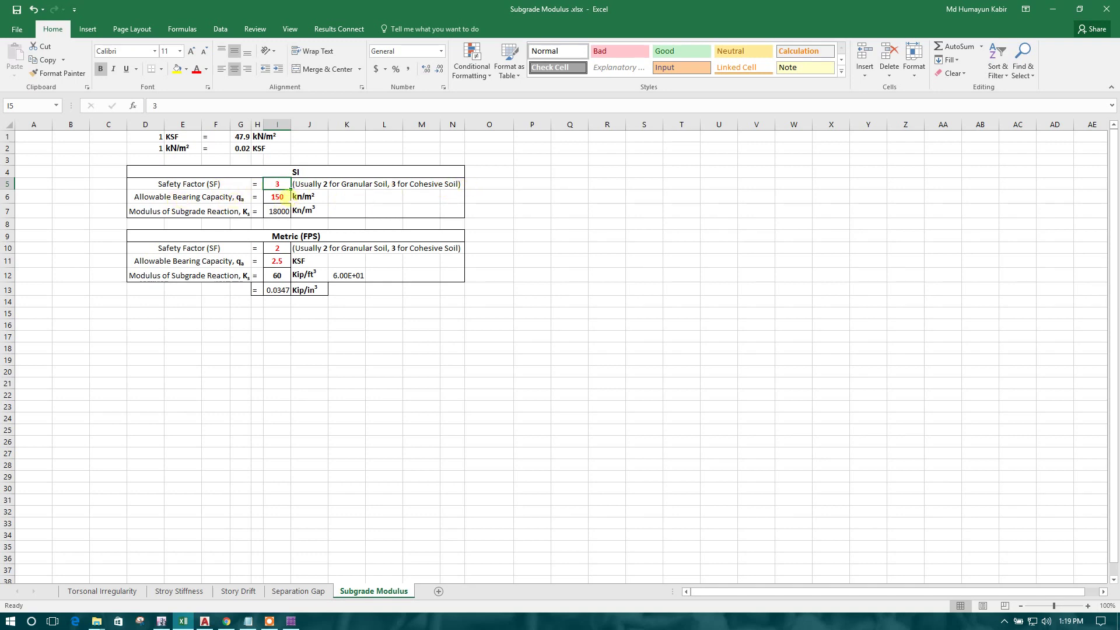
left_click(286, 196)
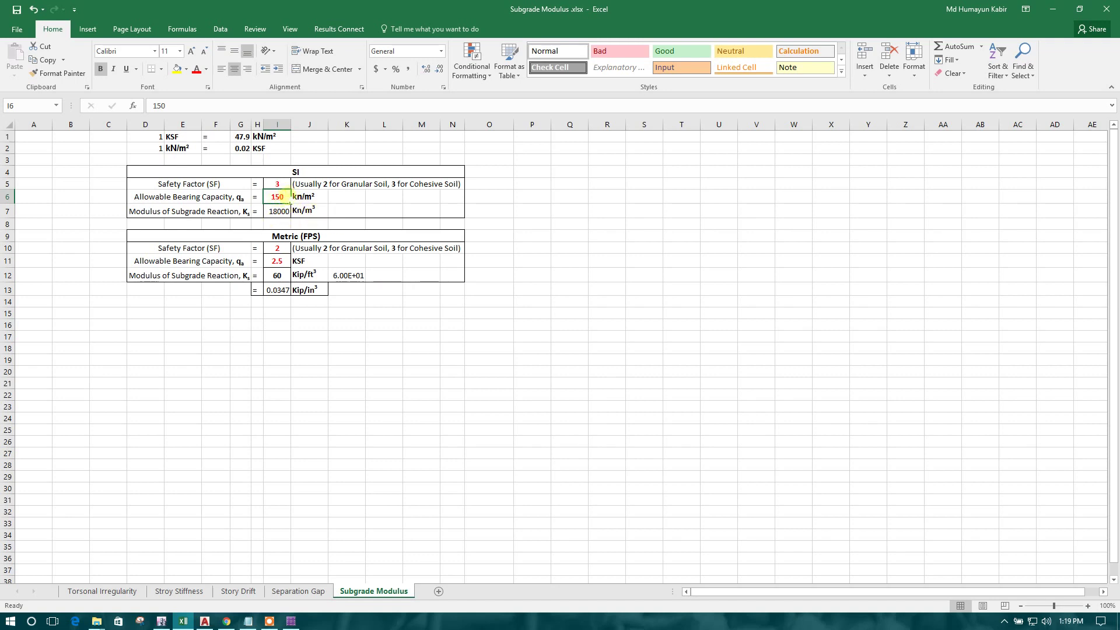
left_click(279, 212)
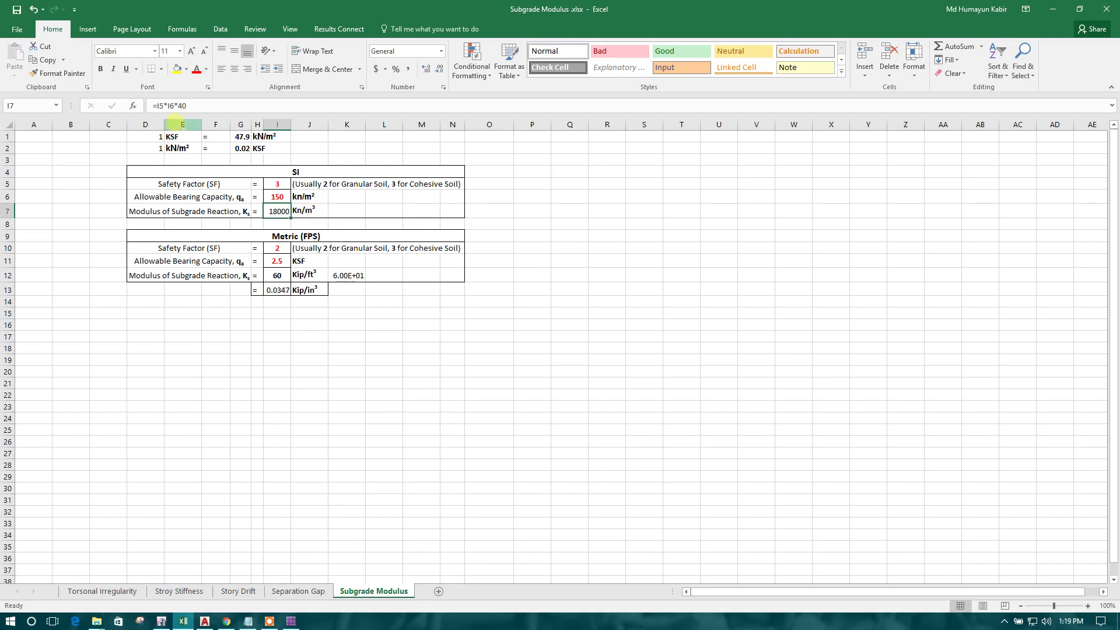
left_click(196, 106)
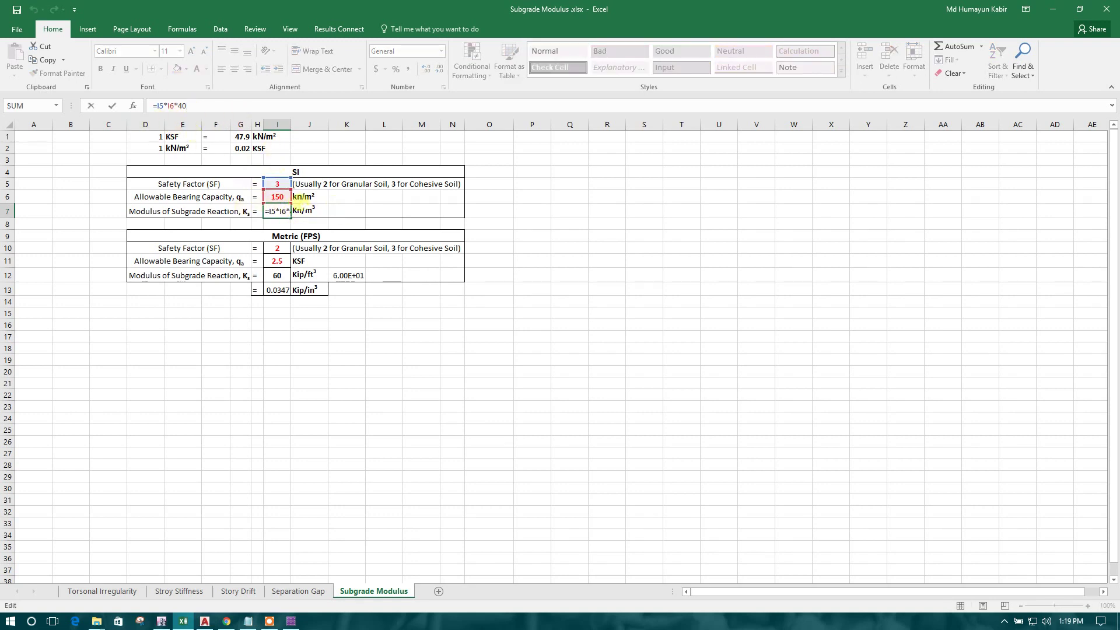
left_click_drag(178, 106, 186, 105)
left_click(569, 248)
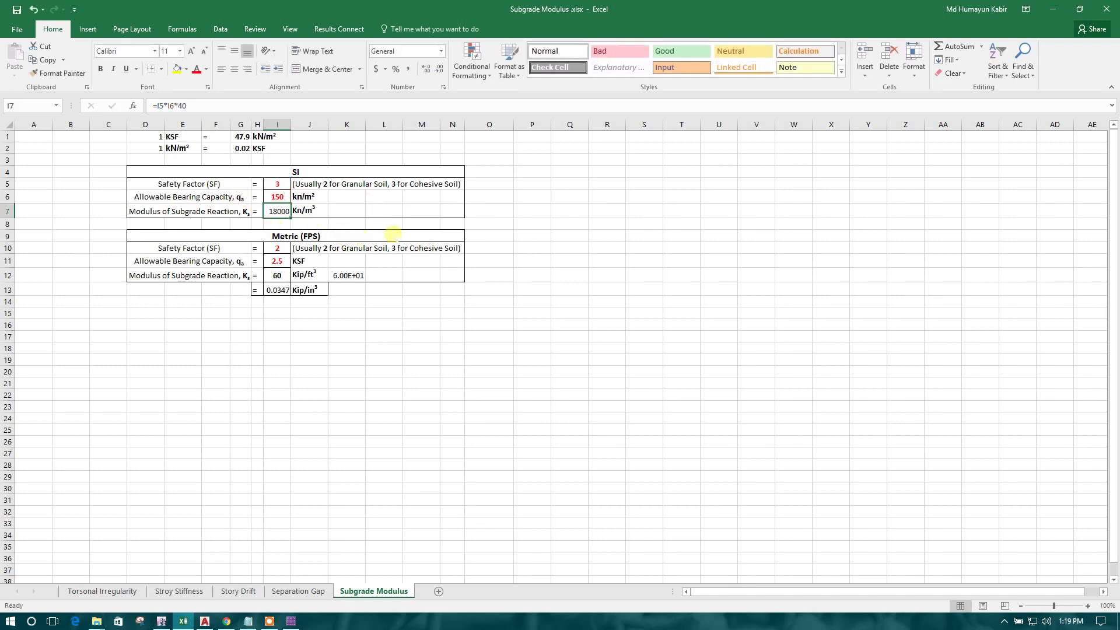
- Return to SAFE, set the subgrade modulus to 18000 kN/m3 and generate the combined footing model
left_click(291, 621)
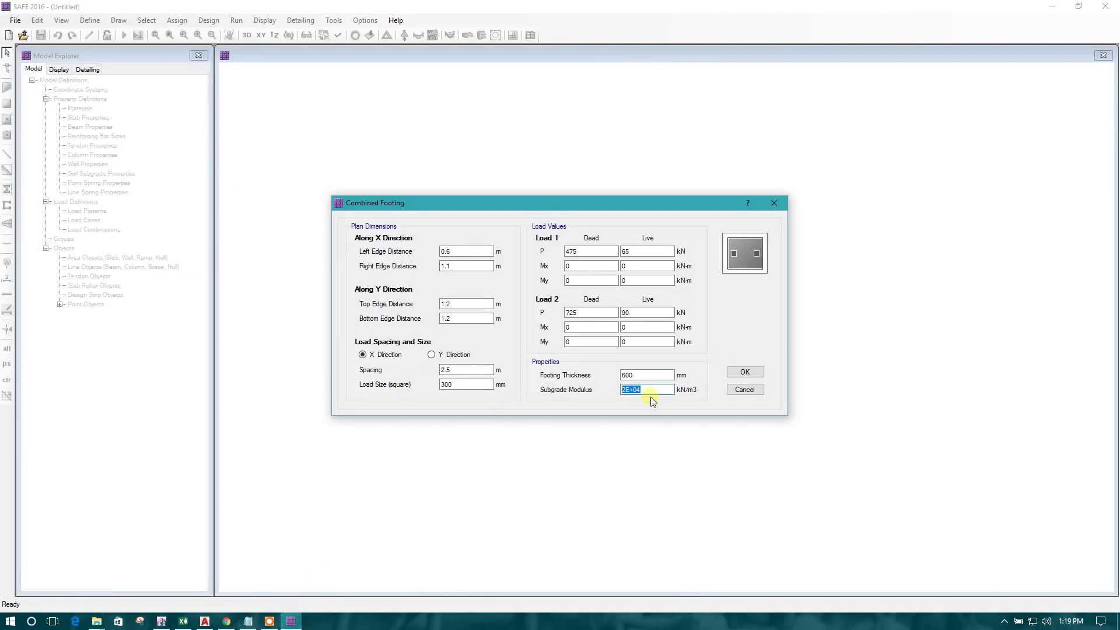
left_click_drag(650, 397, 614, 394)
type("18000")
left_click(743, 372)
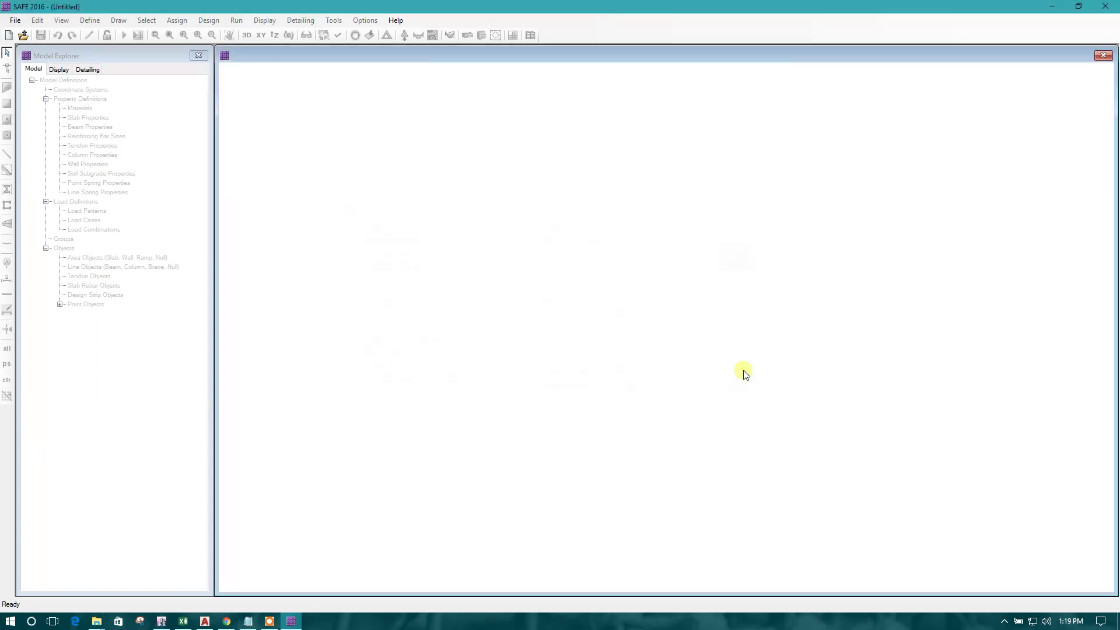
- Delete the two square load areas at the column locations on grids A and B
scroll(690, 326, "up", 2)
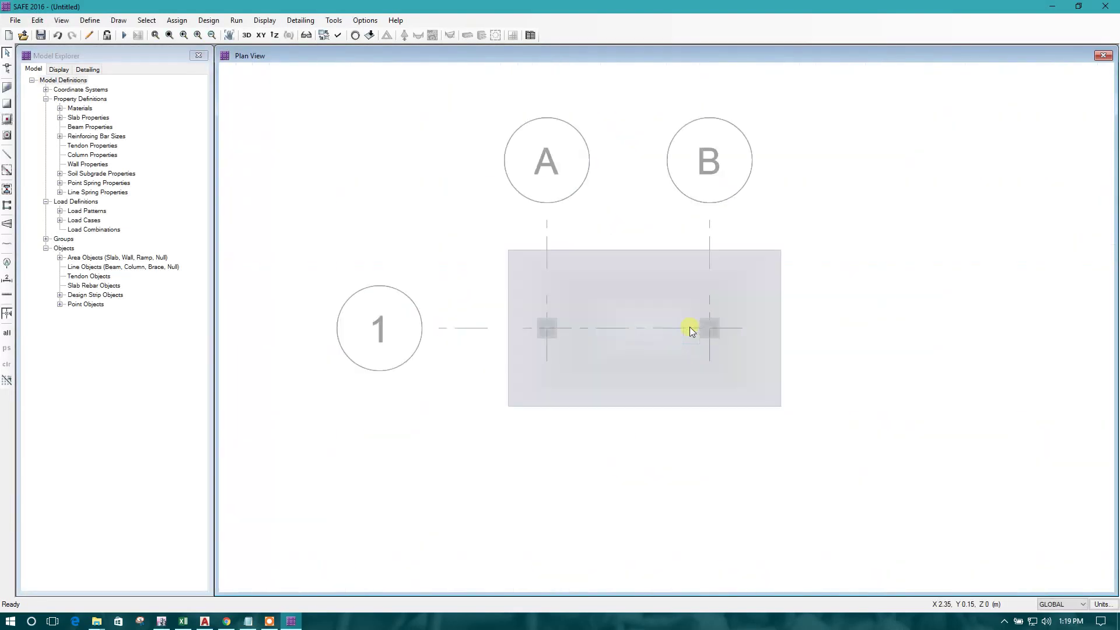
scroll(670, 348, "up", 1)
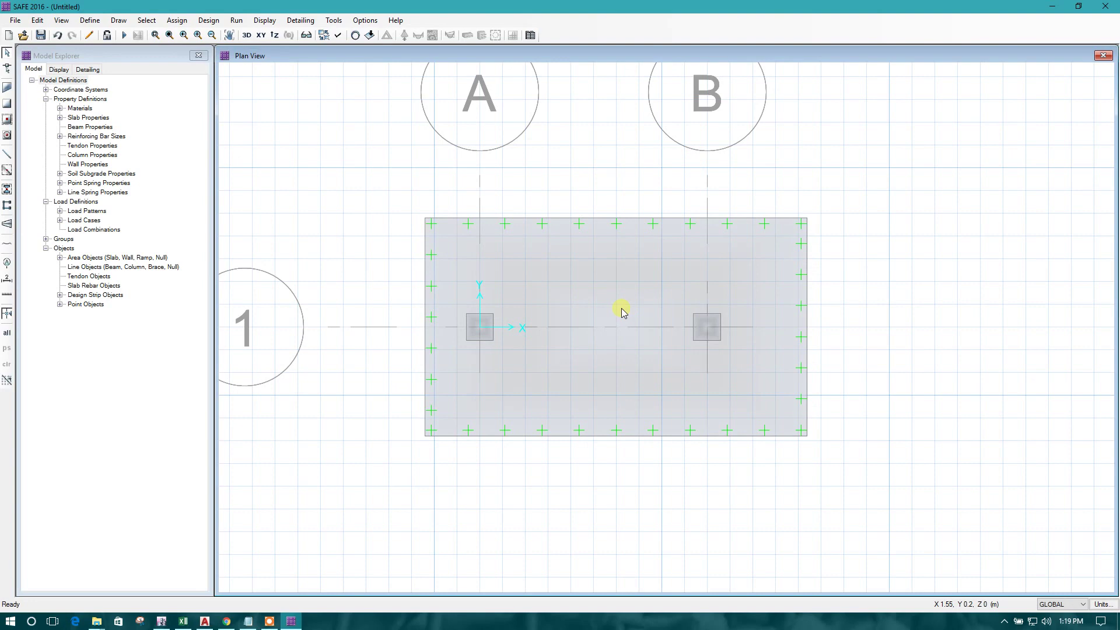
left_click(480, 333)
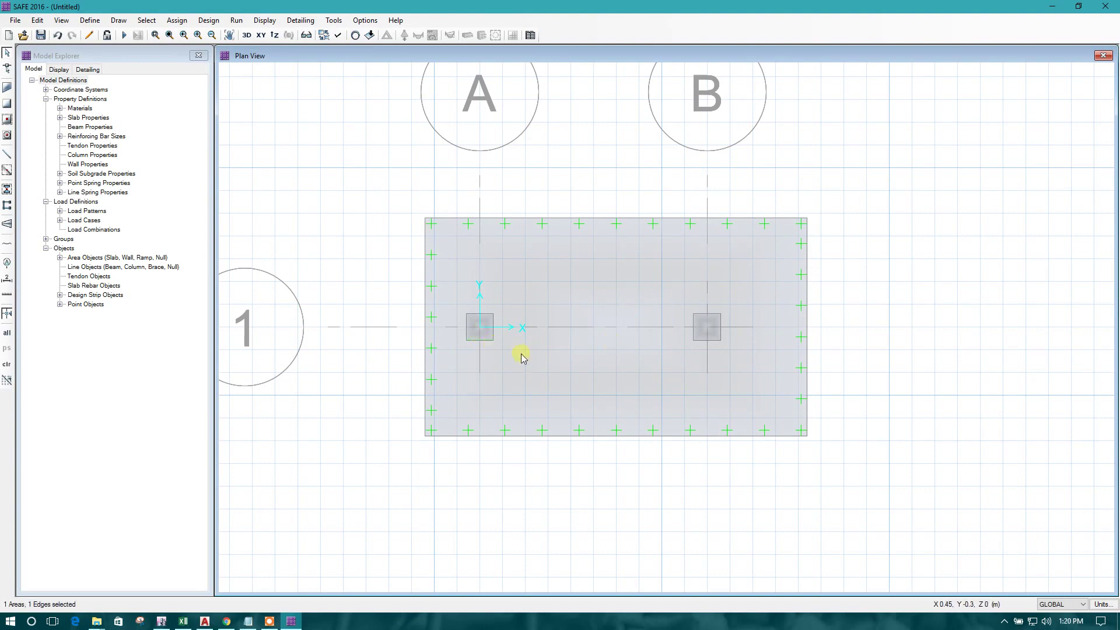
key("Delete")
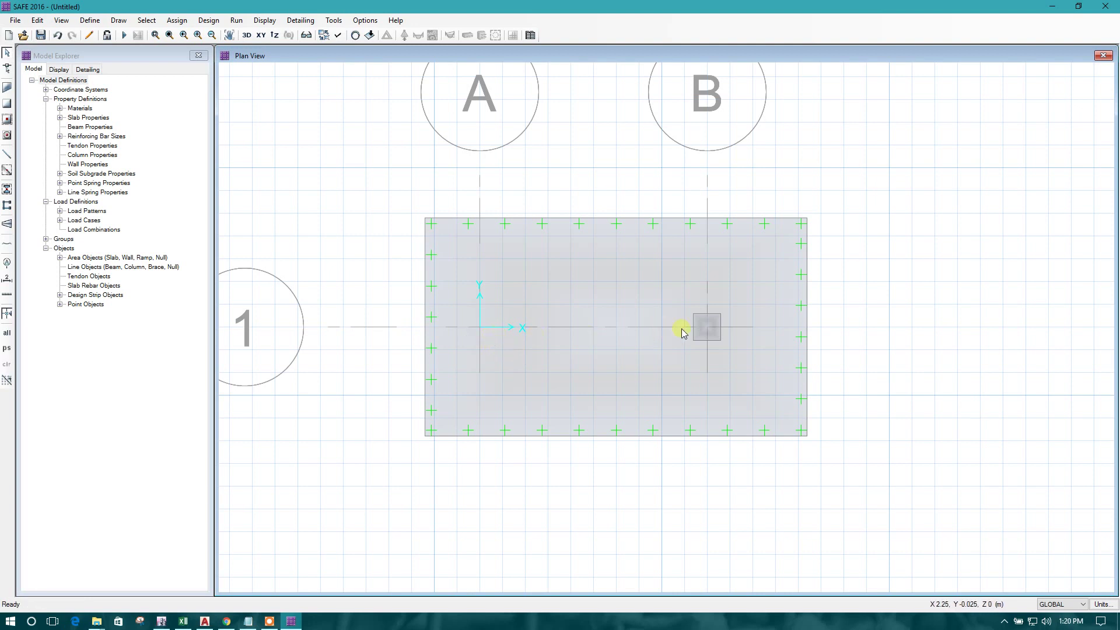
left_click(703, 325)
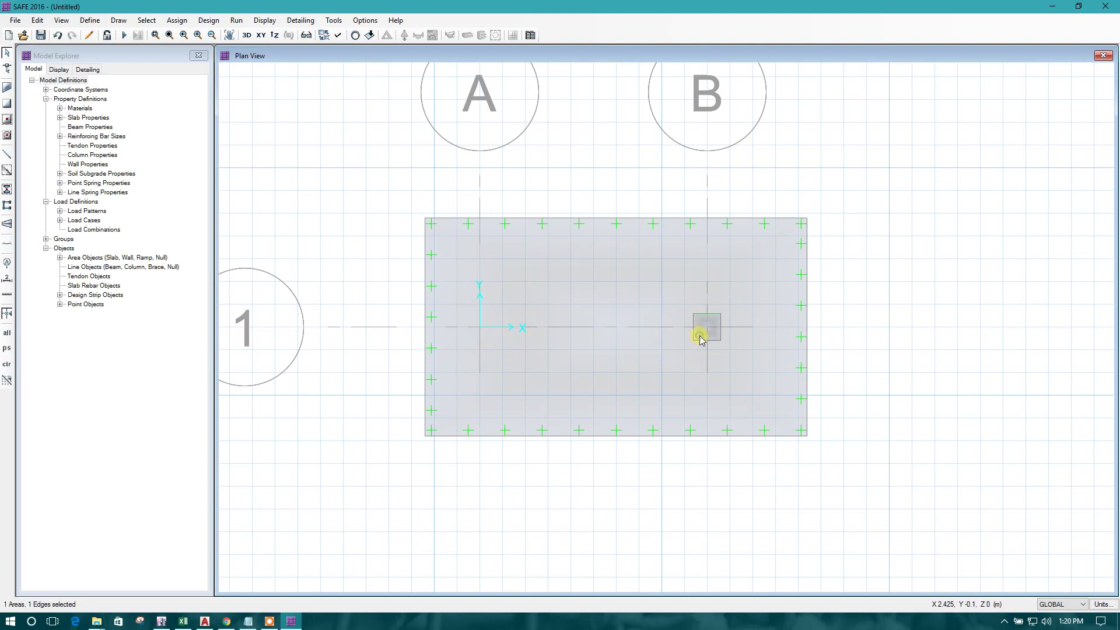
key("Delete")
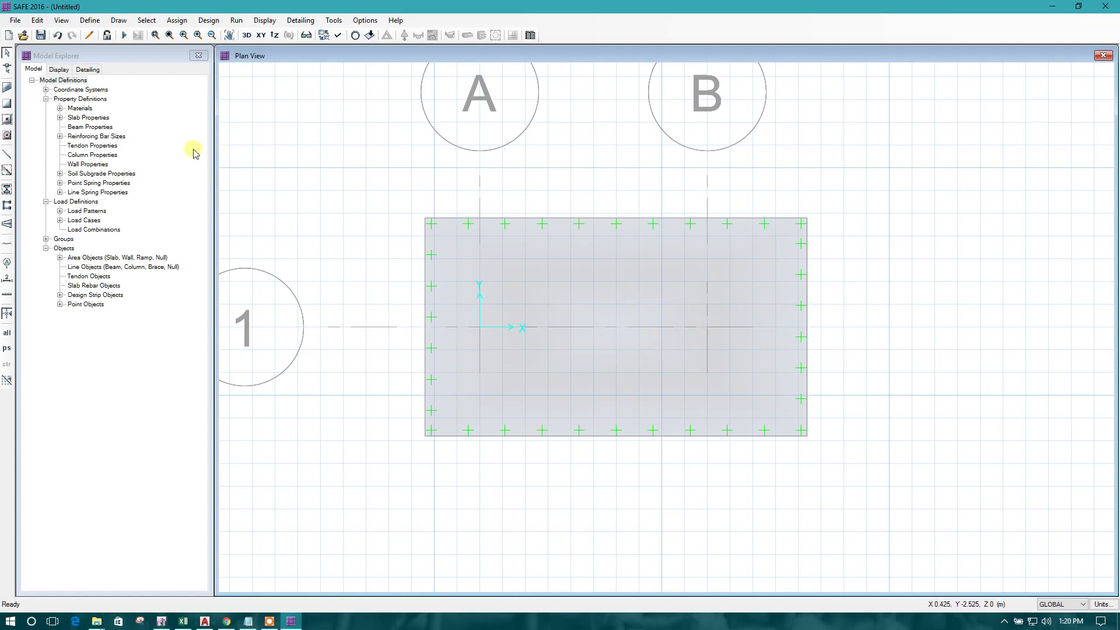
left_click(269, 620)
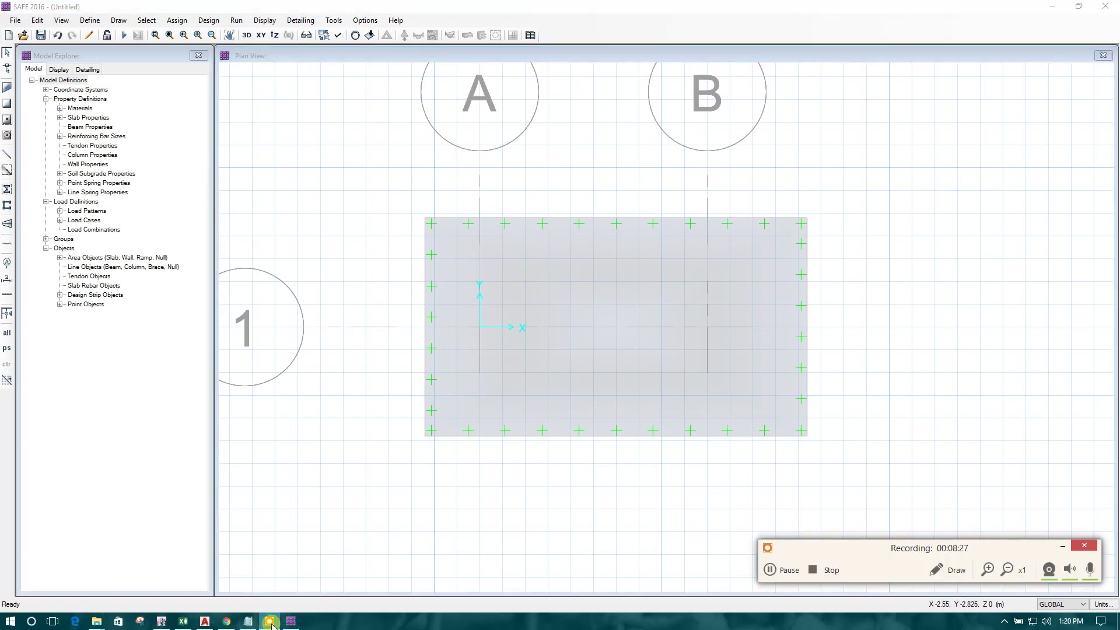
left_click(1062, 546)
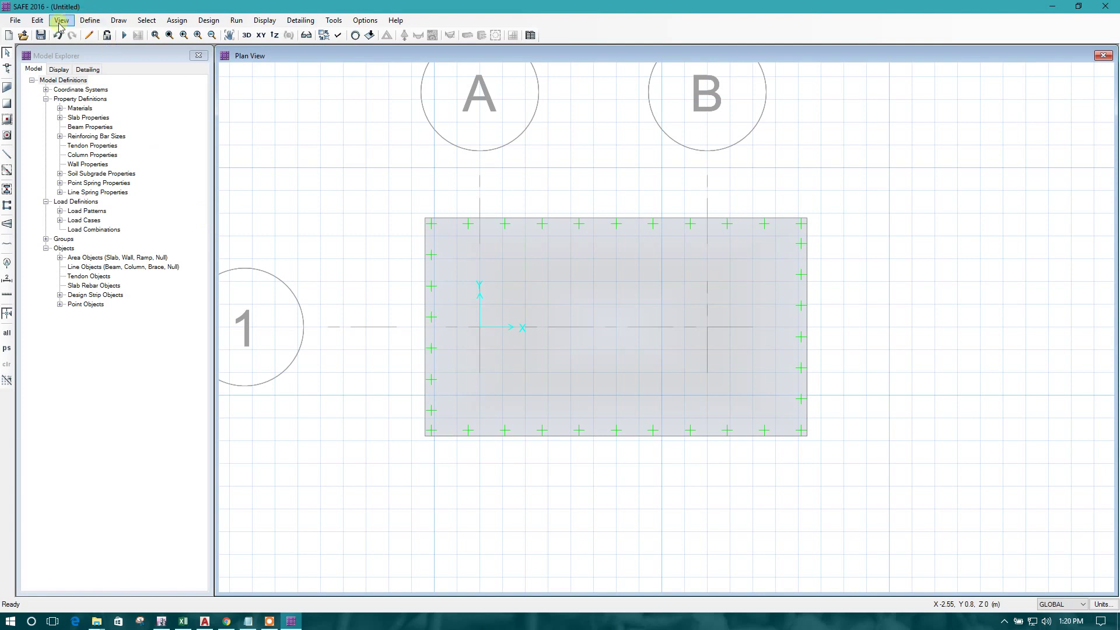
- Save the model in the SAFE 2016 folder under the file name Combined Footing
left_click(40, 35)
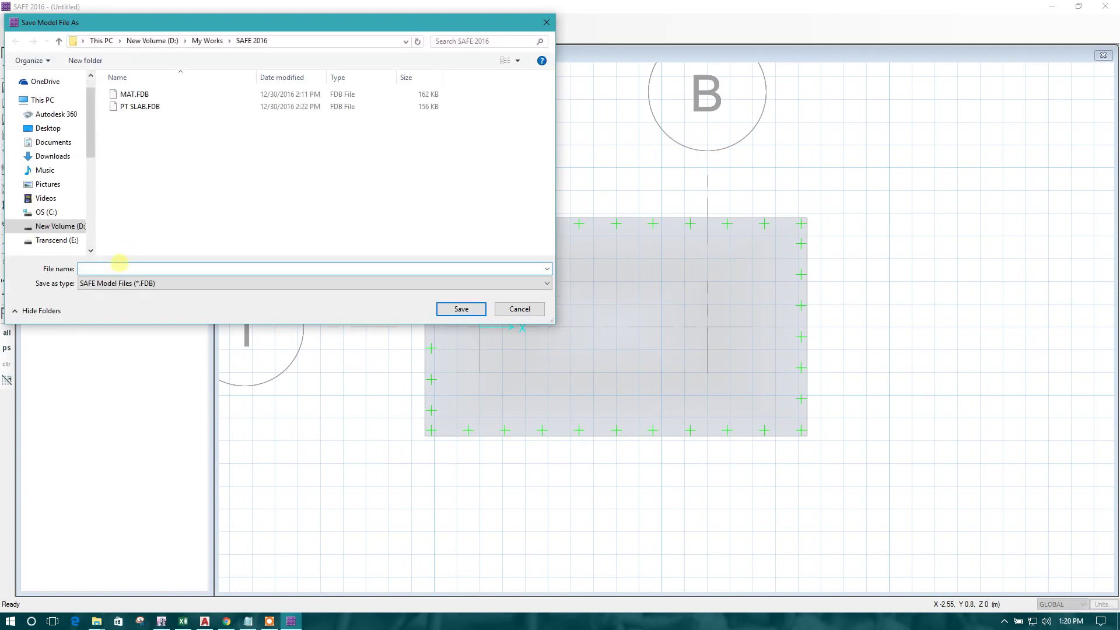
type("COMBINED")
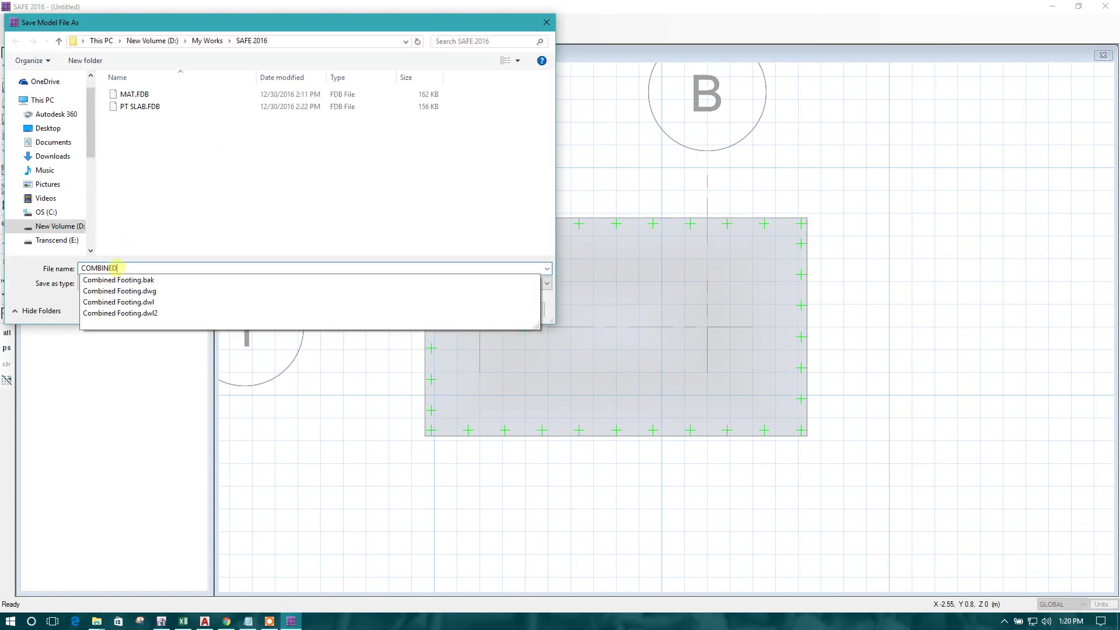
left_click(155, 280)
left_click(156, 268)
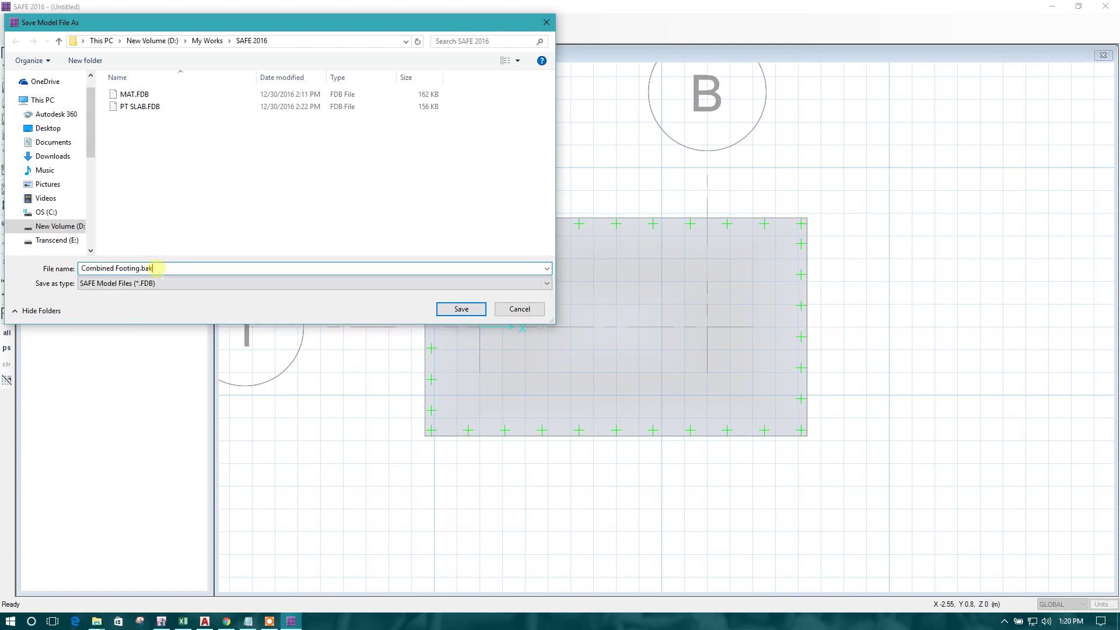
key("BackSpace")
key("BackSpace")
key("BackSpace")
key("BackSpace")
left_click(471, 315)
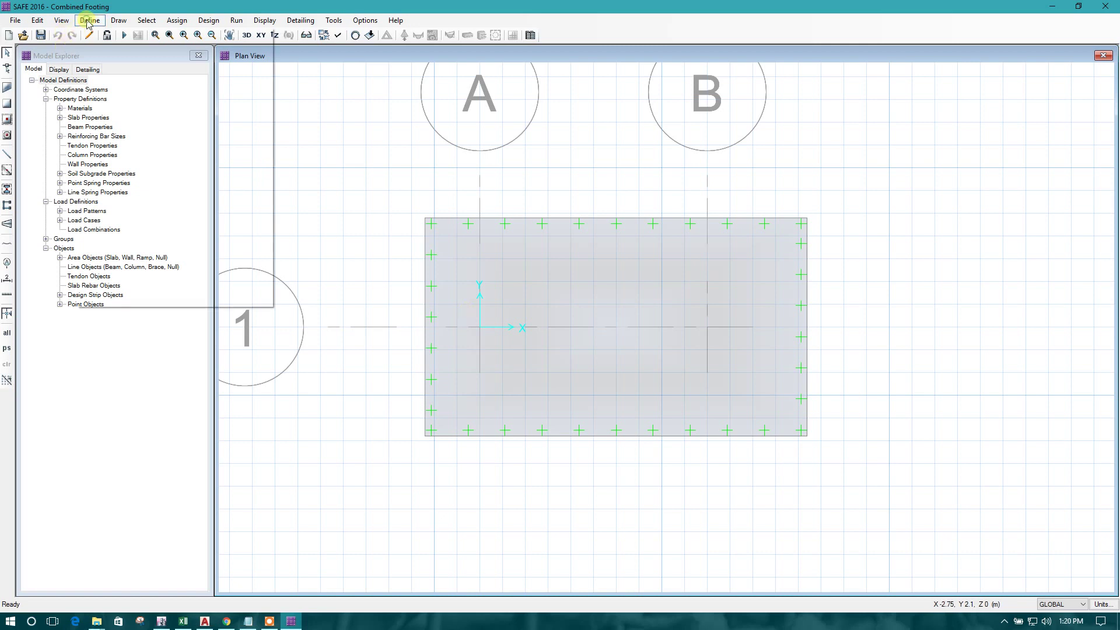
- Add a quick concrete material with the CSA C30 specification to the material definitions
left_click(89, 20)
left_click(108, 33)
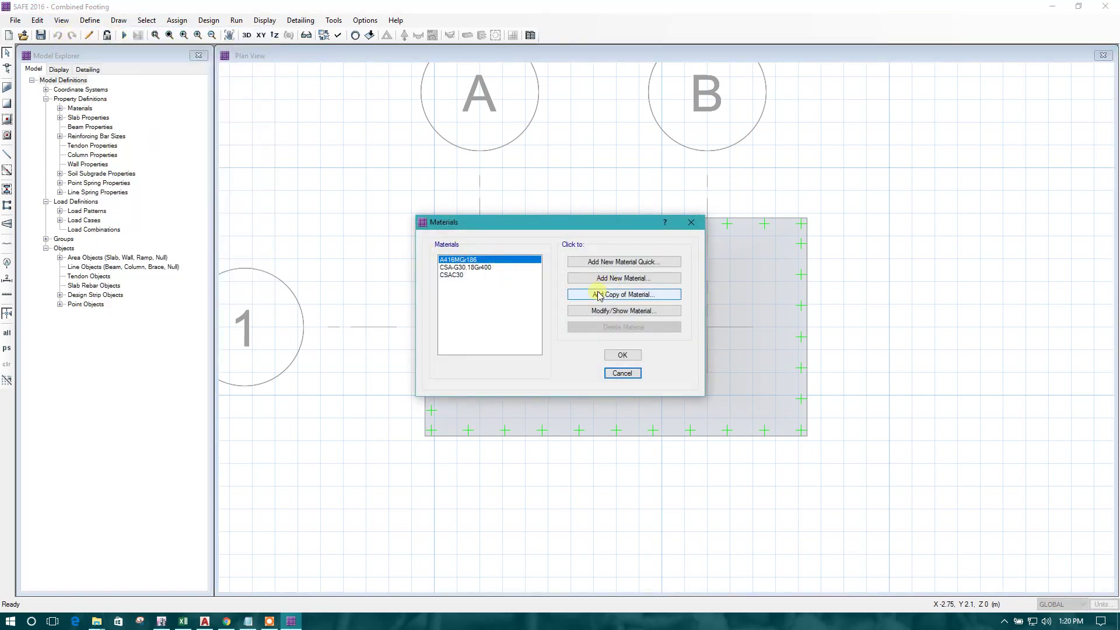
left_click(613, 268)
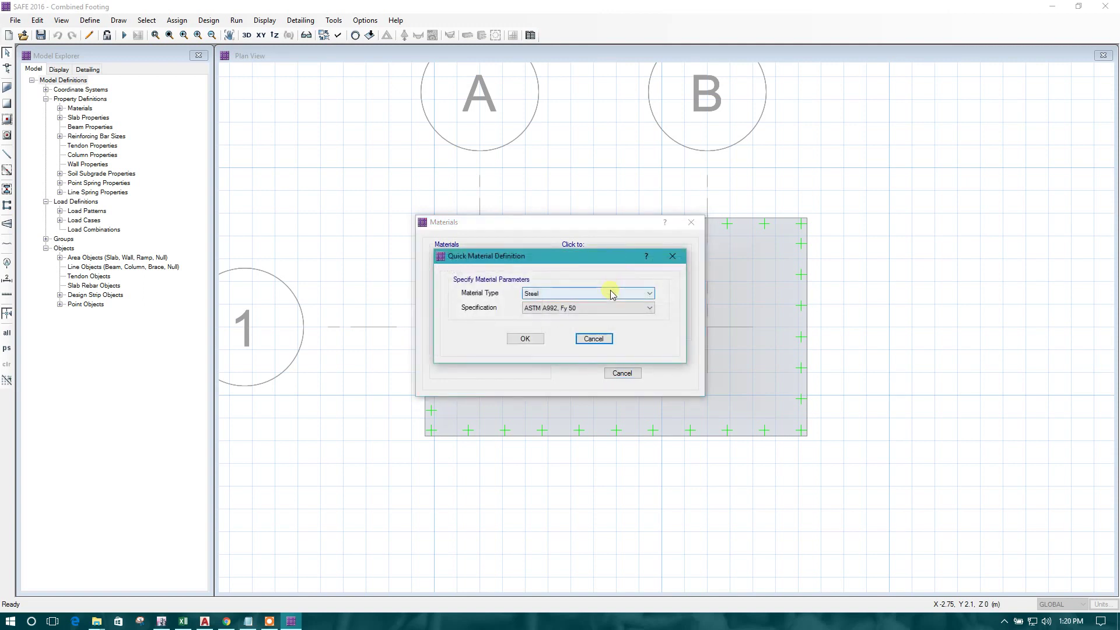
left_click(607, 291)
left_click(587, 312)
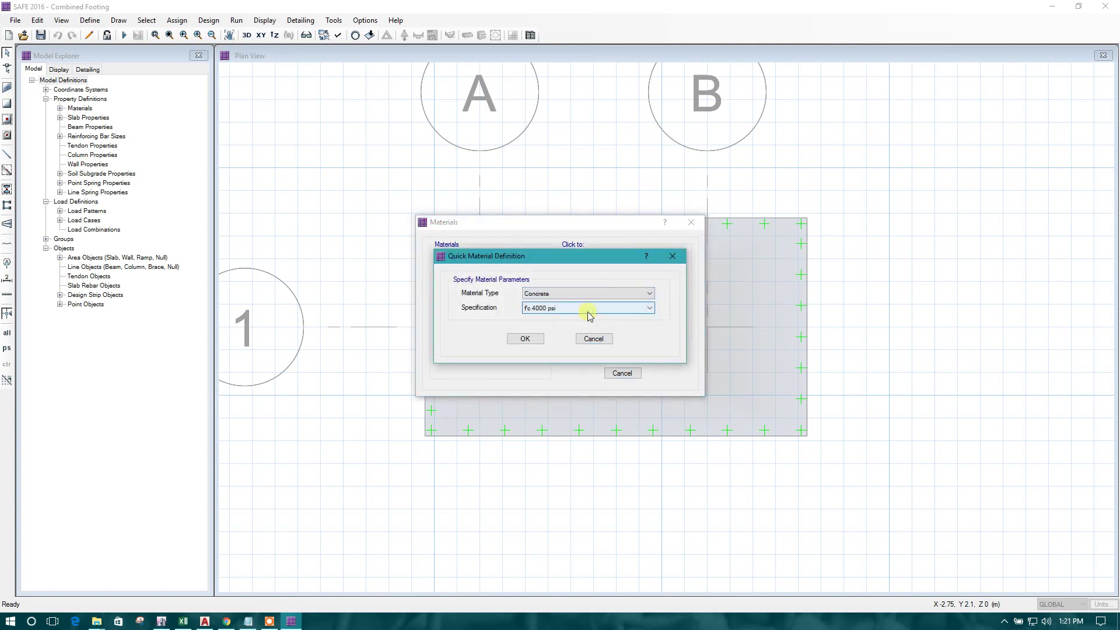
left_click(590, 312)
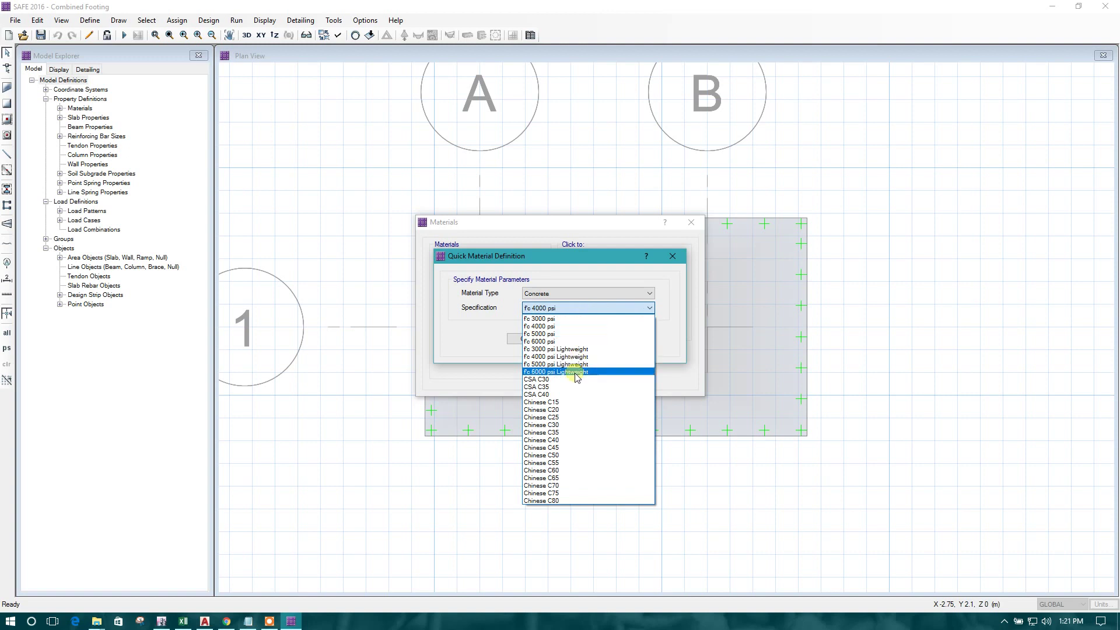
left_click(576, 379)
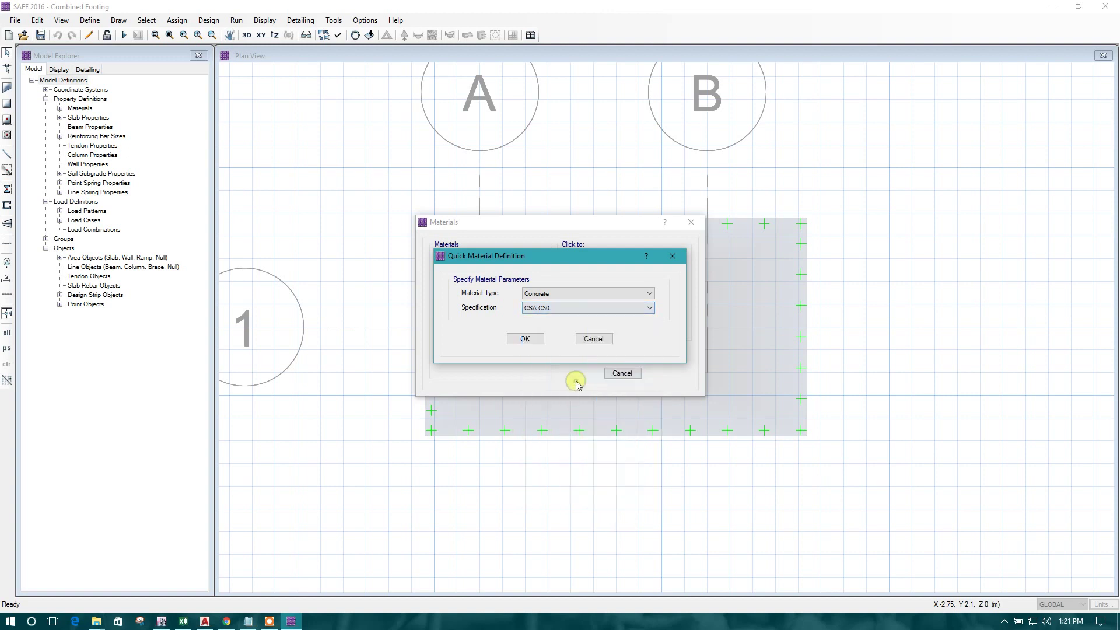
left_click(530, 340)
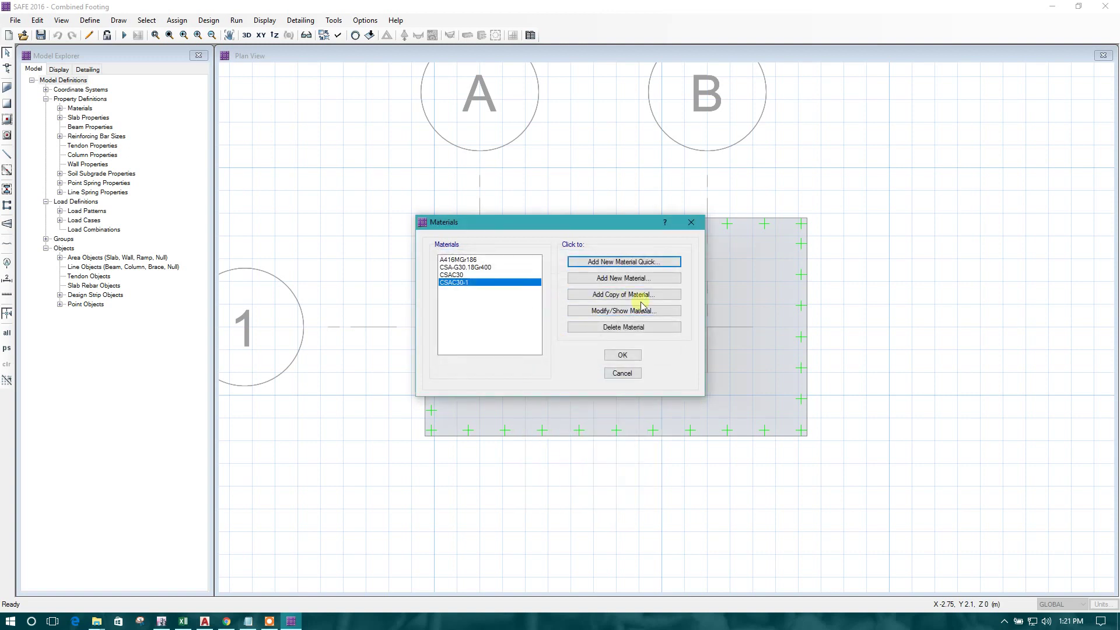
- Add a quick steel material with the specification ASTM A500 Grade B, Fy 46 (HSS Rect.) and accept the material definitions
left_click(621, 277)
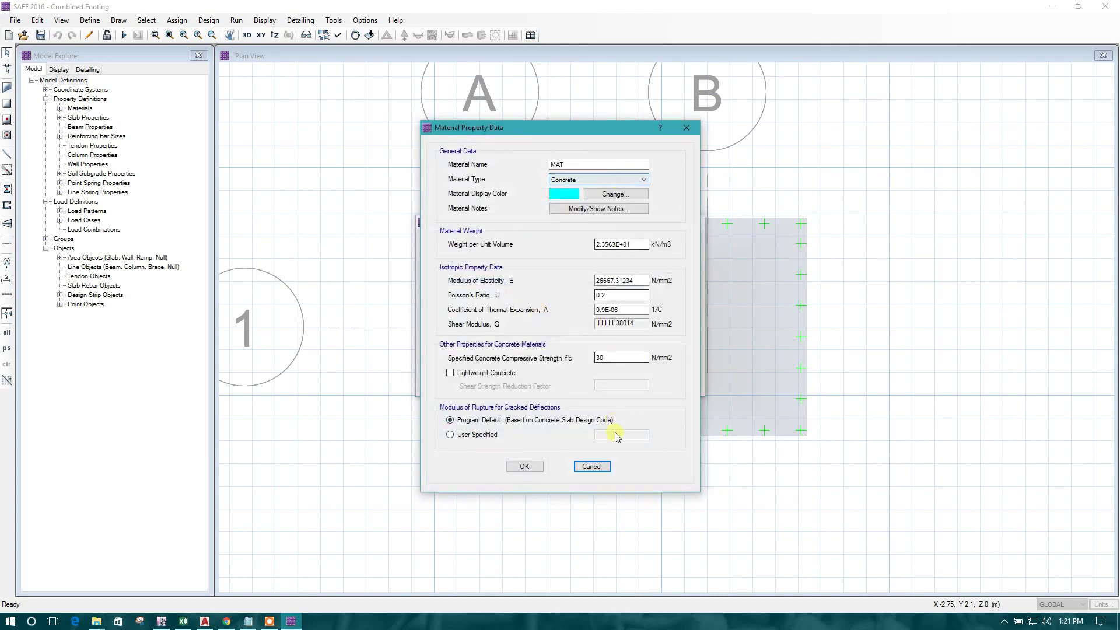
left_click(593, 466)
left_click(613, 260)
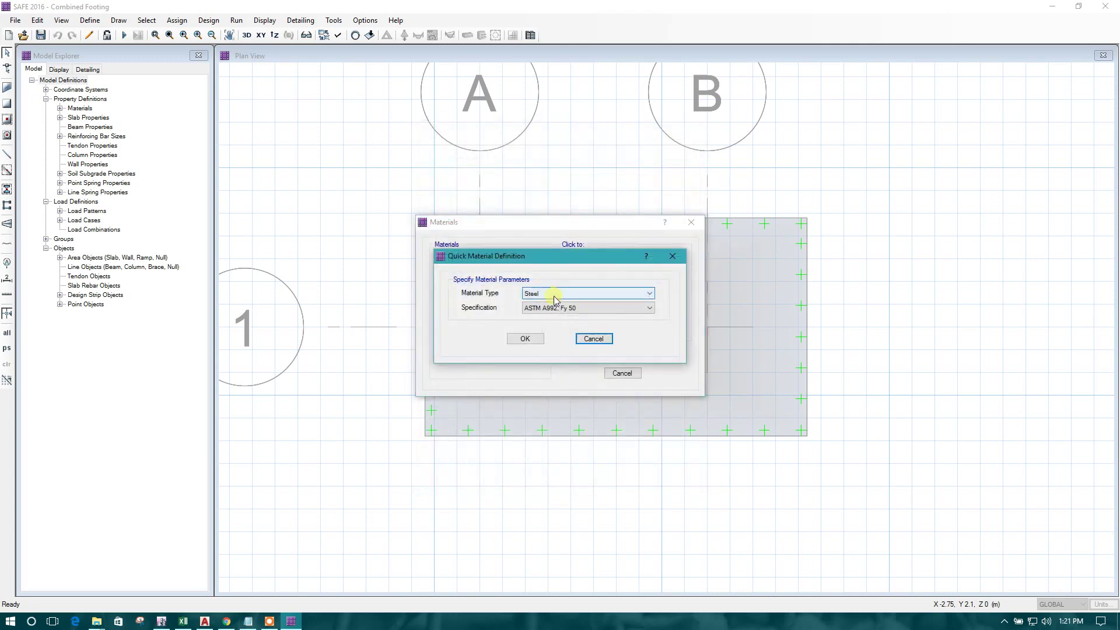
left_click(592, 308)
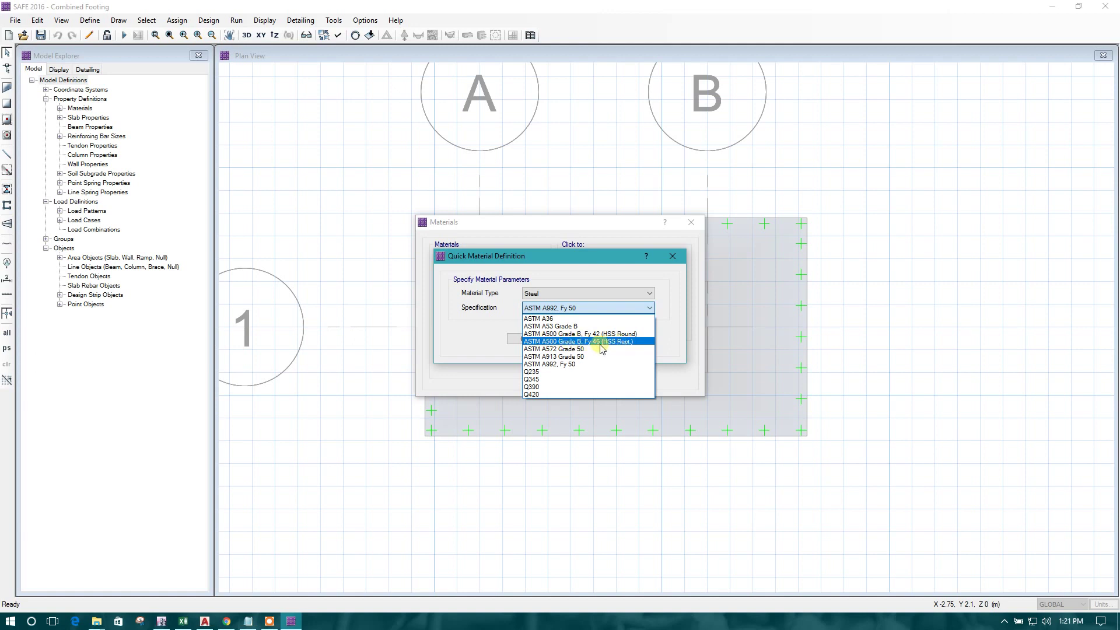
left_click(619, 341)
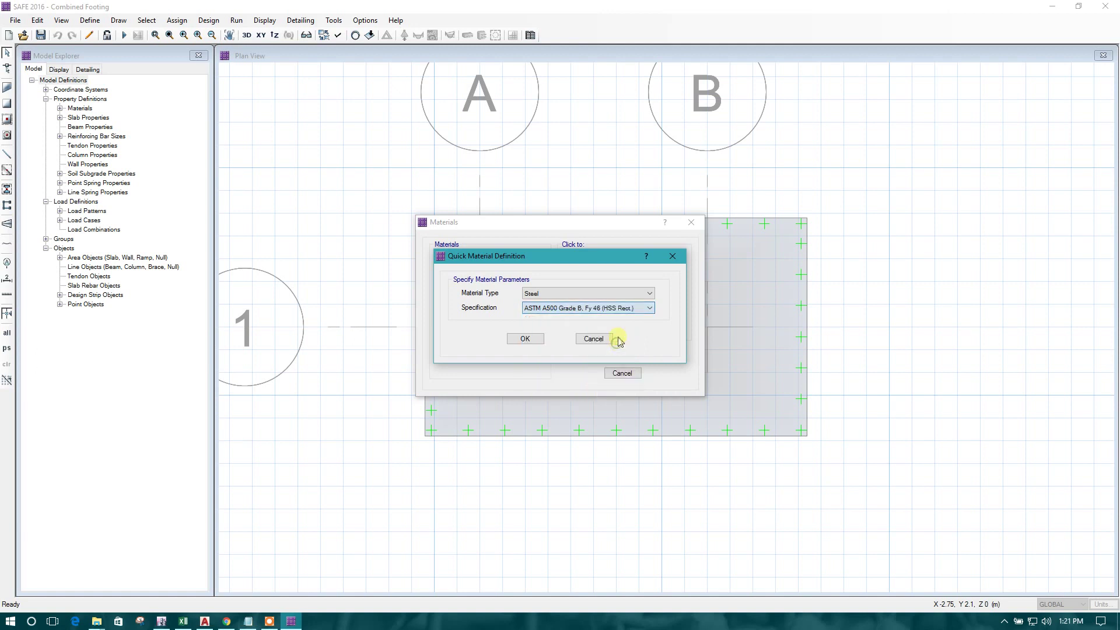
left_click(536, 339)
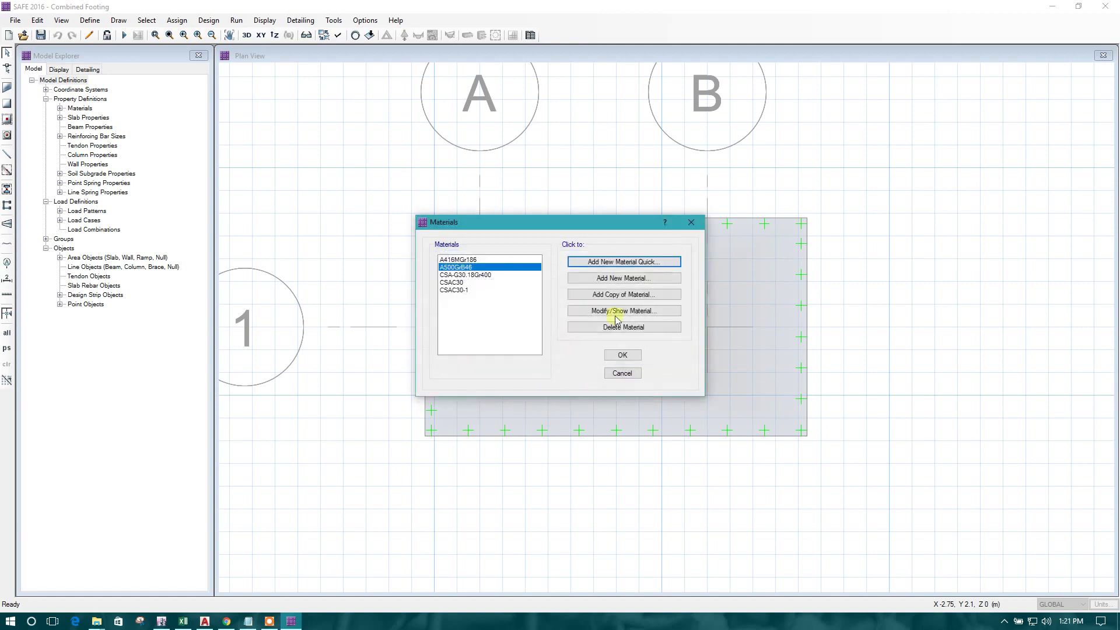
left_click(620, 357)
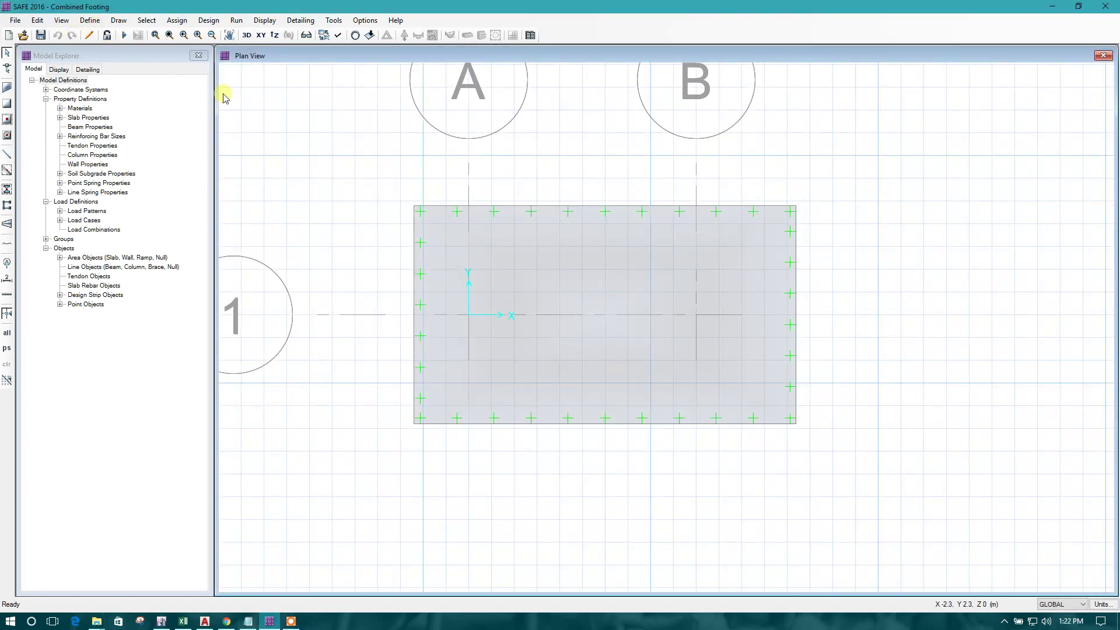
- Define a slab property named C1 with material CSAC30, choosing its type and setting the thickness to 600 mm
left_click(90, 20)
left_click(90, 20)
left_click(92, 20)
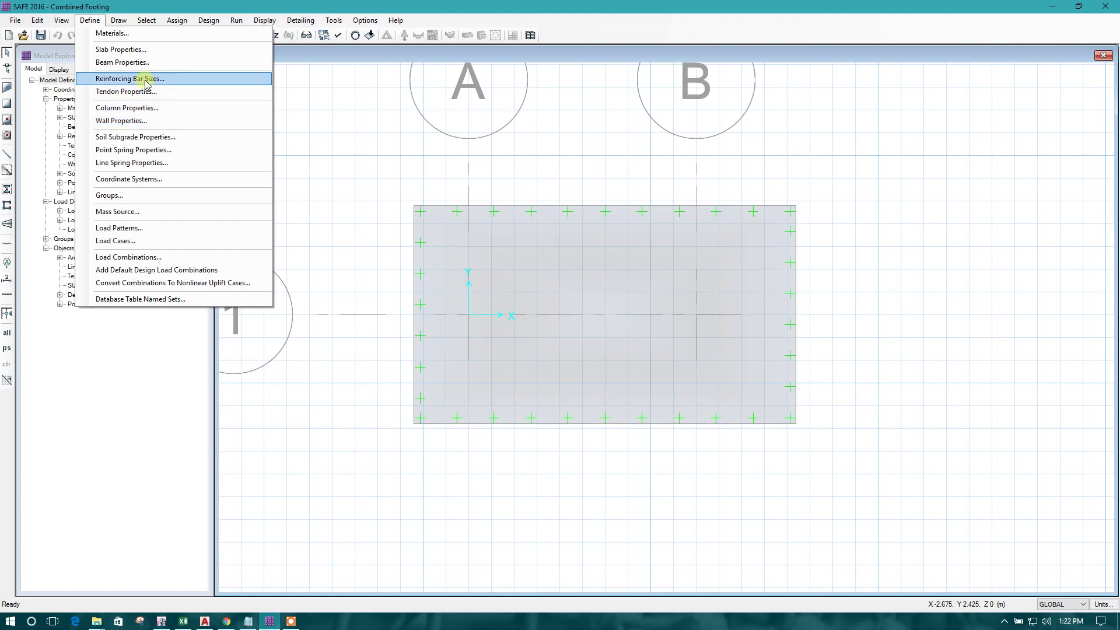
left_click(143, 54)
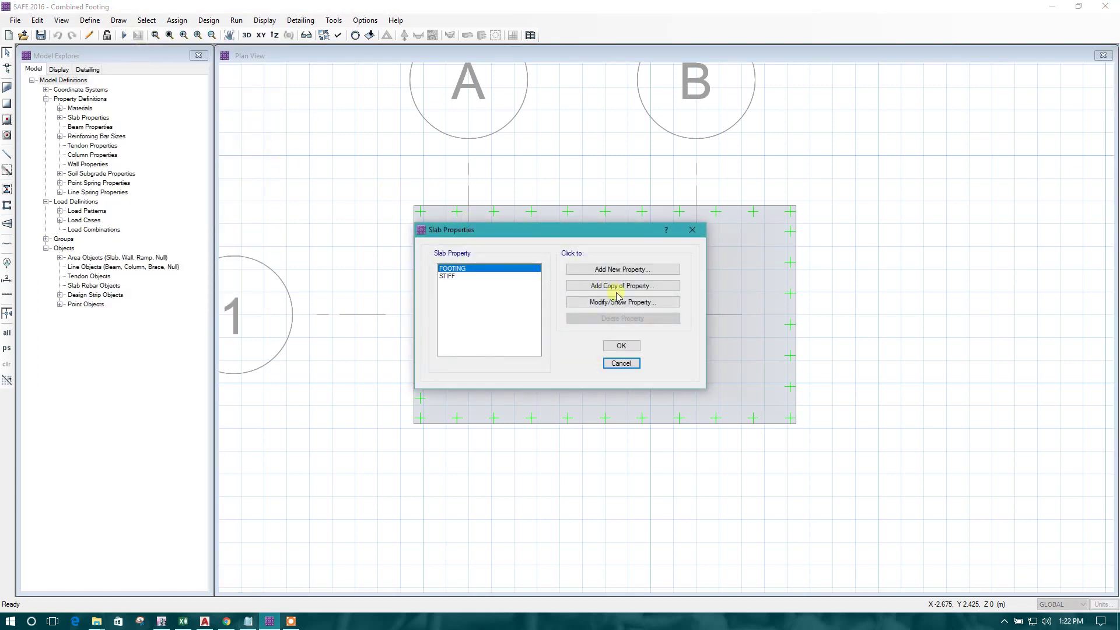
left_click(623, 272)
left_click_drag(586, 203, 499, 205)
type("C1")
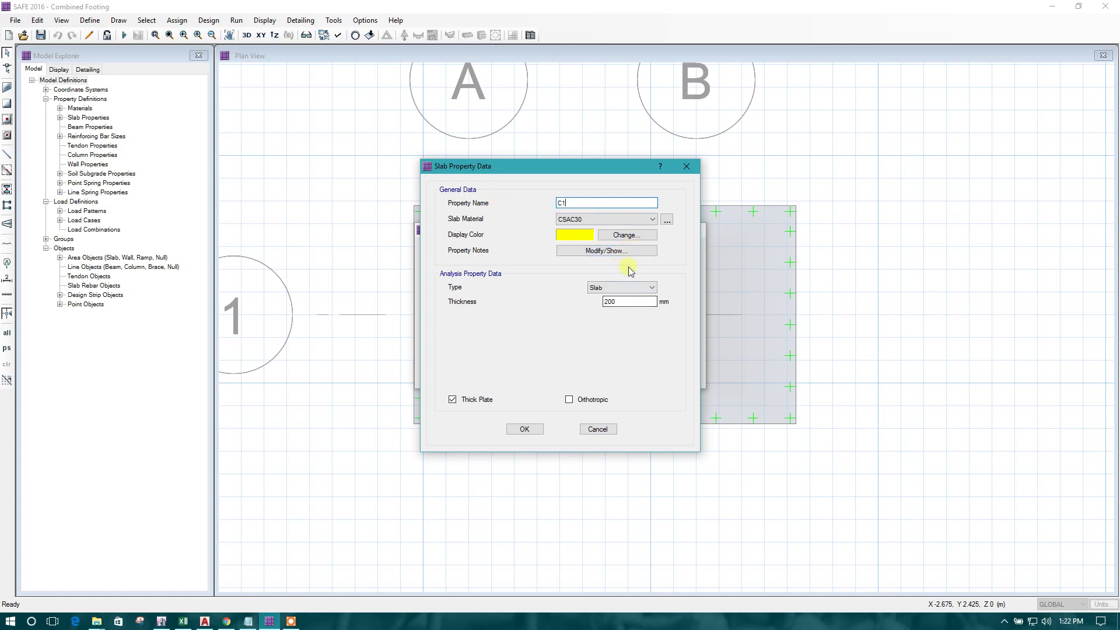
left_click(627, 287)
left_click(612, 313)
left_click(632, 302)
double_click(634, 301)
left_click(534, 429)
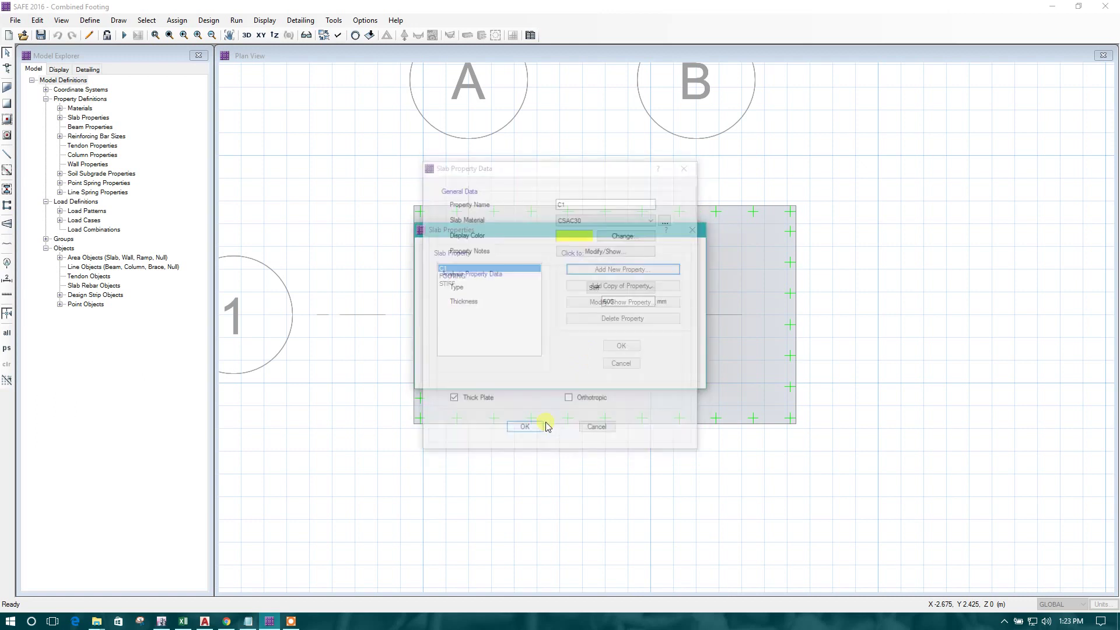
- Define a second slab property named C2 with material CSAC30 and 600 mm thickness, and accept the slab properties
left_click(623, 270)
double_click(588, 203)
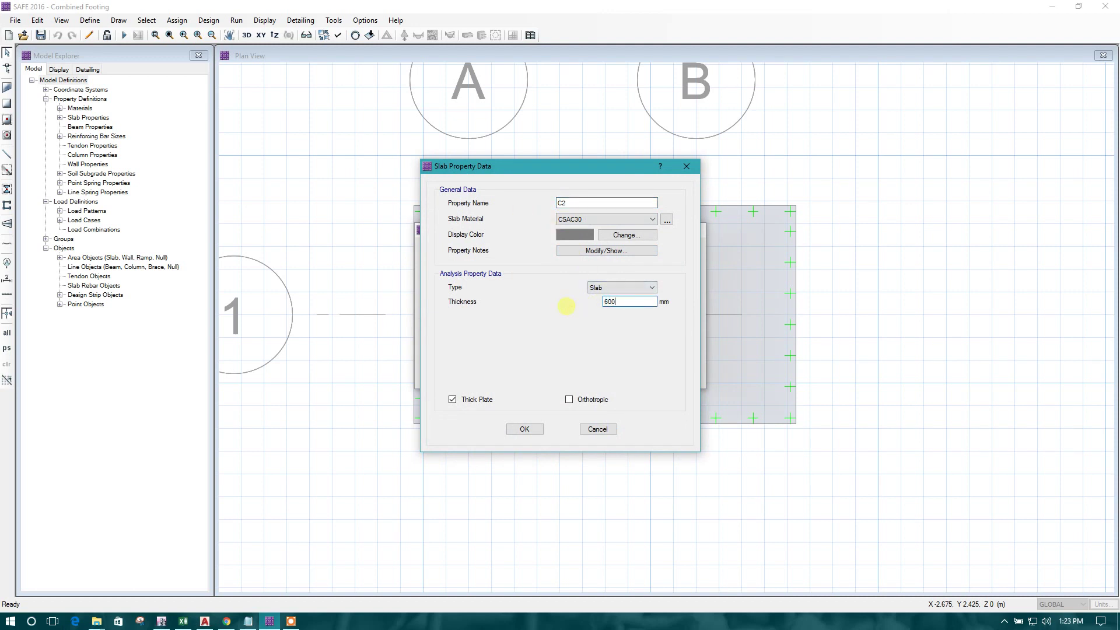
left_click(525, 429)
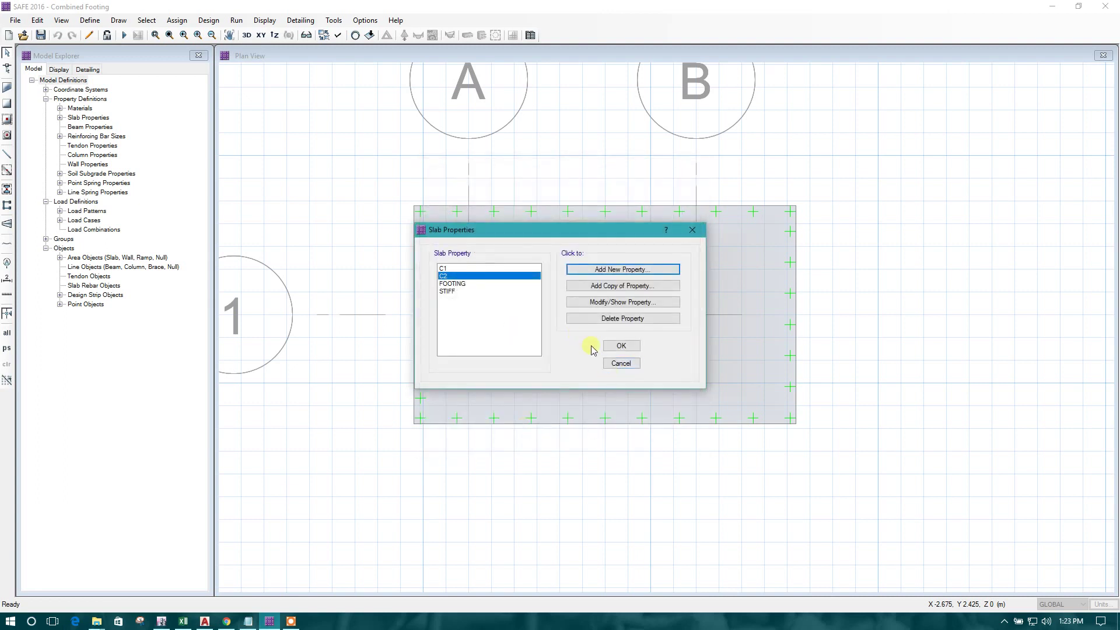
left_click(621, 346)
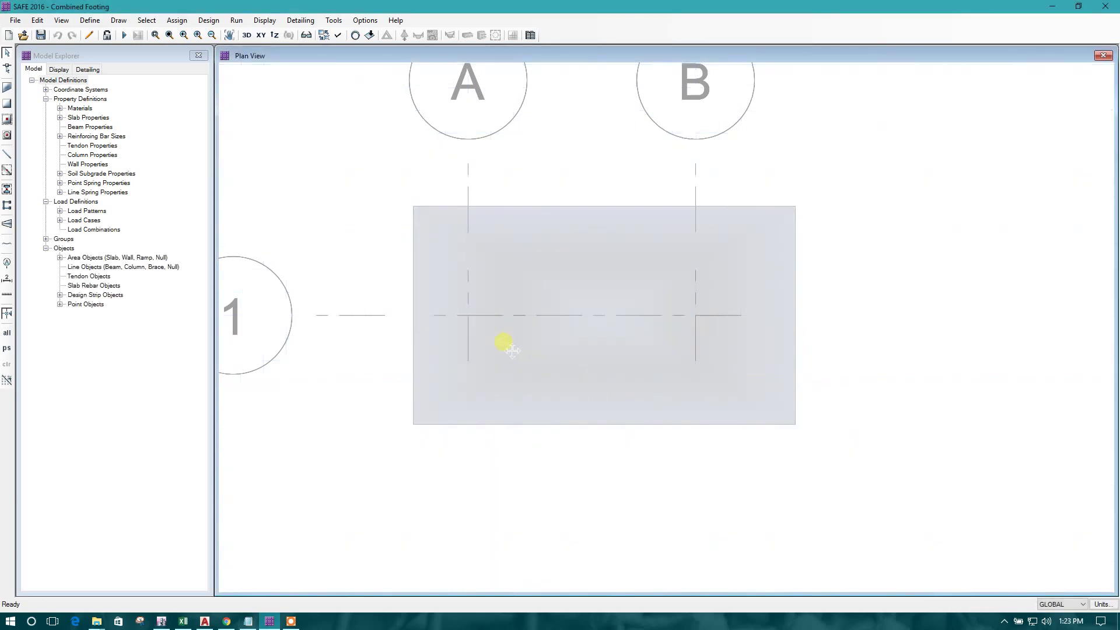
left_click(7, 104)
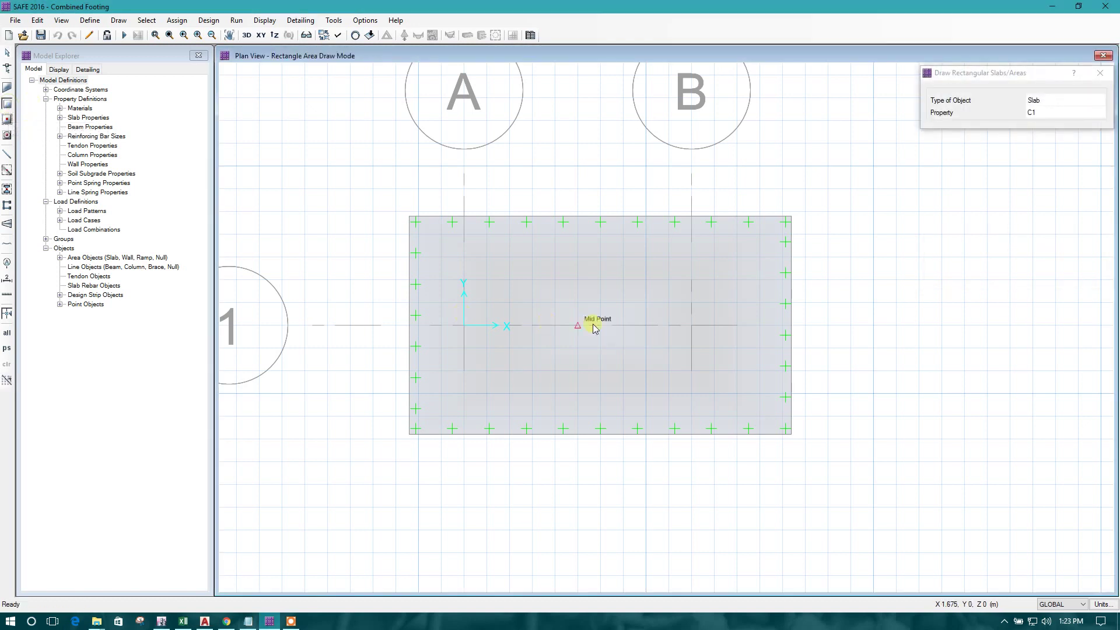
left_click(1058, 104)
left_click(1056, 100)
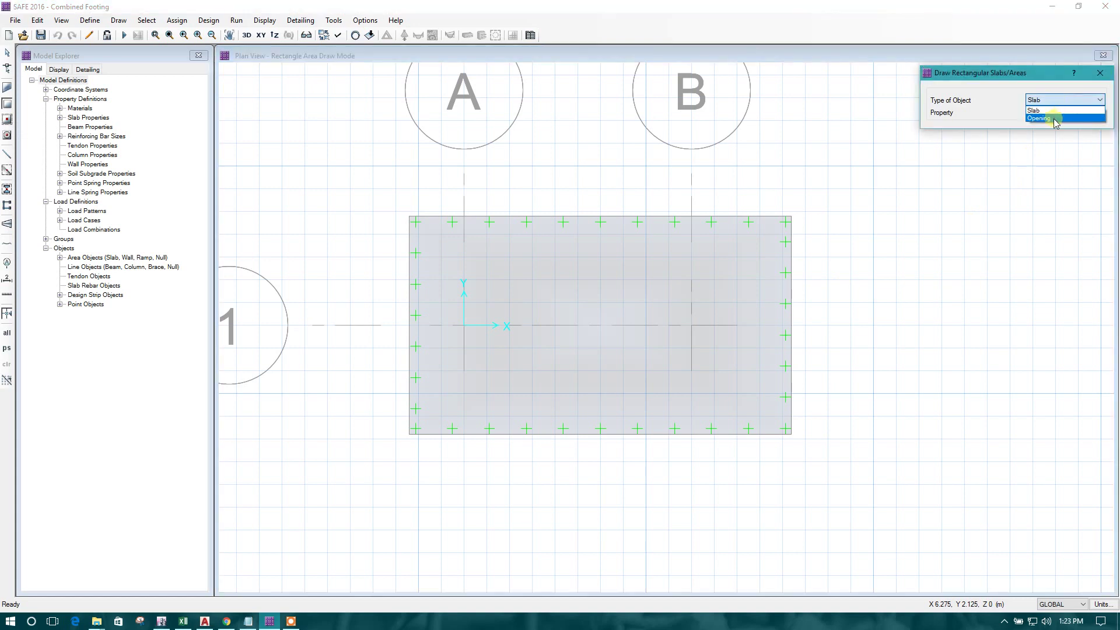
left_click(1053, 110)
left_click(1054, 113)
left_click(1055, 112)
left_click(1055, 115)
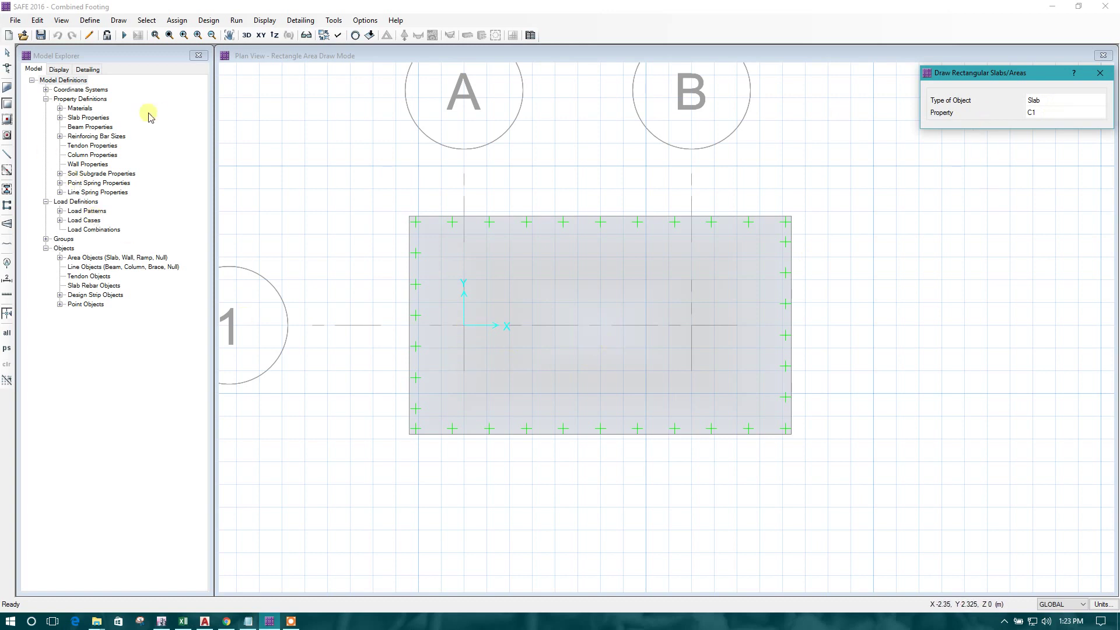
left_click(7, 120)
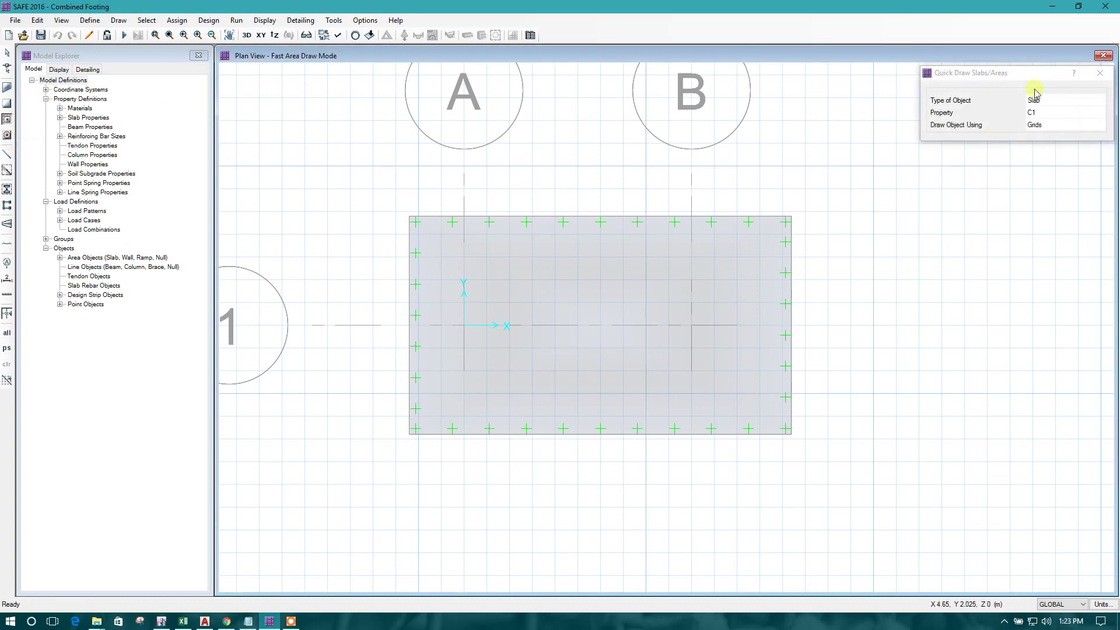
left_click(1103, 56)
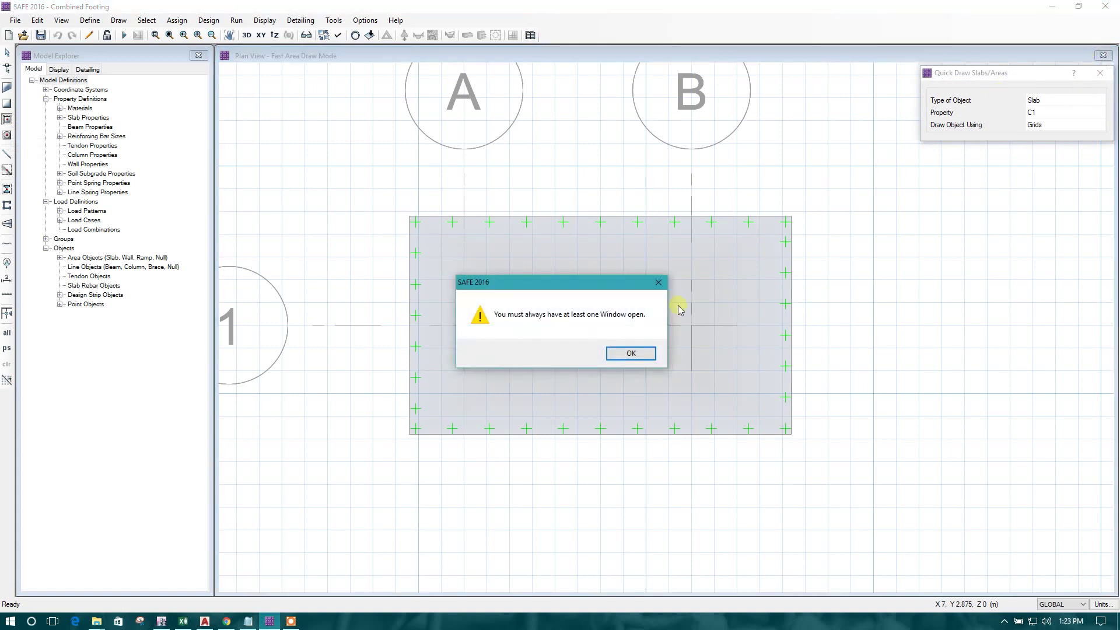
left_click(622, 351)
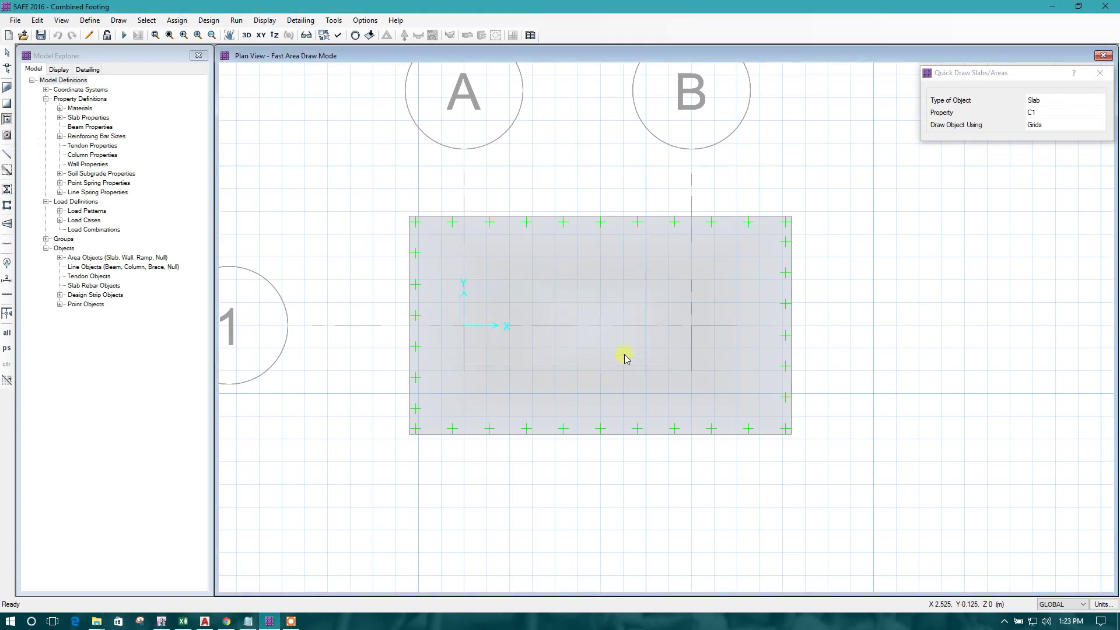
left_click(1099, 72)
- Start quick drawing of areas around points with a rectangular slab and property C1
left_click(6, 136)
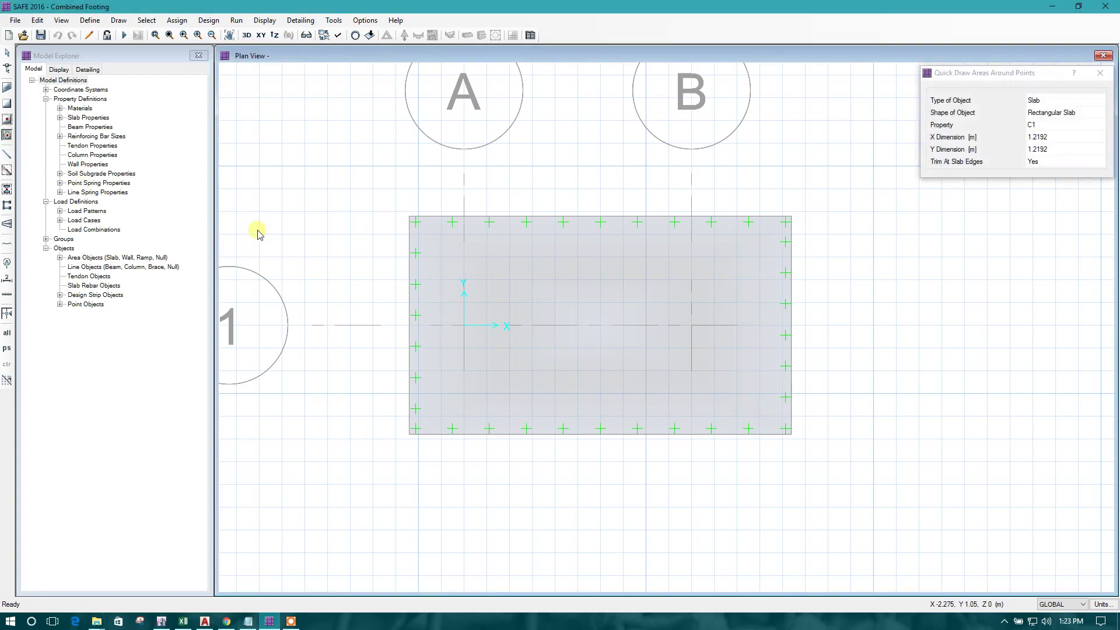
left_click(1059, 112)
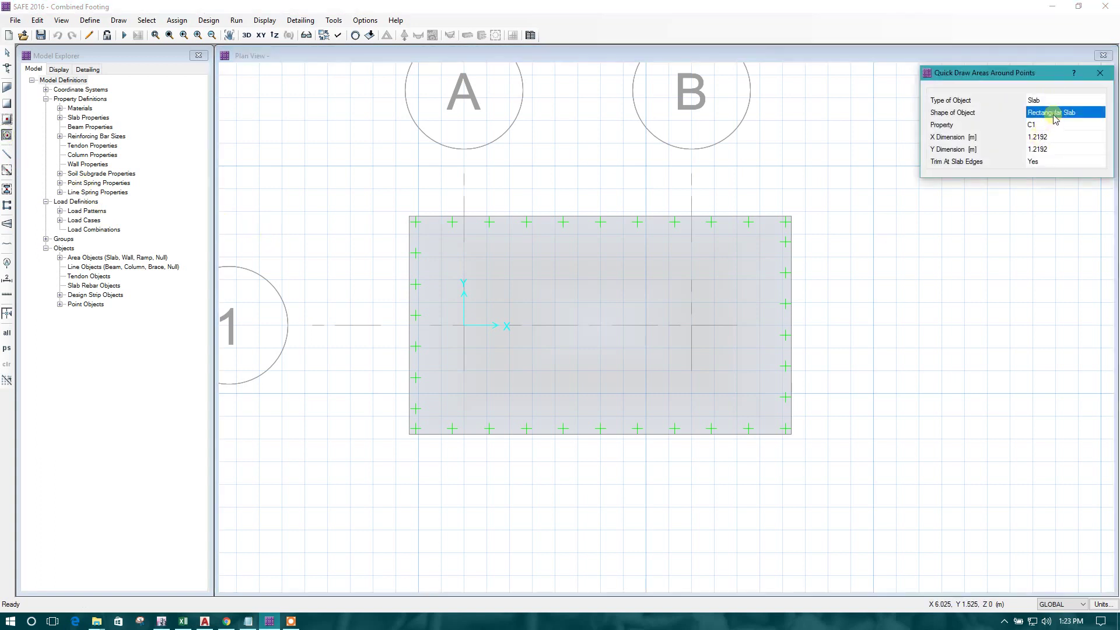
left_click(1066, 112)
left_click(1067, 112)
left_click(1060, 99)
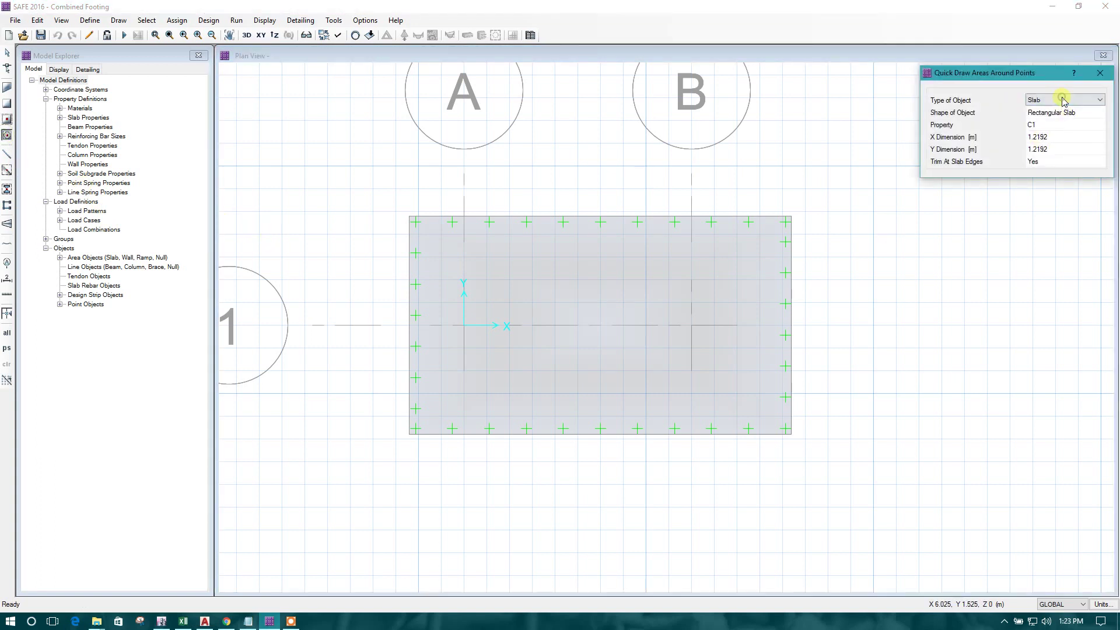
left_click(1061, 99)
left_click(1060, 98)
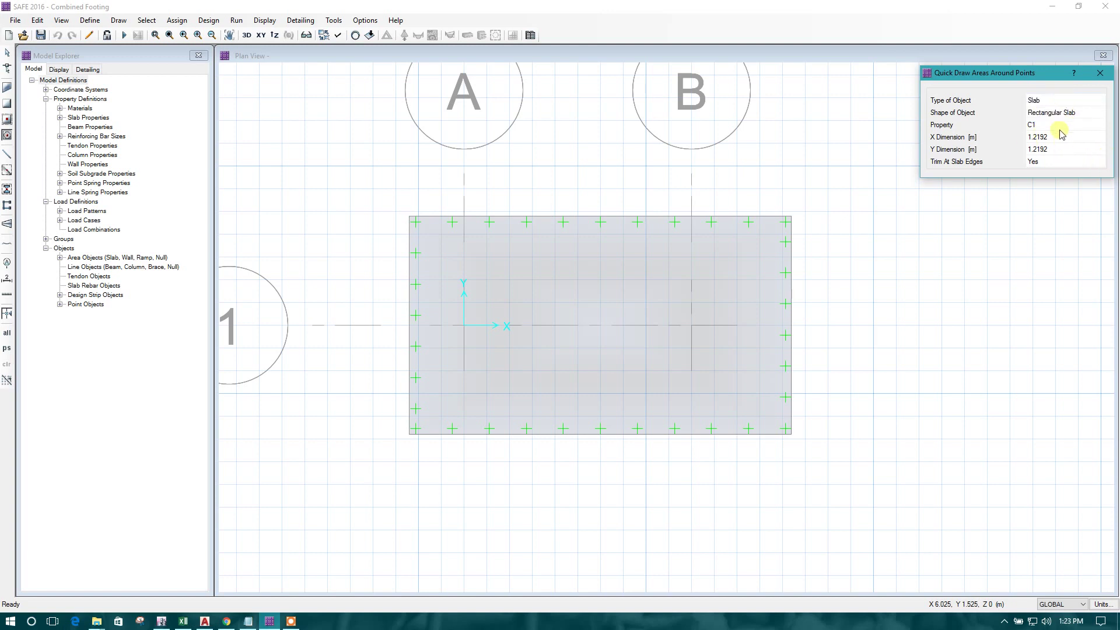
left_click(1059, 125)
left_click(1060, 125)
left_click(1060, 133)
left_click(1050, 138)
- Switch to AutoCAD and measure the length and width of the smaller rotated column with the aligned dimension command
left_click(205, 620)
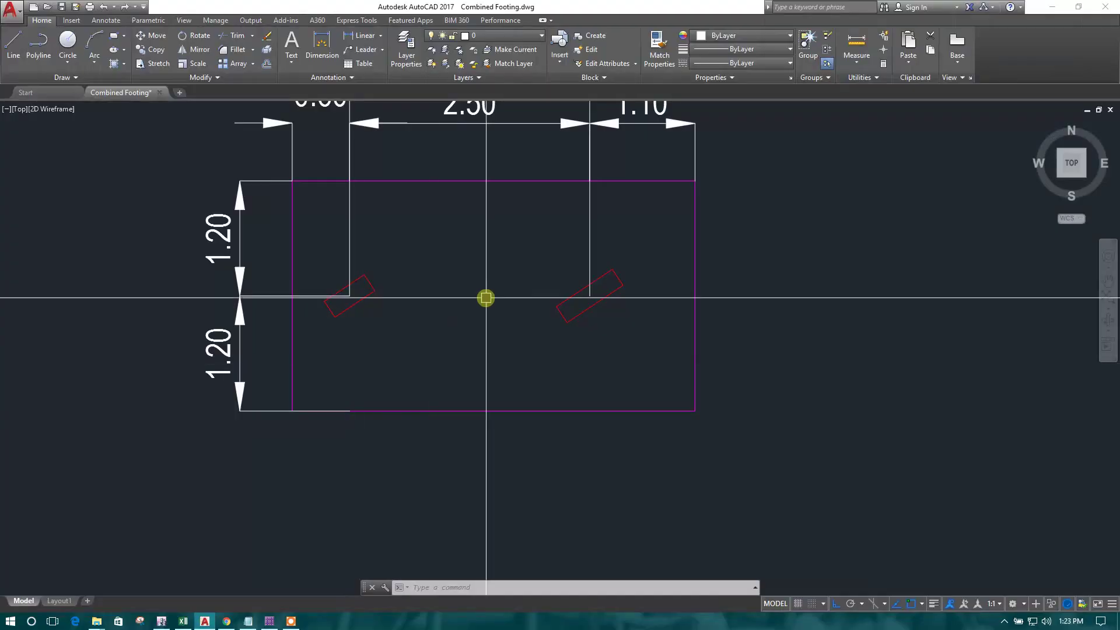
left_click(380, 35)
left_click(375, 77)
scroll(325, 325, "up", 5)
key("Return")
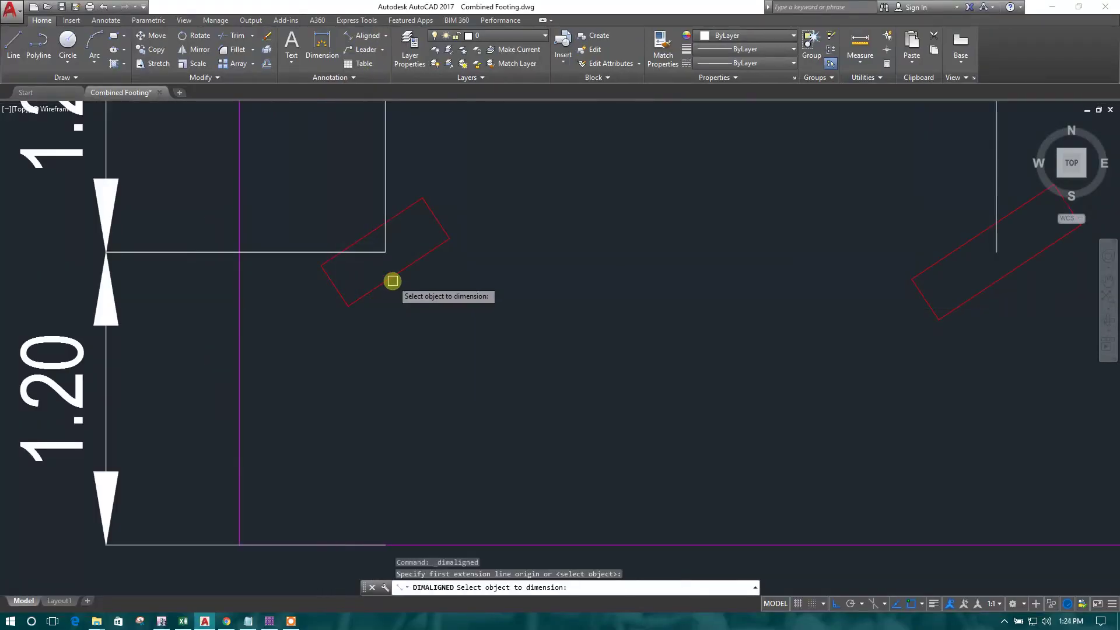
left_click(394, 278)
key("Escape")
key("Return")
key("Return")
left_click(441, 222)
key("Escape")
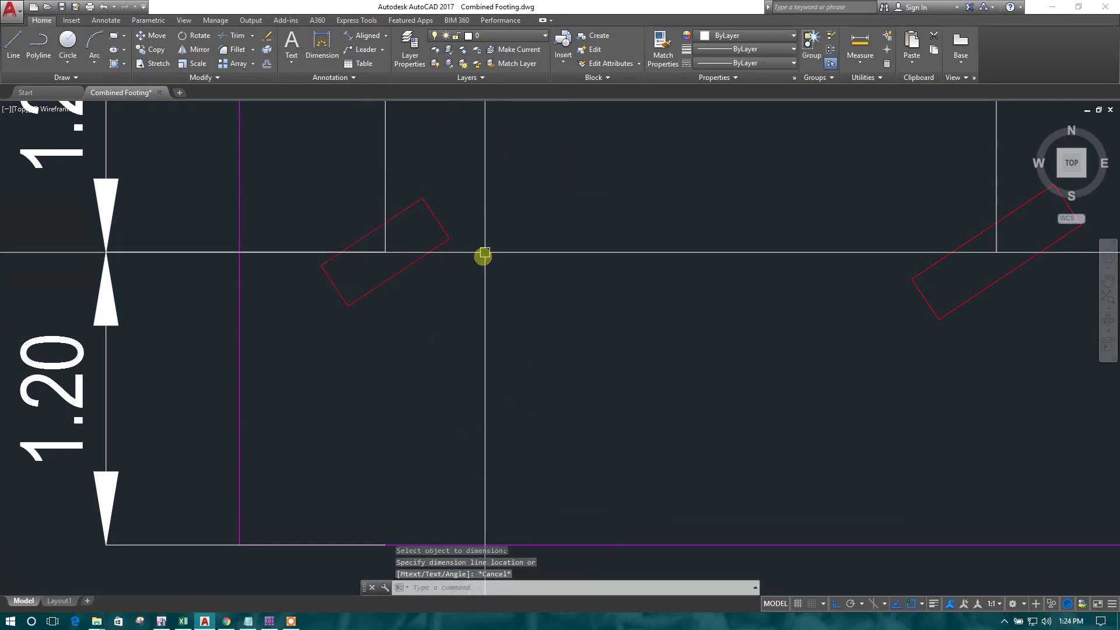
- Return to SAFE and place a 0.5 by 0.2 m C1 slab at the intersection of grids A and 1, with slab-edge trimming set to No
left_click(275, 624)
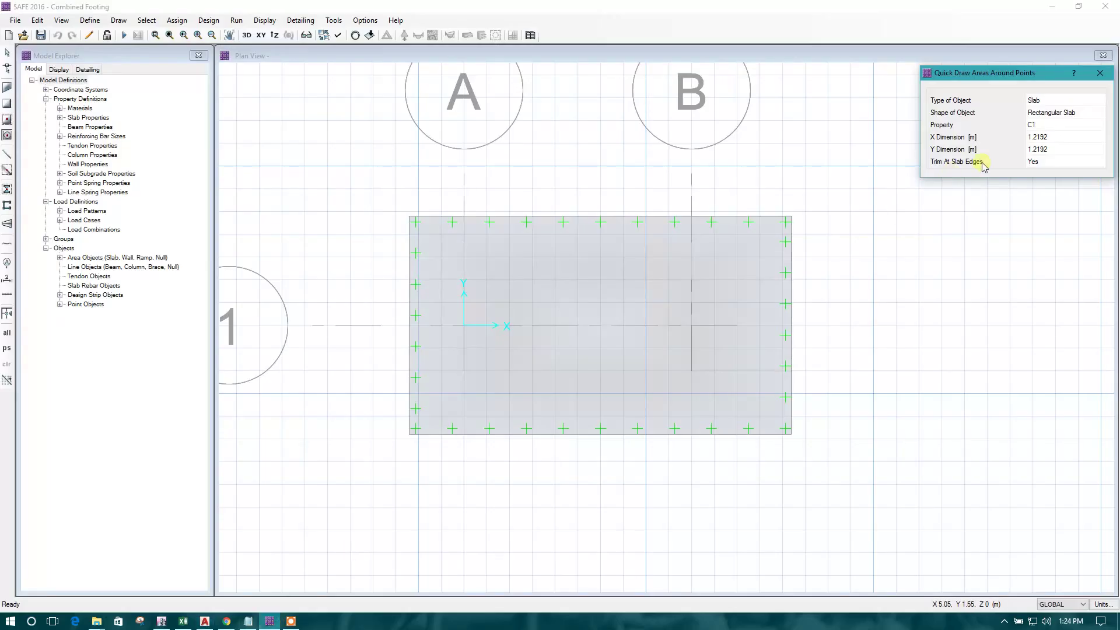
left_click(1050, 140)
left_click(1048, 137)
left_click(1076, 151)
left_click(1071, 152)
left_click(973, 103)
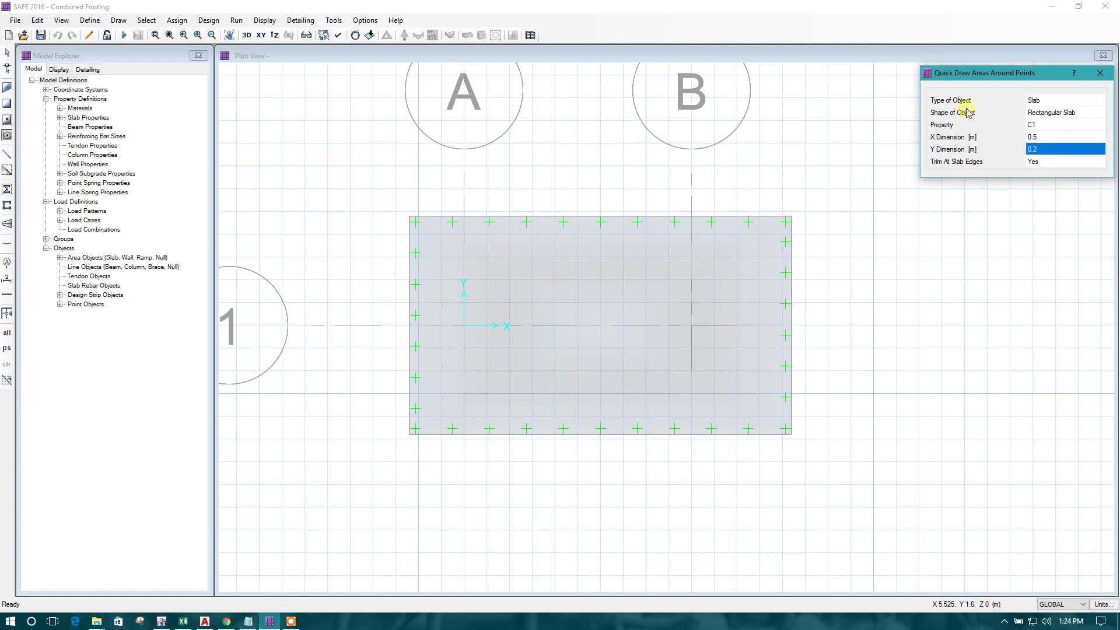
left_click(1048, 168)
left_click(1051, 162)
left_click(1047, 178)
left_click(465, 331)
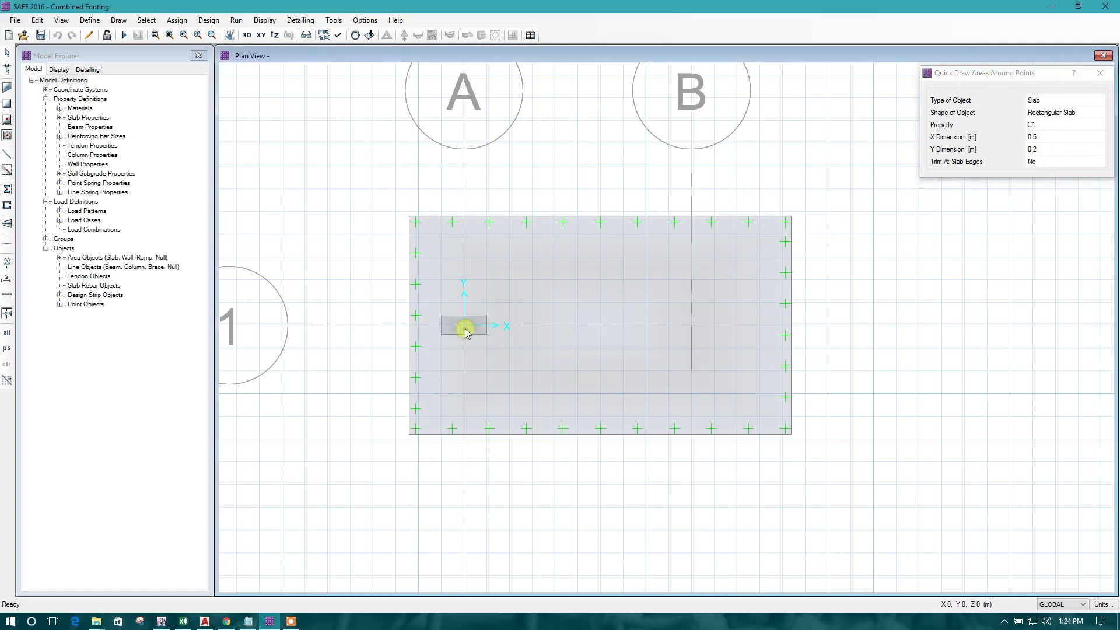
- Set the slab property for quick area drawing to C2
left_click(1038, 126)
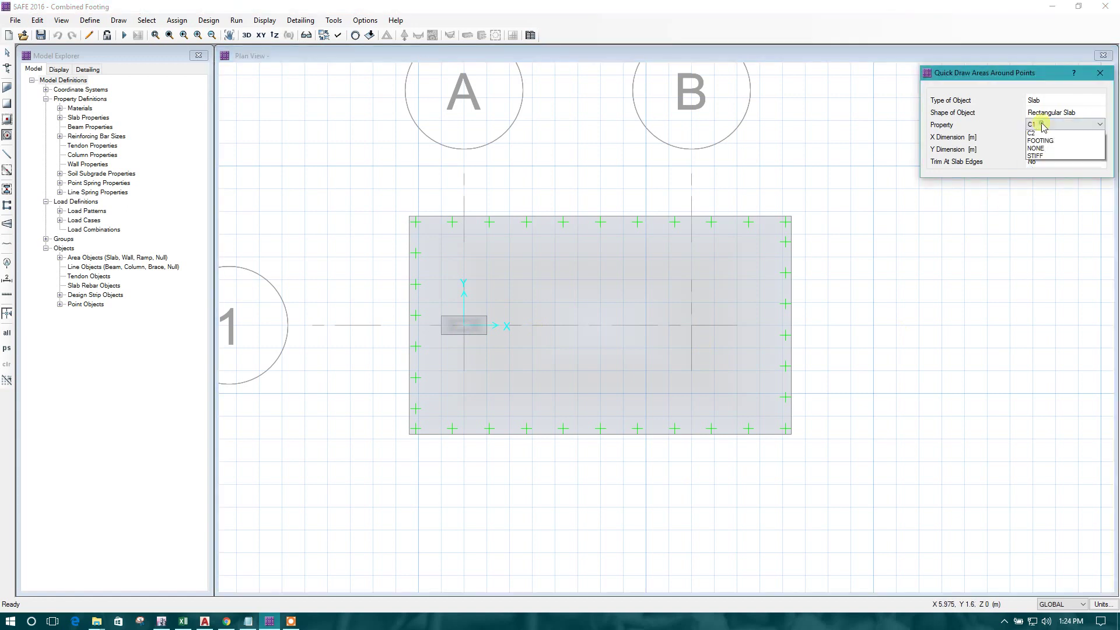
left_click(1040, 140)
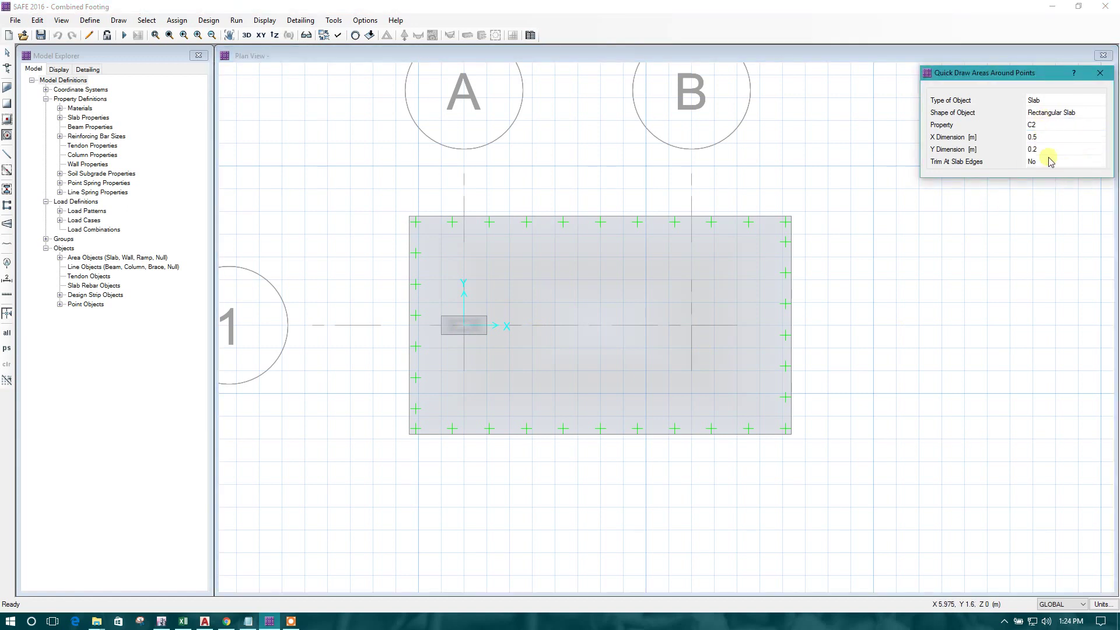
left_click(1049, 151)
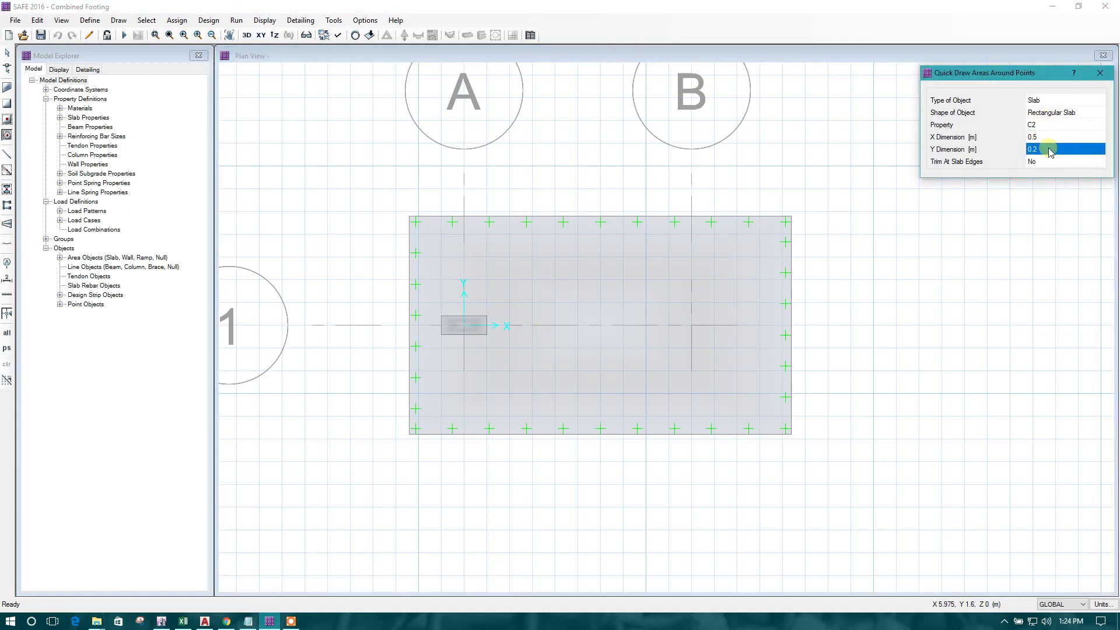
- Switch to AutoCAD and check the length and width of the larger rotated column with aligned dimensions, without keeping them
left_click(205, 621)
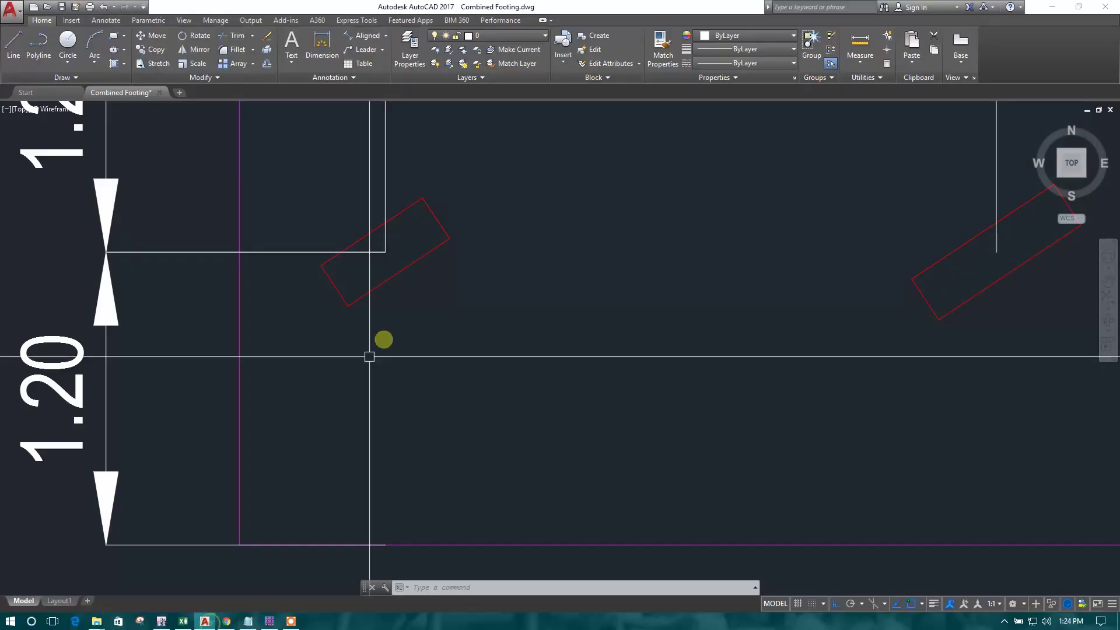
left_click(358, 42)
middle_click_drag(778, 307, 527, 357)
key("Return")
left_click(780, 315)
key("Escape")
key("Return")
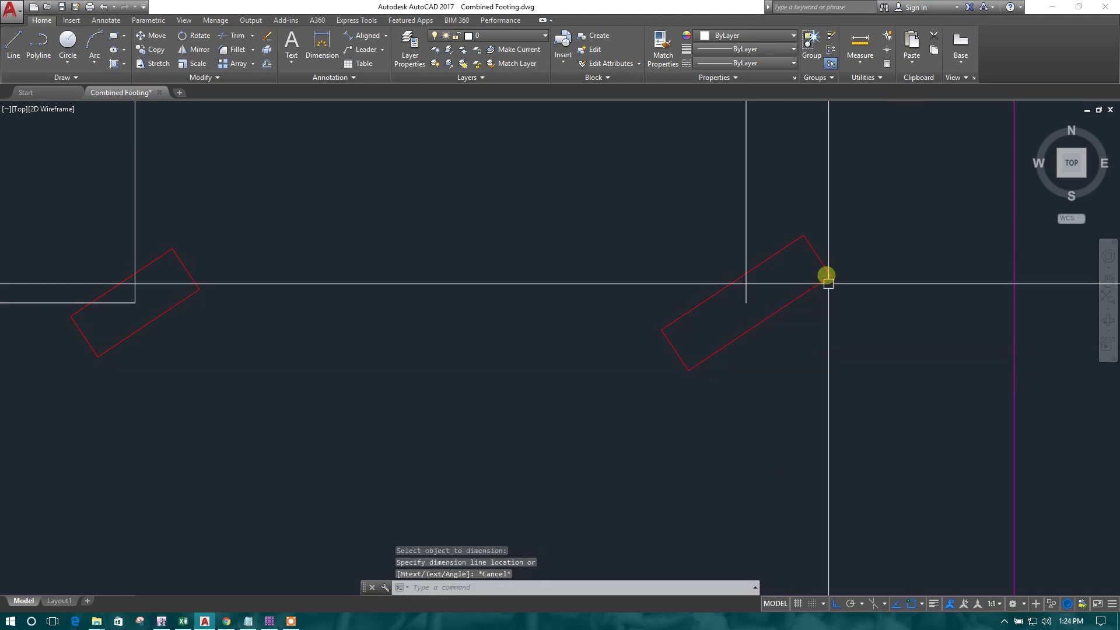
key("Return")
left_click(823, 261)
key("Escape")
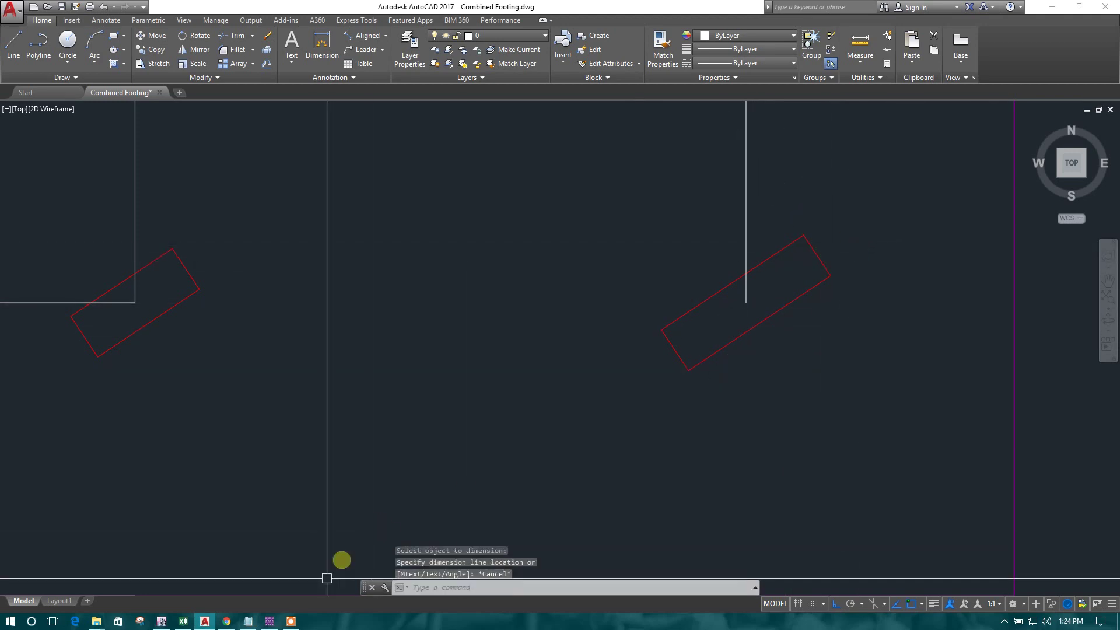
- Return to SAFE and place a 0.7 by 0.2 m C2 slab at the intersection of grids B and 1
left_click(261, 622)
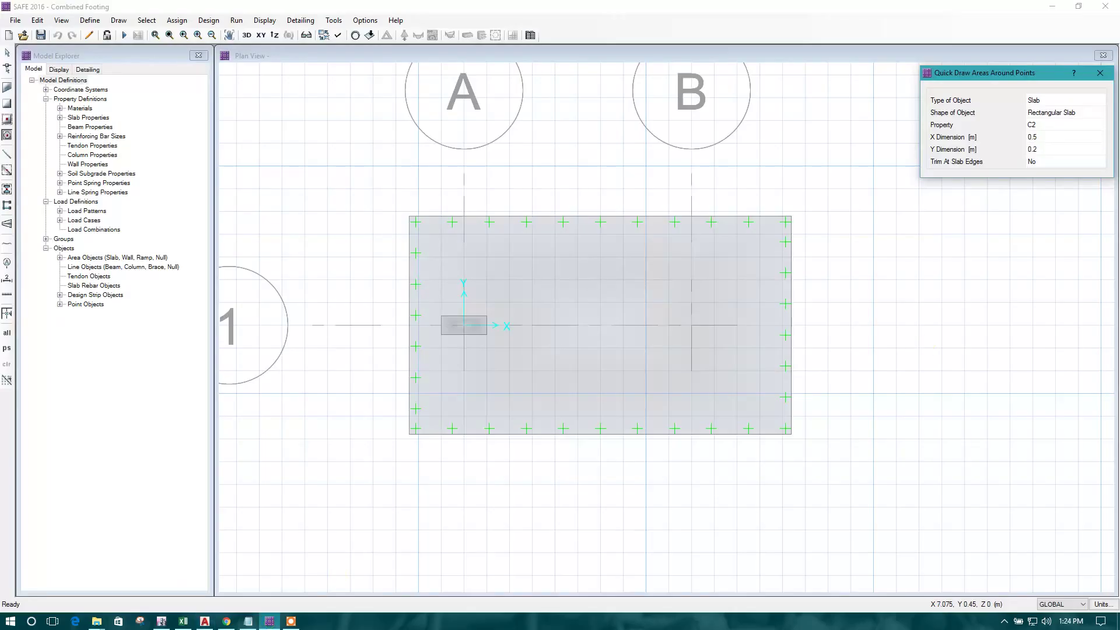
left_click(1041, 138)
left_click(1039, 137)
type("0.7")
left_click(1055, 150)
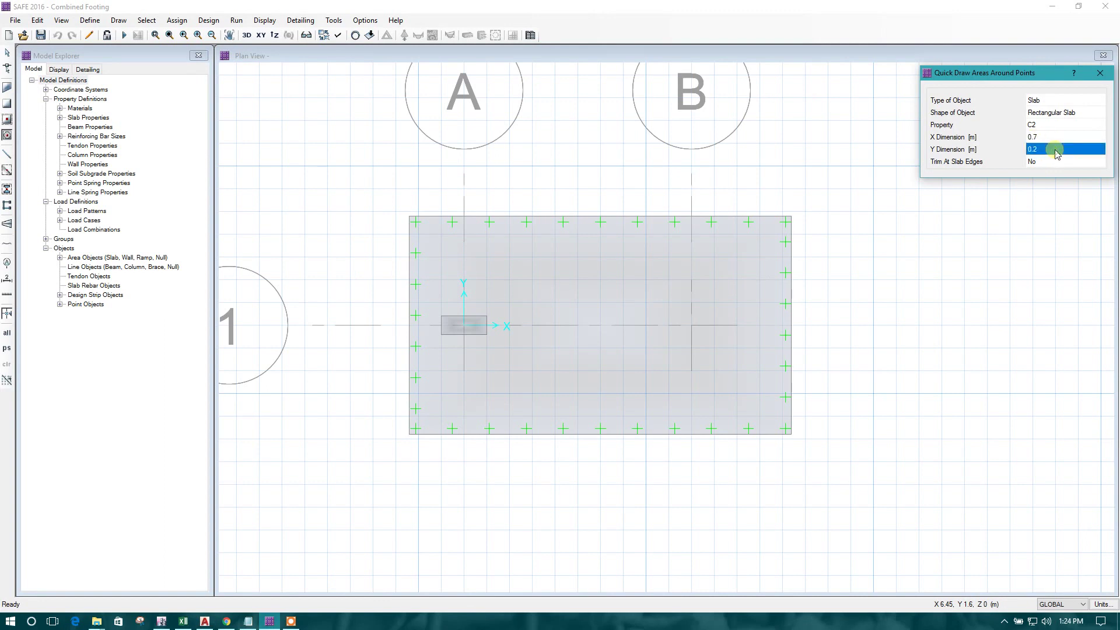
left_click(692, 326)
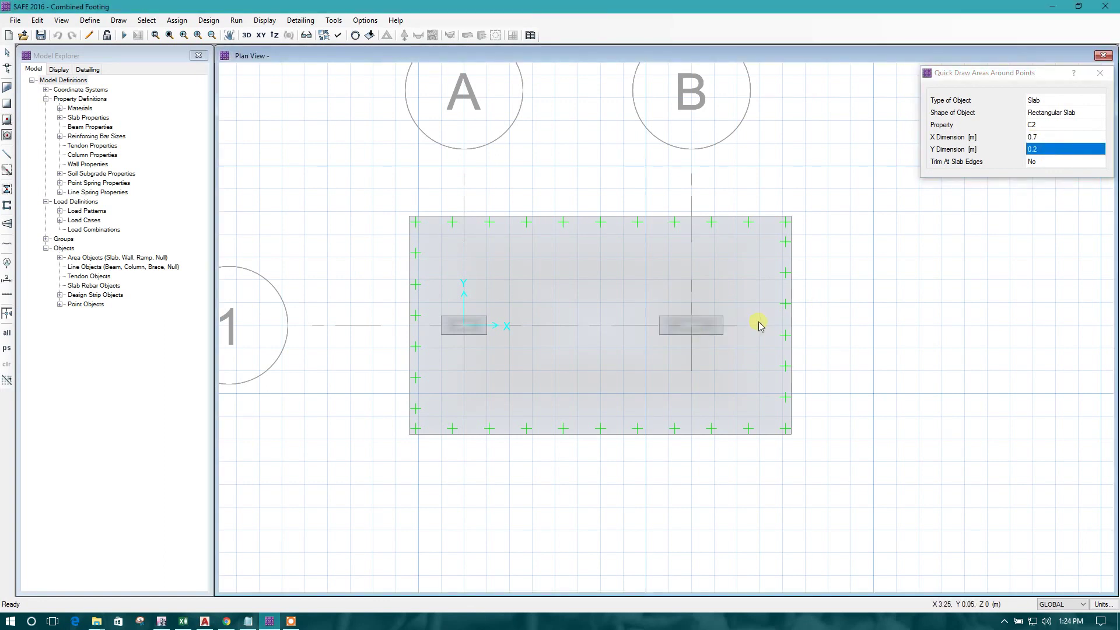
key("Escape")
- Select both the C1 and C2 column slabs on the footing
scroll(761, 357, "down", 1)
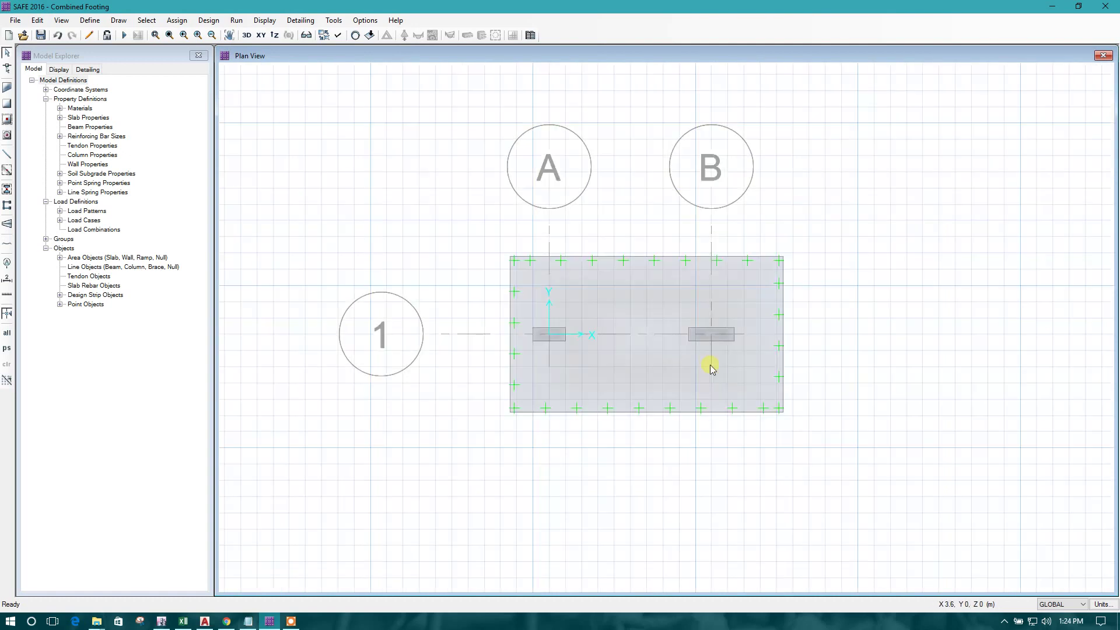
scroll(709, 365, "up", 1)
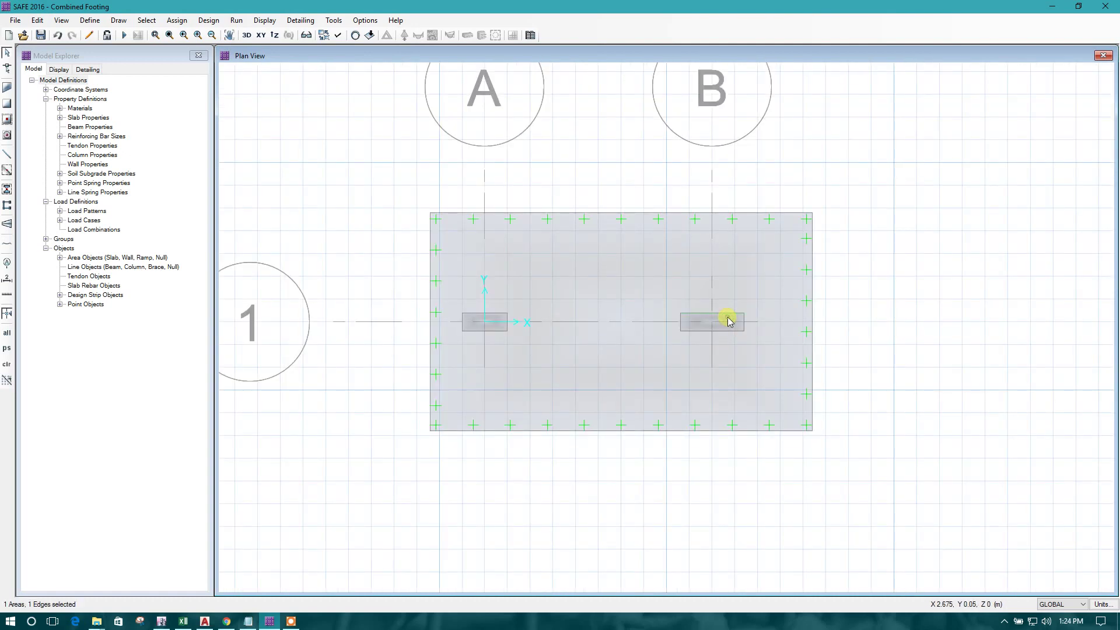
scroll(728, 321, "up", 2)
left_click(728, 320)
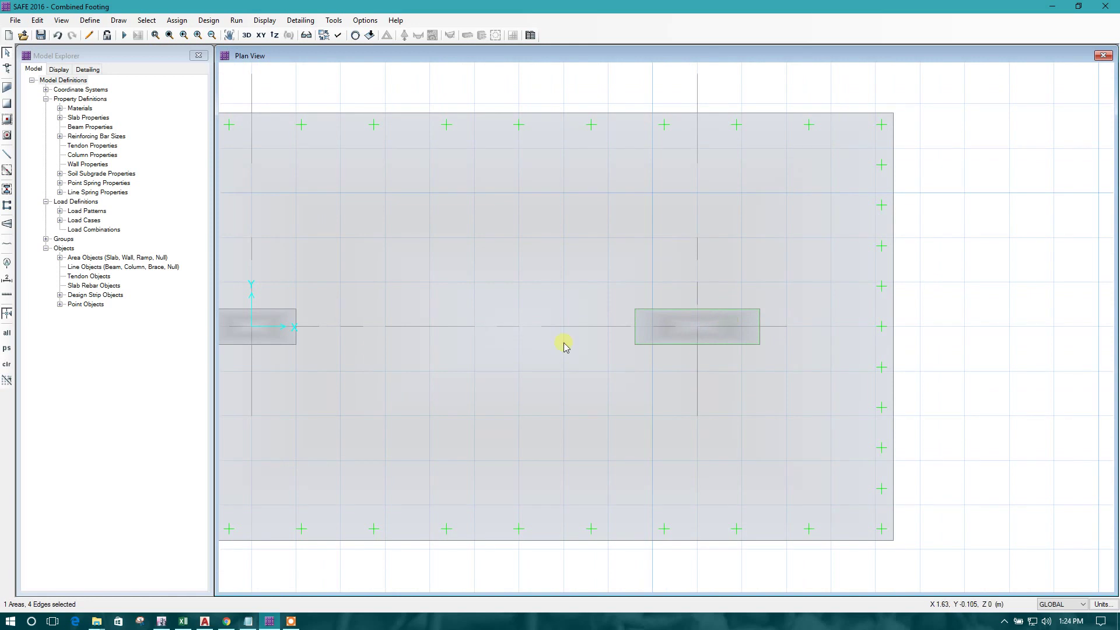
scroll(565, 344, "down", 2)
scroll(480, 342, "up", 2)
left_click(371, 312)
- Switch to AutoCAD and draw a horizontal reference line from the smaller column's centre through the larger column and past the footing edge
left_click(204, 621)
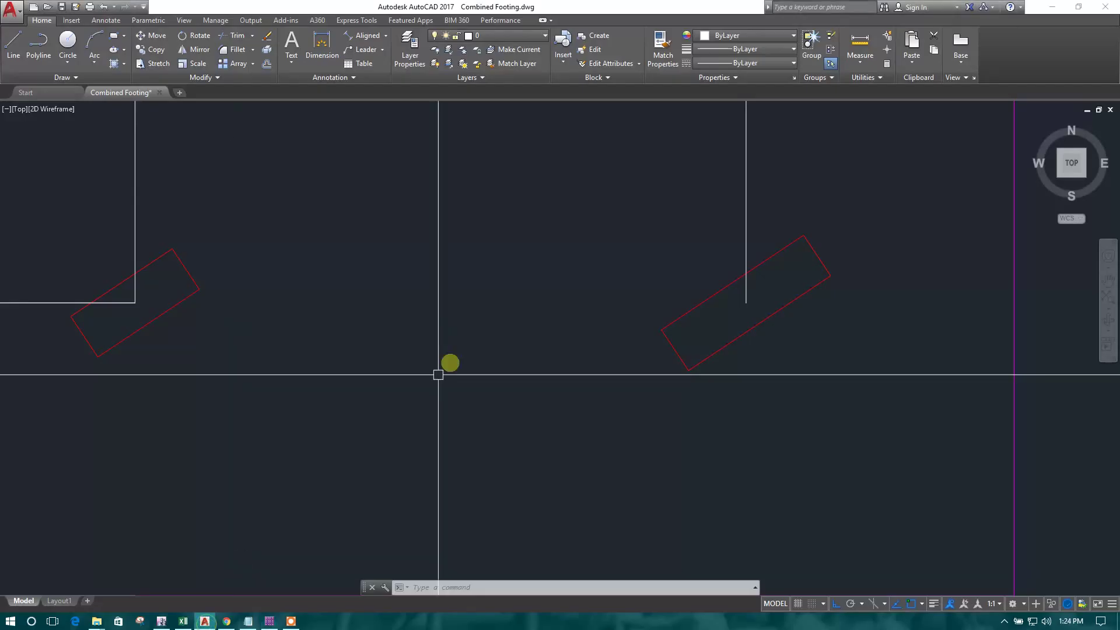
scroll(484, 352, "down", 3)
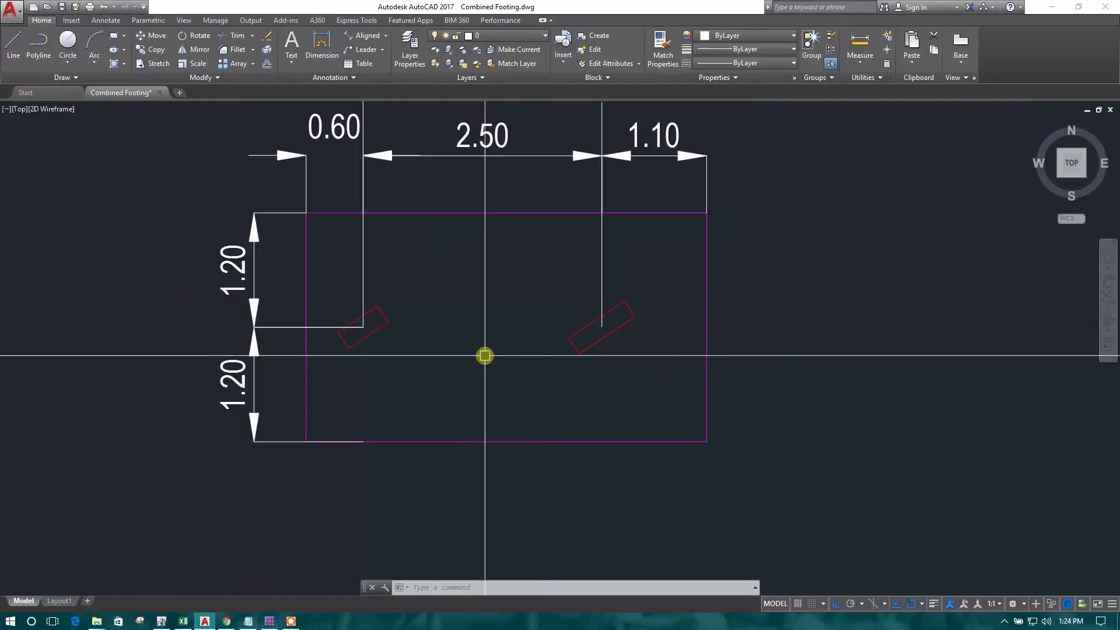
left_click(13, 44)
scroll(355, 328, "up", 4)
left_click(369, 330)
scroll(455, 400, "down", 3)
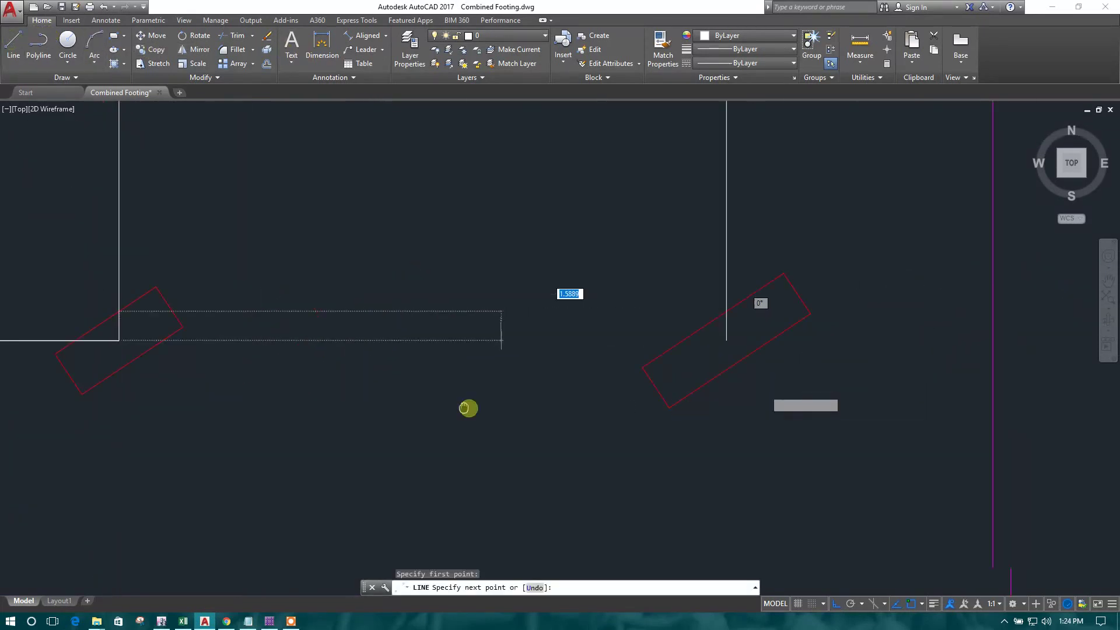
left_click(931, 398)
key("Escape")
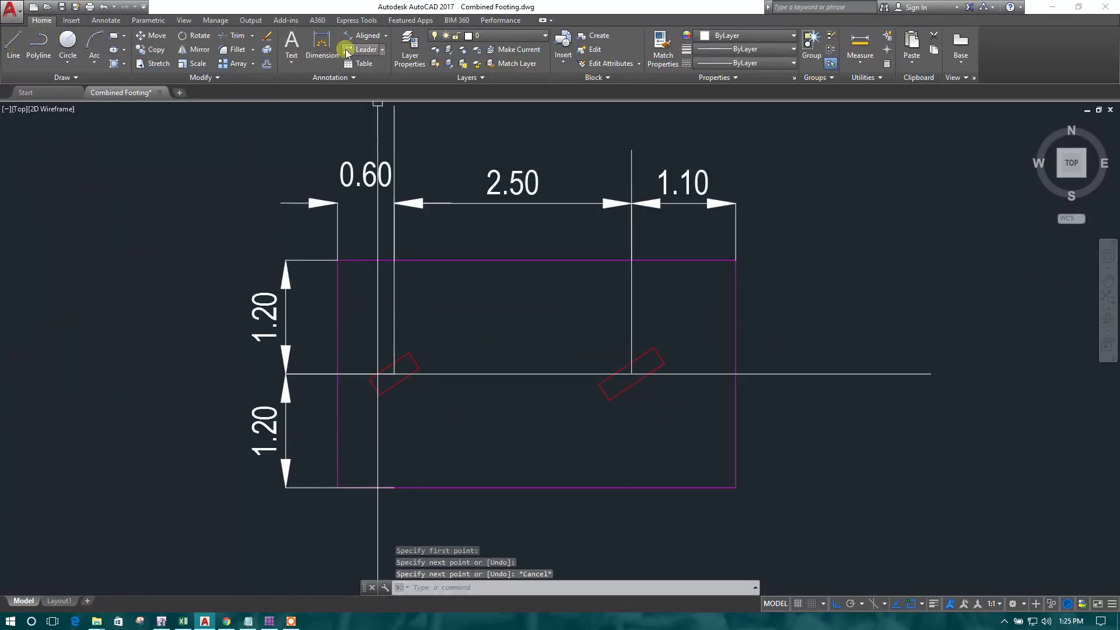
- Add an angular dimension between the horizontal reference line and the long edge of the smaller rotated column
left_click(386, 36)
left_click(377, 100)
scroll(502, 345, "up", 2)
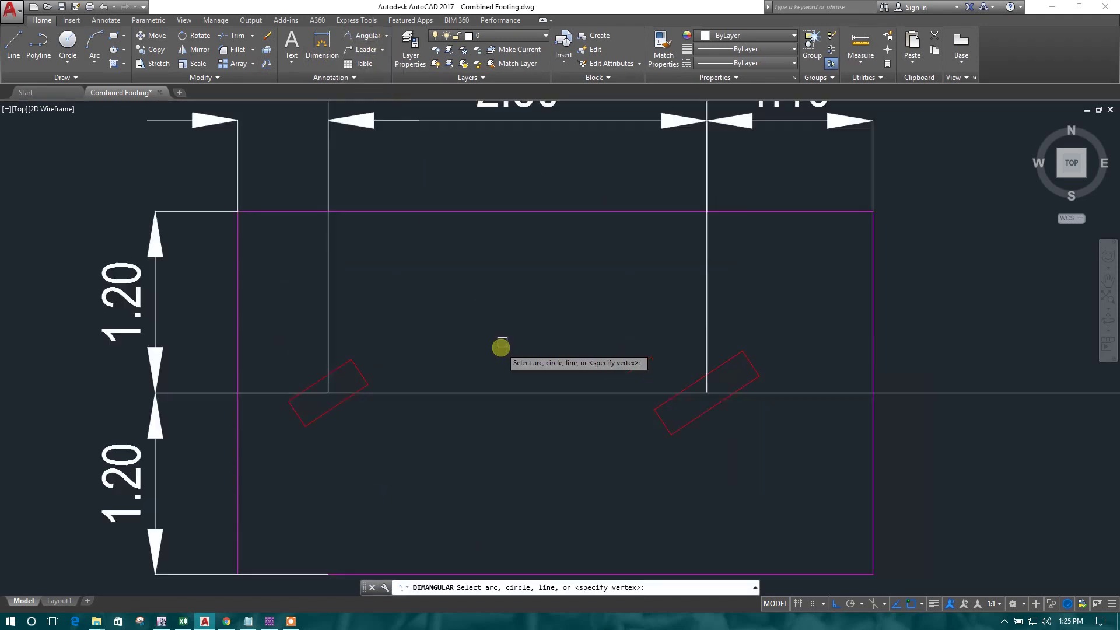
scroll(310, 399, "up", 4)
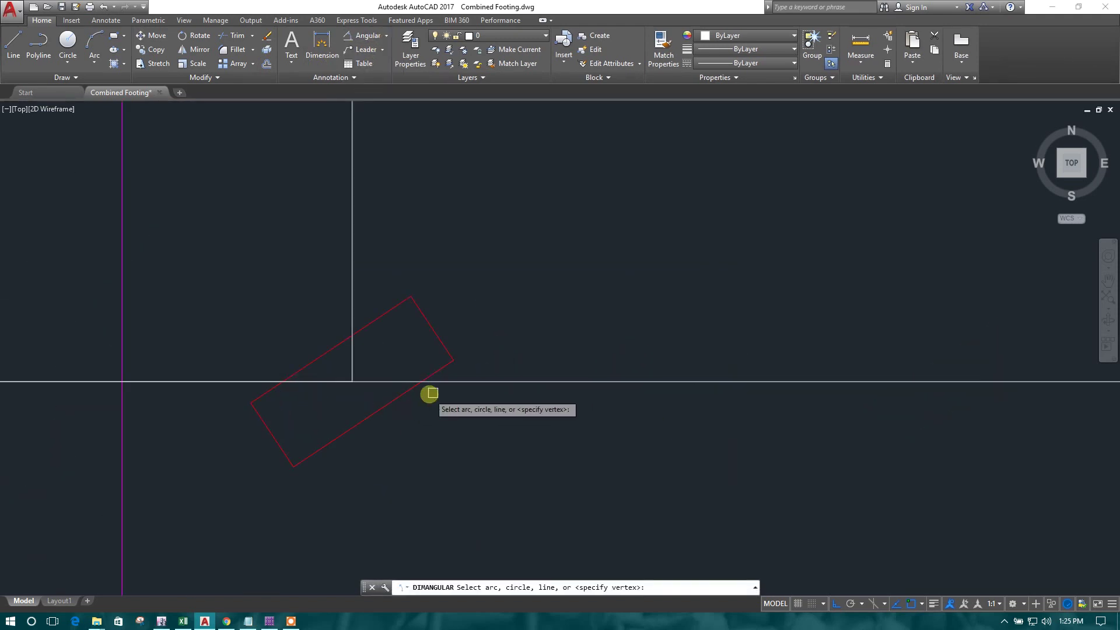
scroll(437, 382, "up", 4)
left_click(441, 375)
left_click(432, 355)
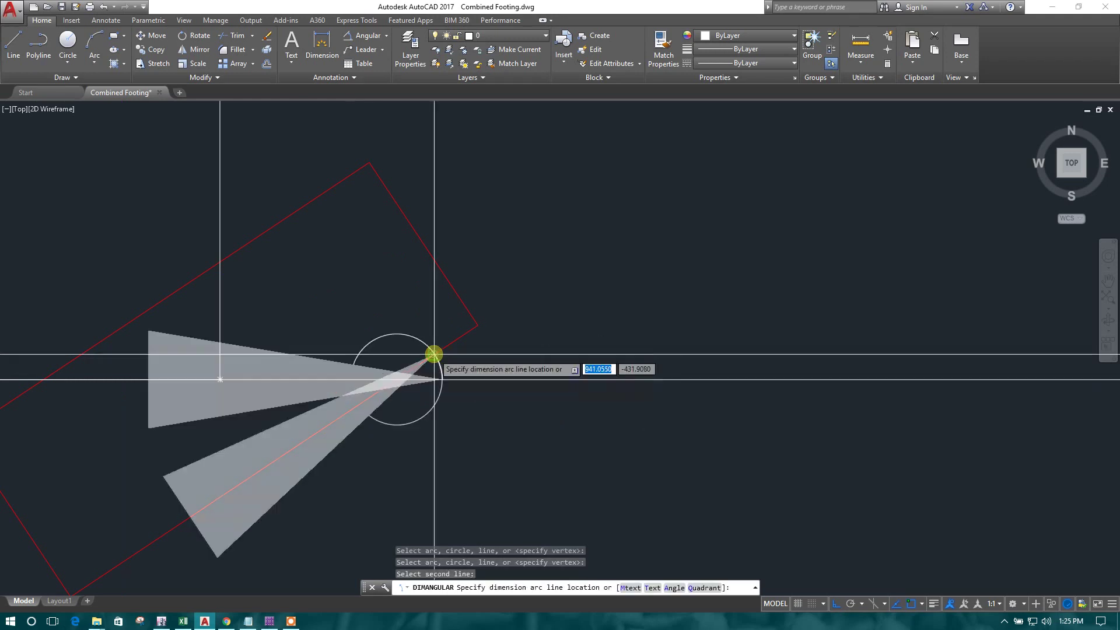
scroll(467, 377, "down", 4)
scroll(641, 370, "down", 5)
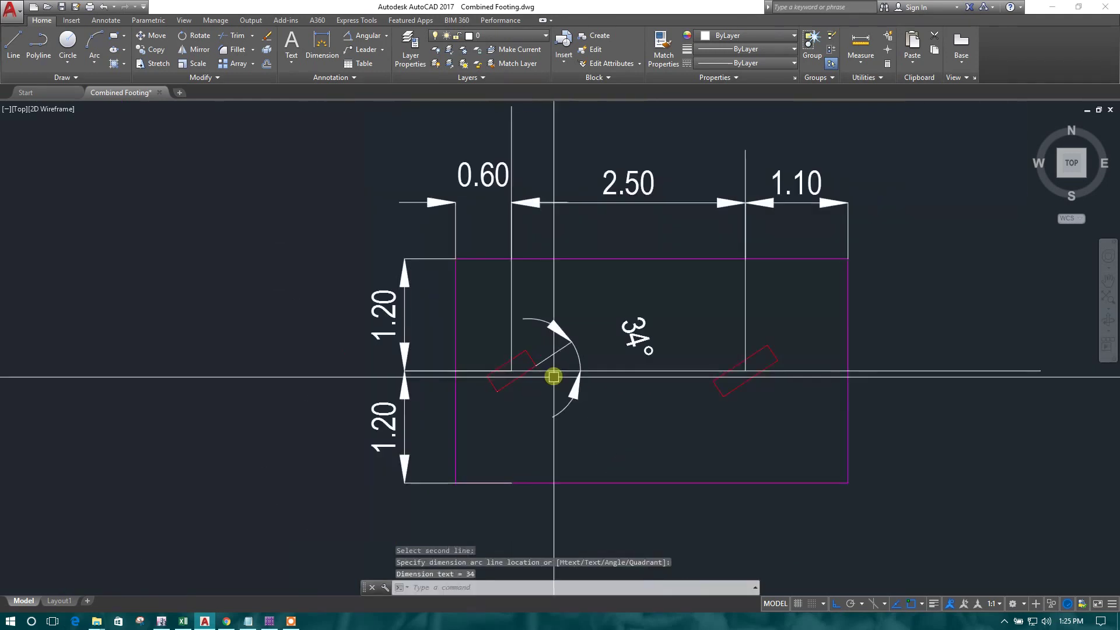
left_click(675, 336)
scroll(525, 379, "up", 3)
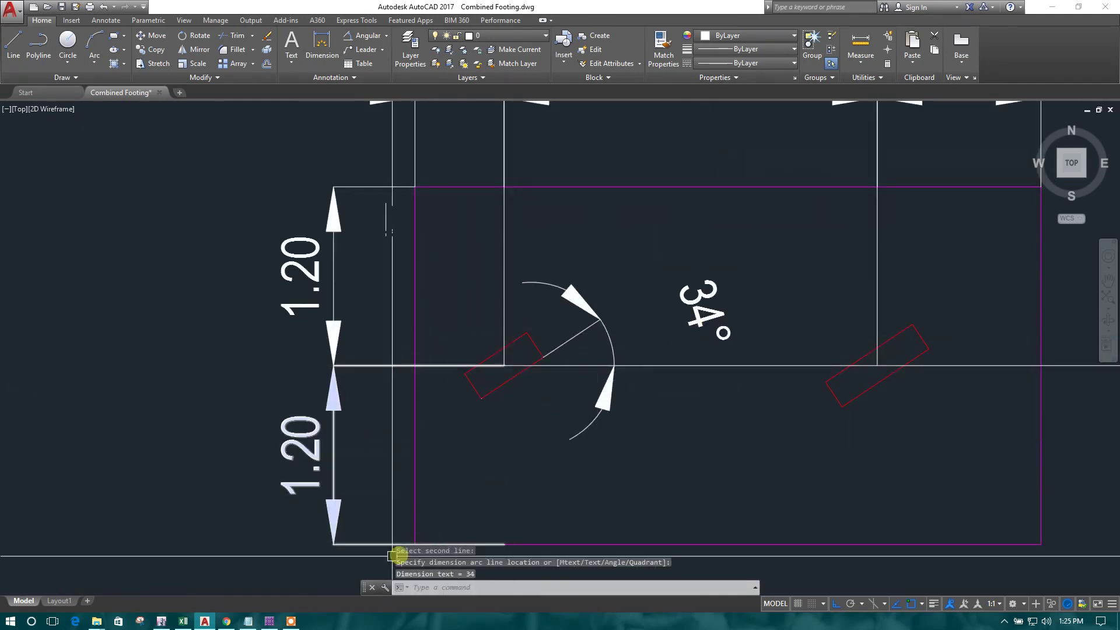
- Return to SAFE and open the radial replicate settings for the two selected column slabs
left_click(272, 621)
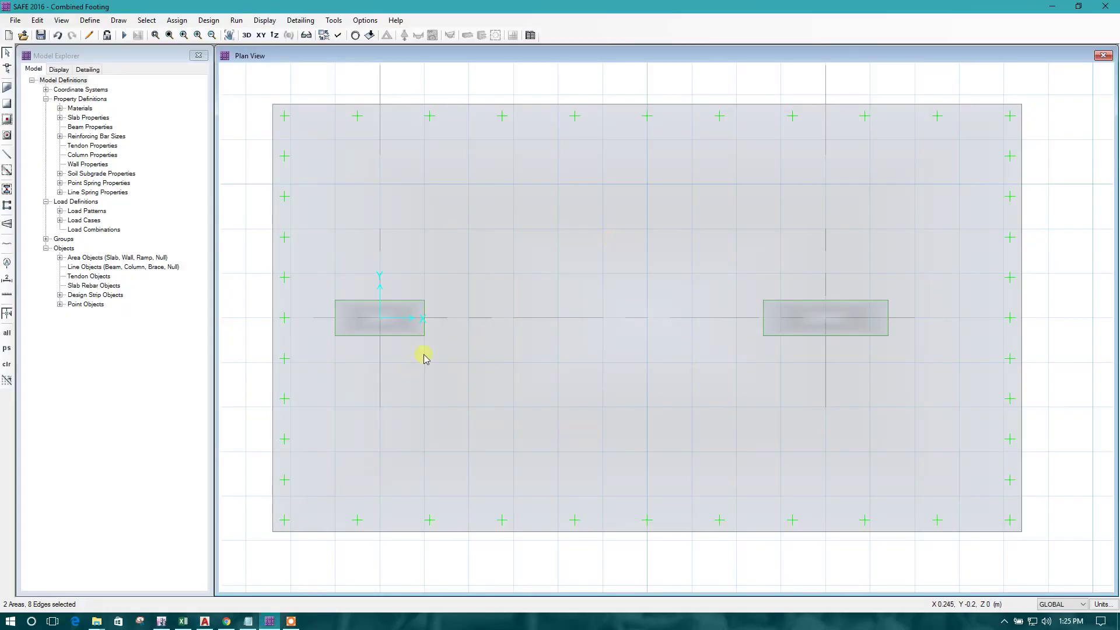
left_click(37, 20)
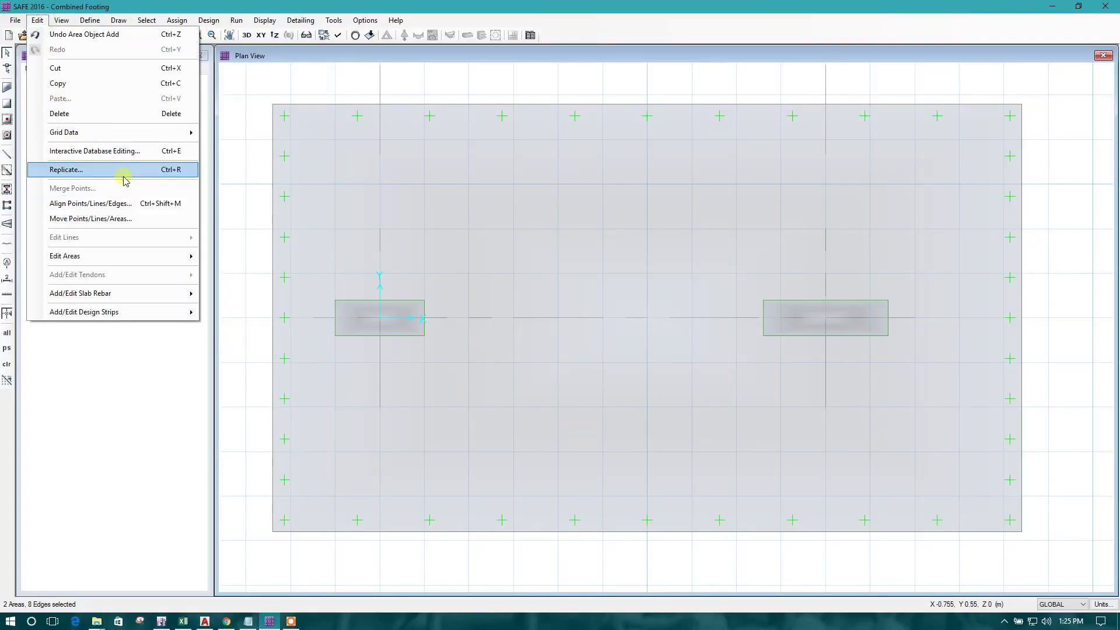
left_click(125, 170)
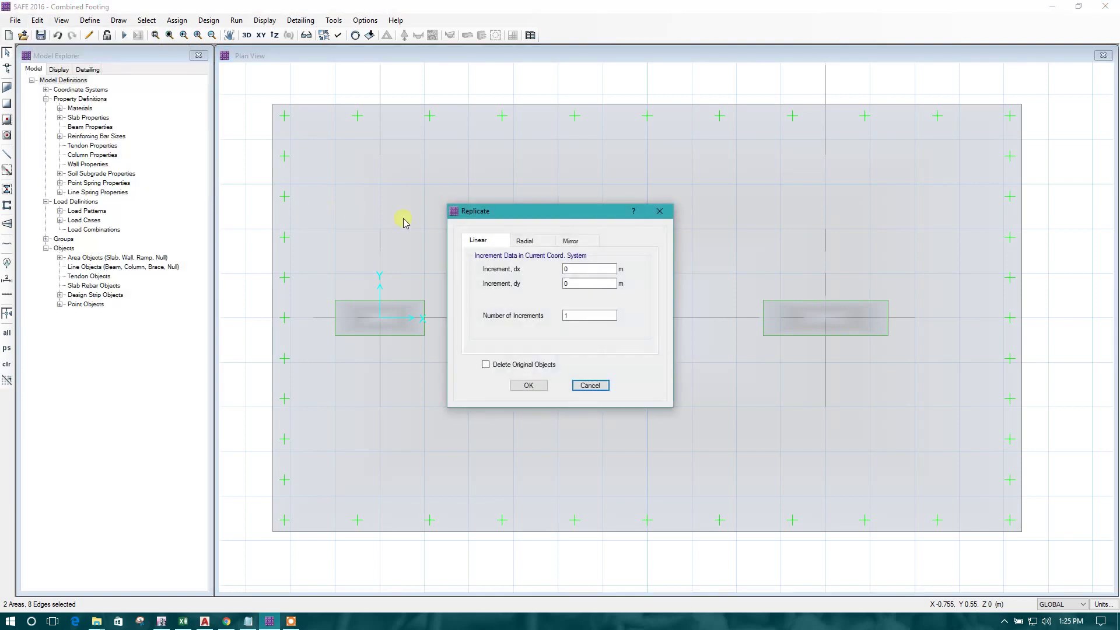
left_click(525, 242)
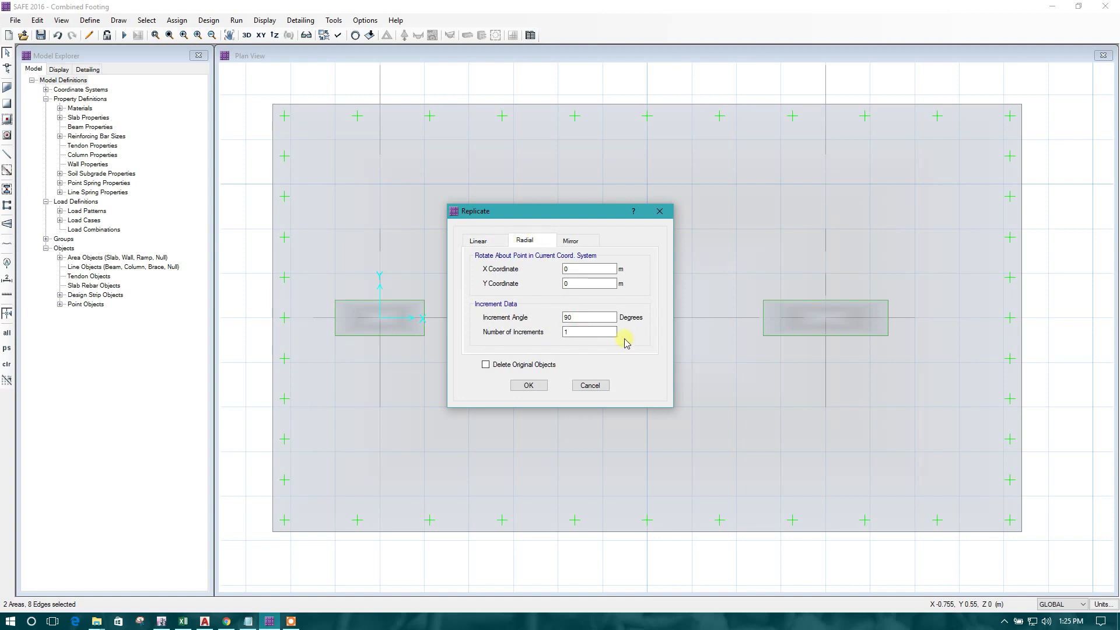
left_click(582, 317)
left_click(295, 620)
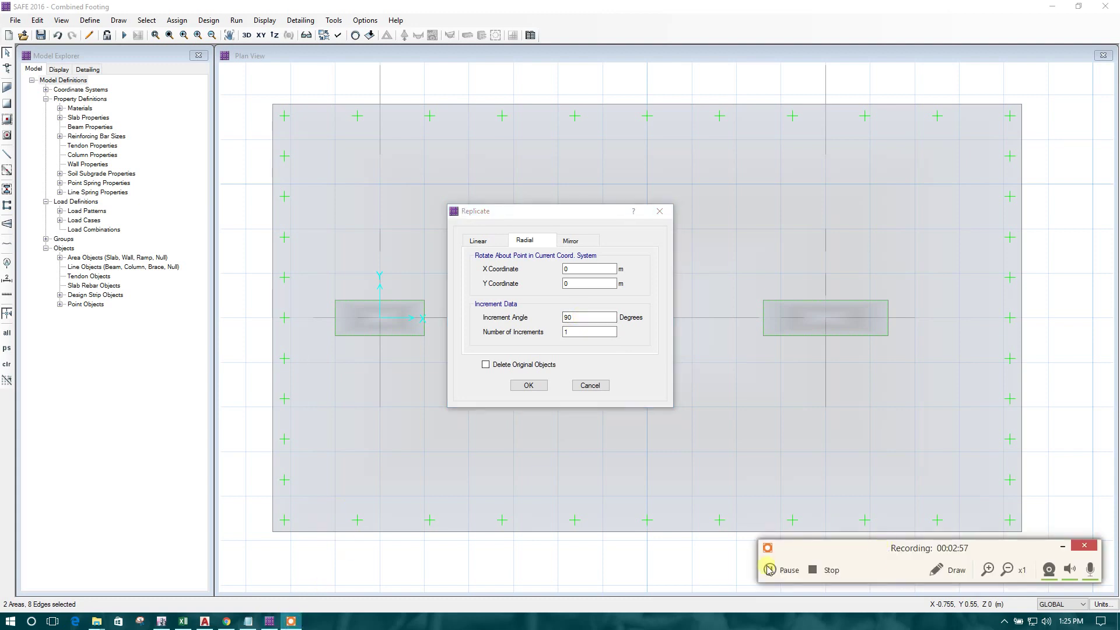
left_click(769, 569)
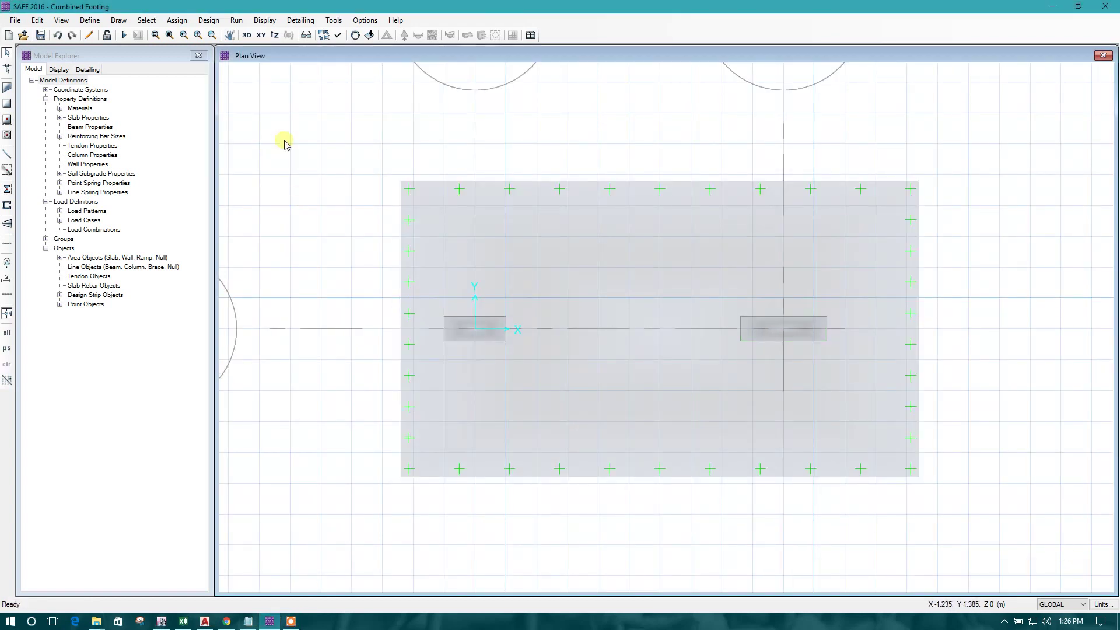
- Rotate the C1 column slab to the angle dimensioned in AutoCAD by radial replication about point 0, 0, deleting the original object
left_click(458, 323)
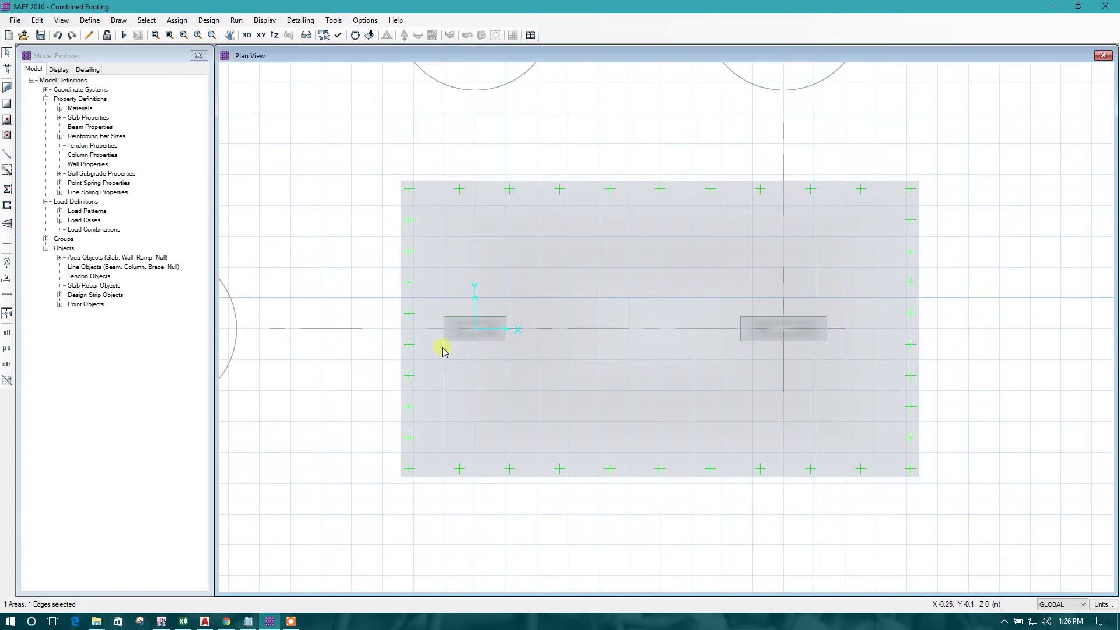
left_click(460, 325)
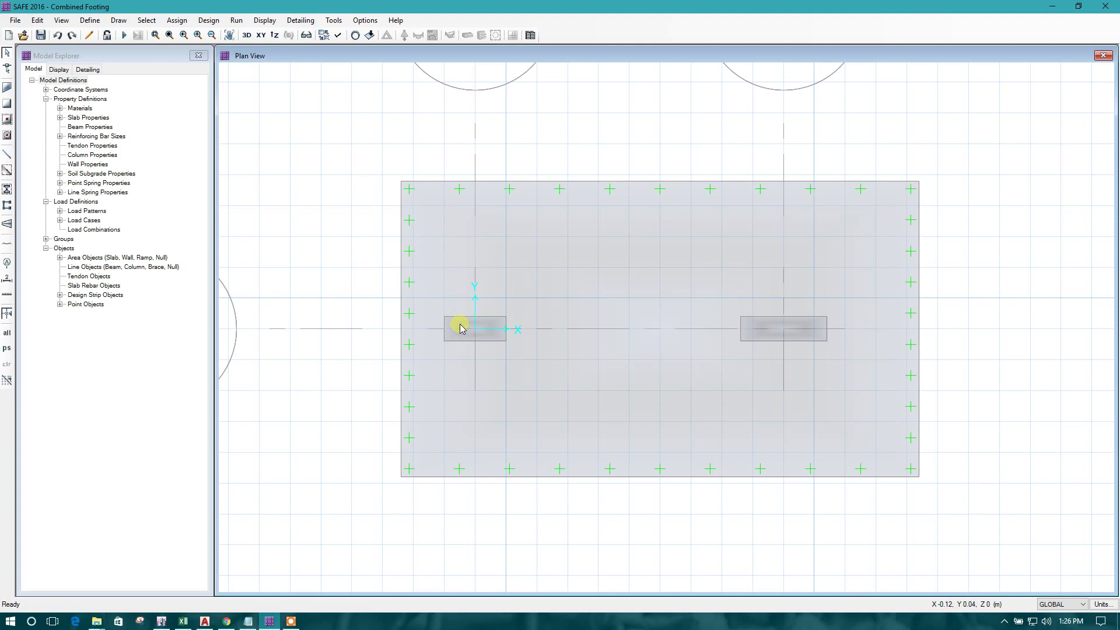
left_click(38, 20)
left_click(92, 173)
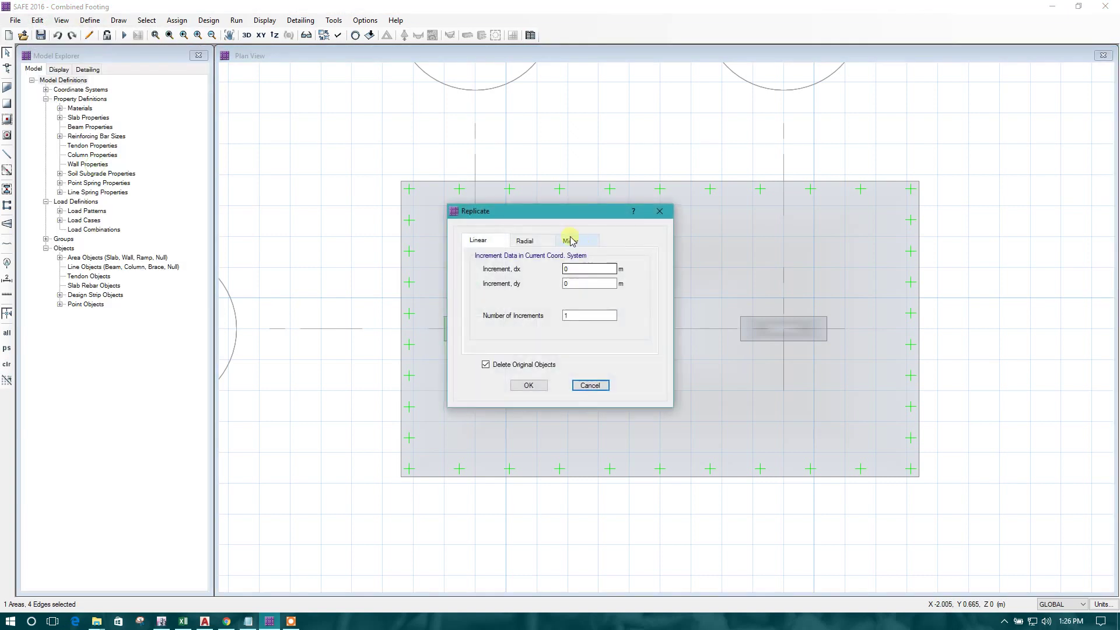
left_click(543, 244)
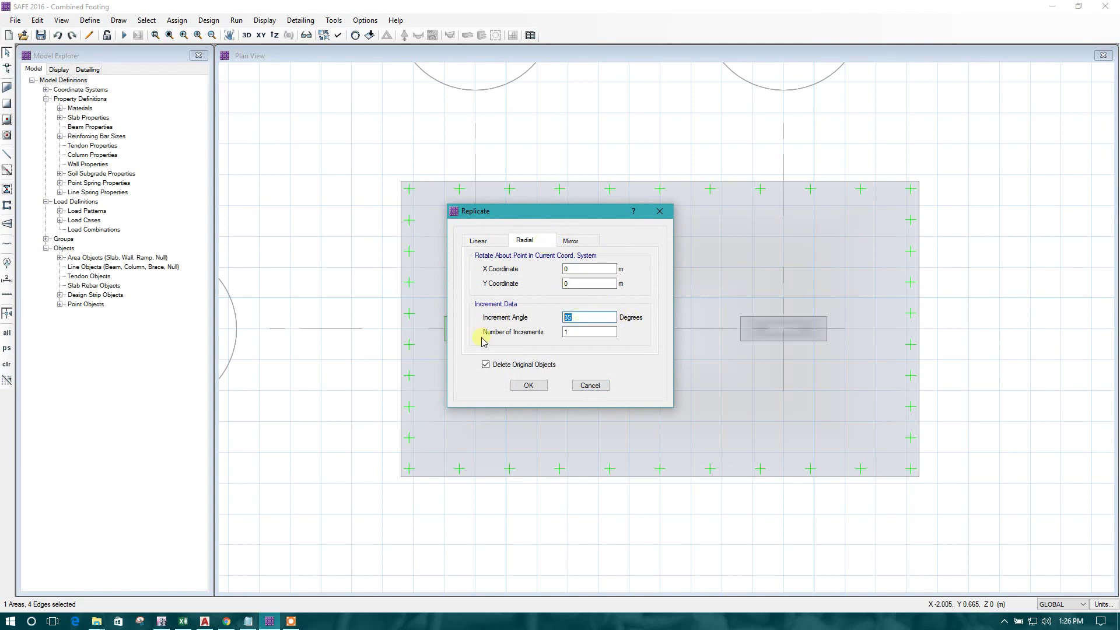
left_click(532, 385)
- Try to rotate the larger column slab 34 degrees about point 0, 0 by radial replication, deleting the original object
scroll(694, 344, "up", 5)
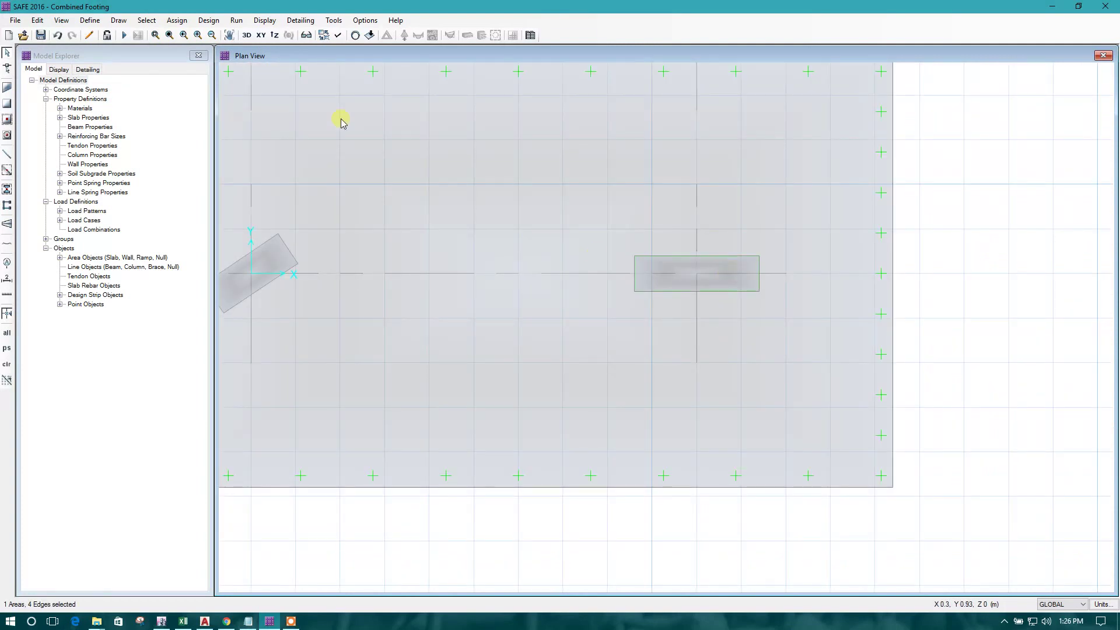
left_click(36, 20)
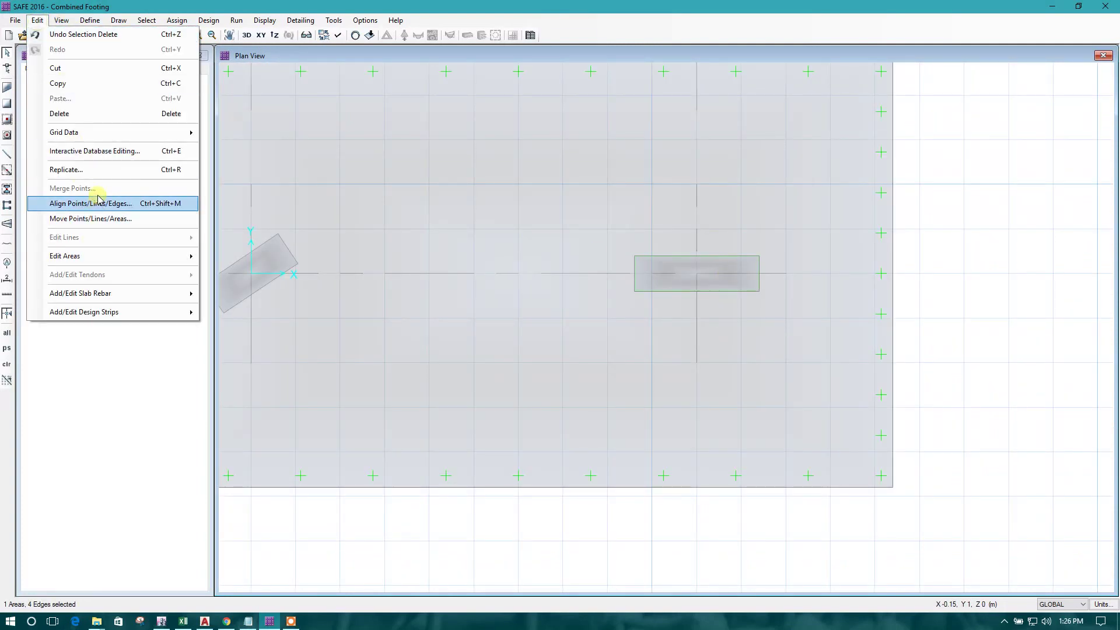
left_click(94, 169)
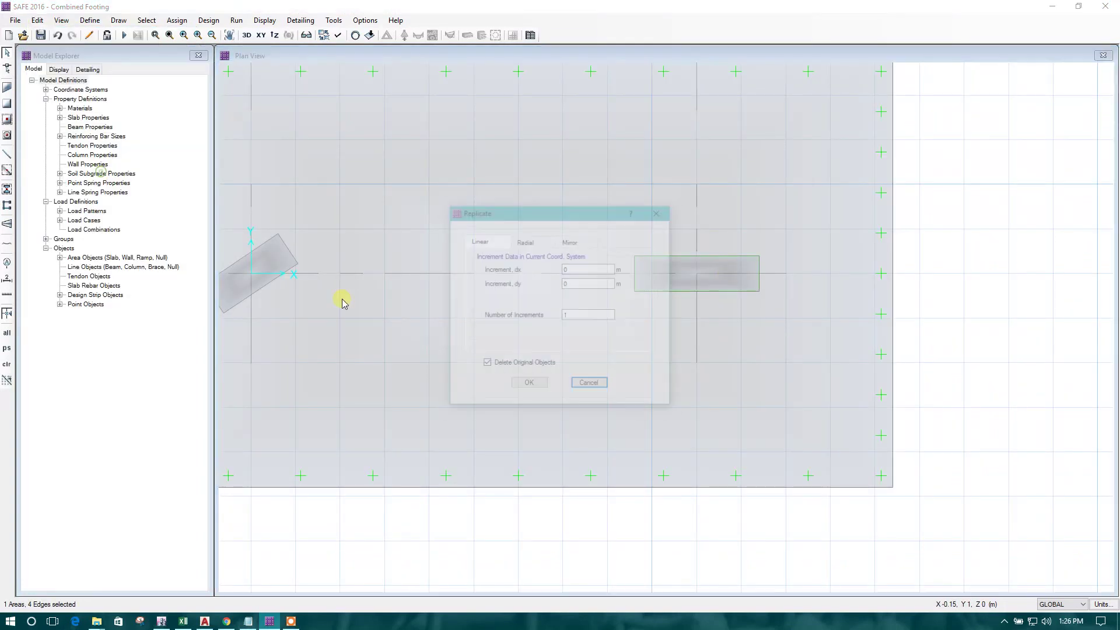
left_click(524, 240)
left_click(577, 315)
type("34")
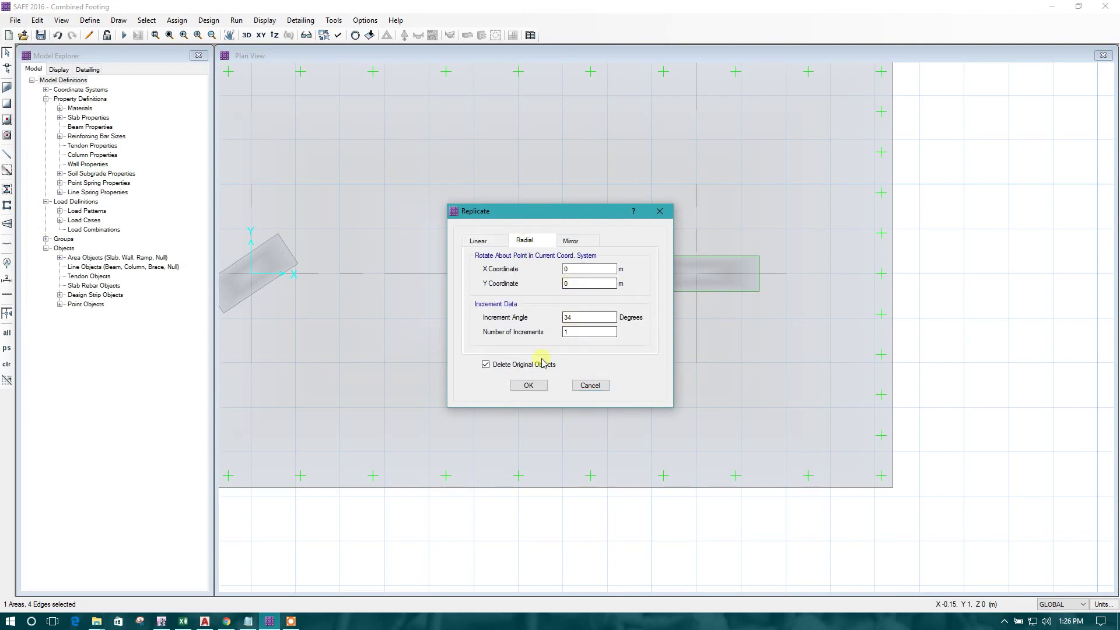
left_click(528, 385)
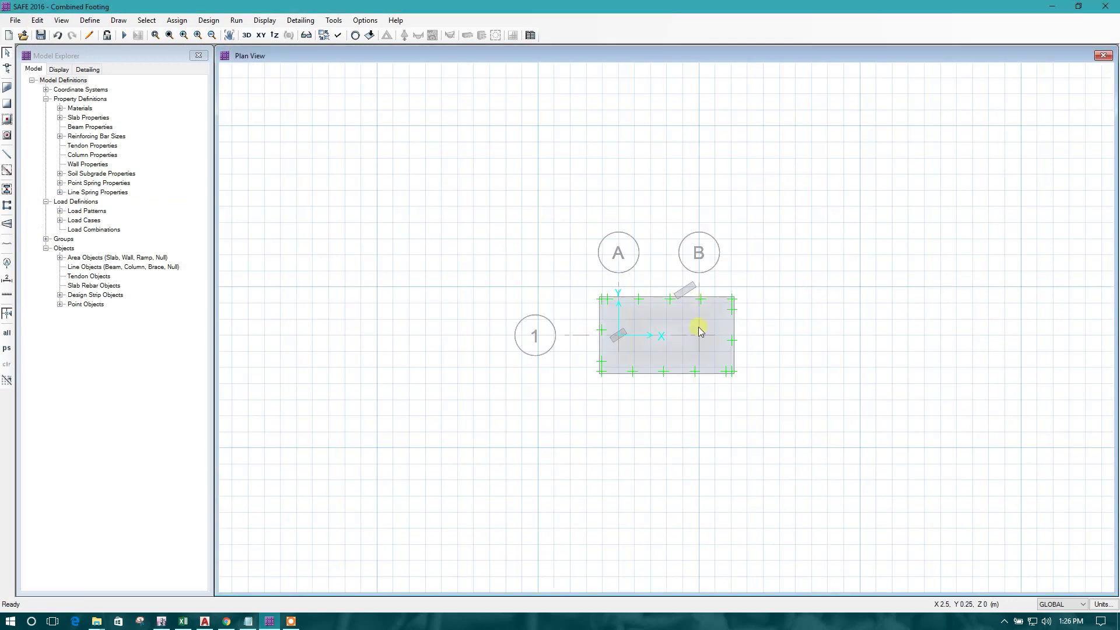
- Undo the deletion of the original larger column slab and delete its misplaced rotated copy
scroll(698, 327, "up", 1)
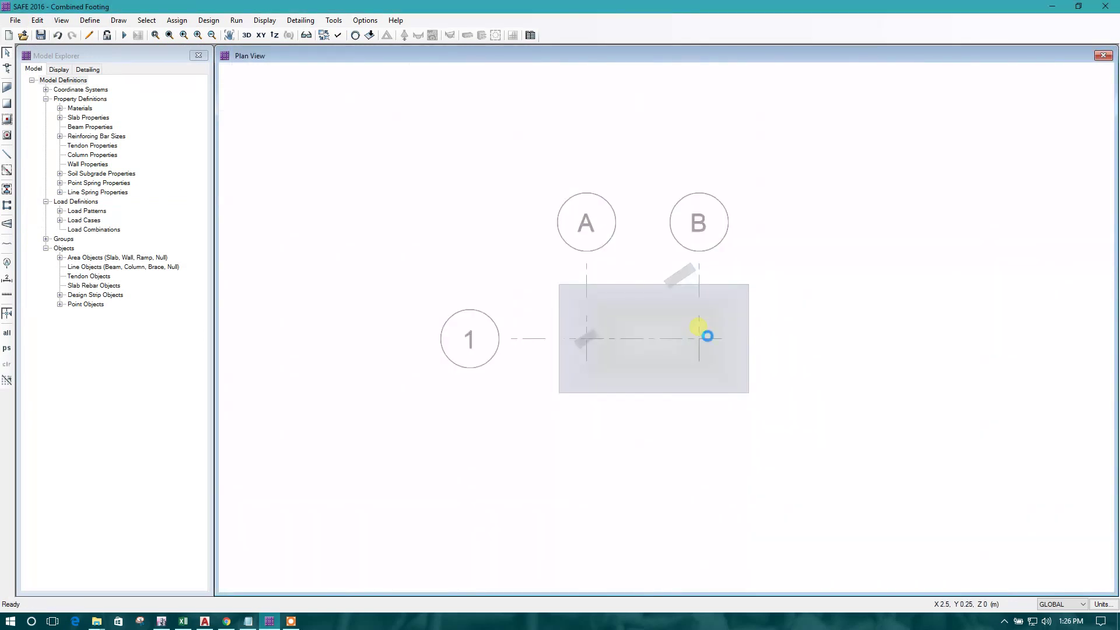
left_click(58, 35)
scroll(708, 331, "up", 1)
left_click(668, 238)
key("Delete")
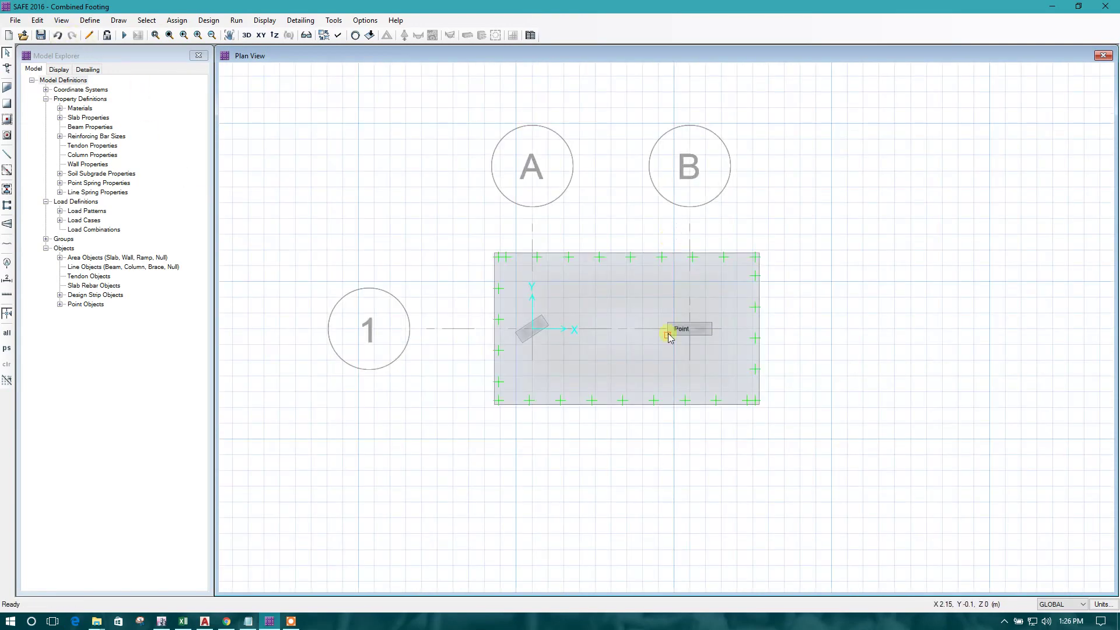
- Rotate the larger column slab 34 degrees about point X 2.5, Y 0 by radial replication with one increment, deleting the original object
scroll(680, 331, "up", 2)
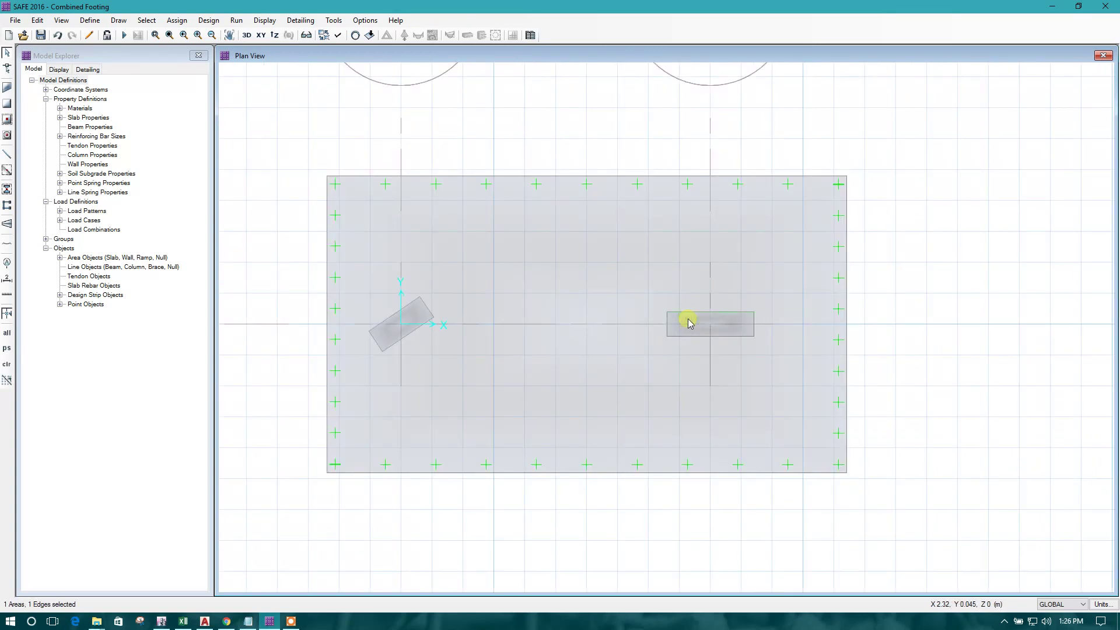
left_click(688, 323)
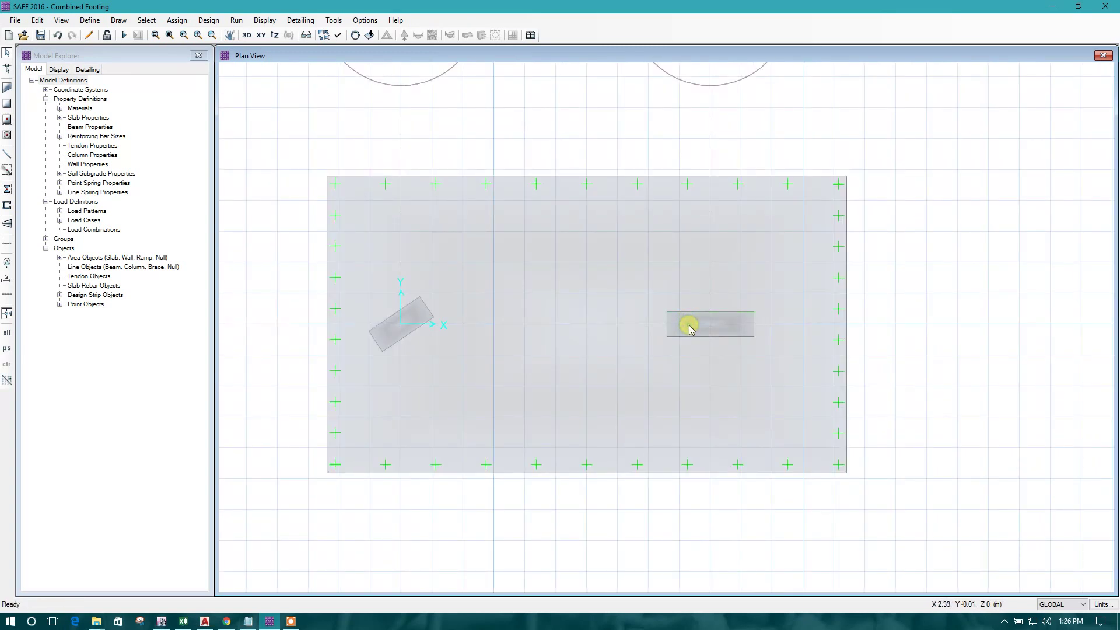
scroll(691, 329, "up", 1)
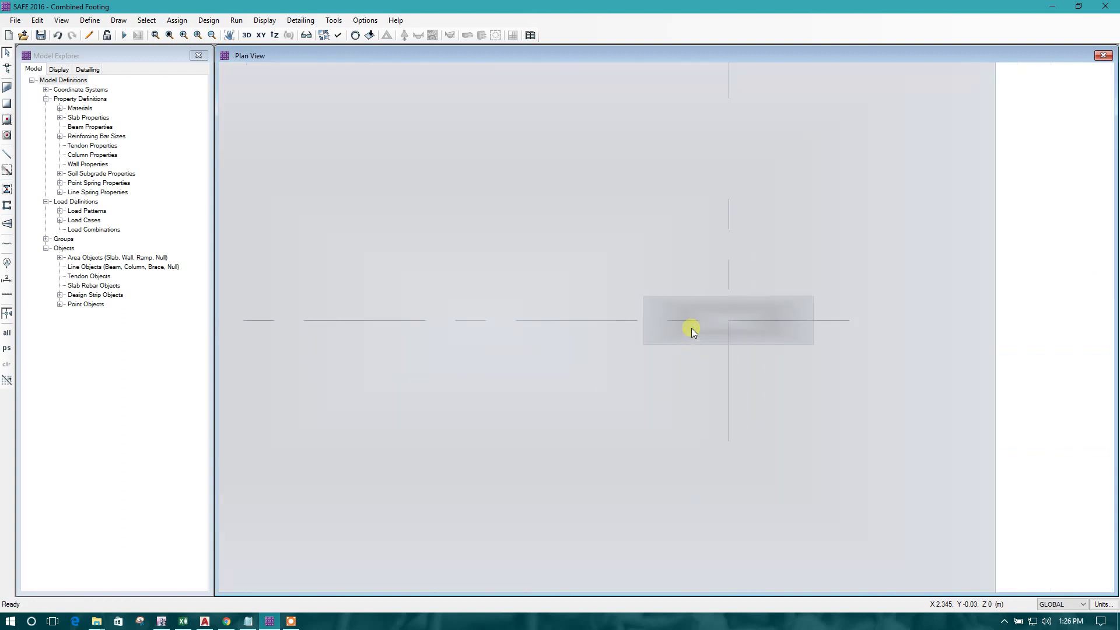
scroll(697, 319, "down", 1)
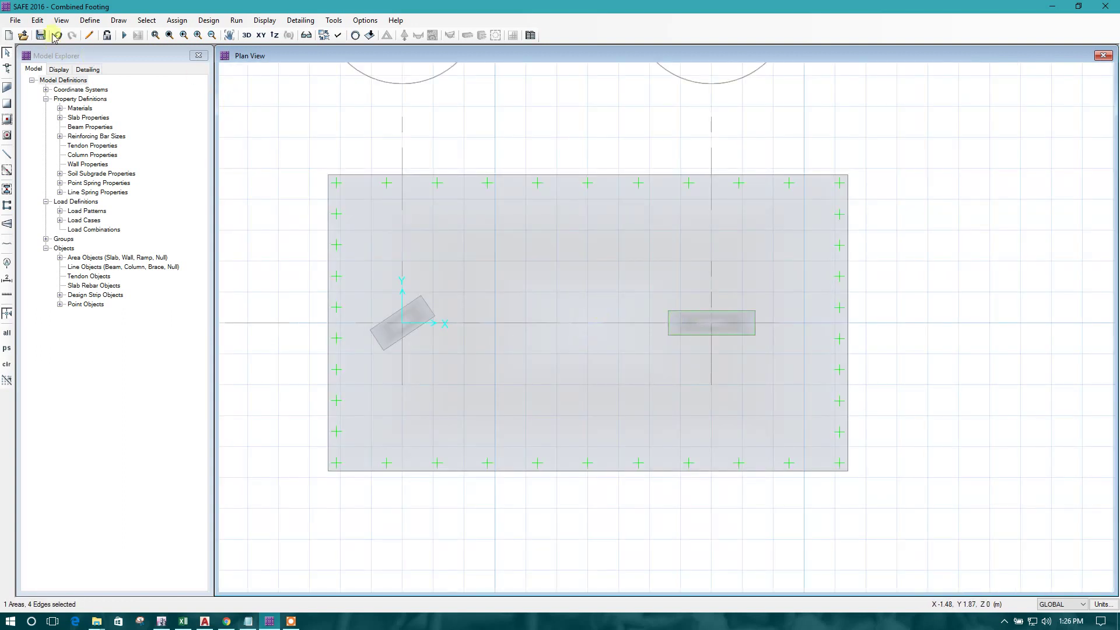
left_click(37, 20)
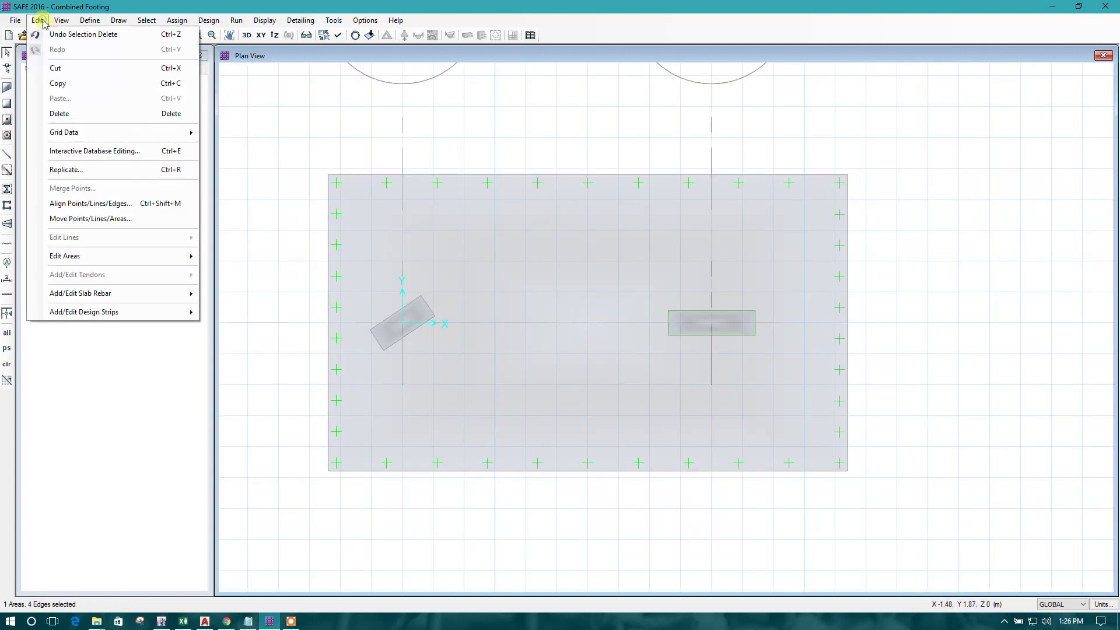
left_click(91, 170)
left_click_drag(582, 226, 473, 229)
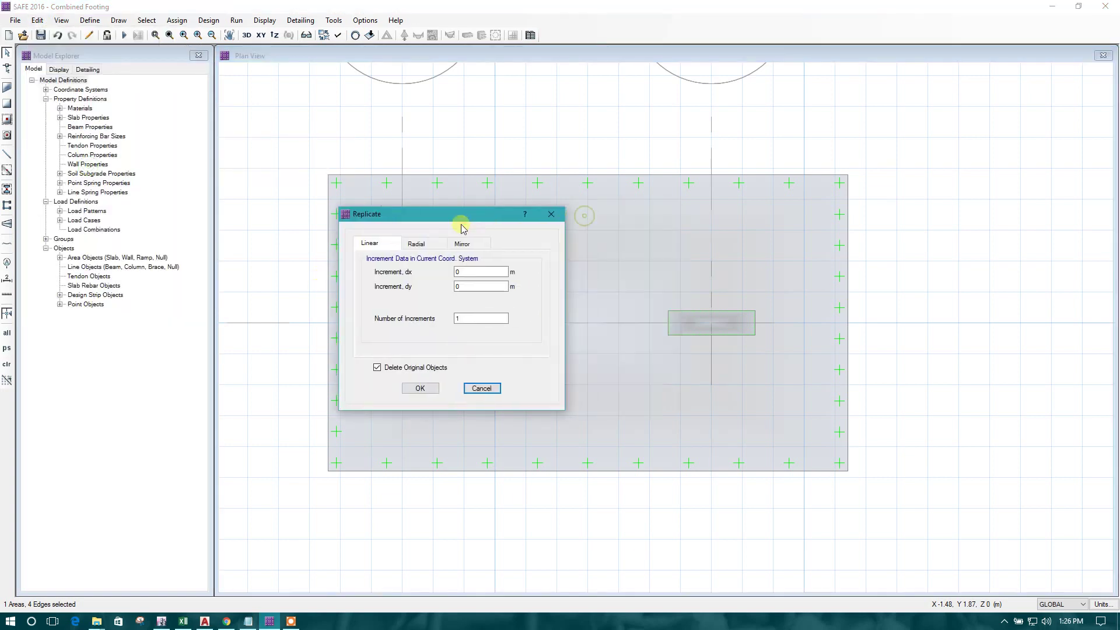
left_click(414, 240)
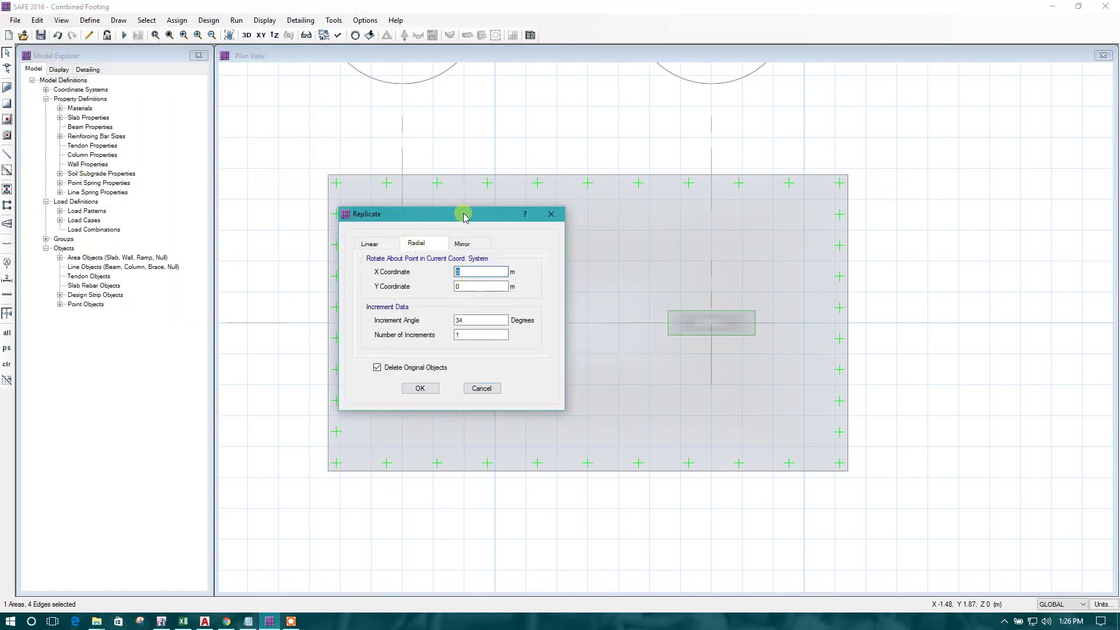
left_click_drag(464, 214, 332, 186)
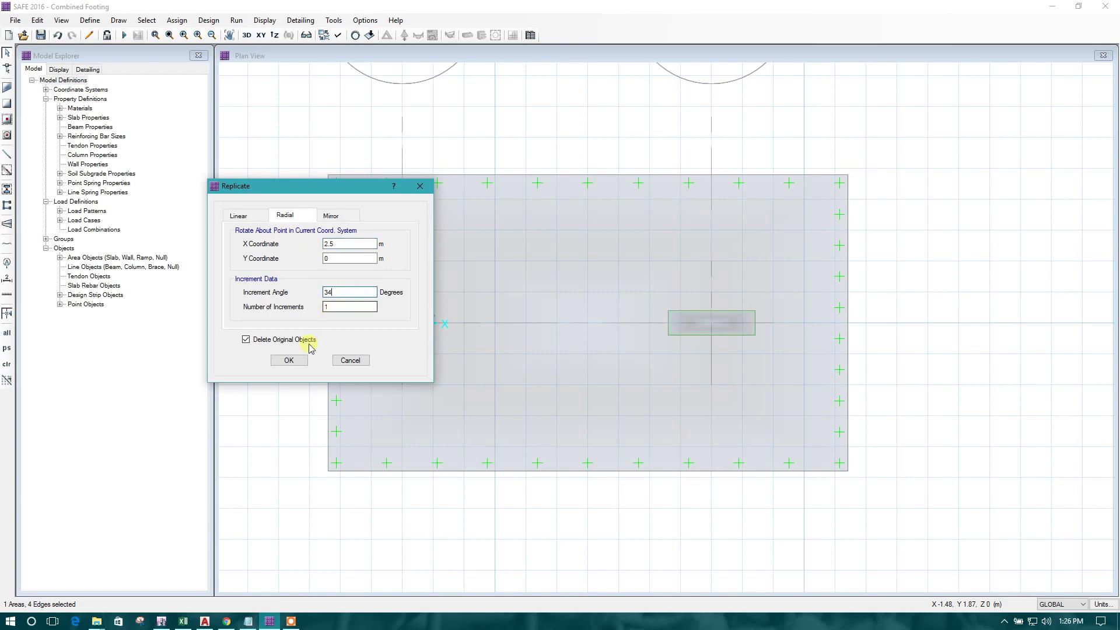
left_click(288, 360)
scroll(716, 332, "up", 4)
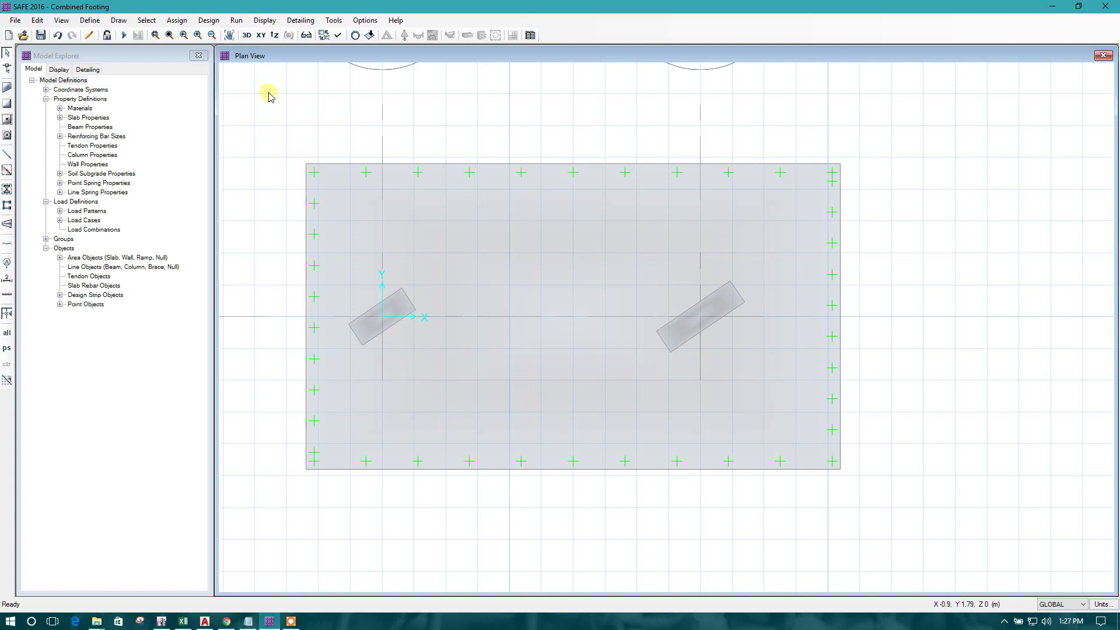
- Display the model in 3D with the point loads of the DEAD load pattern
left_click(247, 35)
scroll(659, 309, "up", 5)
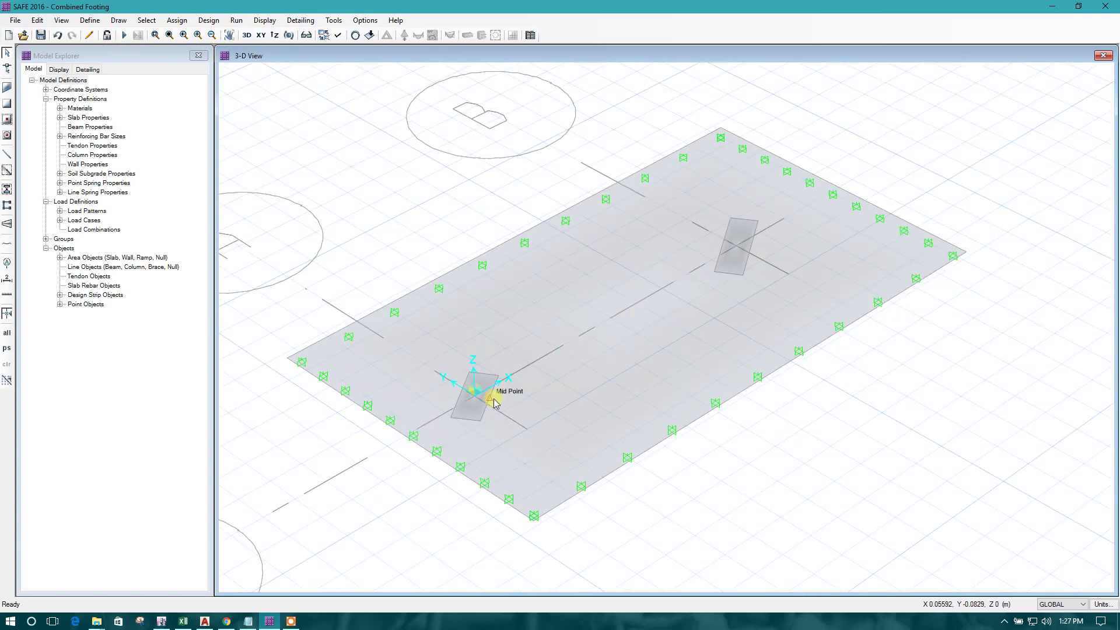
left_click(264, 20)
left_click(291, 51)
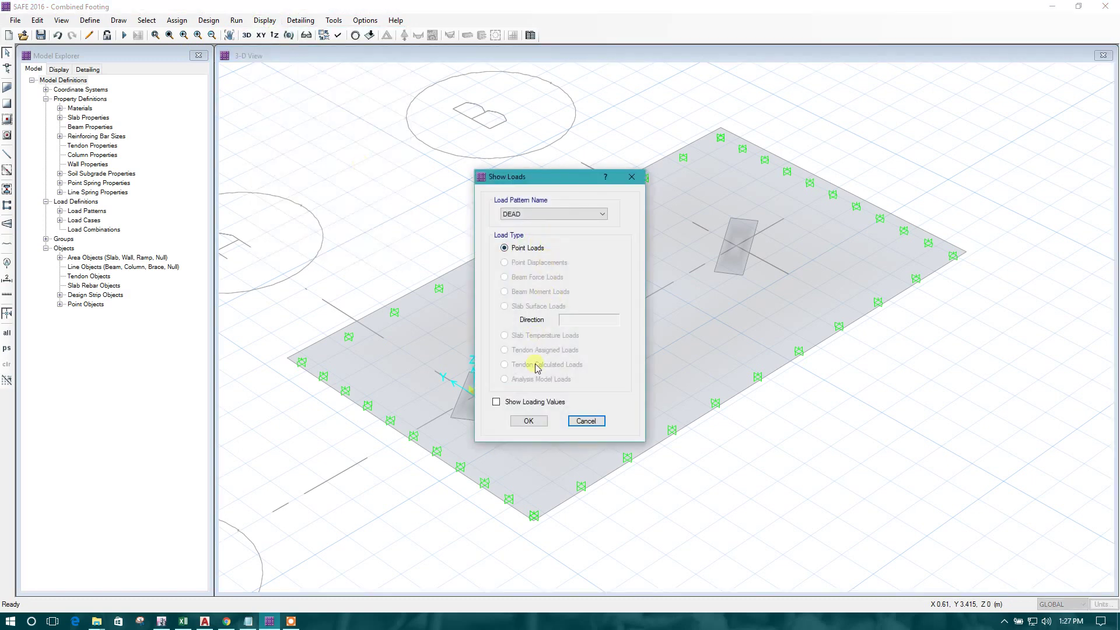
left_click(531, 421)
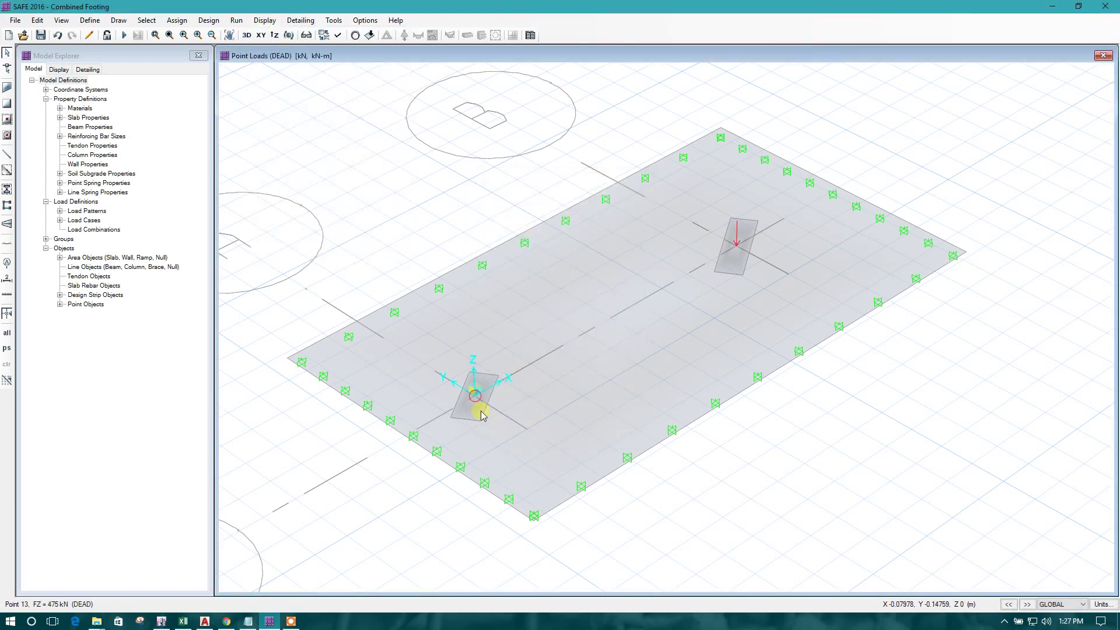
scroll(500, 391, "up", 2)
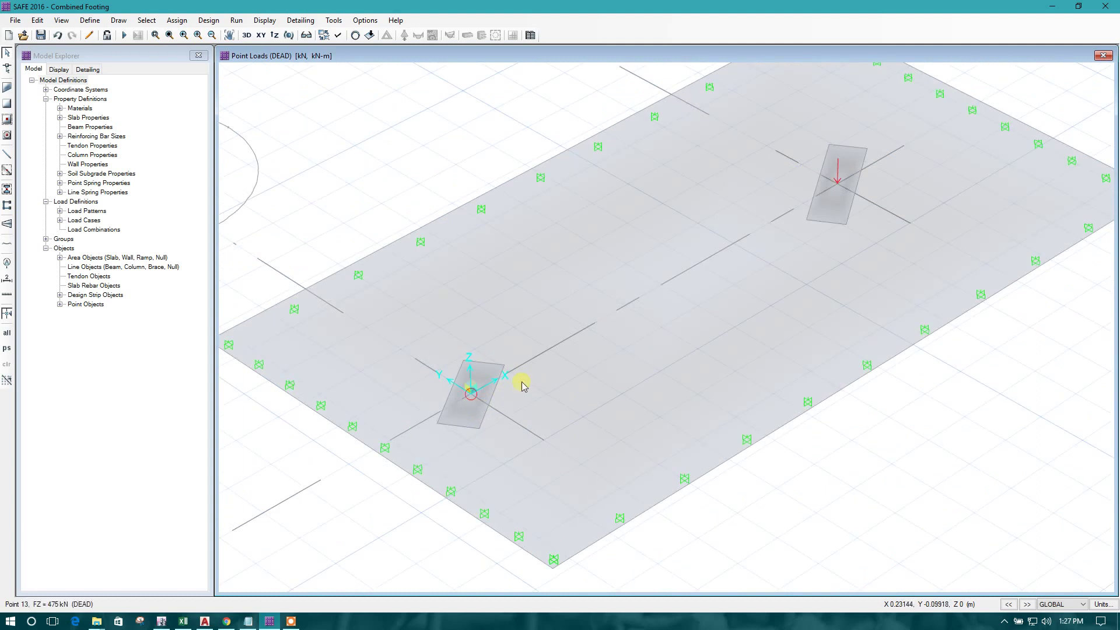
- Turn on the loading values for the DEAD point loads and inspect them at both columns
left_click(370, 35)
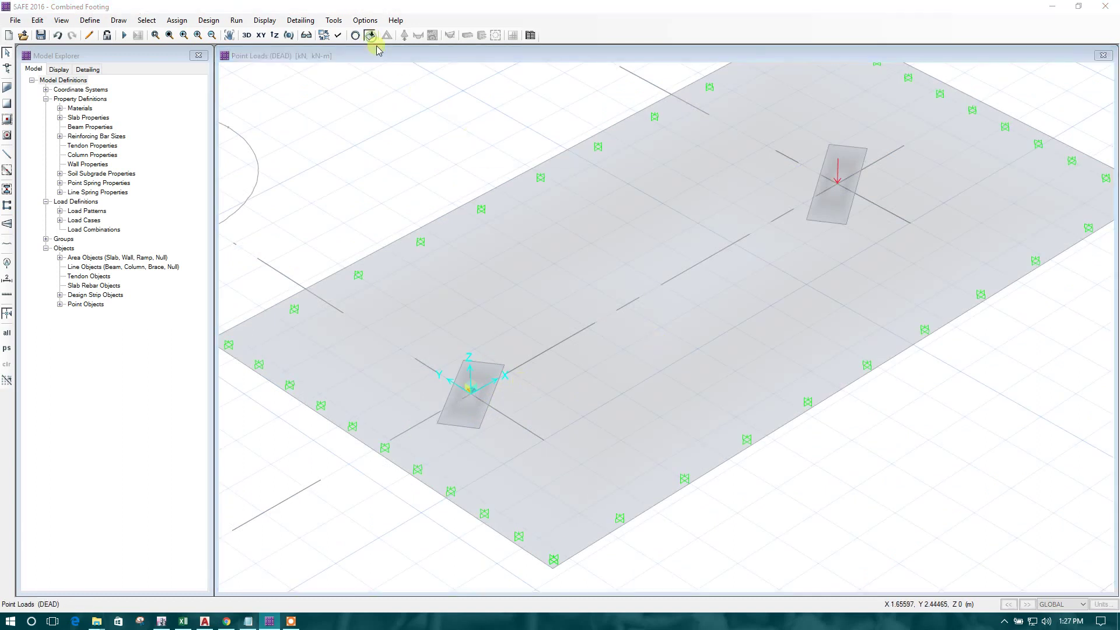
left_click(497, 402)
left_click(529, 421)
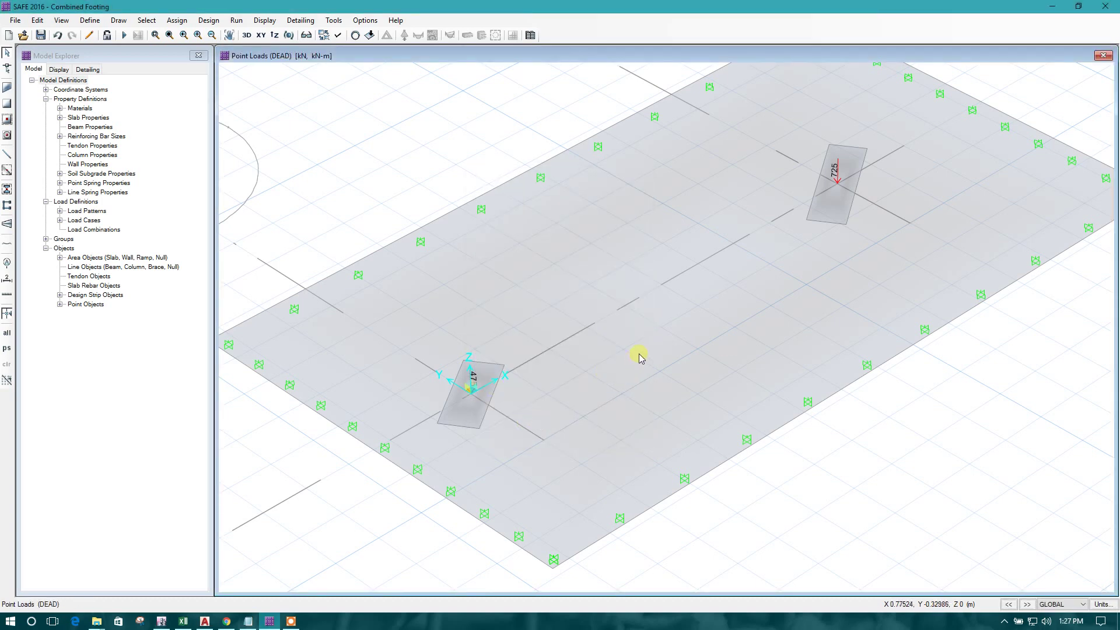
scroll(771, 261, "down", 2)
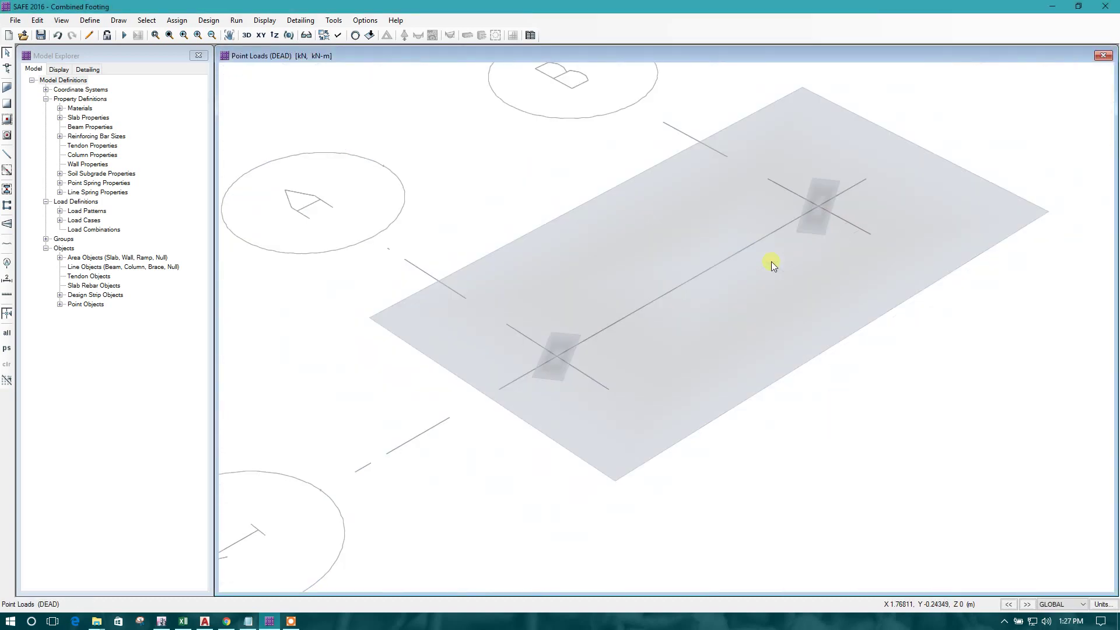
scroll(823, 216, "up", 4)
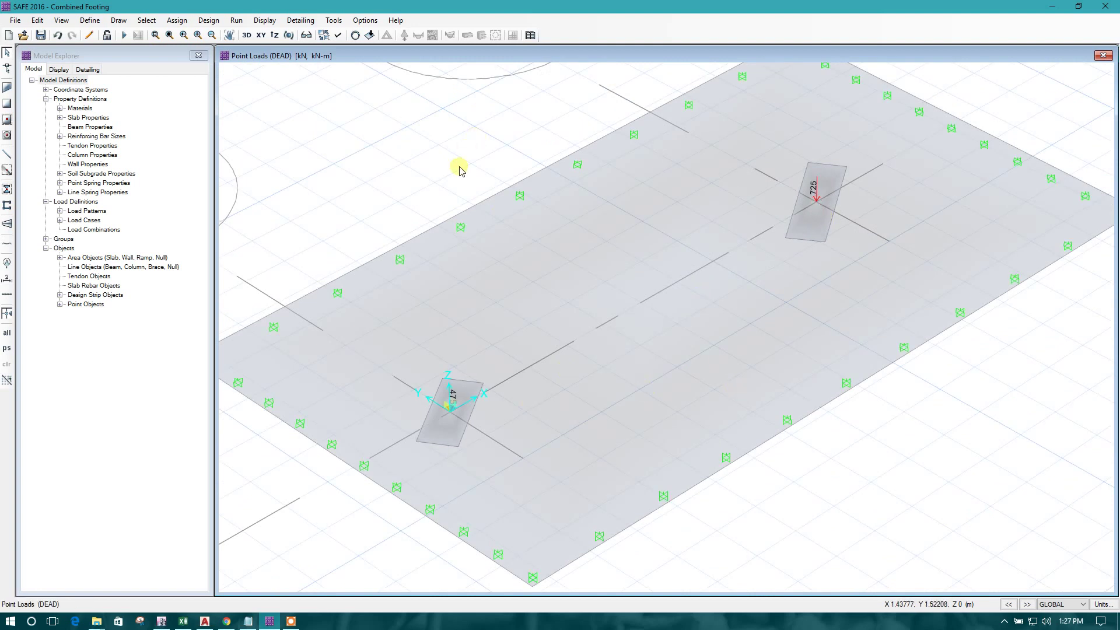
scroll(462, 195, "down", 2)
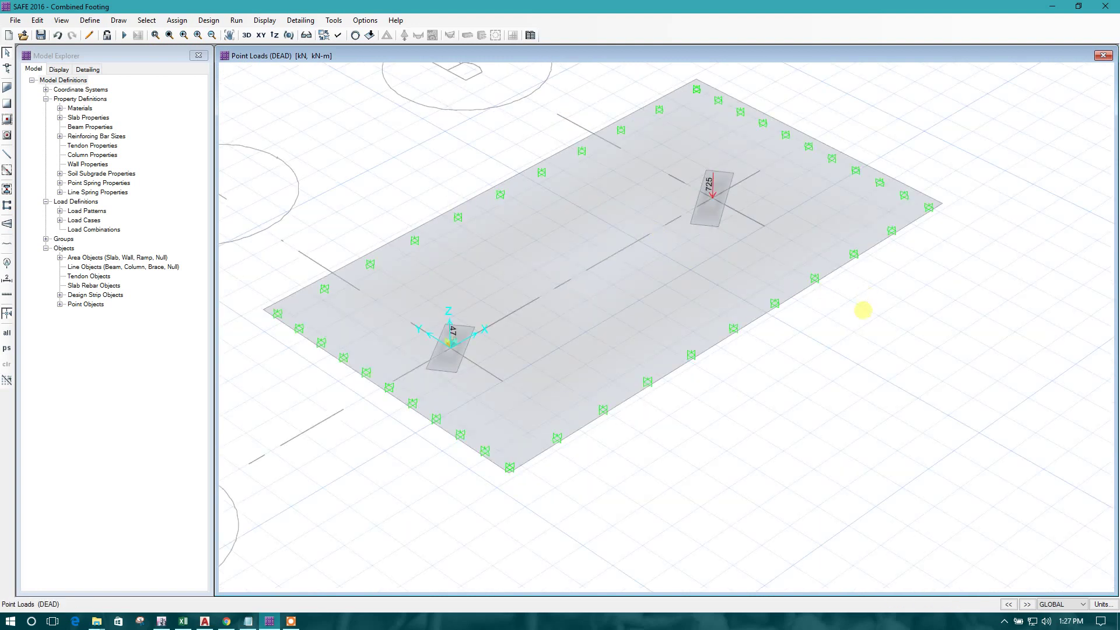
scroll(863, 315, "down", 1)
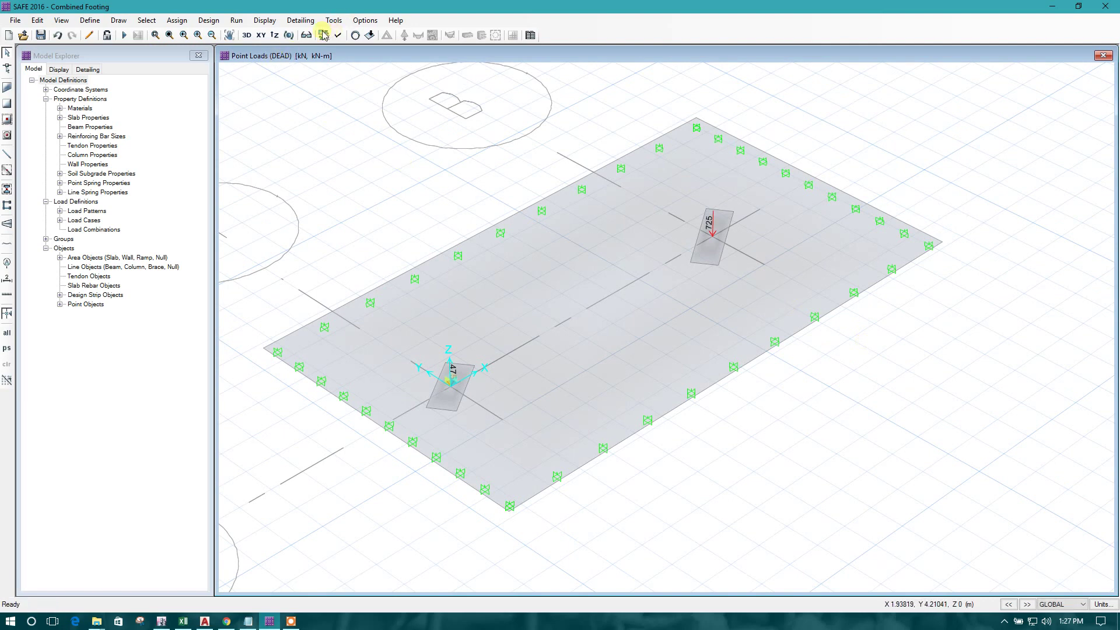
- Display the point loads of the LIVE load pattern and inspect their values at both columns
left_click(355, 35)
left_click(548, 214)
left_click(545, 233)
left_click(530, 421)
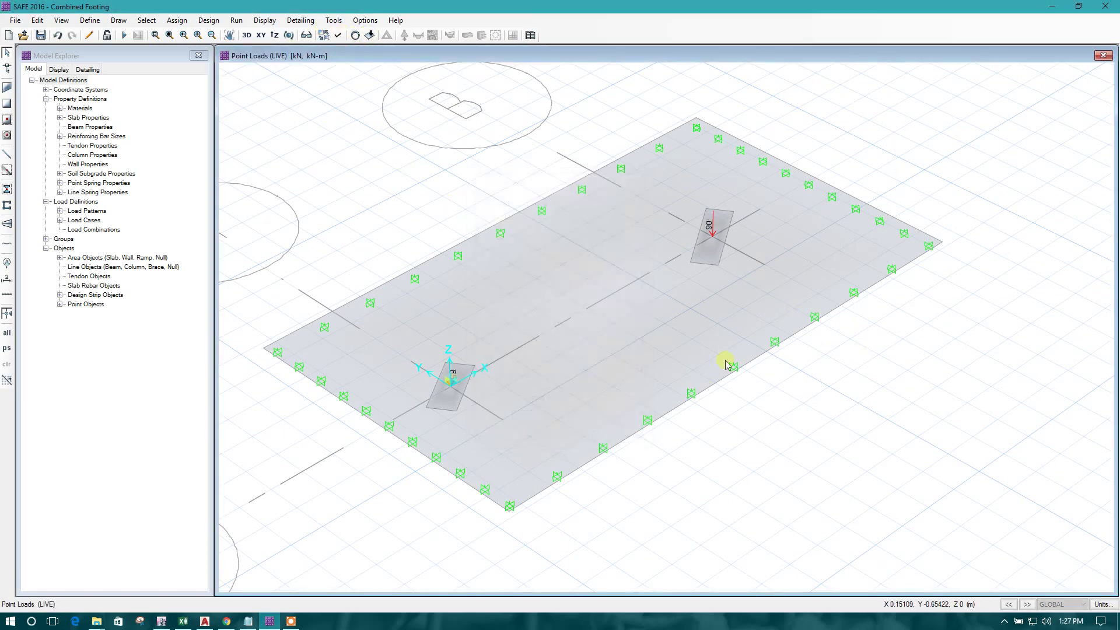
scroll(496, 369, "up", 2)
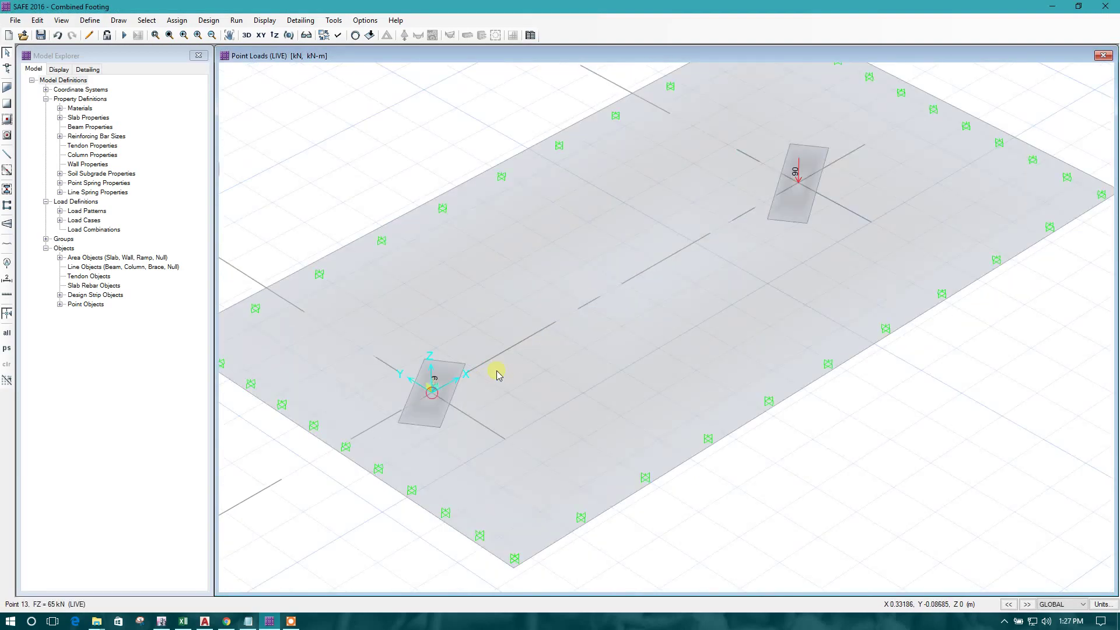
scroll(493, 379, "down", 3)
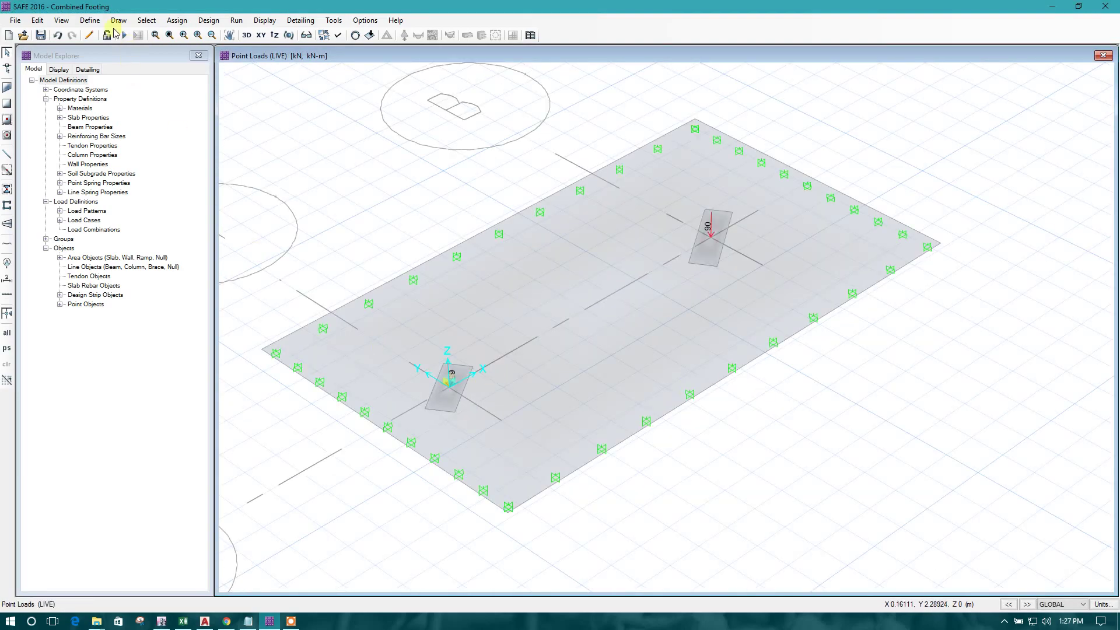
- Add a new load combination named SERVICE and set the DEAD scale factor to 1.1
left_click(90, 20)
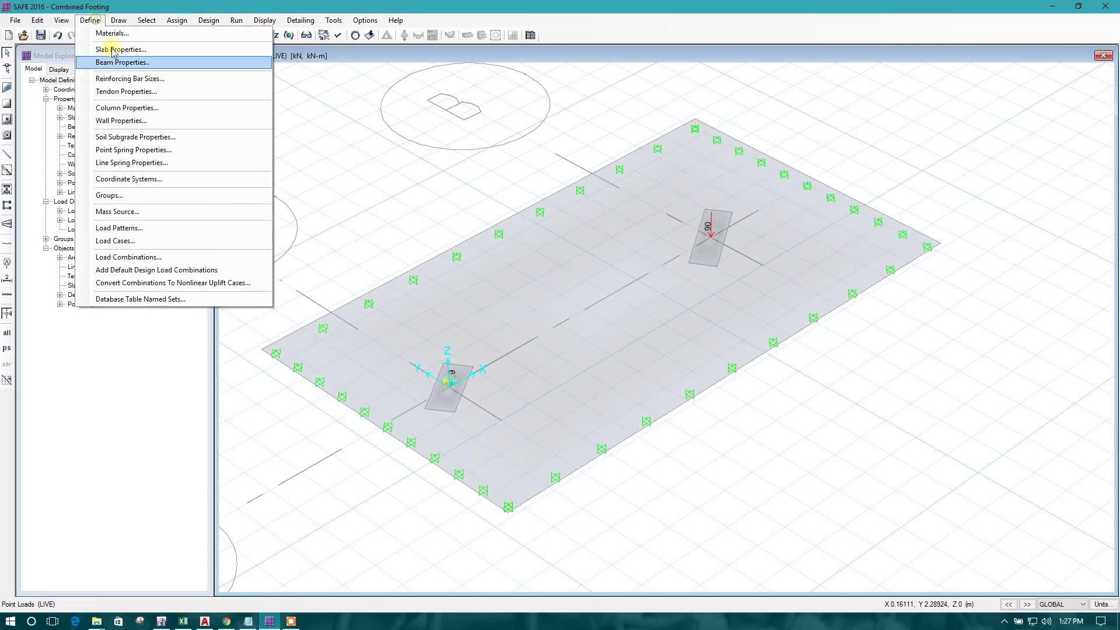
left_click(142, 257)
left_click(620, 263)
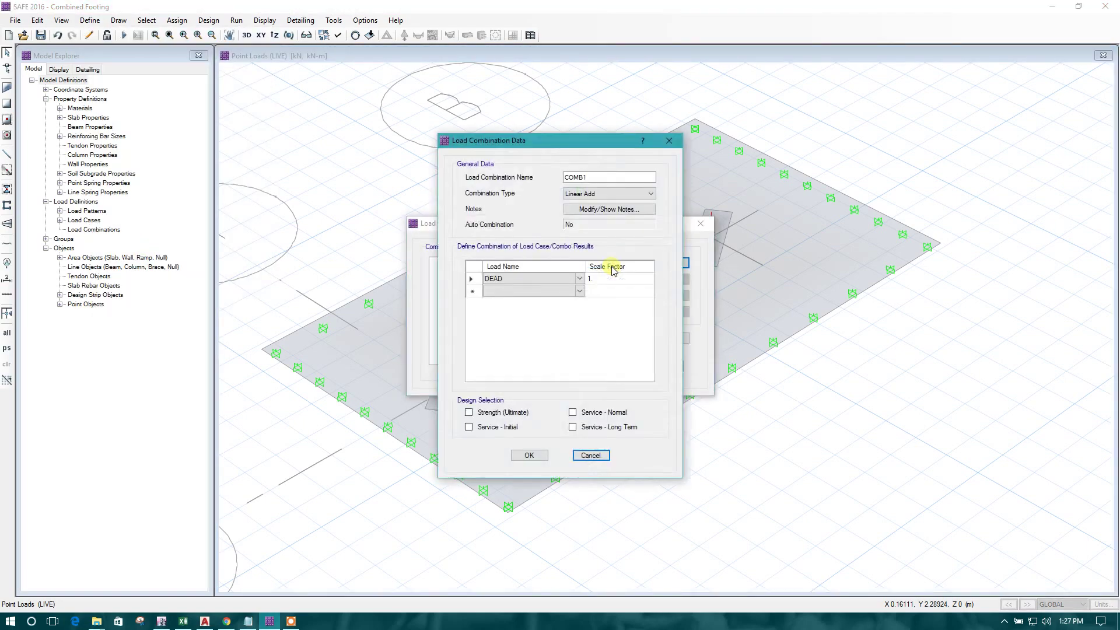
left_click(590, 280)
left_click(601, 176)
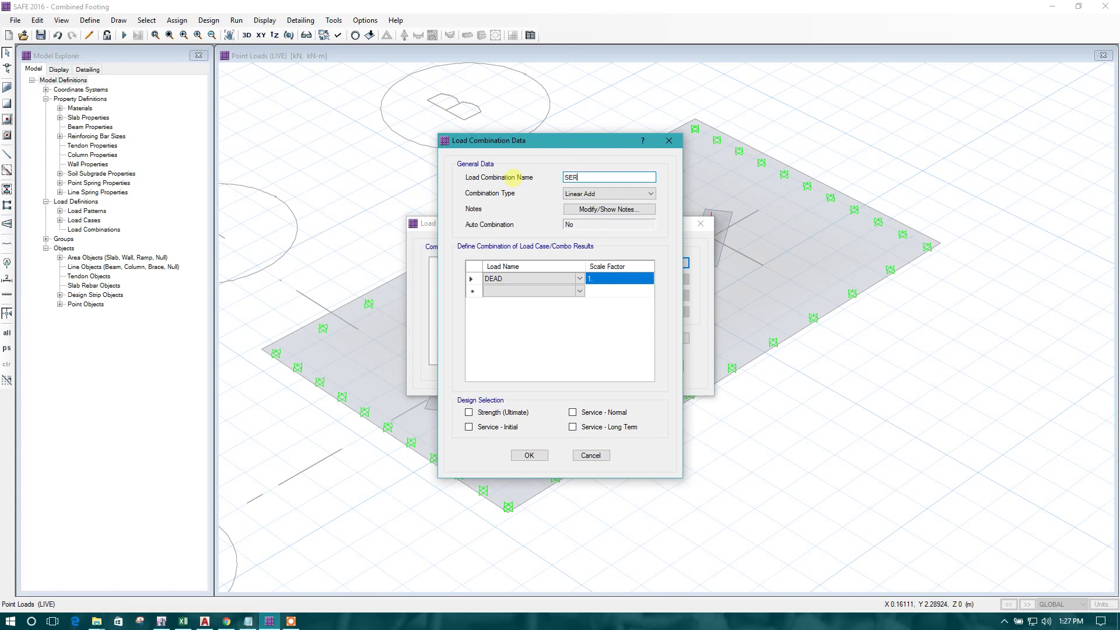
left_click(613, 280)
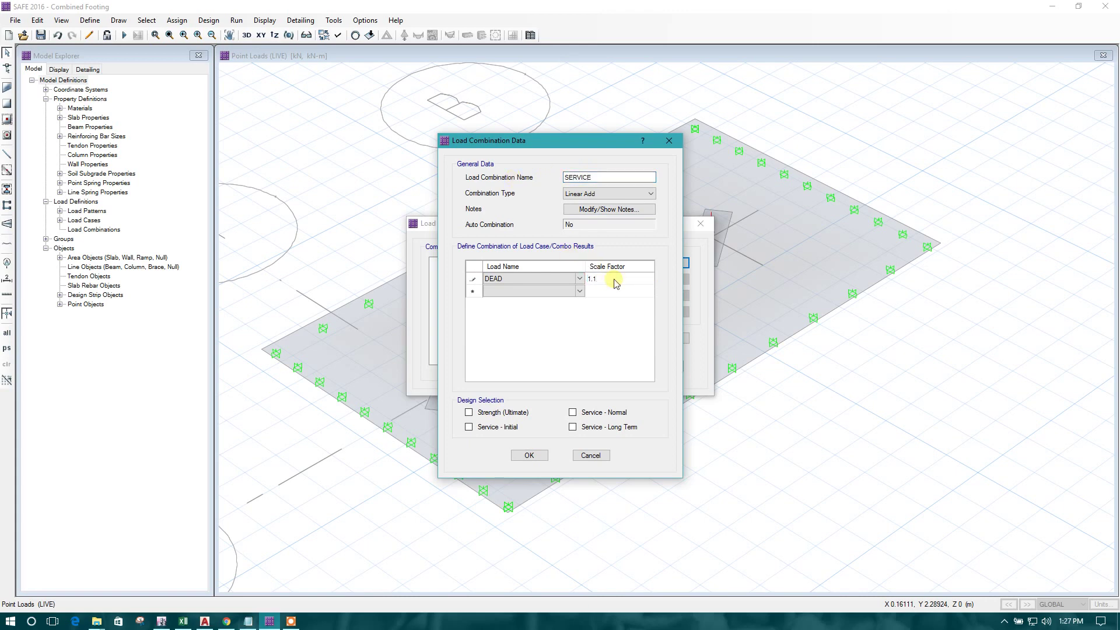
- Include the LIVE load in the SERVICE combination with a scale factor of 1.1
left_click(579, 294)
left_click(579, 295)
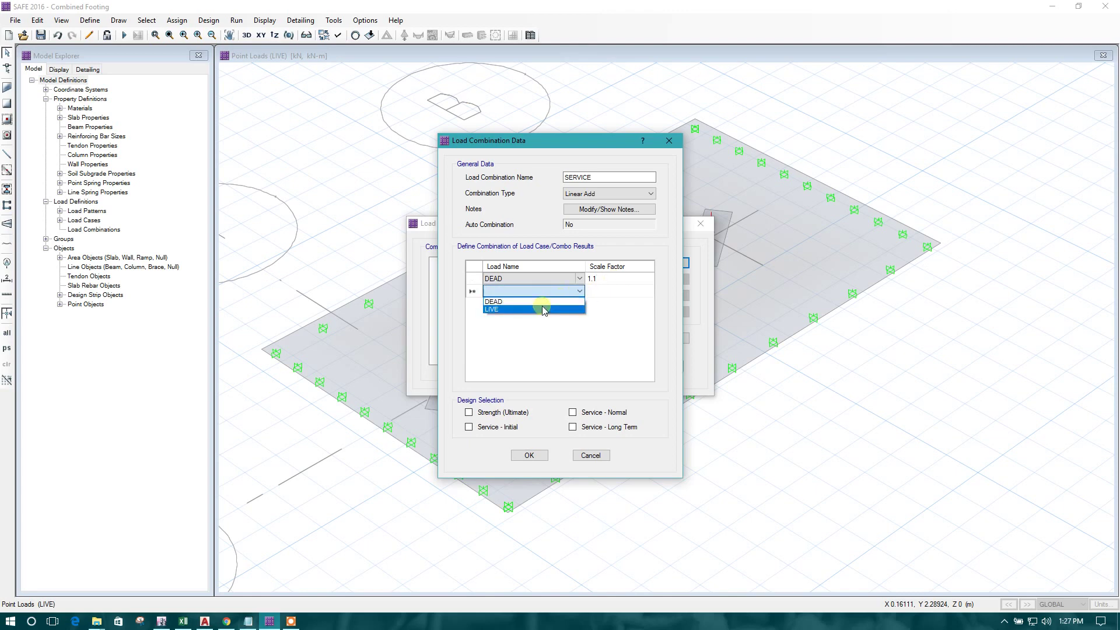
left_click(543, 304)
left_click(607, 294)
left_click(607, 295)
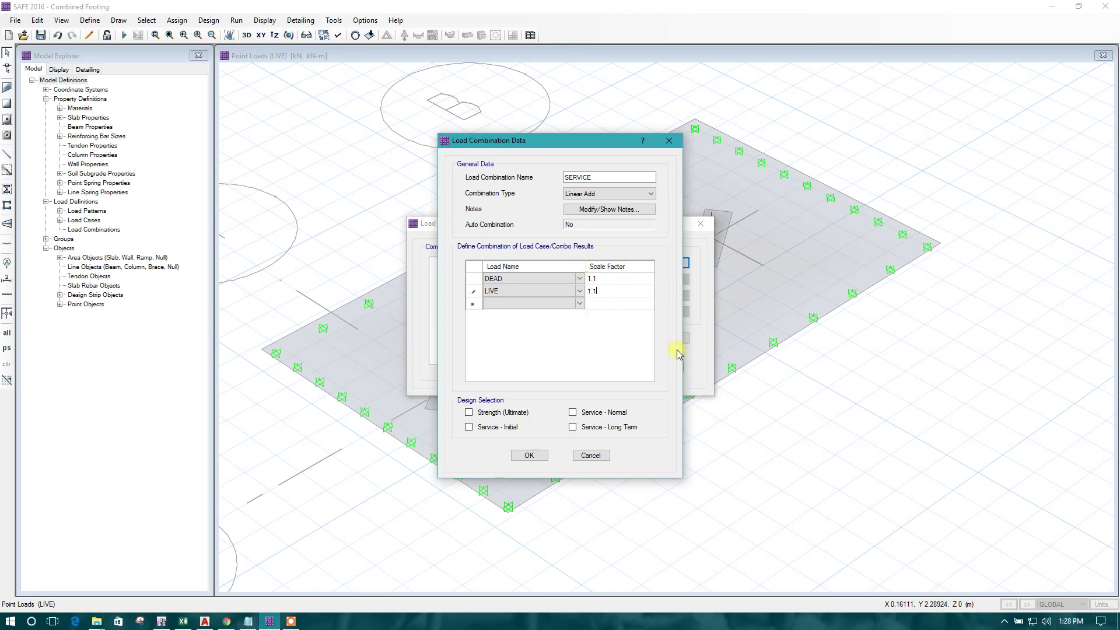
- Check the scale factors of the SERVICE combination and accept the load combination definitions
left_click(623, 279)
left_click(619, 292)
left_click(622, 279)
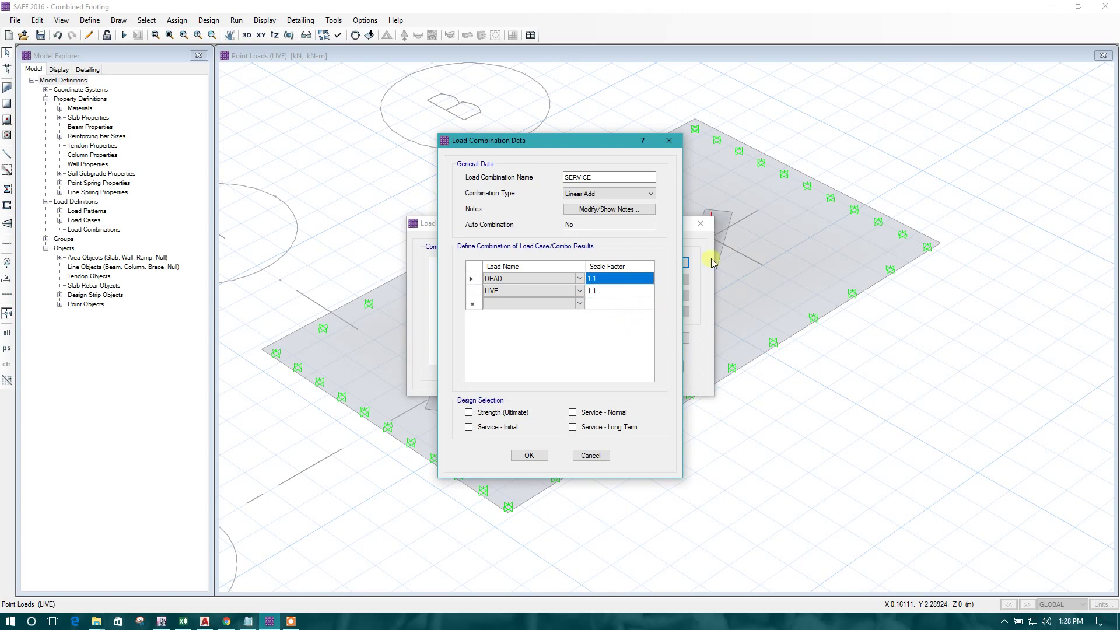
left_click(542, 456)
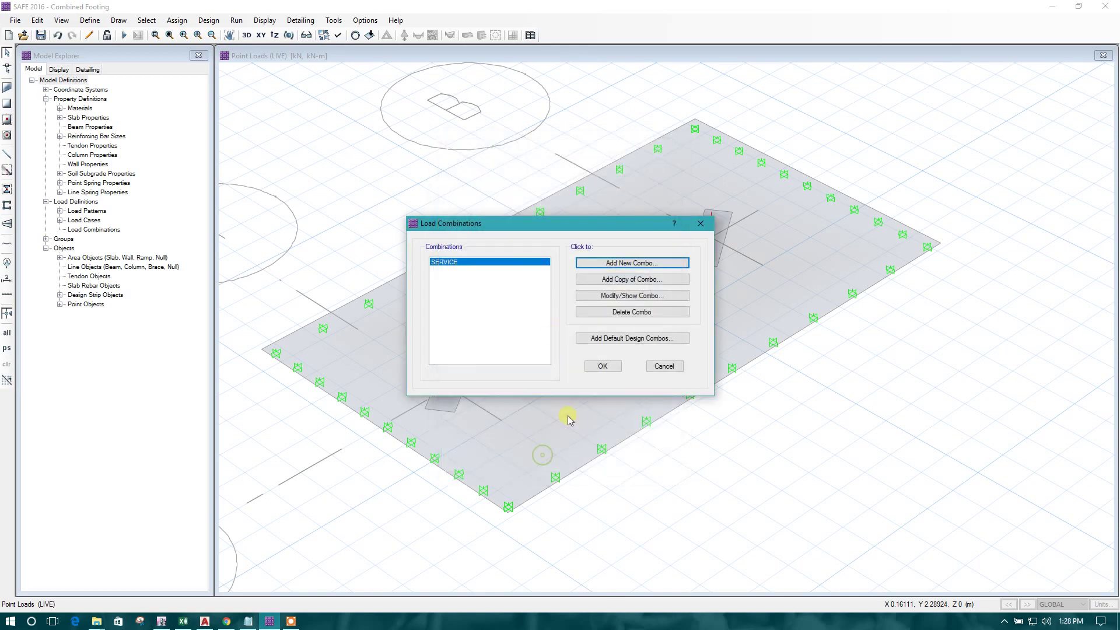
left_click(596, 362)
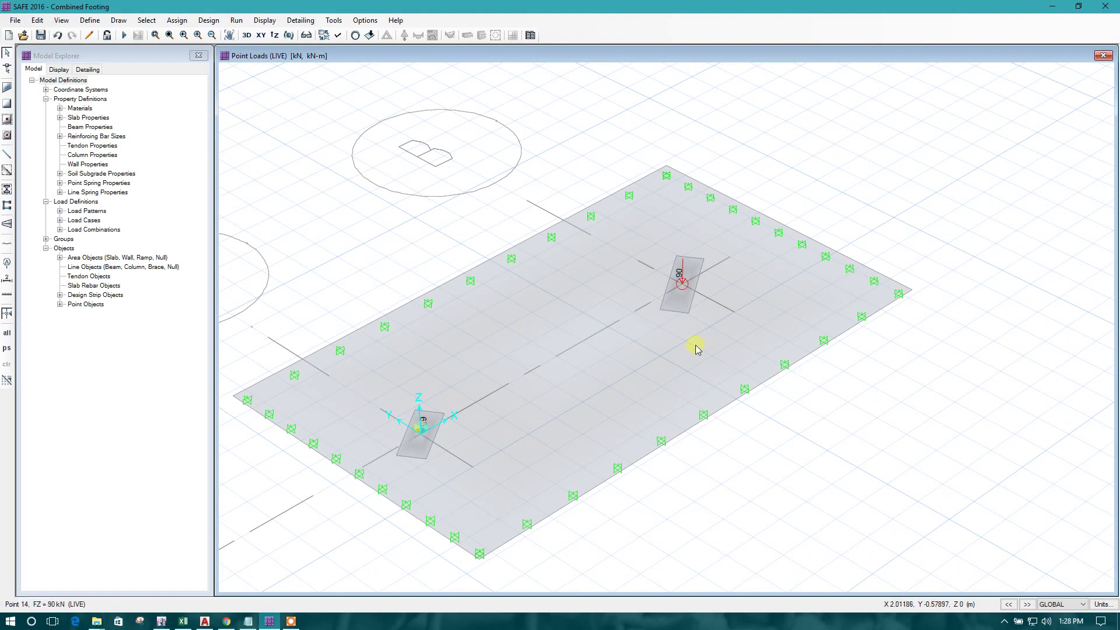
key("F4")
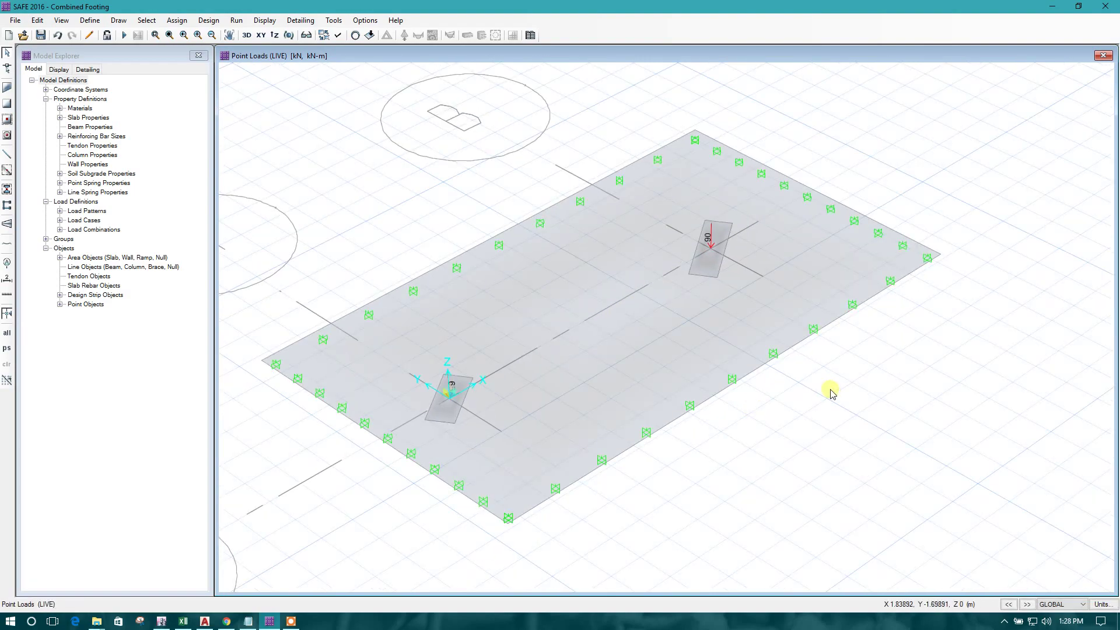
left_click(581, 264)
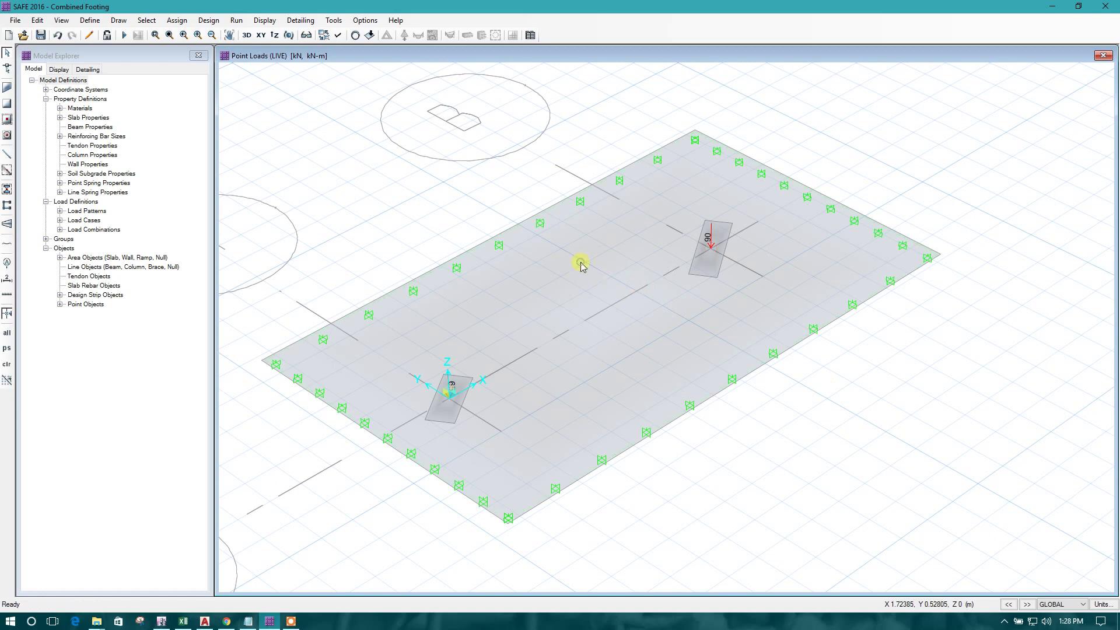
left_click(580, 264)
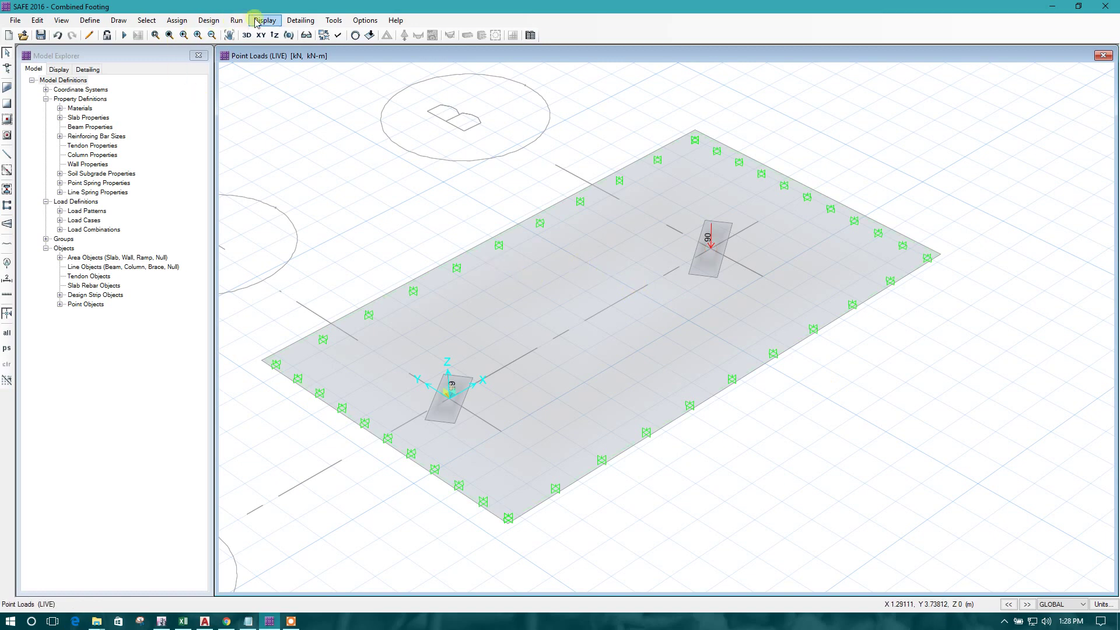
left_click(550, 278)
left_click(550, 277)
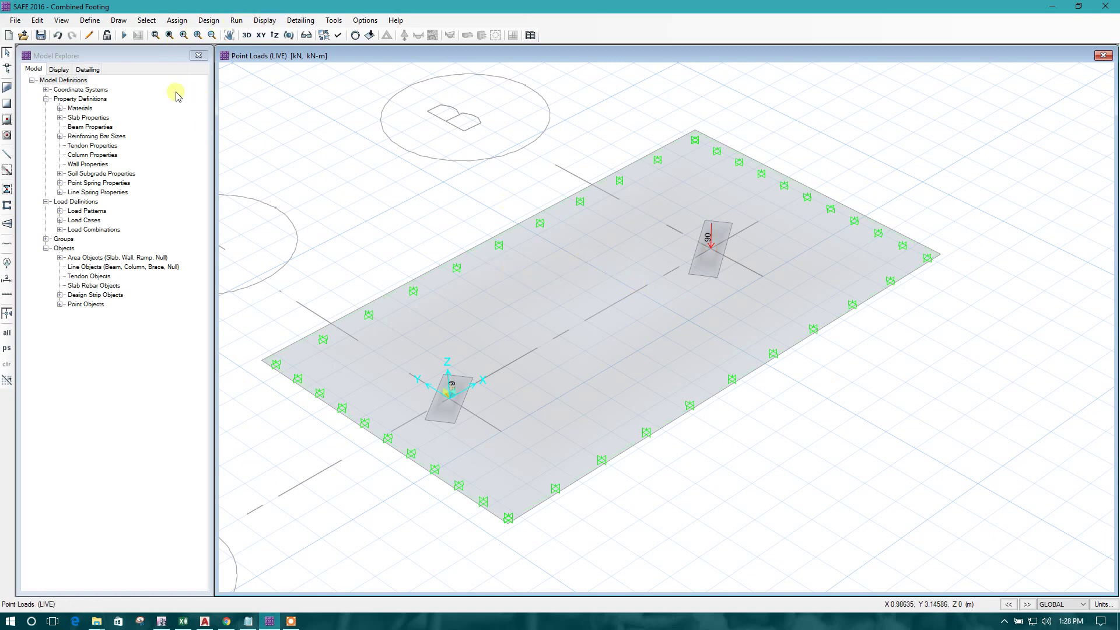
left_click(177, 20)
left_click(208, 20)
left_click(208, 21)
left_click(208, 21)
left_click(177, 21)
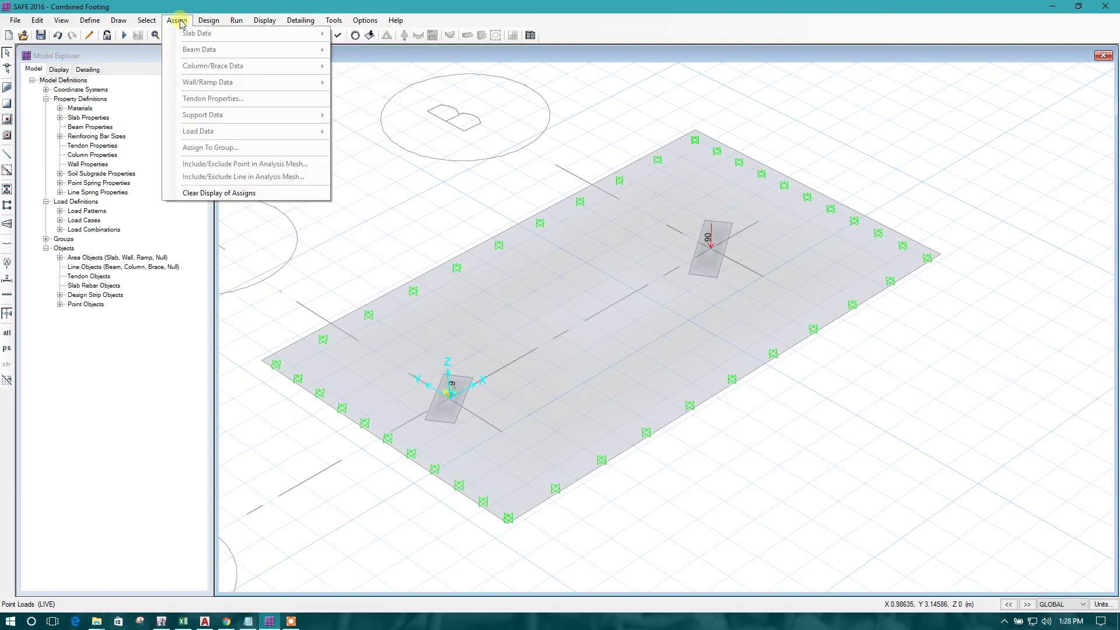
left_click(180, 23)
left_click(119, 21)
mouse_move(102, 25)
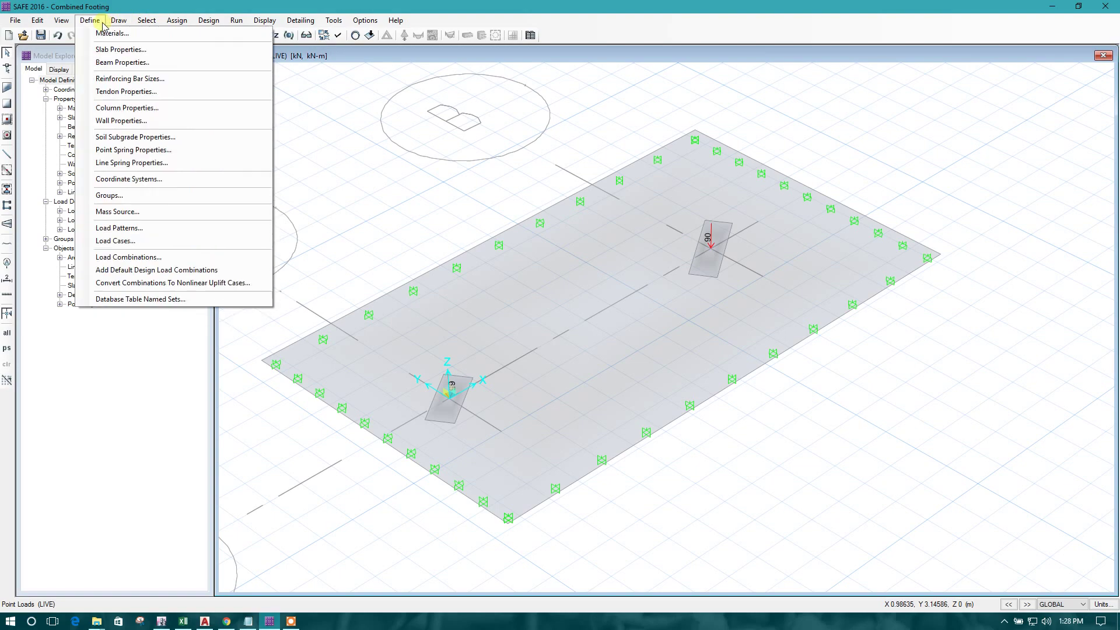
left_click(102, 25)
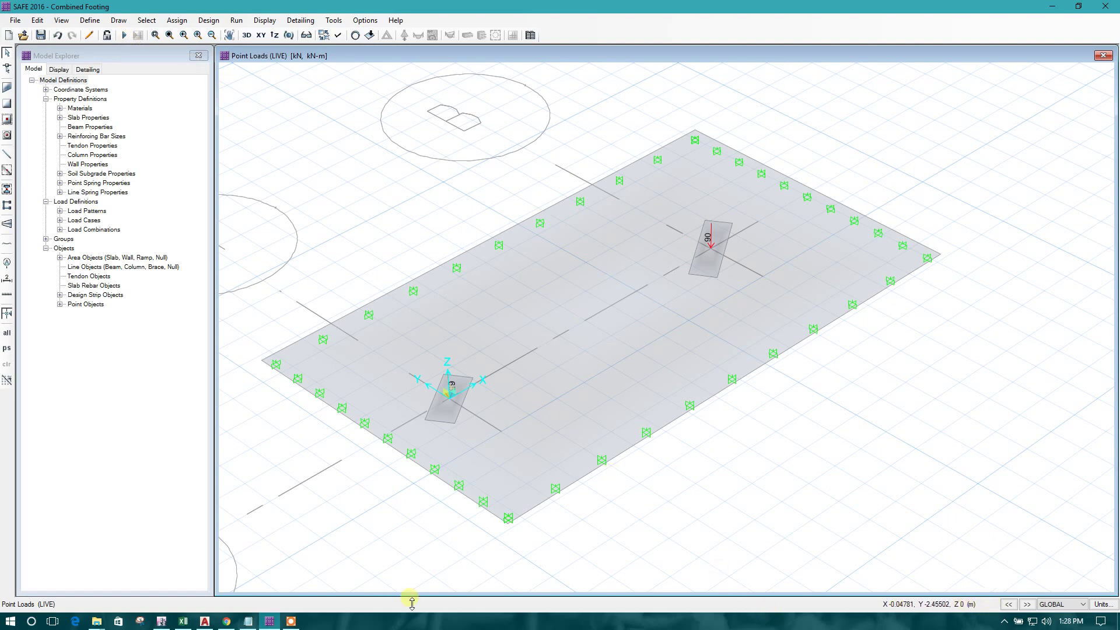
left_click(290, 621)
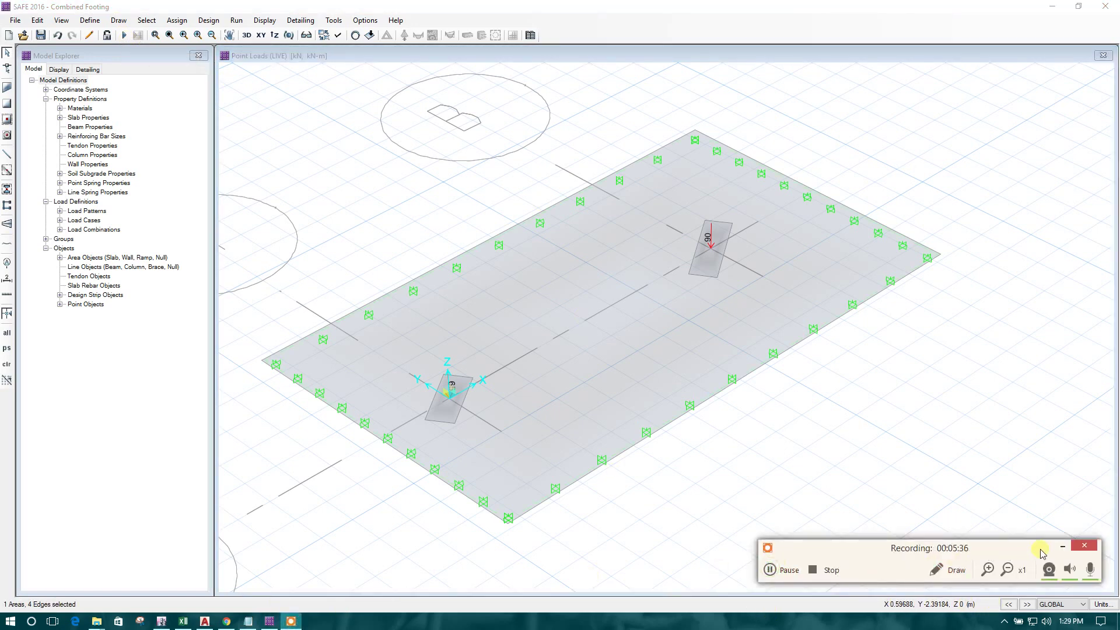
left_click(1062, 547)
- Set the approximate maximum size of the automatic slab mesh to 0.5 m, keeping the rectangular mesh
left_click(236, 21)
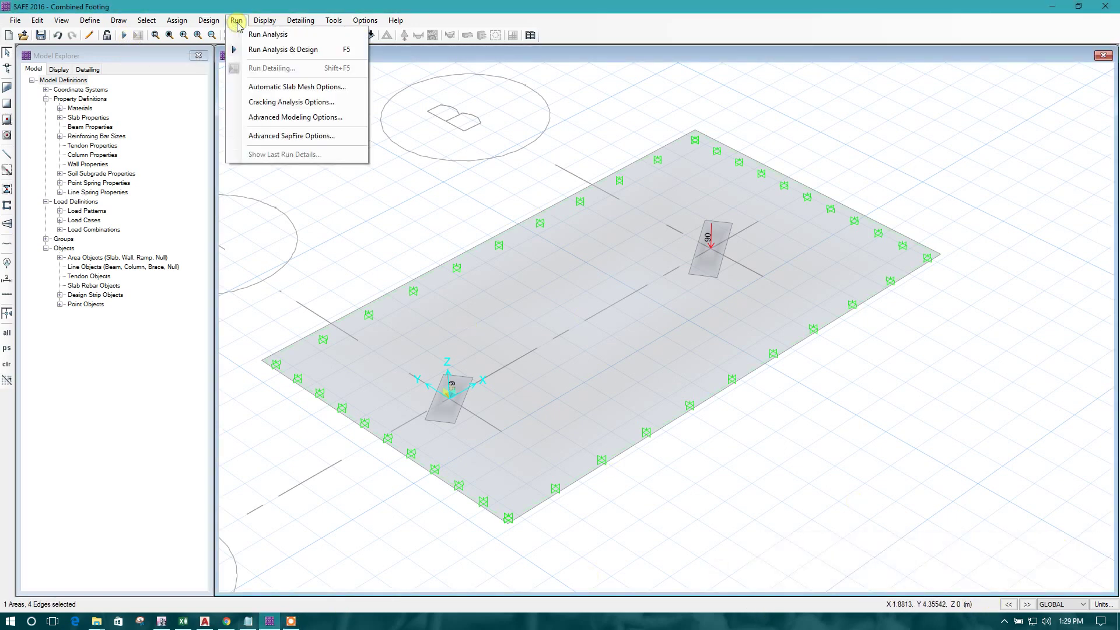
left_click(330, 87)
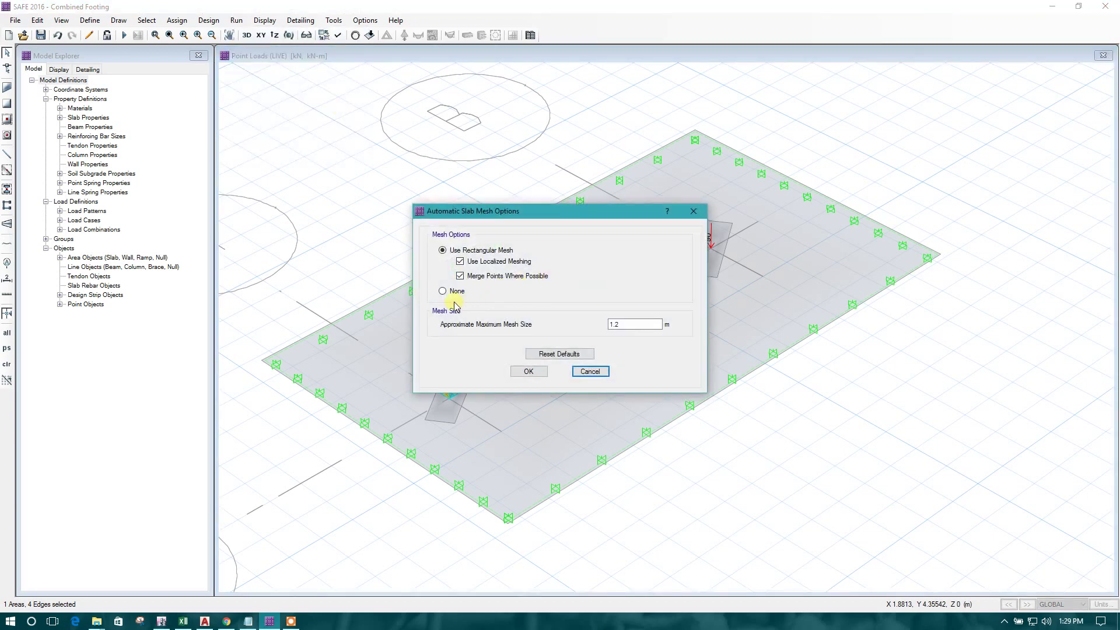
double_click(625, 324)
type("0.5")
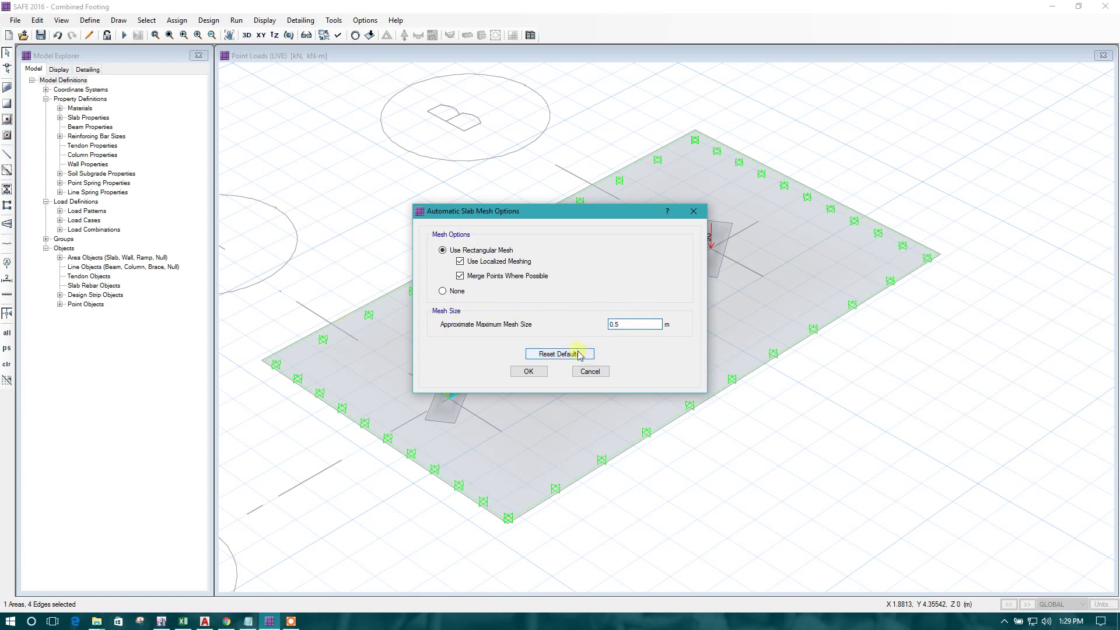
left_click_drag(543, 211, 536, 134)
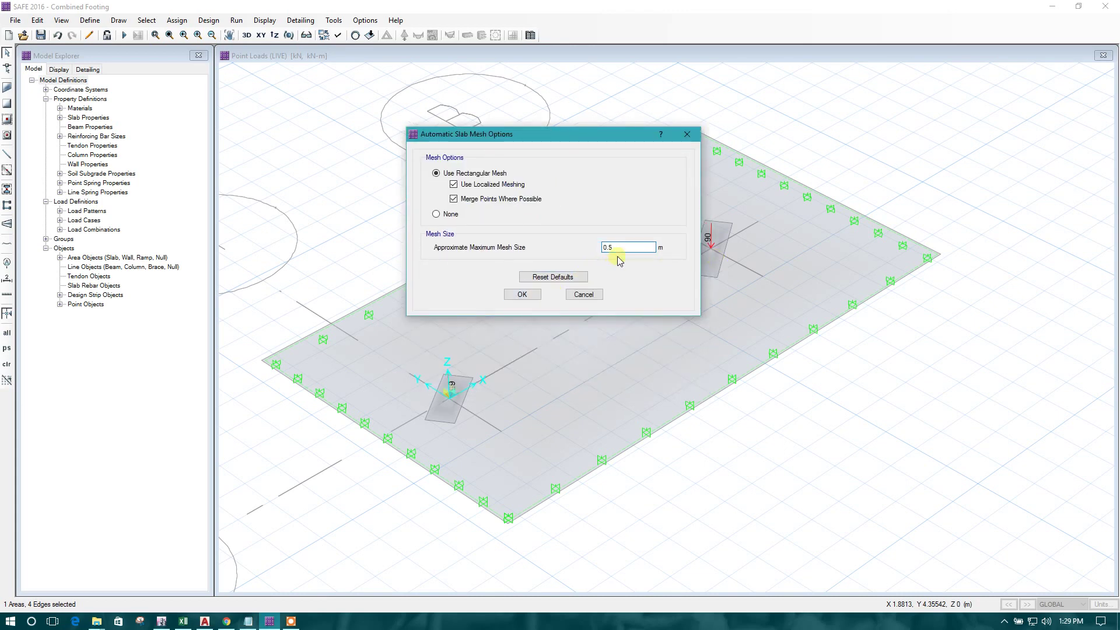
left_click(533, 295)
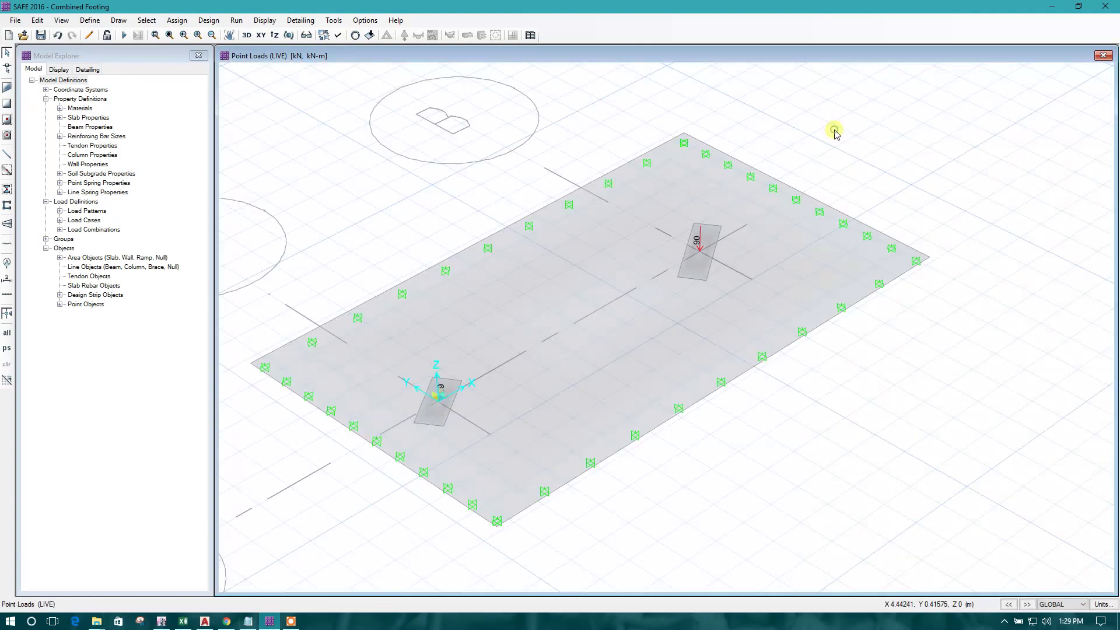
- Run the analysis and design, and examine the displacement contours of the footing for the DEAD case
left_click(123, 35)
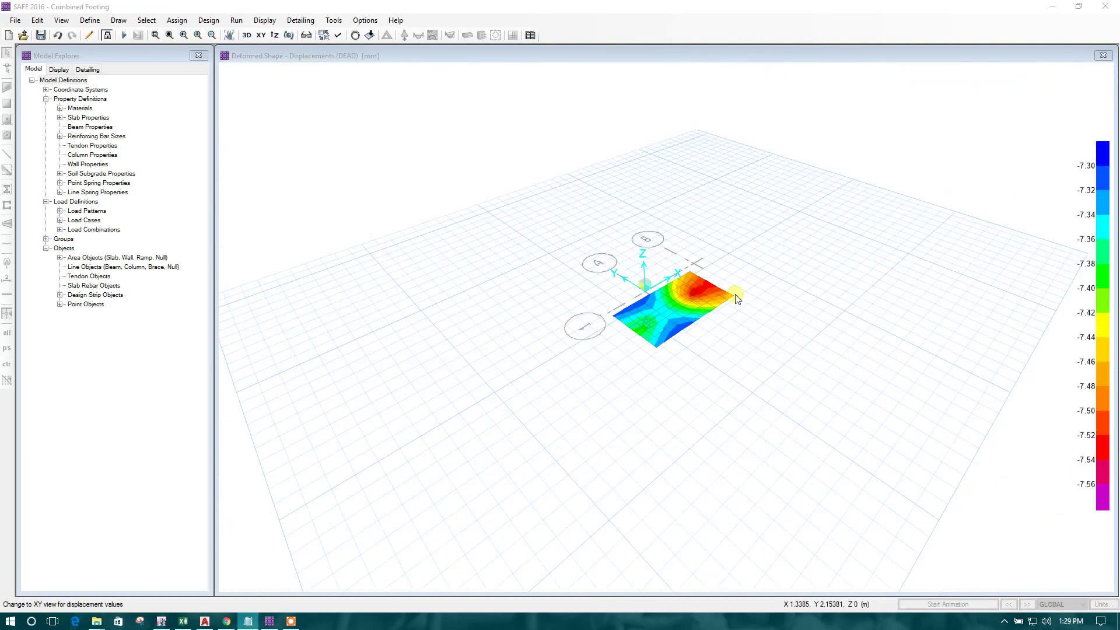
scroll(695, 309, "up", 2)
scroll(669, 230, "up", 1)
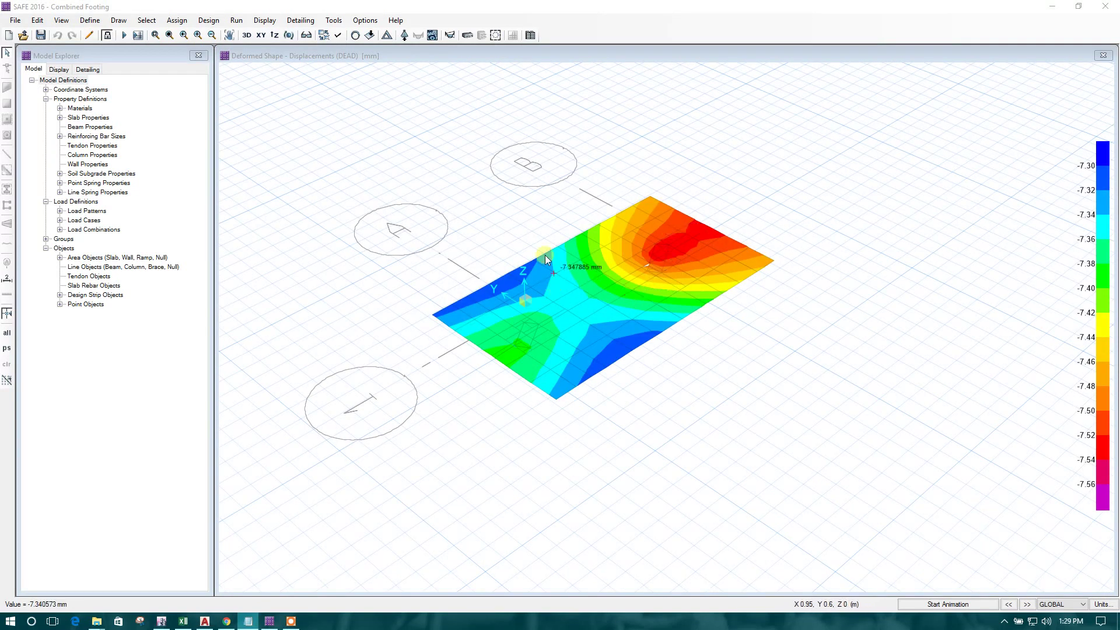
left_click(478, 195)
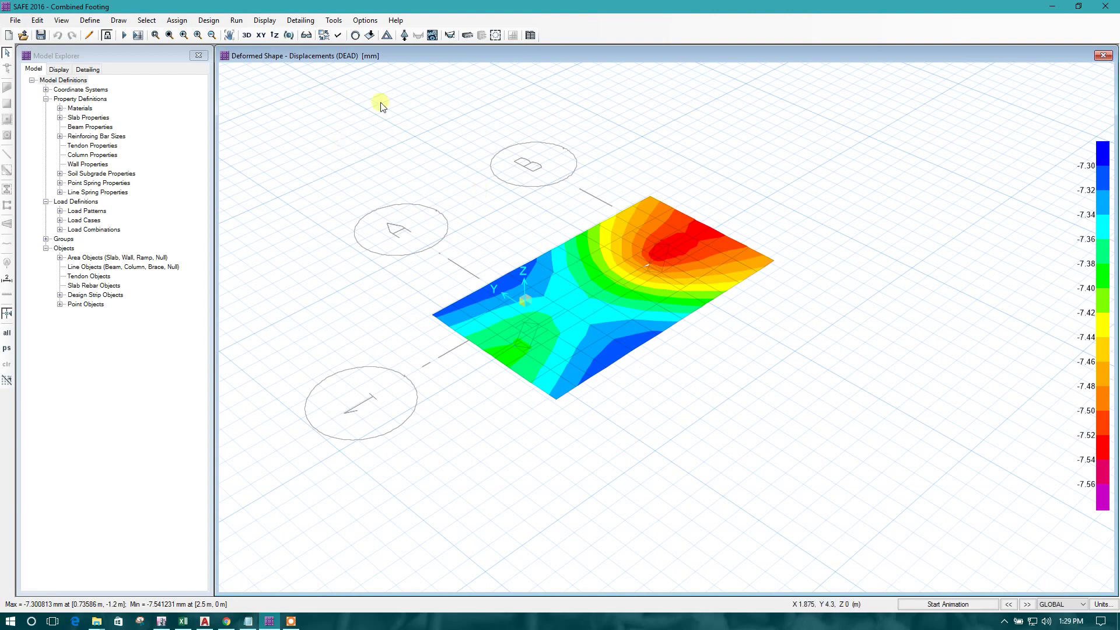
scroll(661, 284, "up", 1)
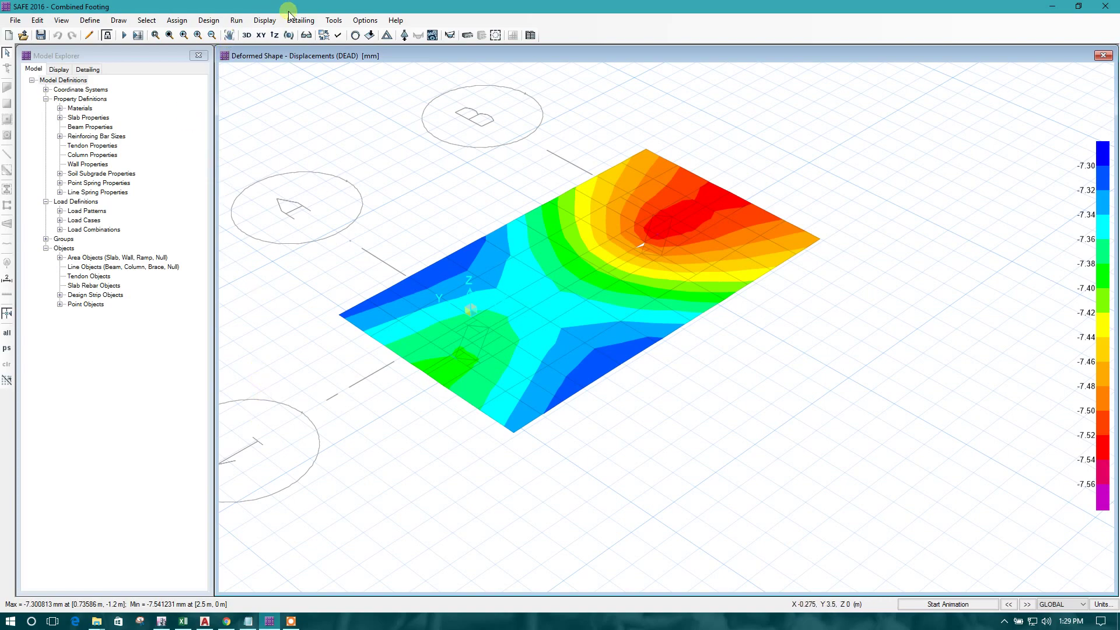
left_click(432, 35)
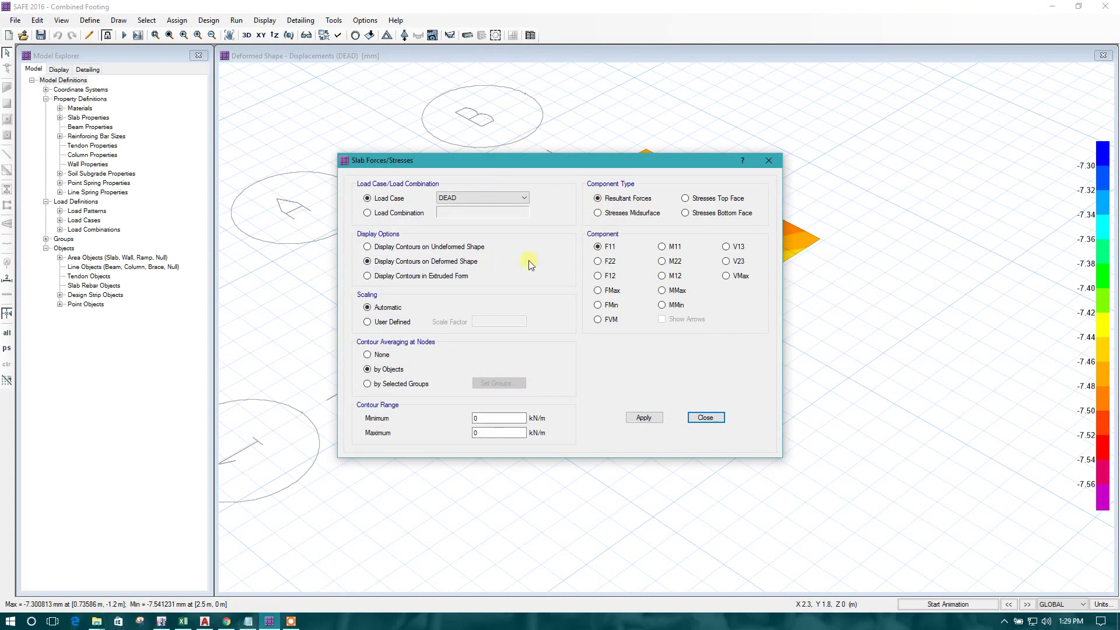
left_click(705, 418)
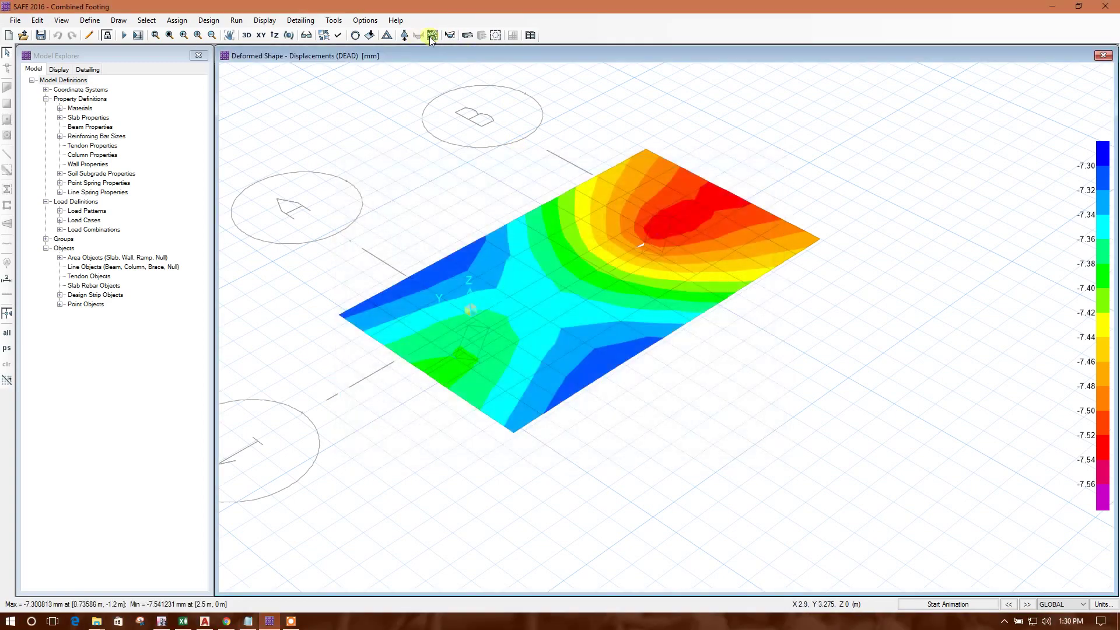
left_click(265, 21)
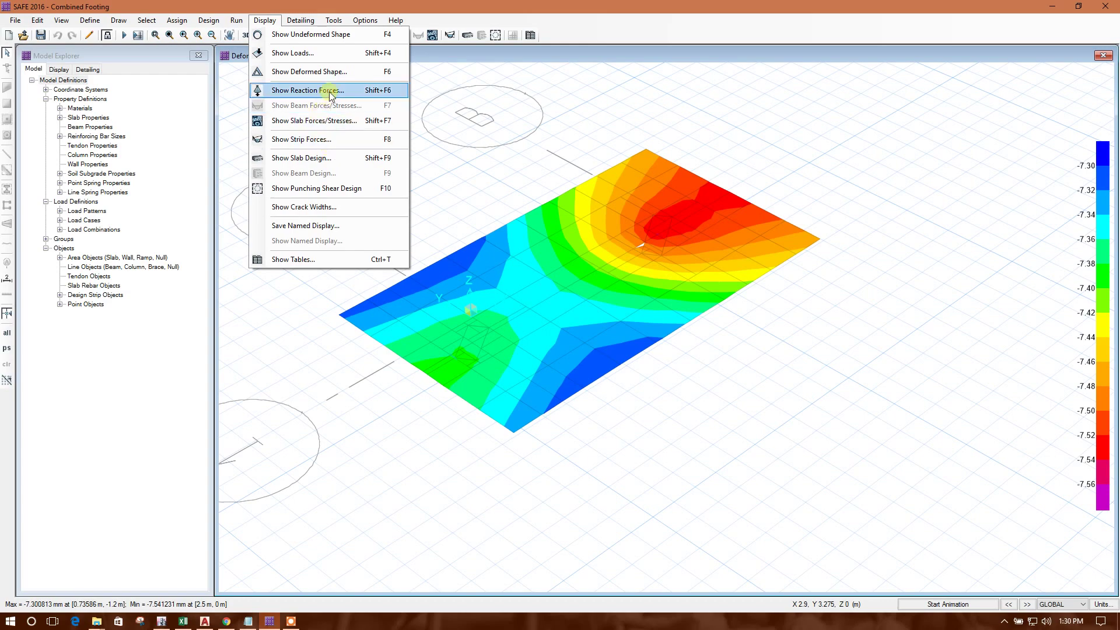
left_click(308, 72)
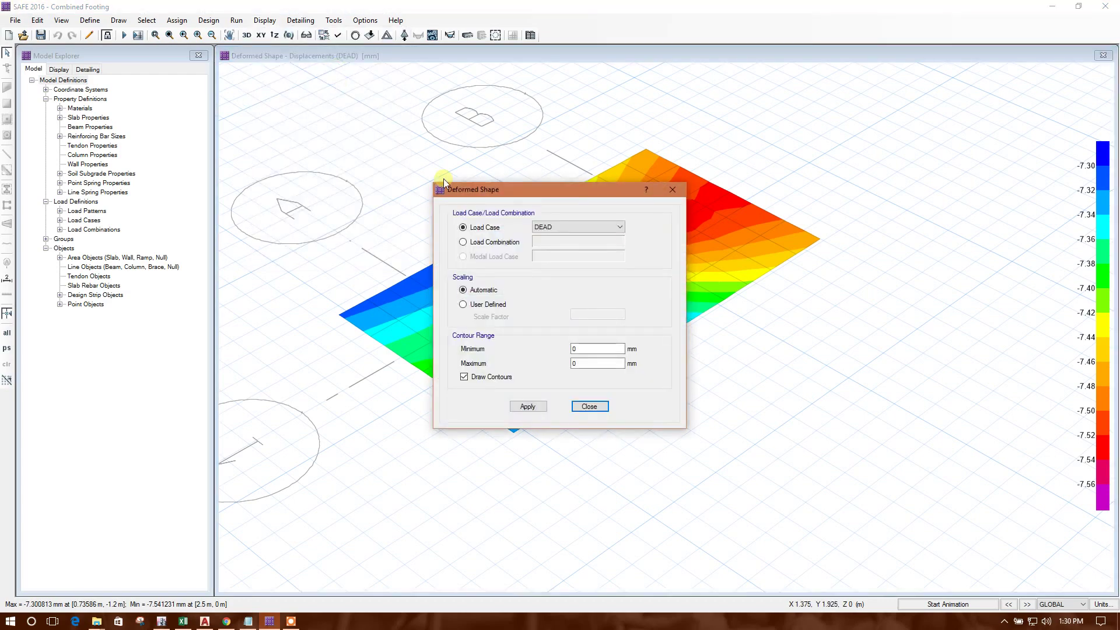
left_click(589, 406)
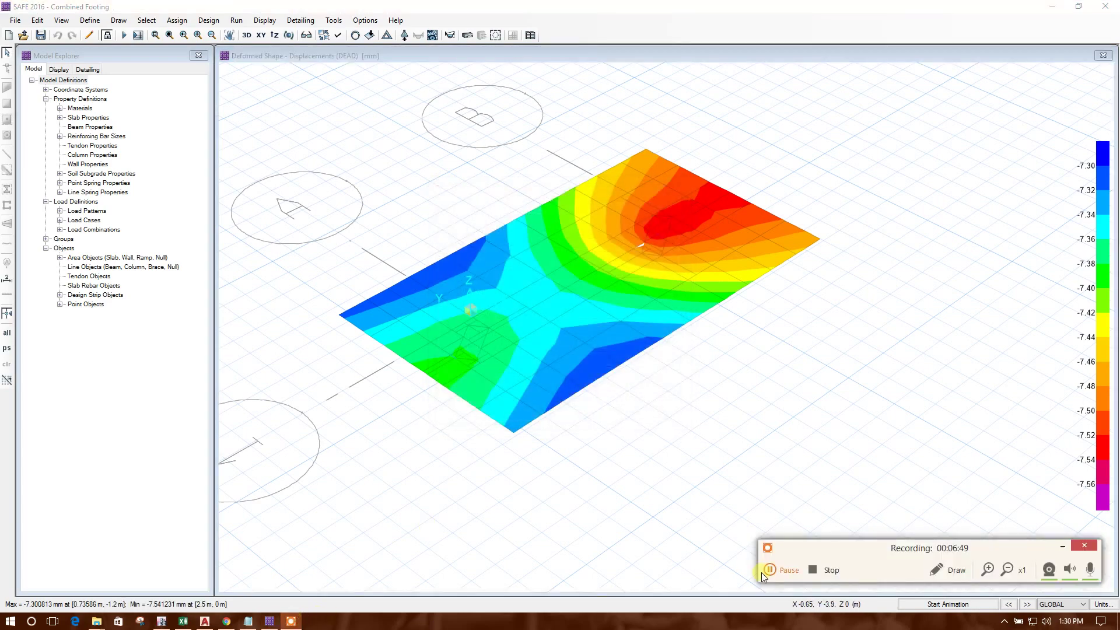
left_click(768, 570)
left_click(1060, 547)
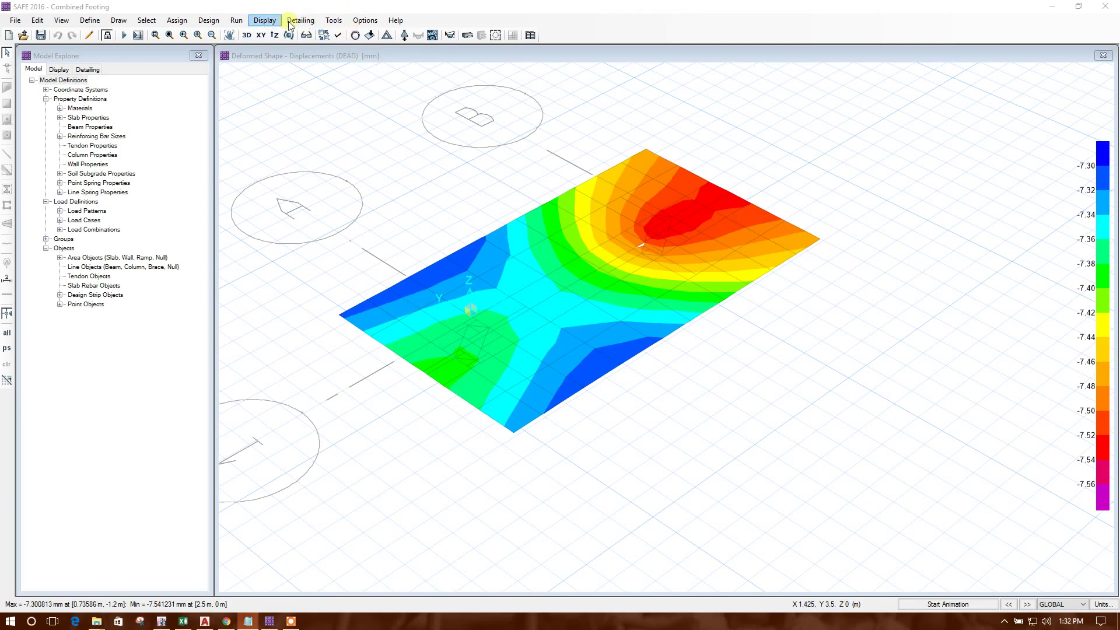
- Display the soil pressure contours for the SERVICE load combination and inspect the values around both columns
left_click(265, 21)
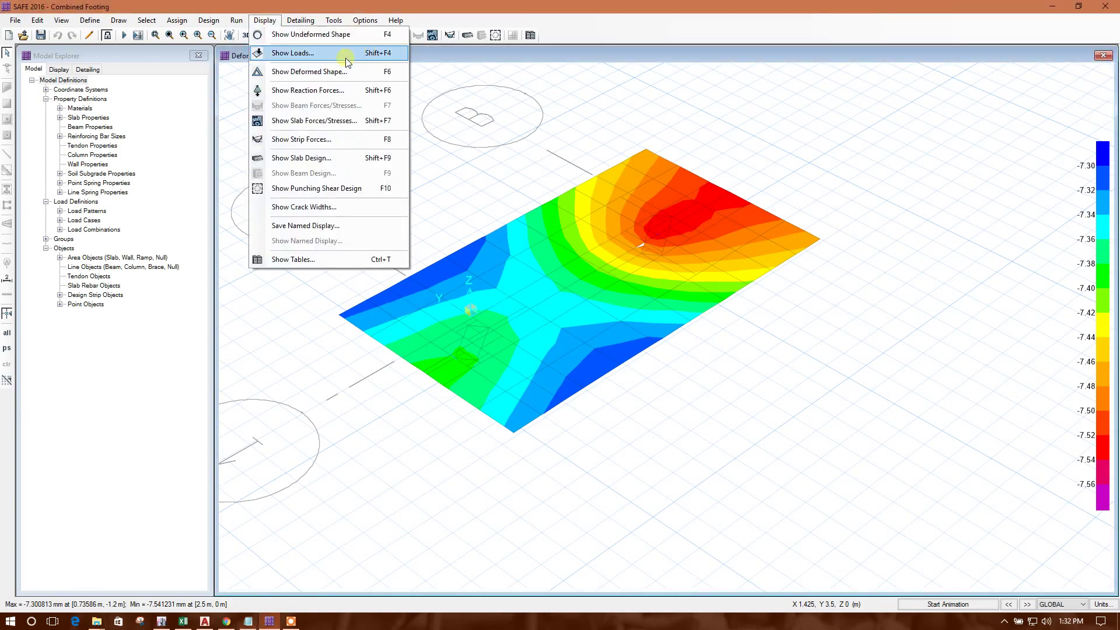
left_click(341, 90)
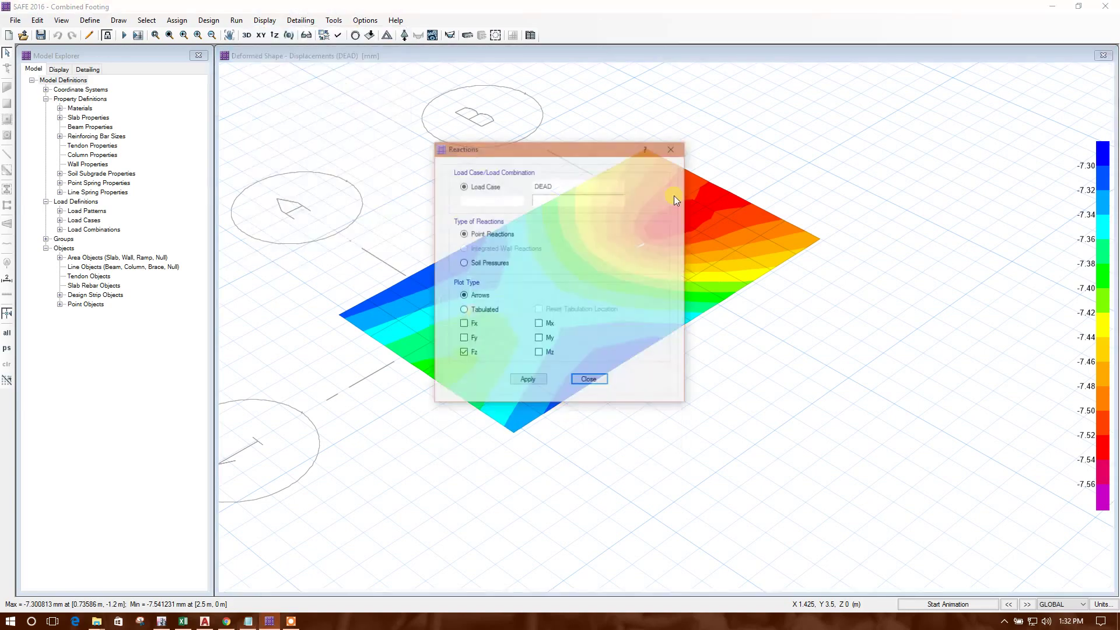
left_click(490, 262)
left_click_drag(554, 153, 824, 97)
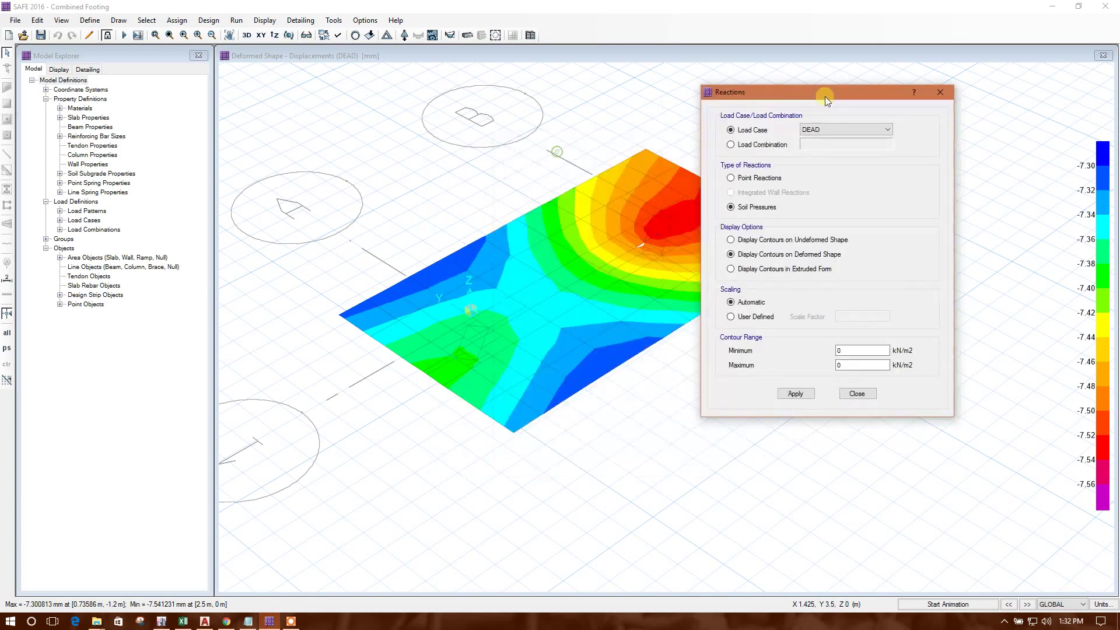
left_click(768, 144)
left_click(831, 142)
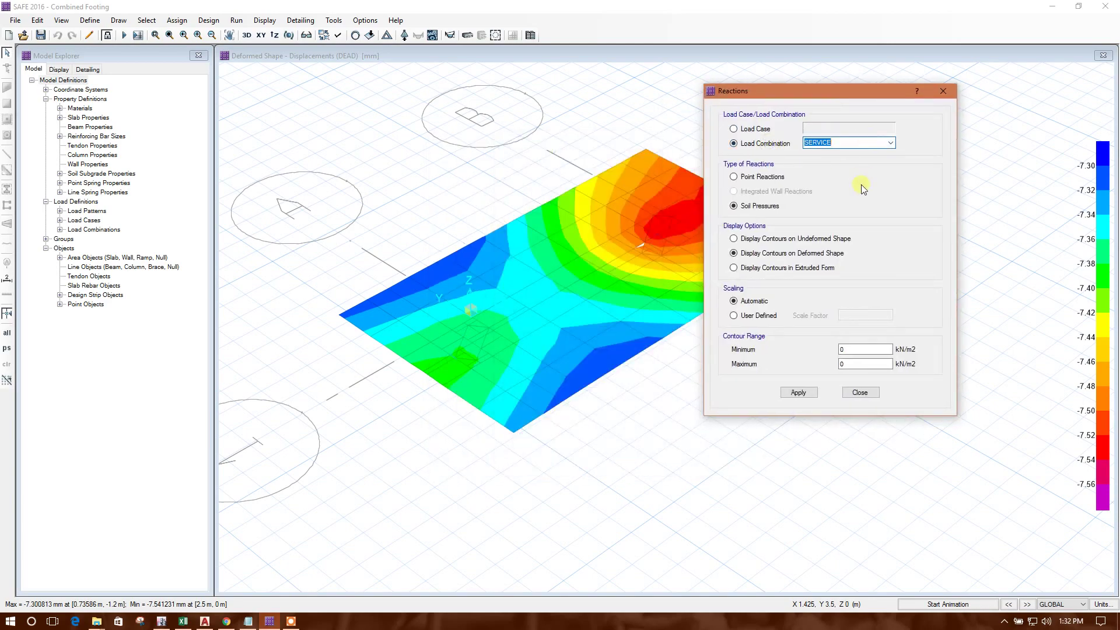
left_click(797, 392)
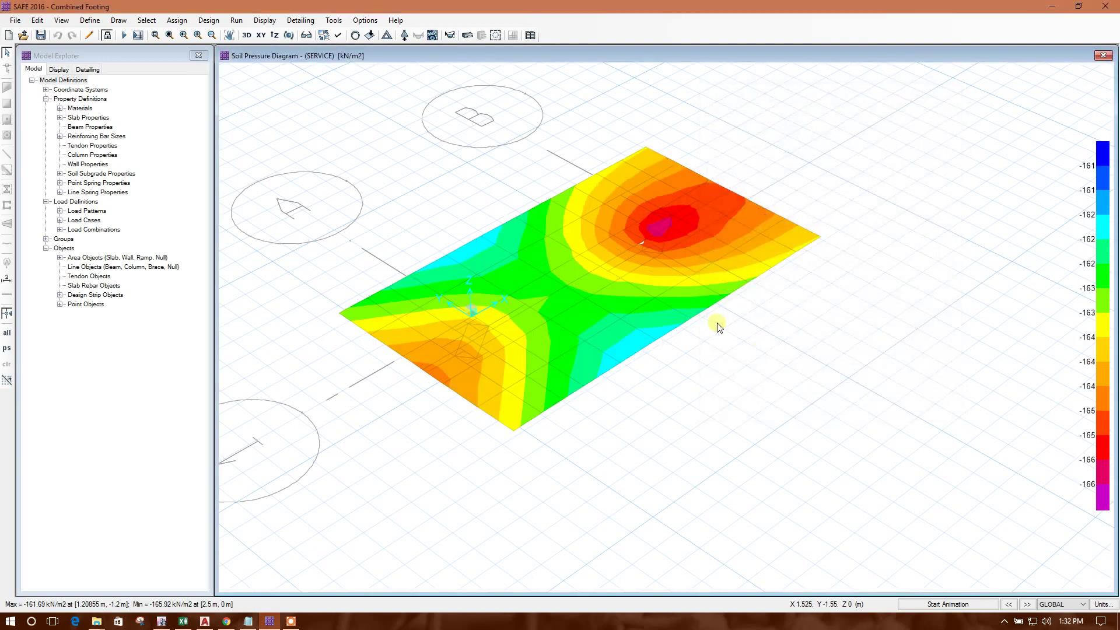
mouse_move(663, 271)
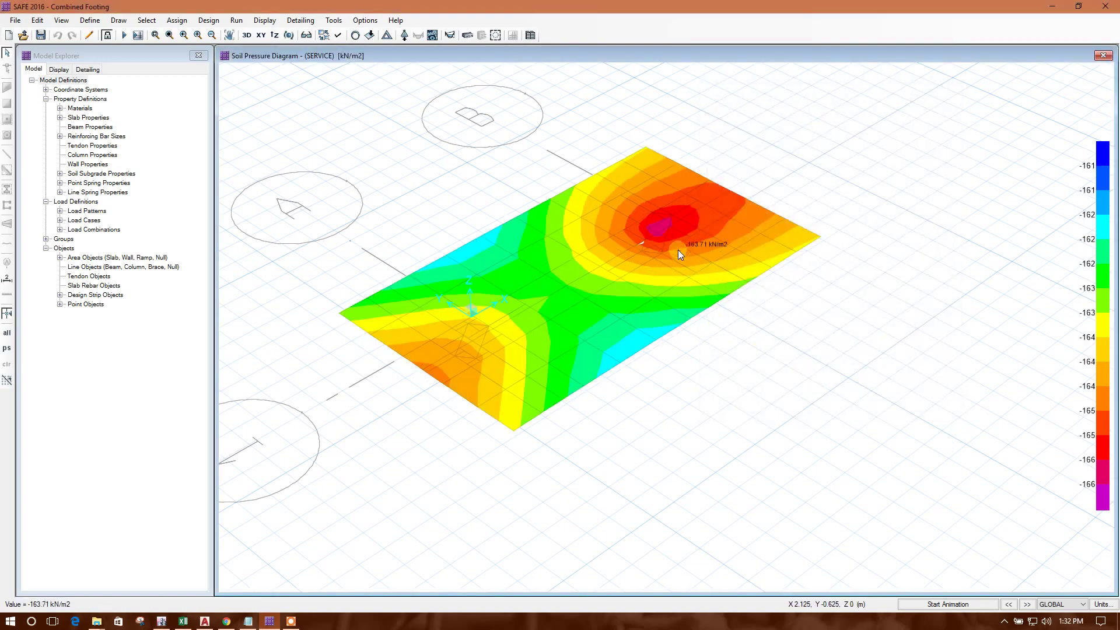
mouse_move(580, 302)
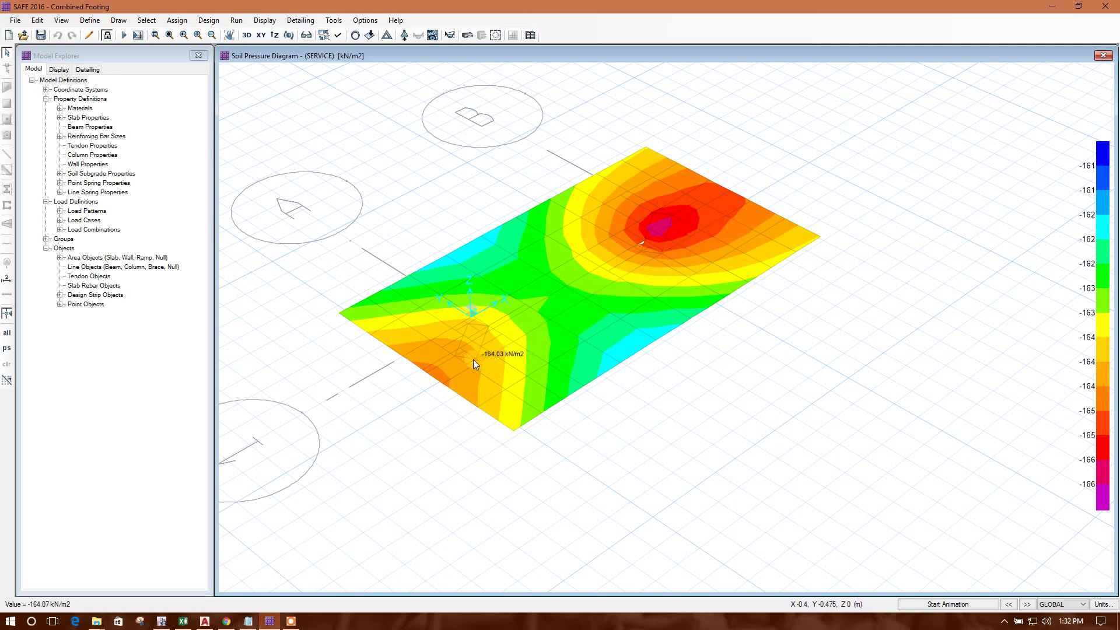
left_click(440, 378)
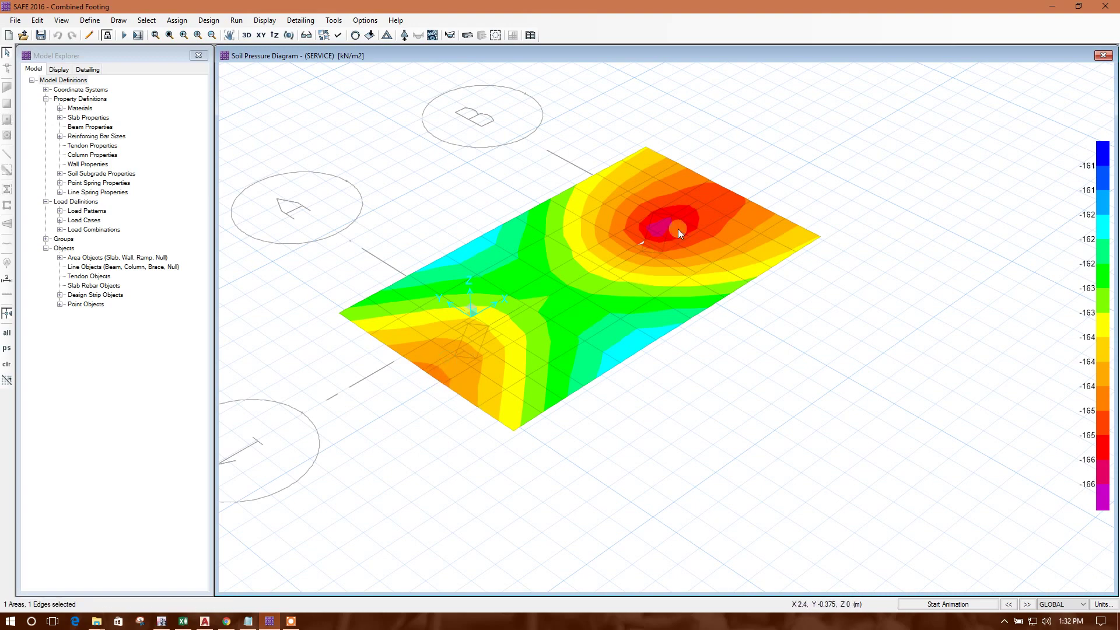
scroll(648, 291, "down", 3)
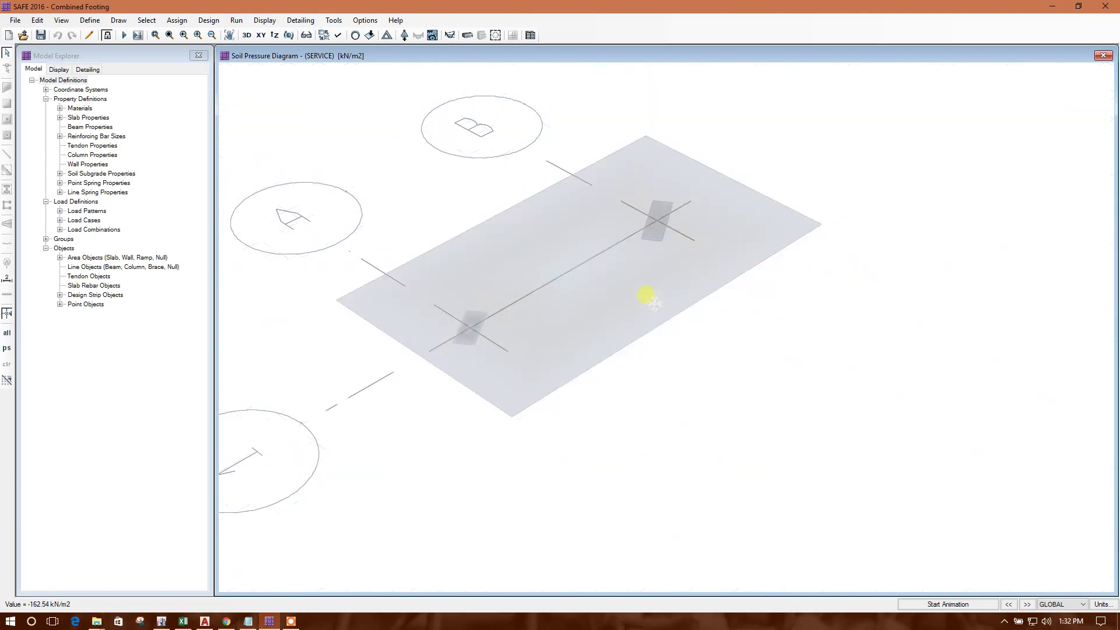
- Switch to Excel, check the allowable bearing capacity of 150 kN/m² against the soil pressures, and return to SAFE 2016
scroll(673, 242, "up", 2)
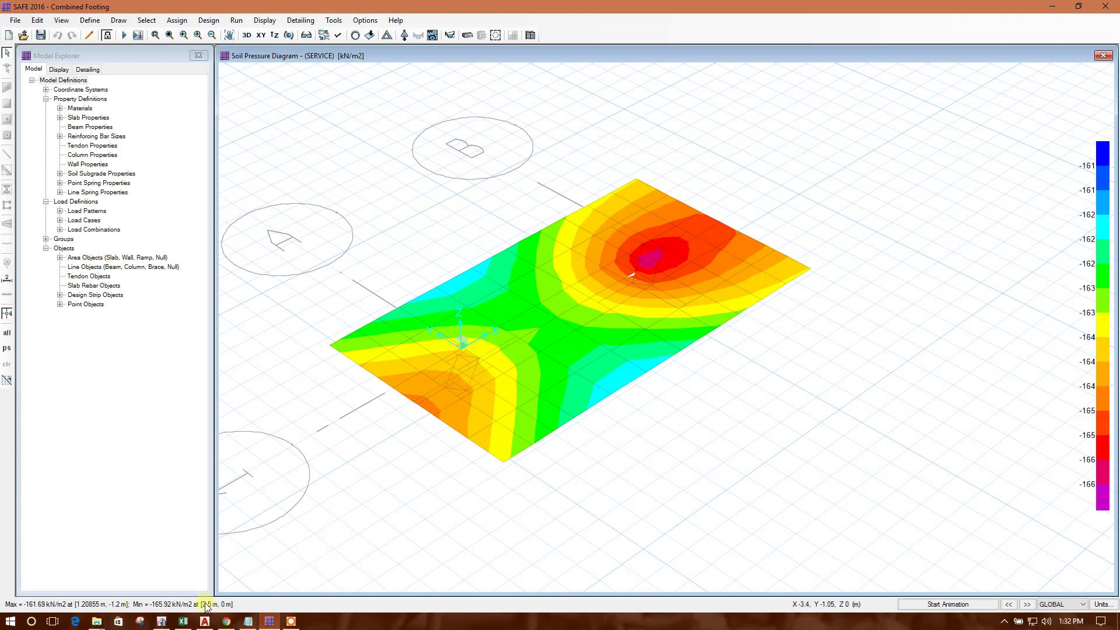
left_click(182, 621)
left_click(275, 196)
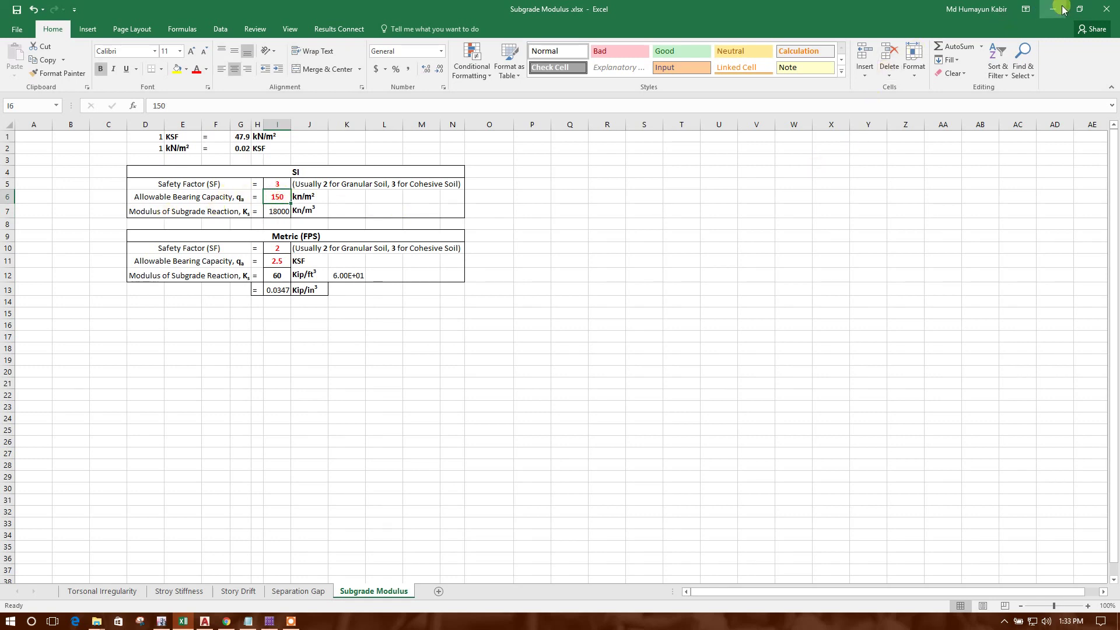
left_click(1043, 13)
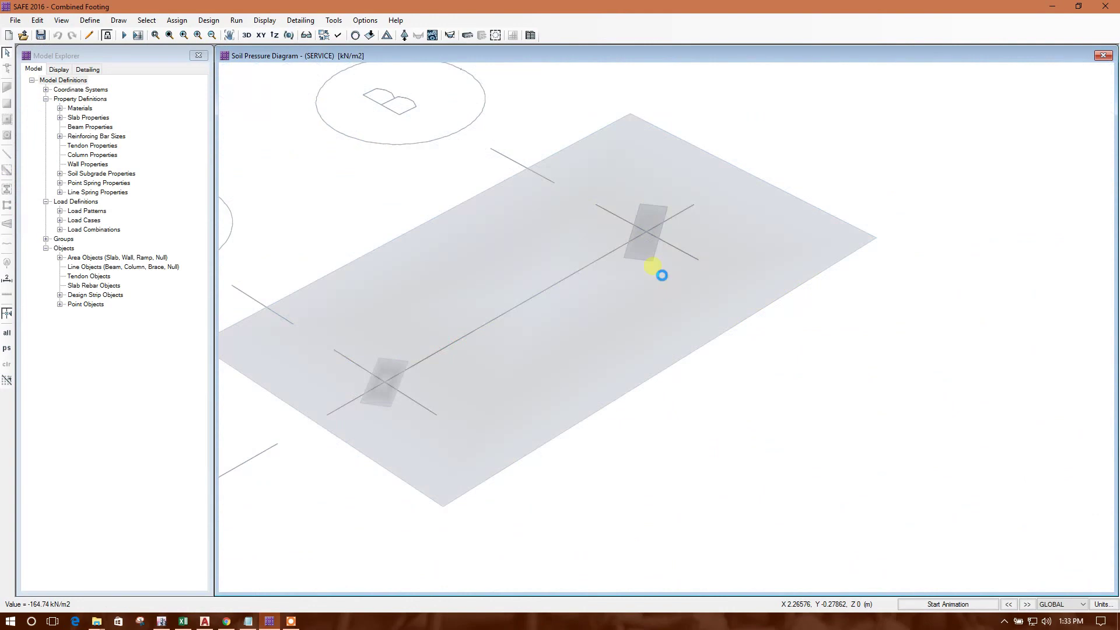
- Unlock the model and move the two corner points of the footing's right edge, beyond grid B, by 0.1 m in X
left_click(108, 36)
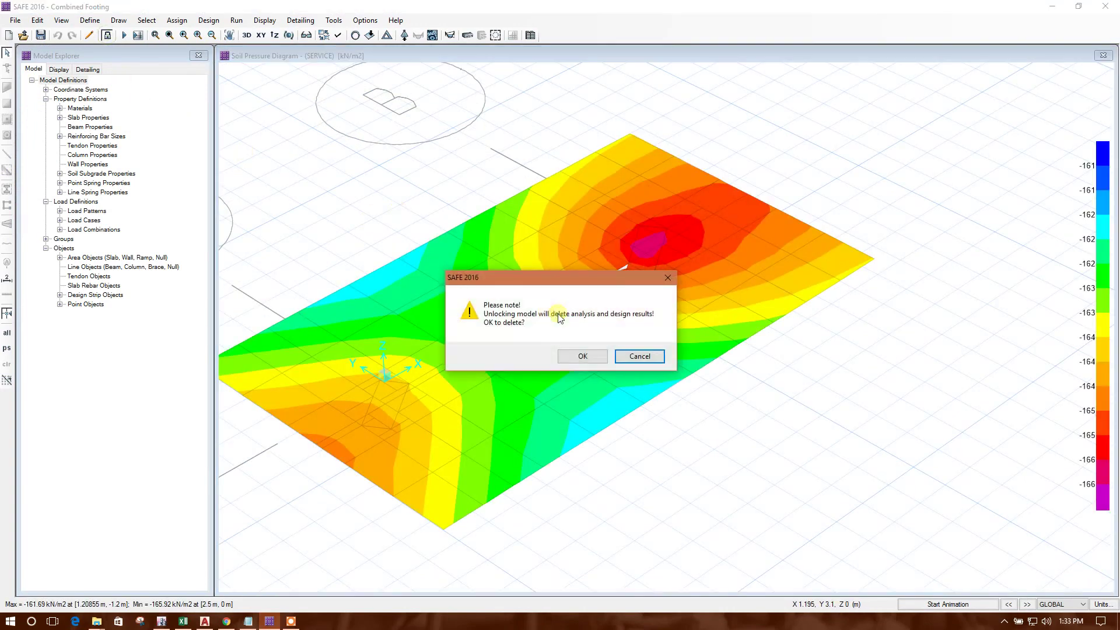
left_click(582, 357)
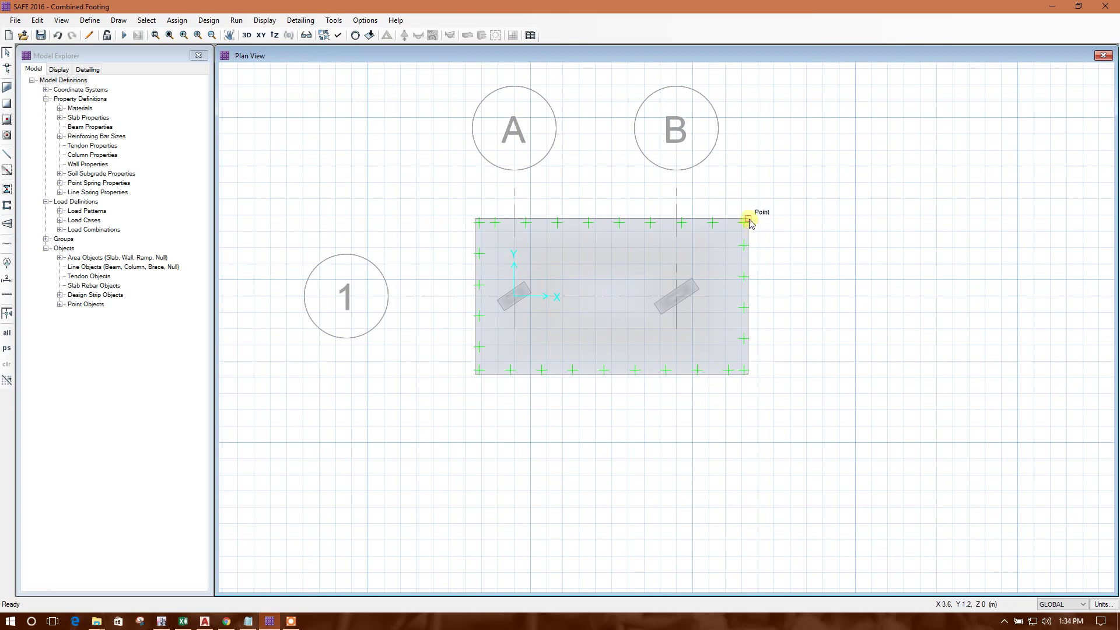
left_click(748, 220)
left_click(748, 374)
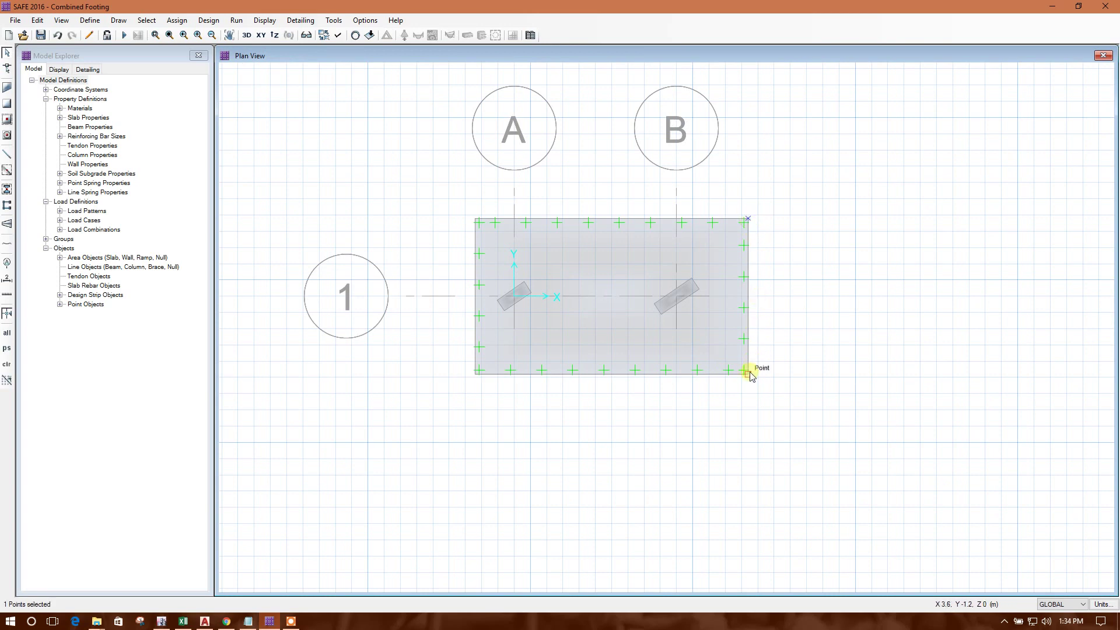
left_click(37, 20)
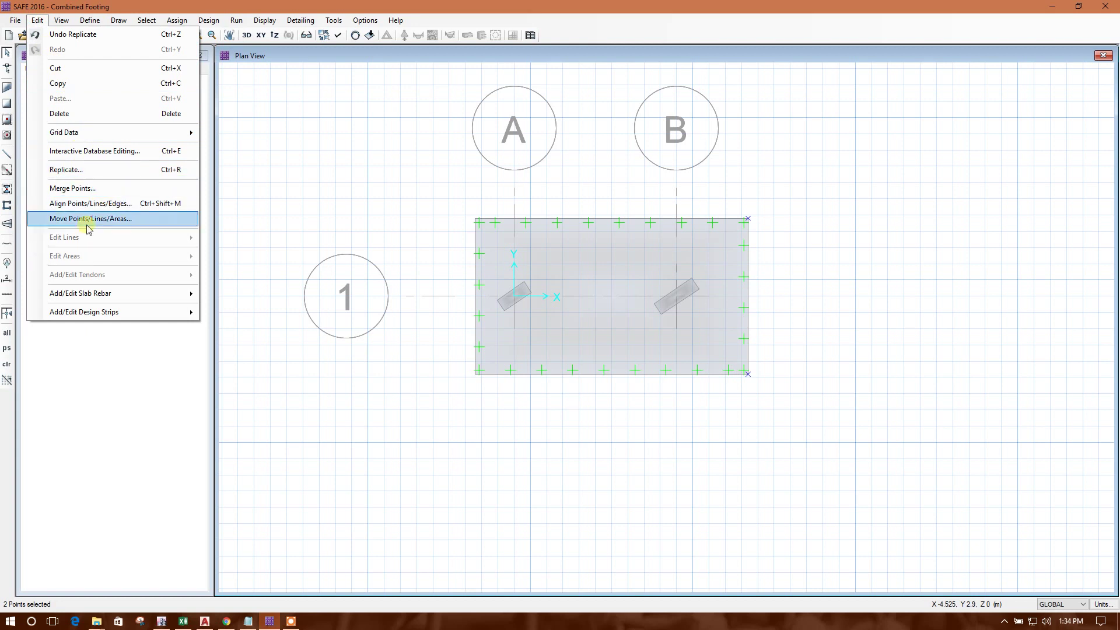
left_click(176, 19)
left_click(37, 21)
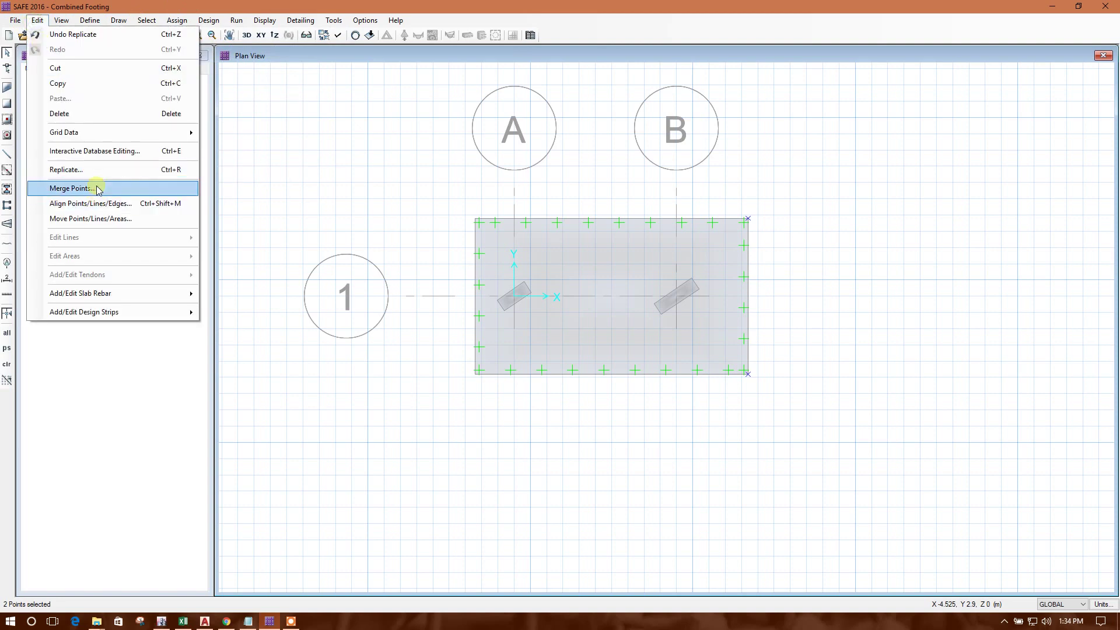
left_click(93, 218)
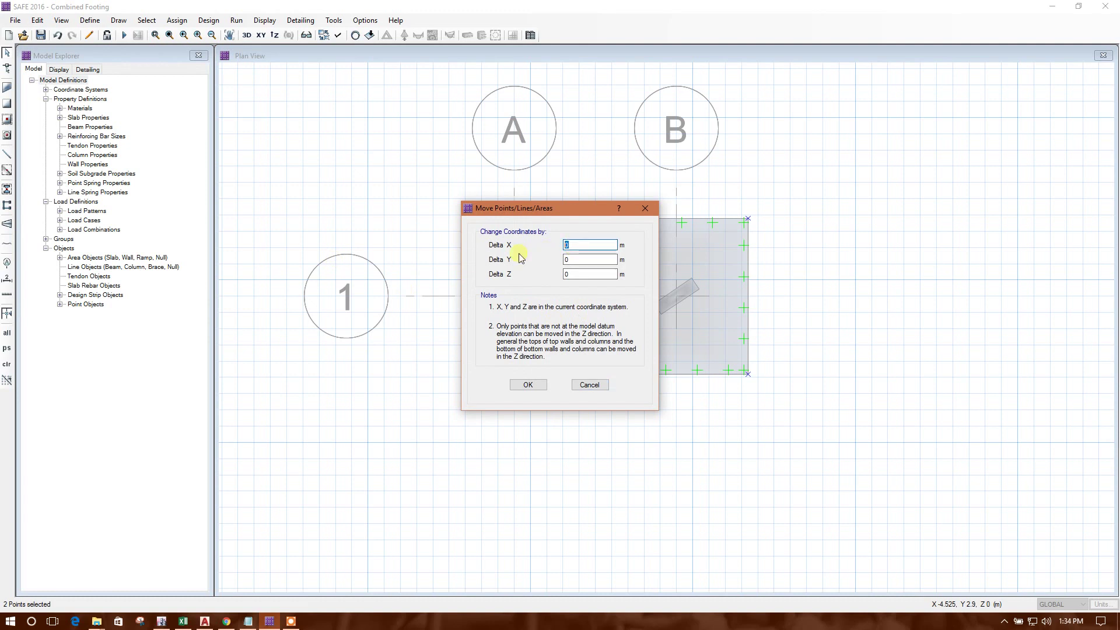
type("1")
left_click(527, 385)
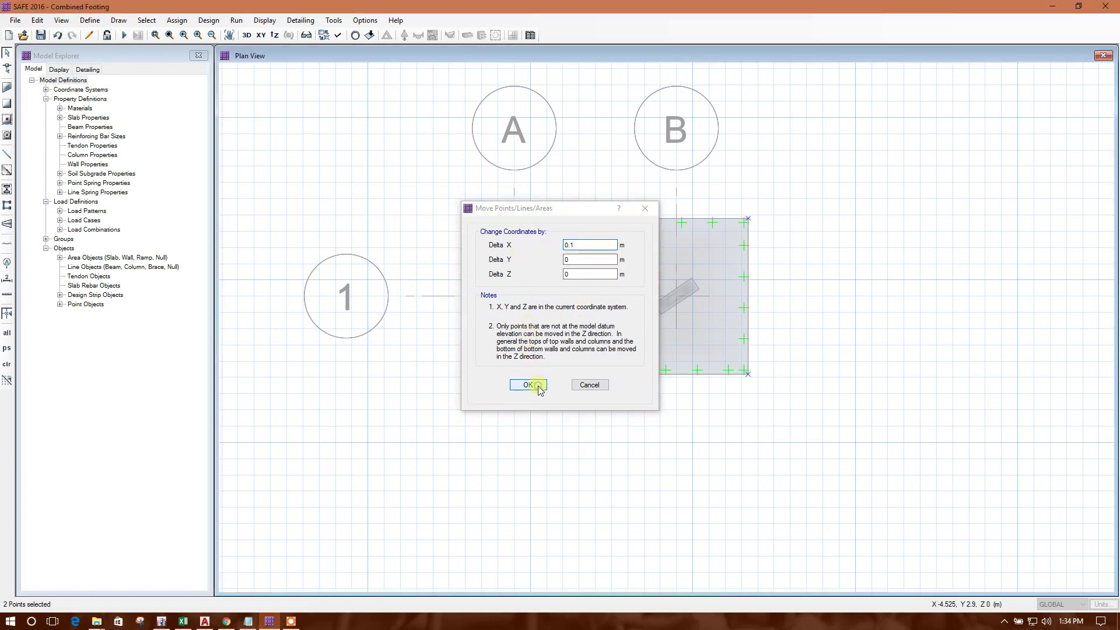
- Move the two corner points of the footing's left edge, beside grid A, by -0.1 m in X
scroll(714, 329, "up", 3)
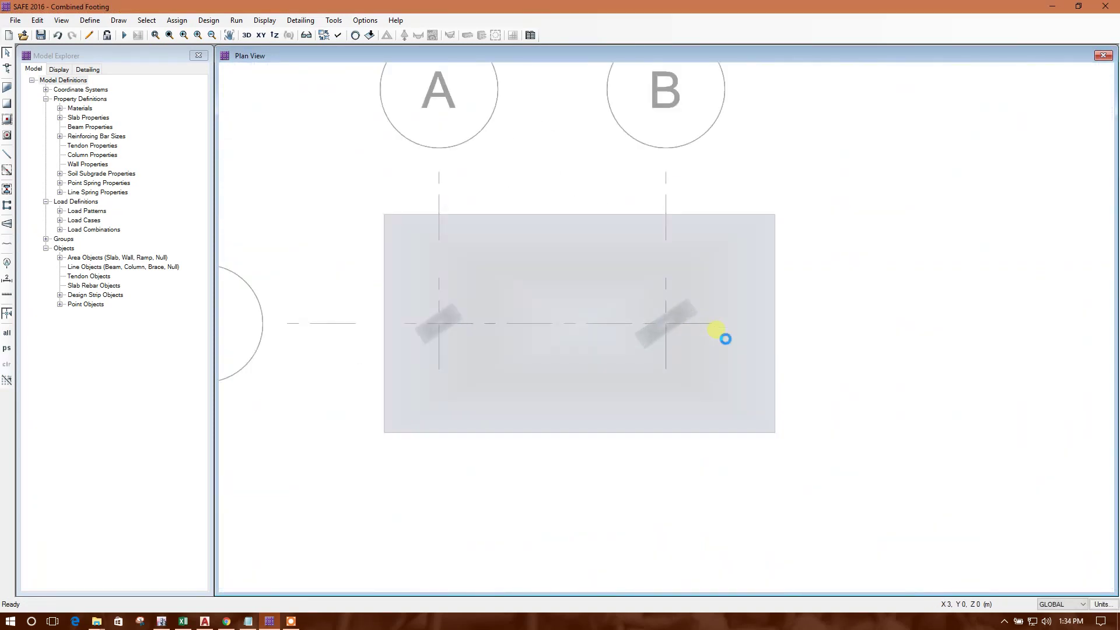
left_click(384, 215)
left_click(384, 432)
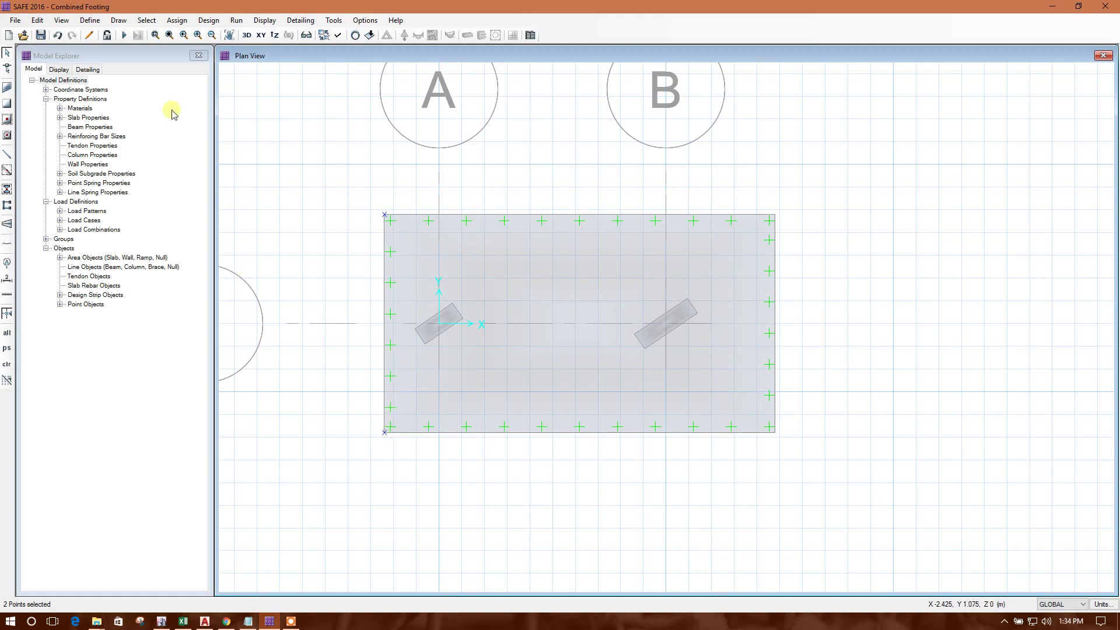
left_click(37, 20)
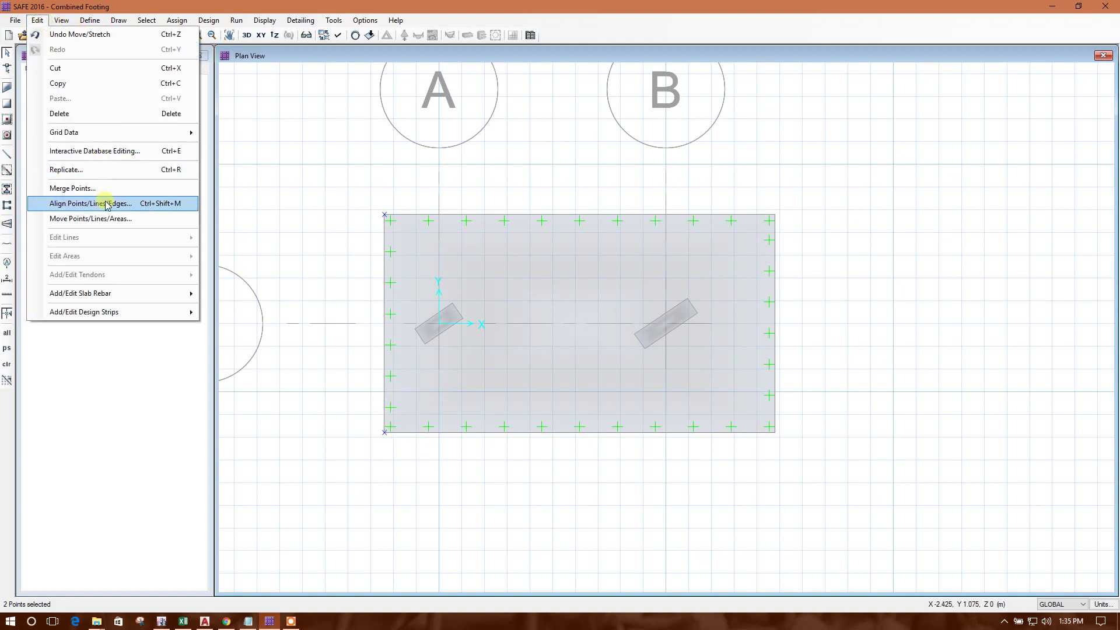
left_click(96, 218)
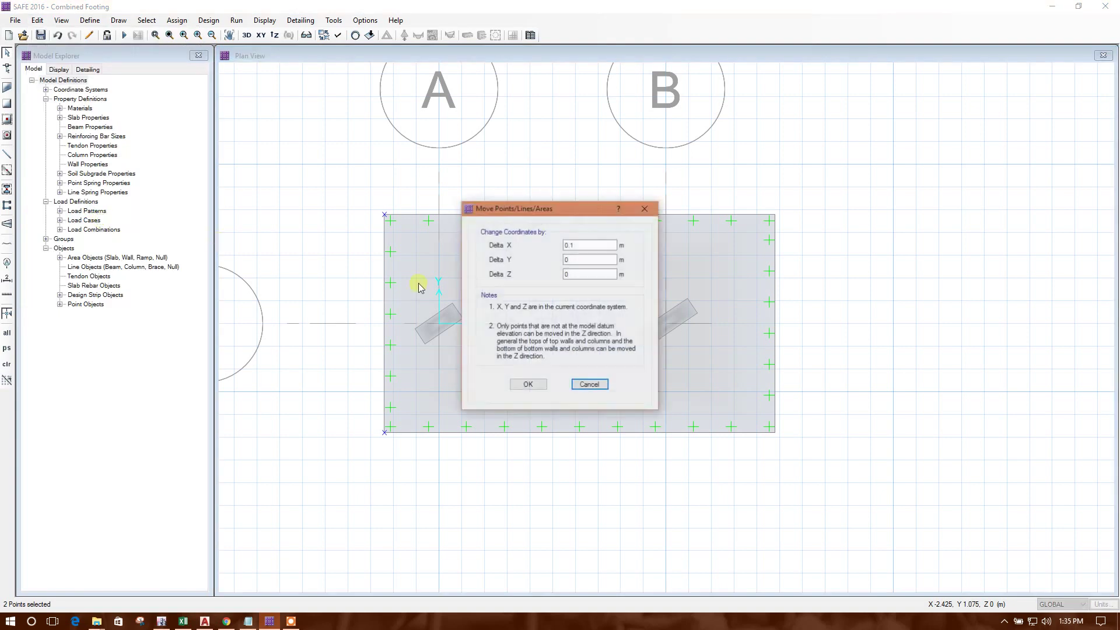
left_click(566, 245)
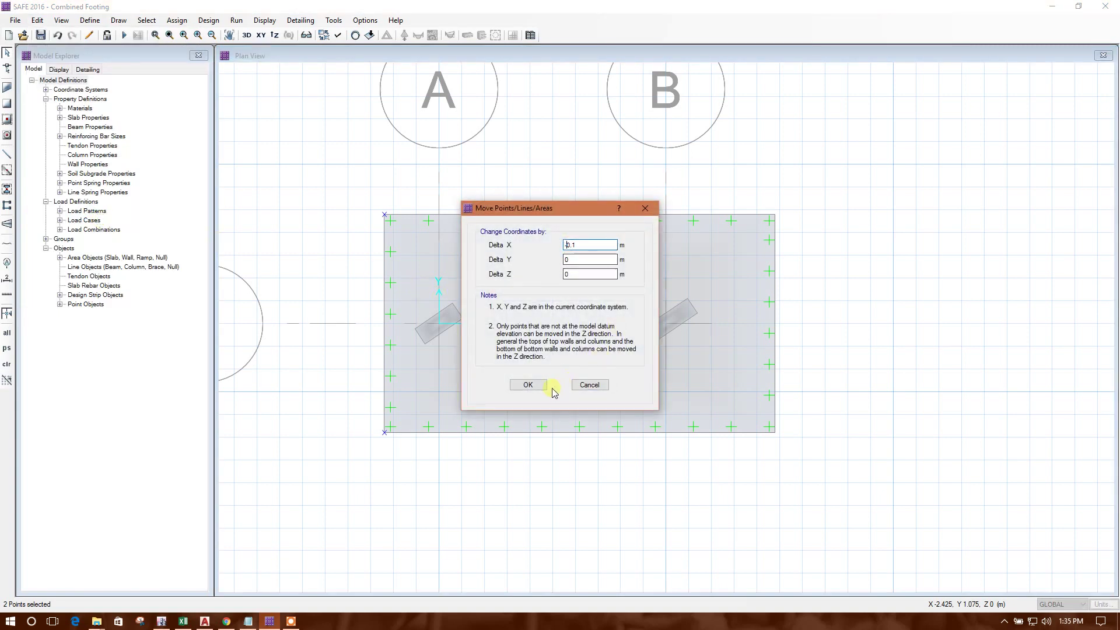
left_click(527, 385)
- Rerun the analysis of the lengthened footing and inspect the SERVICE soil pressures at both columns and along the edges
scroll(719, 329, "down", 4)
scroll(654, 334, "up", 2)
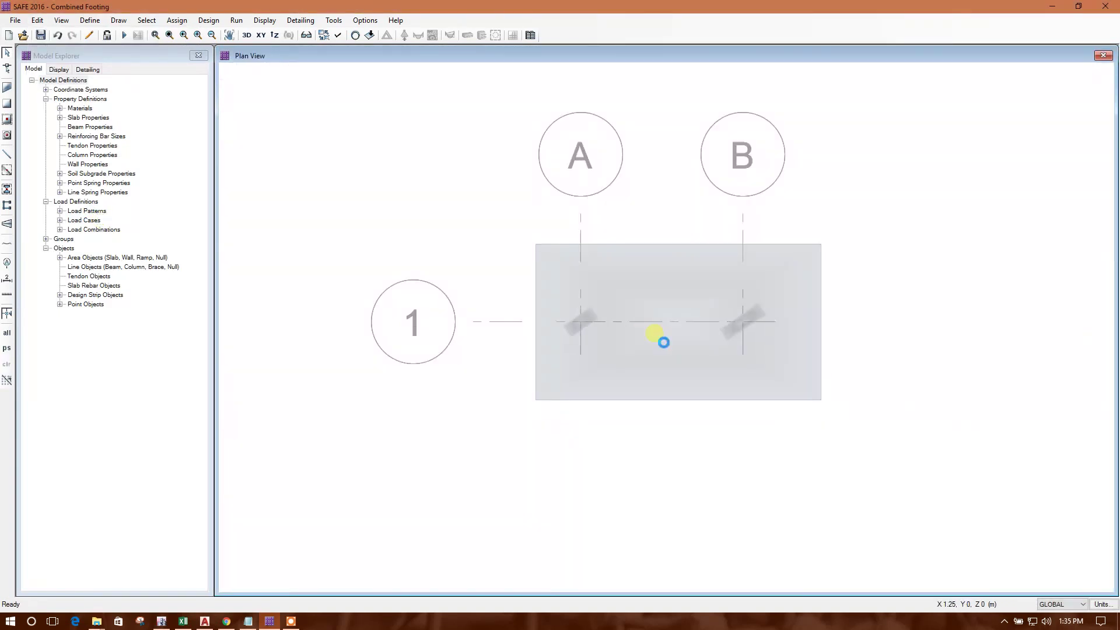
scroll(623, 280, "up", 1)
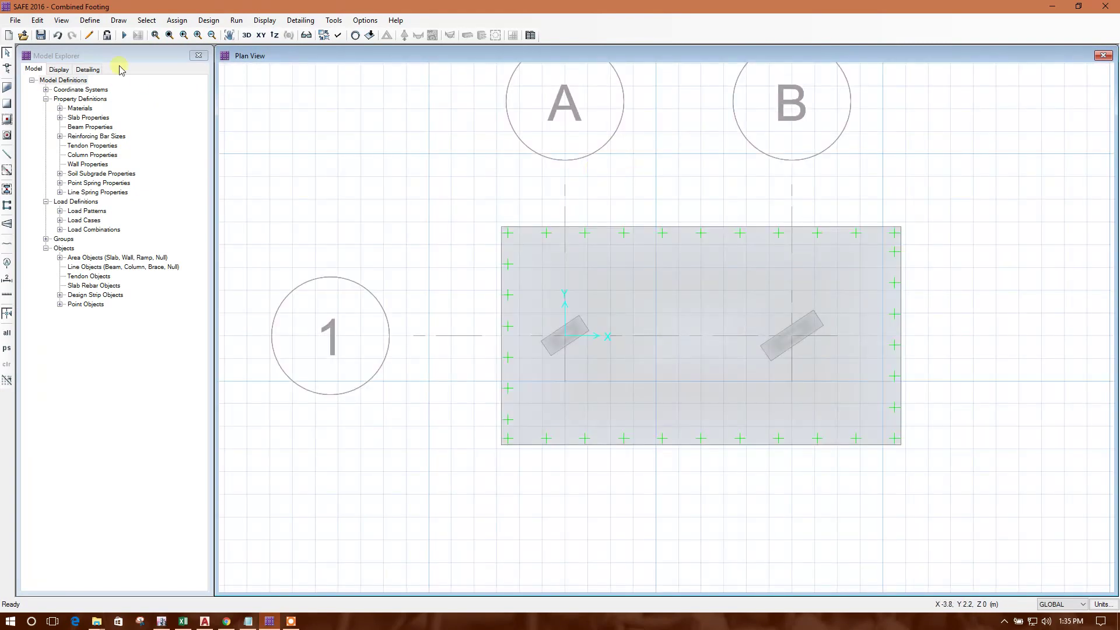
left_click(124, 35)
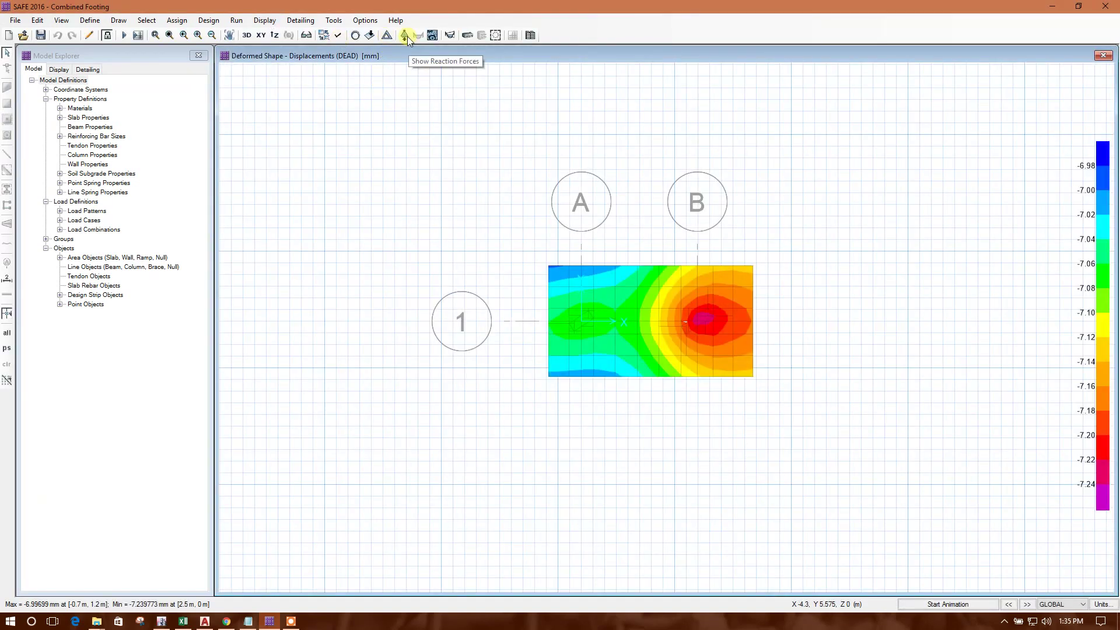
left_click(405, 35)
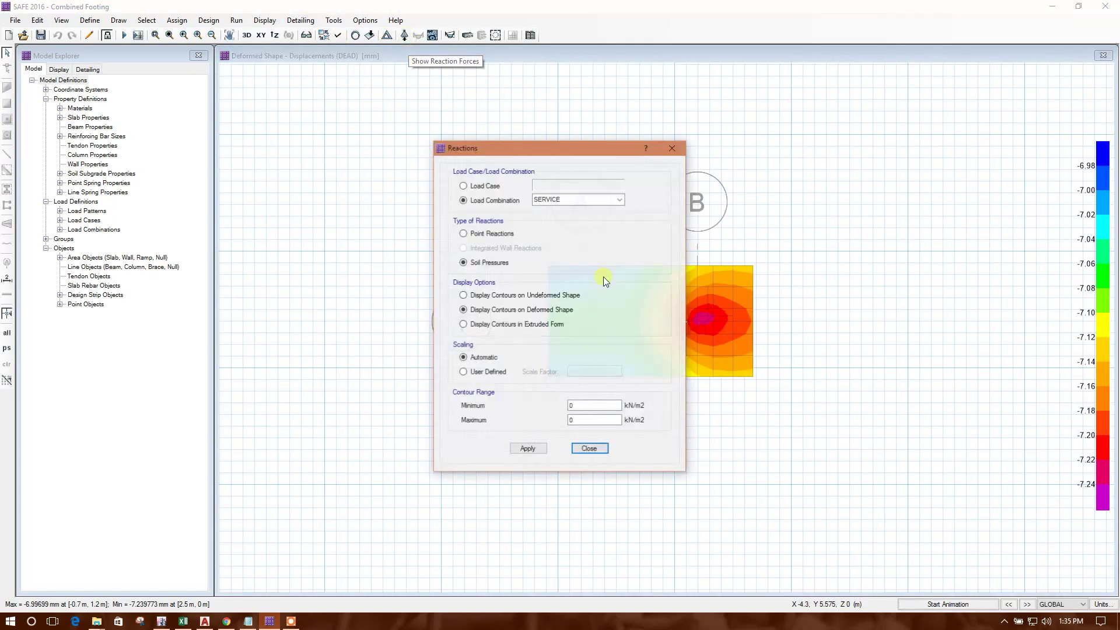
left_click(536, 446)
left_click(597, 453)
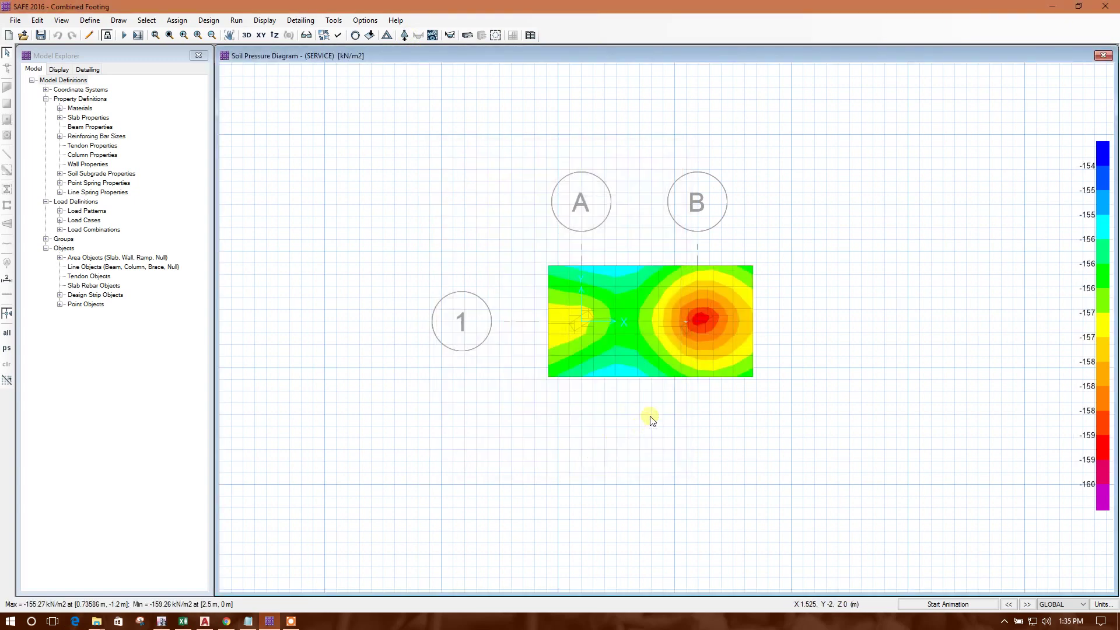
mouse_move(695, 327)
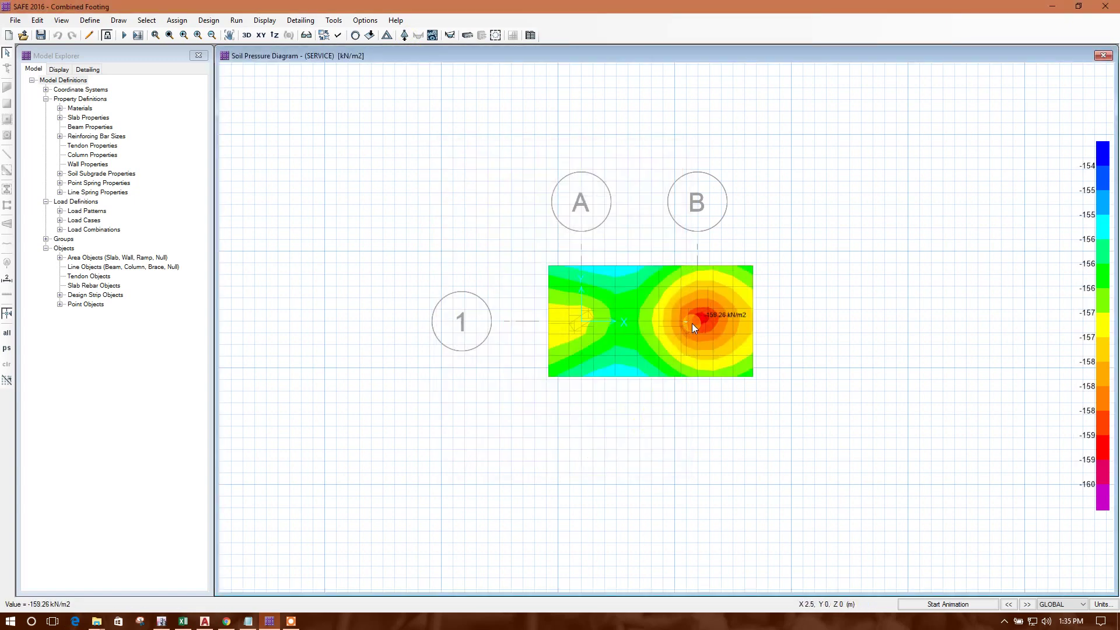
mouse_move(576, 324)
scroll(703, 351, "up", 2)
mouse_move(493, 241)
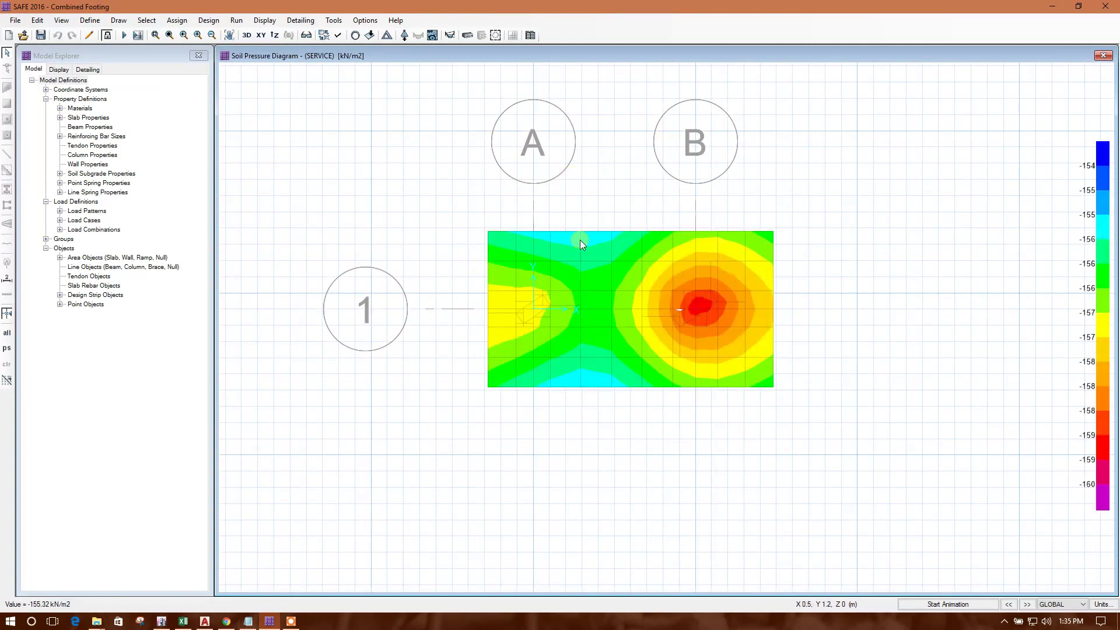
- Unlock the model and move the two corner points of the footing's upper edge by 0 m in X and 0.1 m in Y
left_click(89, 35)
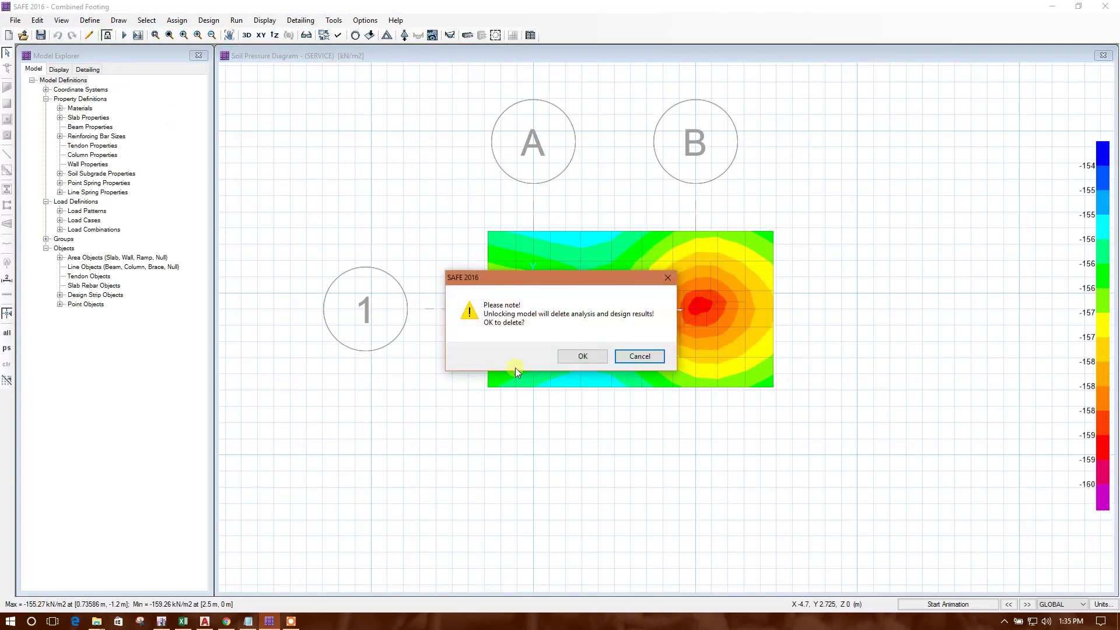
left_click(580, 355)
left_click(491, 232)
left_click(773, 232)
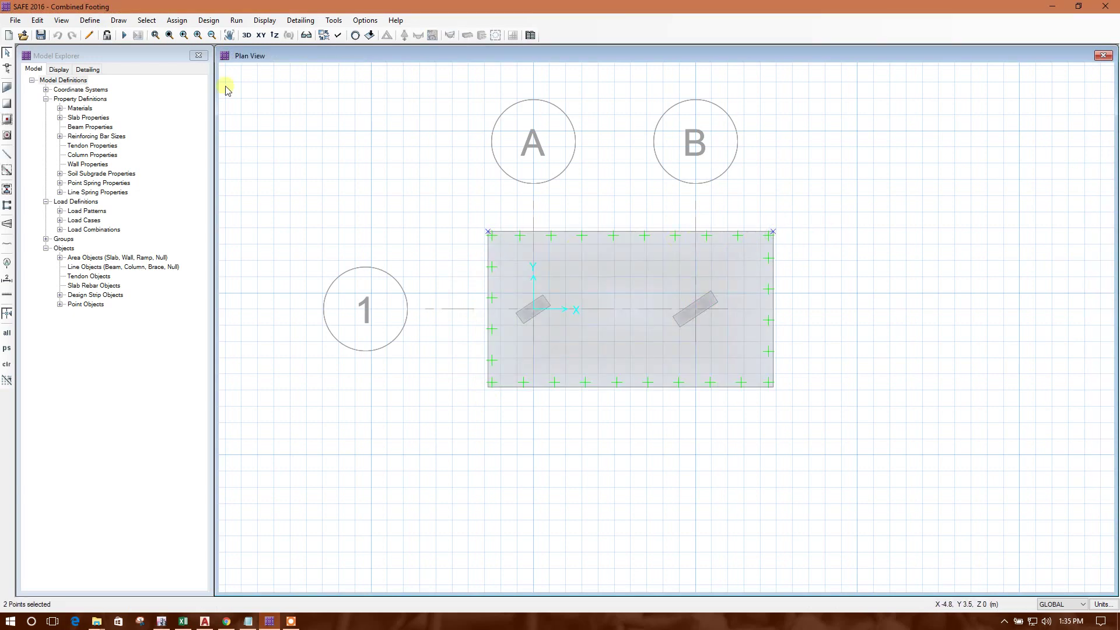
left_click(38, 19)
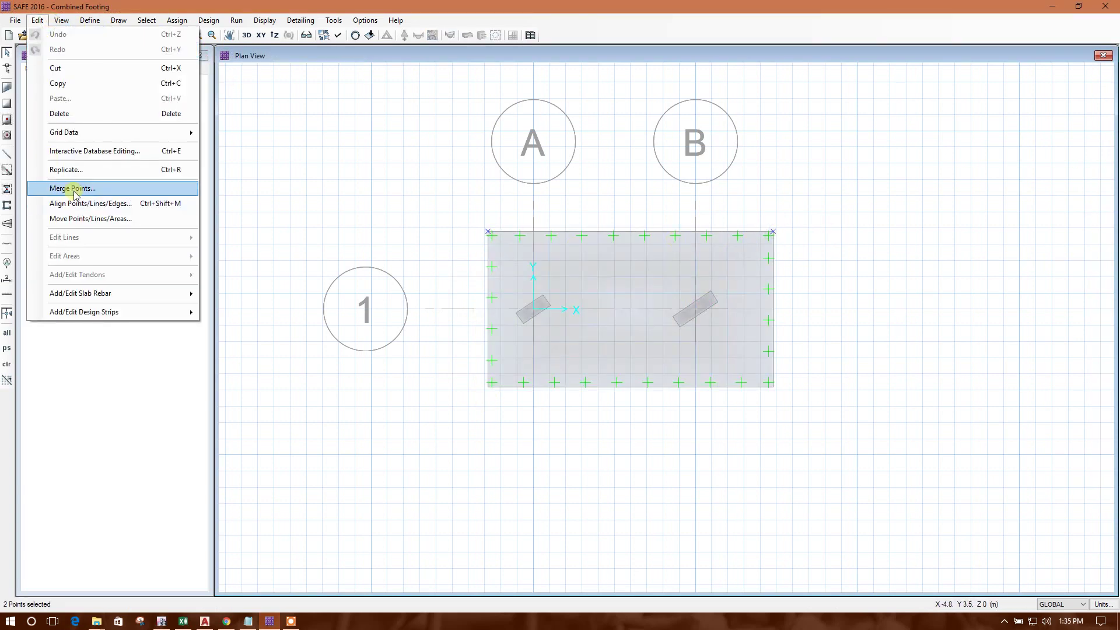
left_click(87, 219)
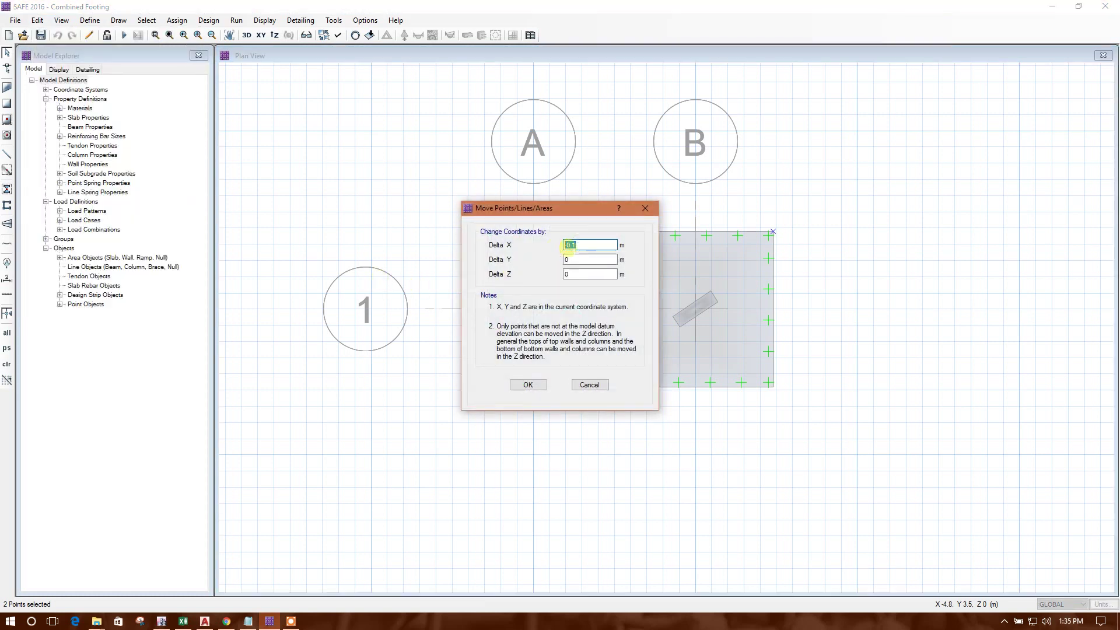
right_click(568, 245)
left_click(581, 272)
key("Tab")
type("-0.1")
left_click(527, 384)
- Move the two corner points of the footing's lower edge by -0.1 m in Y
scroll(711, 381, "up", 4)
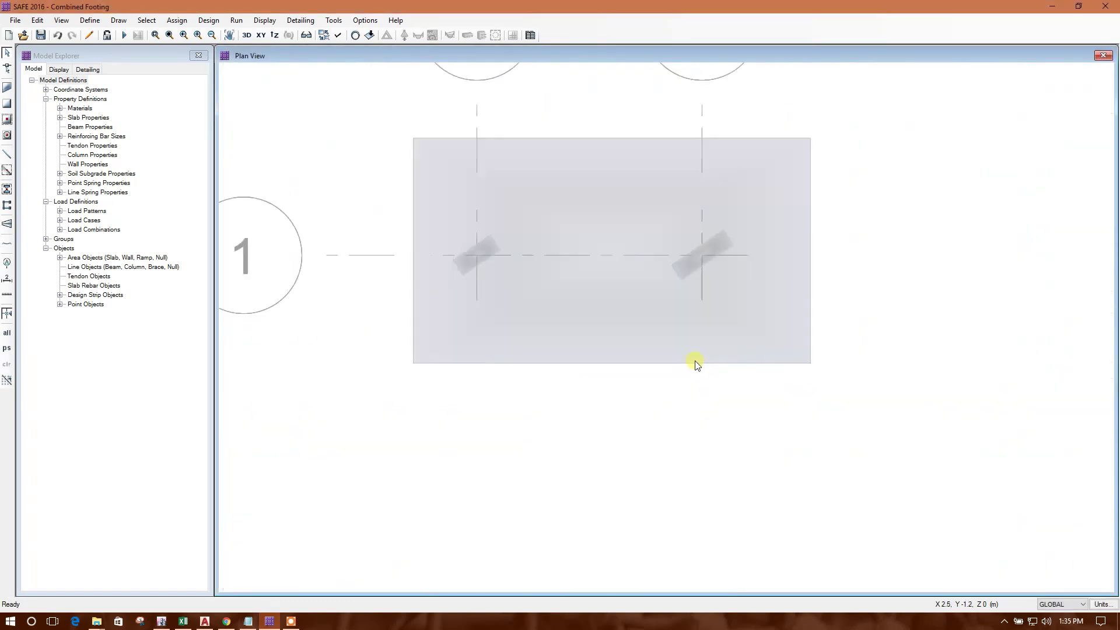
left_click(854, 363)
left_click(300, 363)
left_click(37, 20)
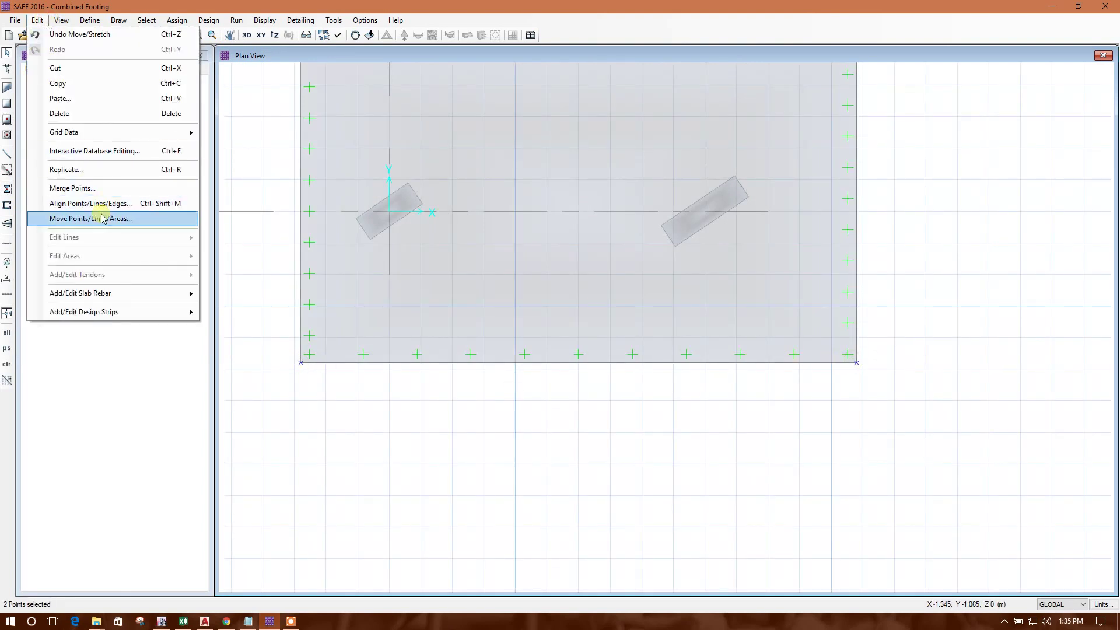
left_click(69, 218)
left_click(567, 260)
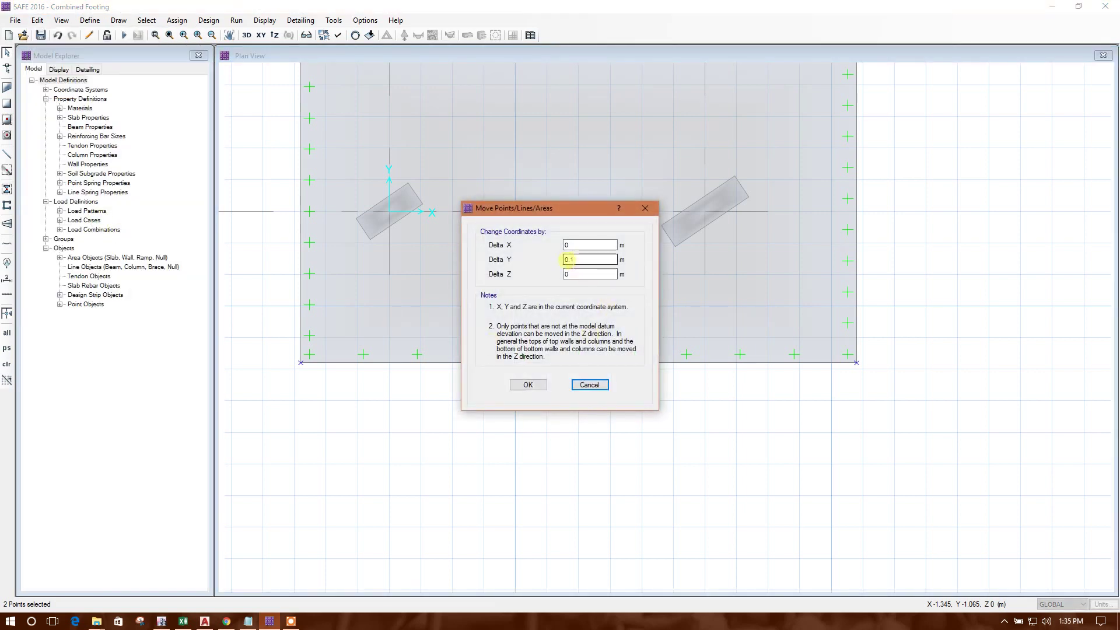
left_click(532, 385)
- Run the analysis of the widened footing and display the soil pressure contours on the deformed shape for the SERVICE combination
scroll(655, 353, "up", 1)
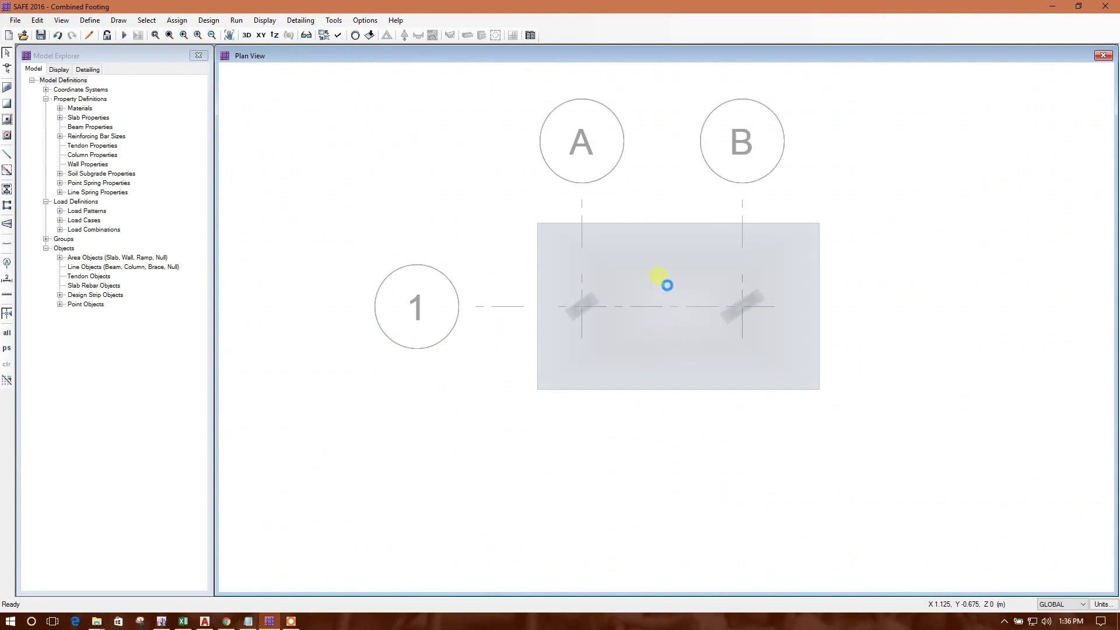
scroll(655, 260, "up", 1)
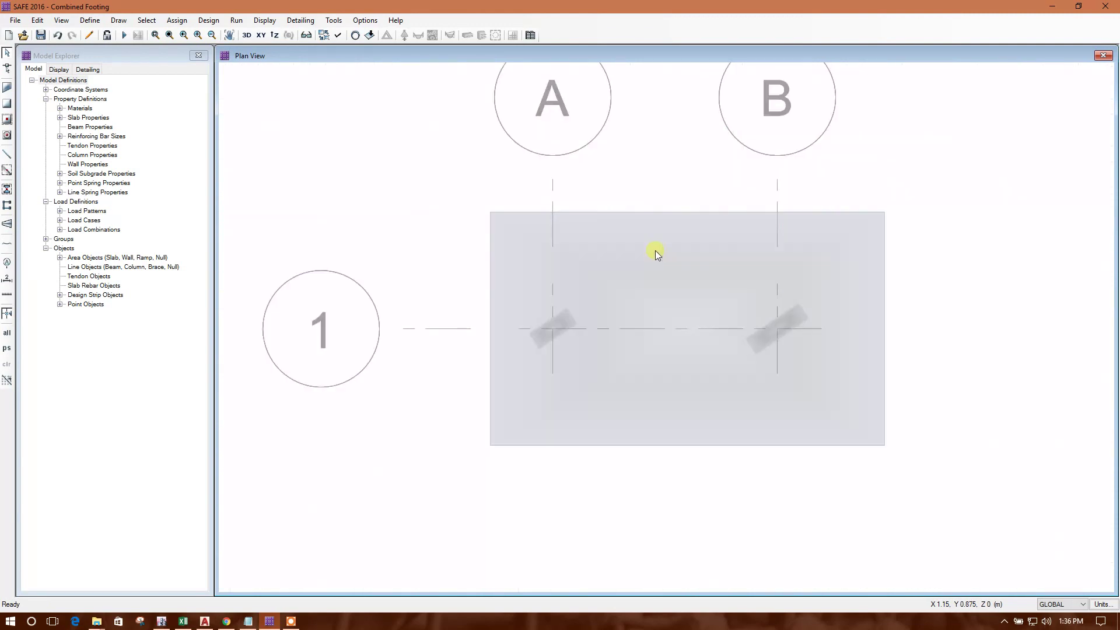
left_click(125, 35)
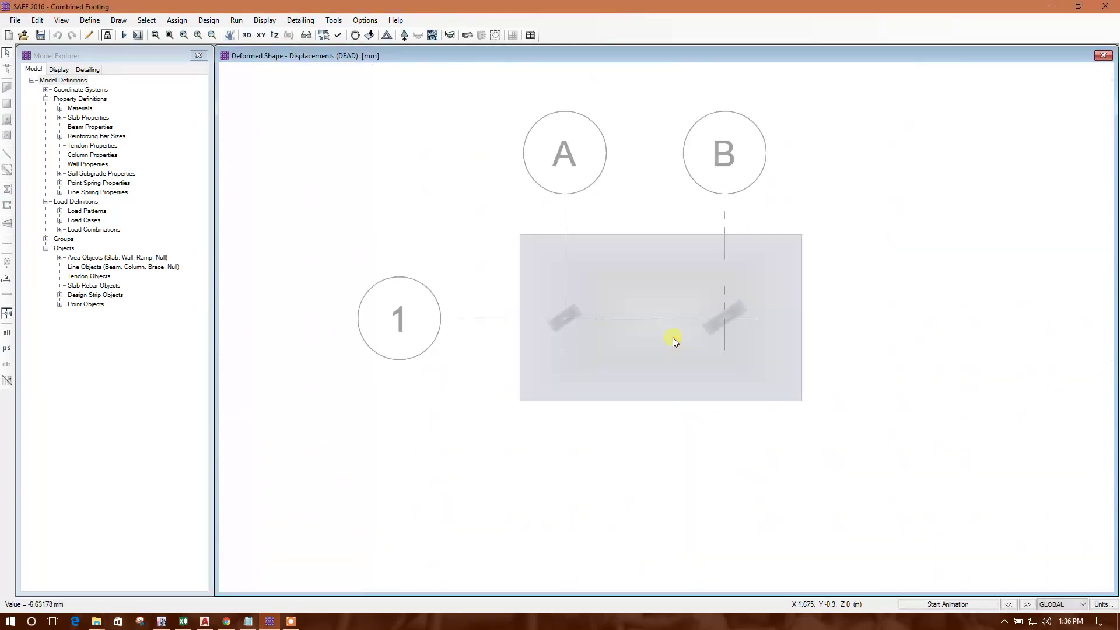
scroll(674, 295, "up", 2)
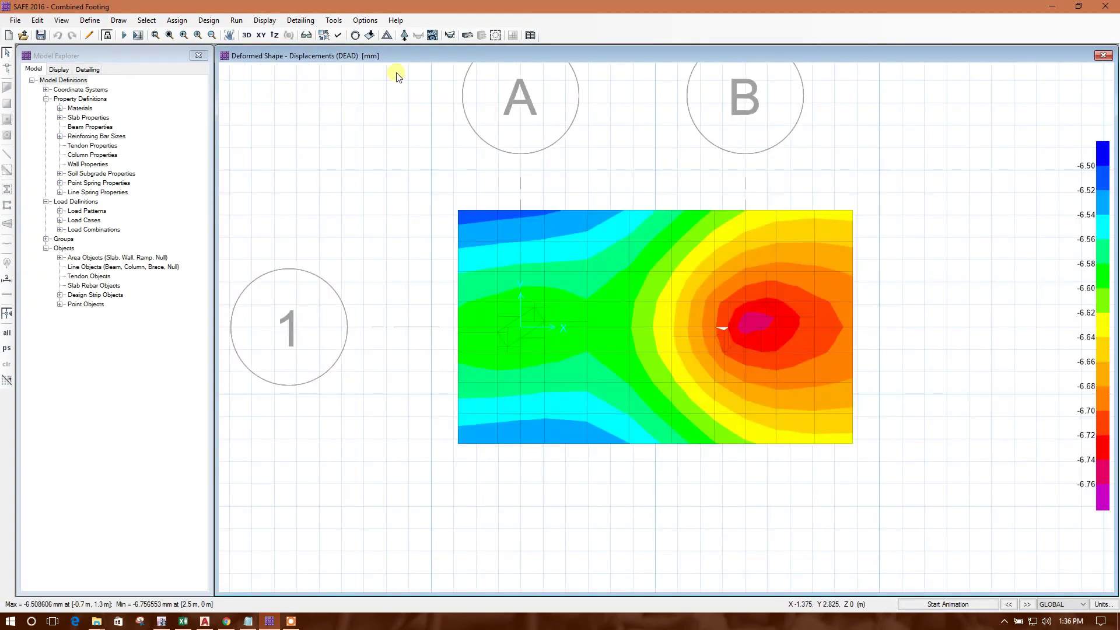
left_click(404, 35)
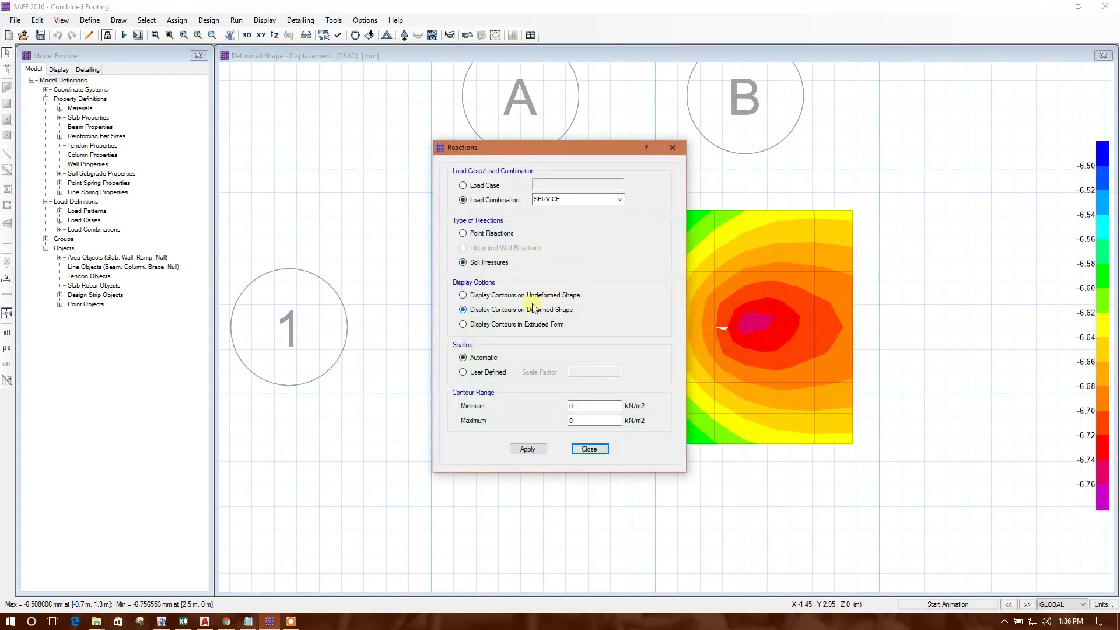
left_click(527, 449)
left_click(589, 449)
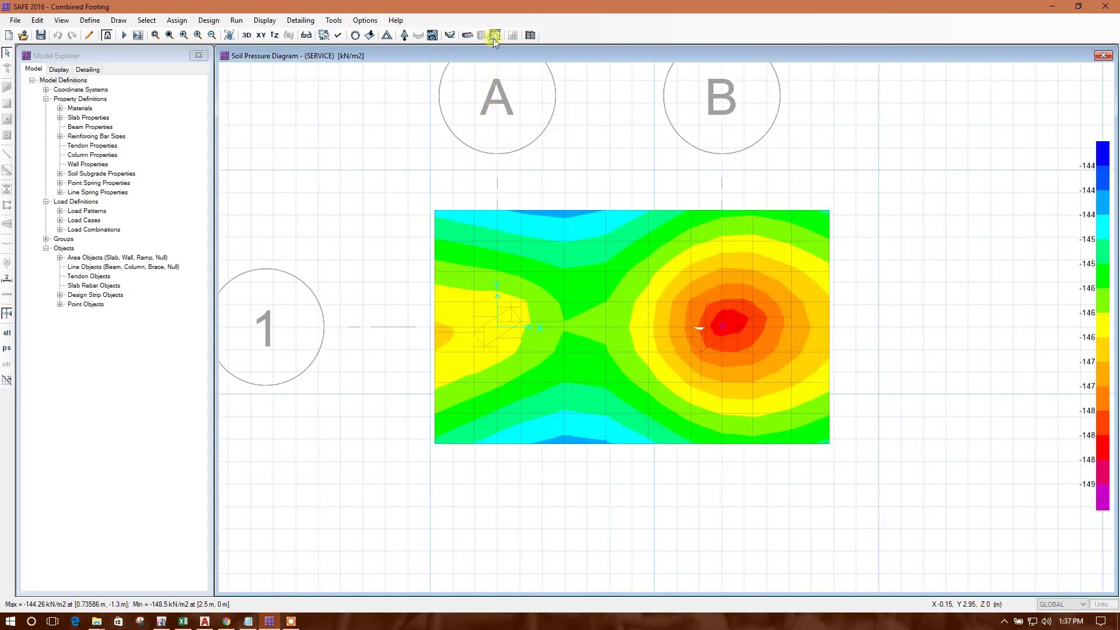
- Display the footing's punching shear capacity ratios and unlock the model, accepting deletion of the analysis and design results
left_click(494, 35)
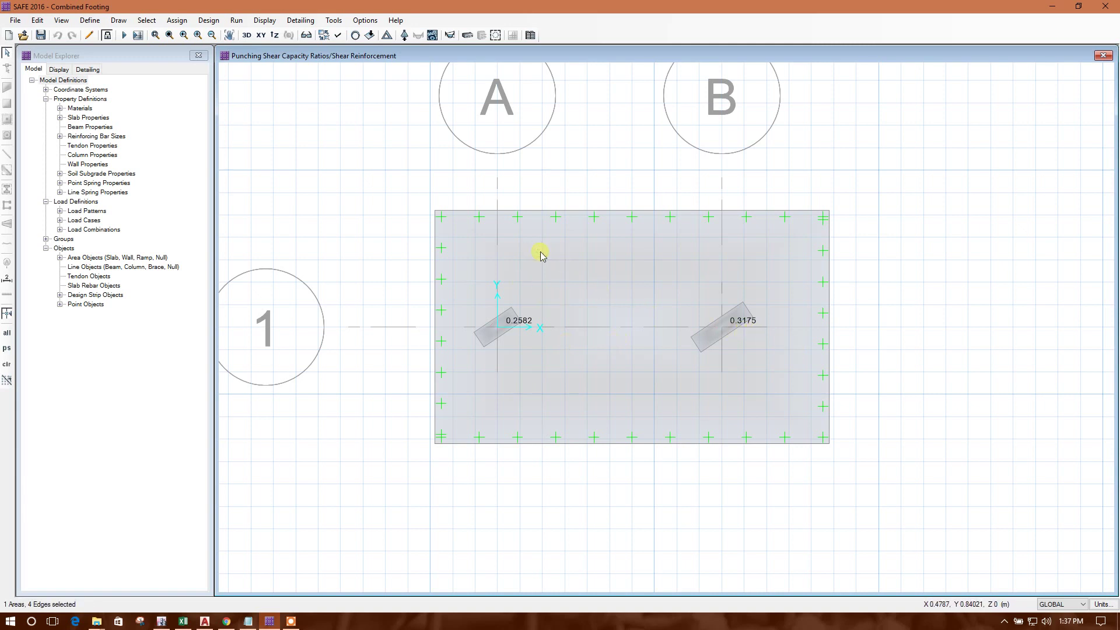
left_click(106, 38)
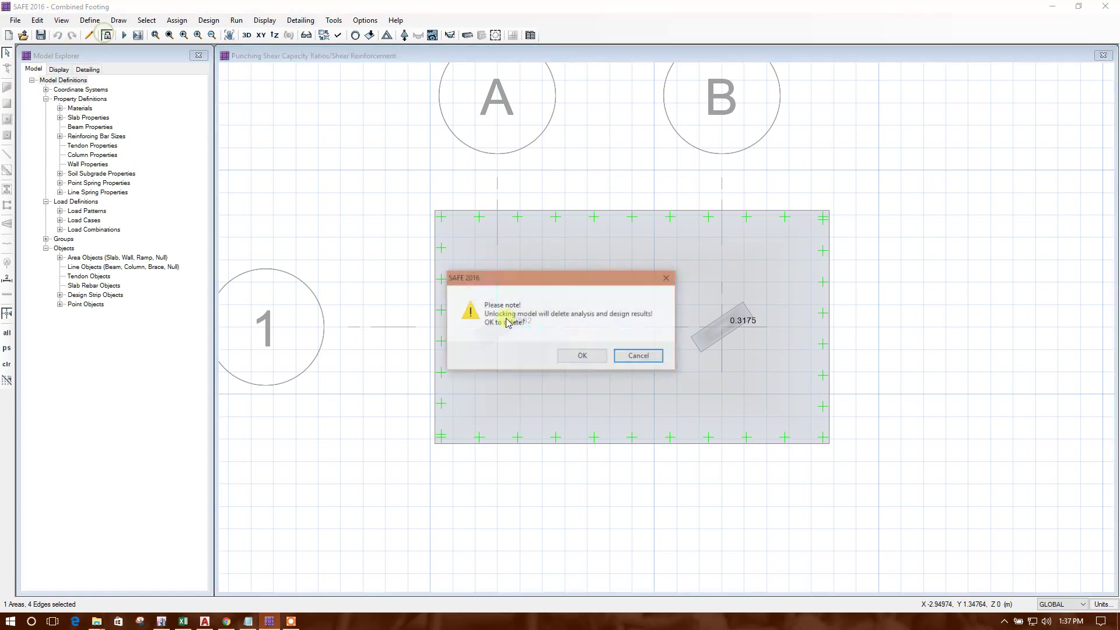
left_click(580, 359)
- Inspect the footing slab's assignments, loads and corner point coordinates in its area object information
left_click(508, 255)
right_click(507, 255)
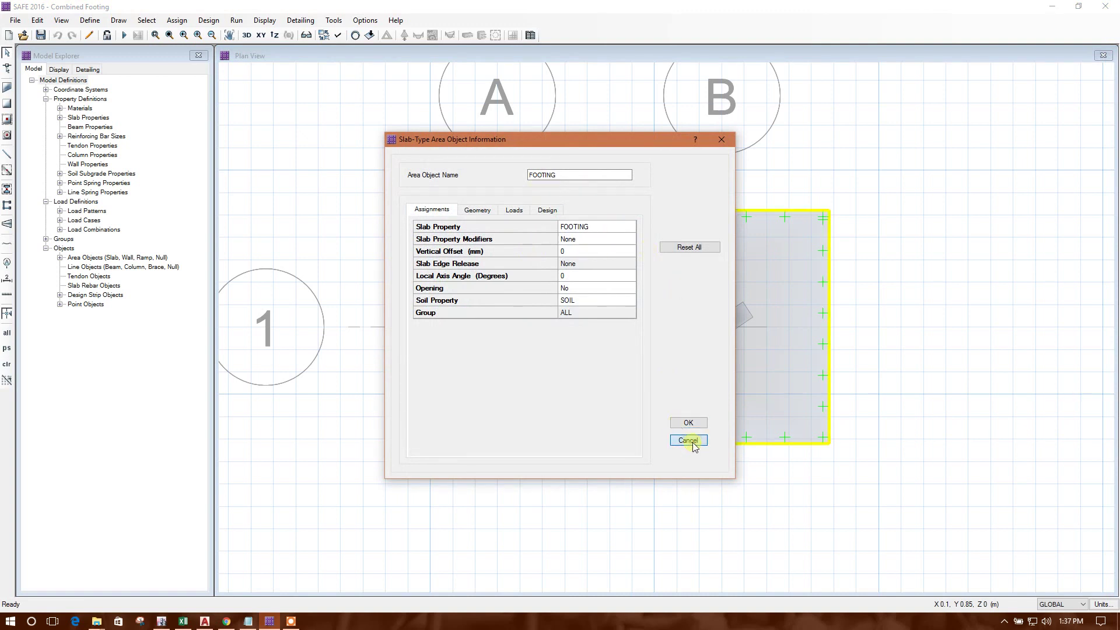
left_click(513, 209)
left_click(477, 210)
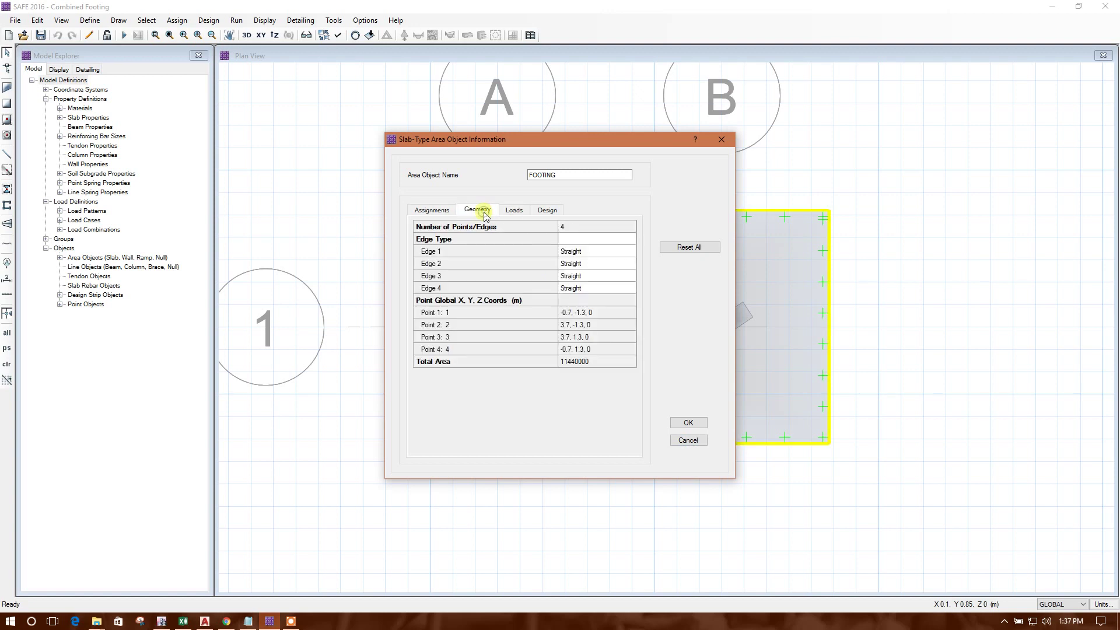
left_click(683, 440)
- Set the thickness of the FOOTING slab property to 500 mm
left_click(89, 20)
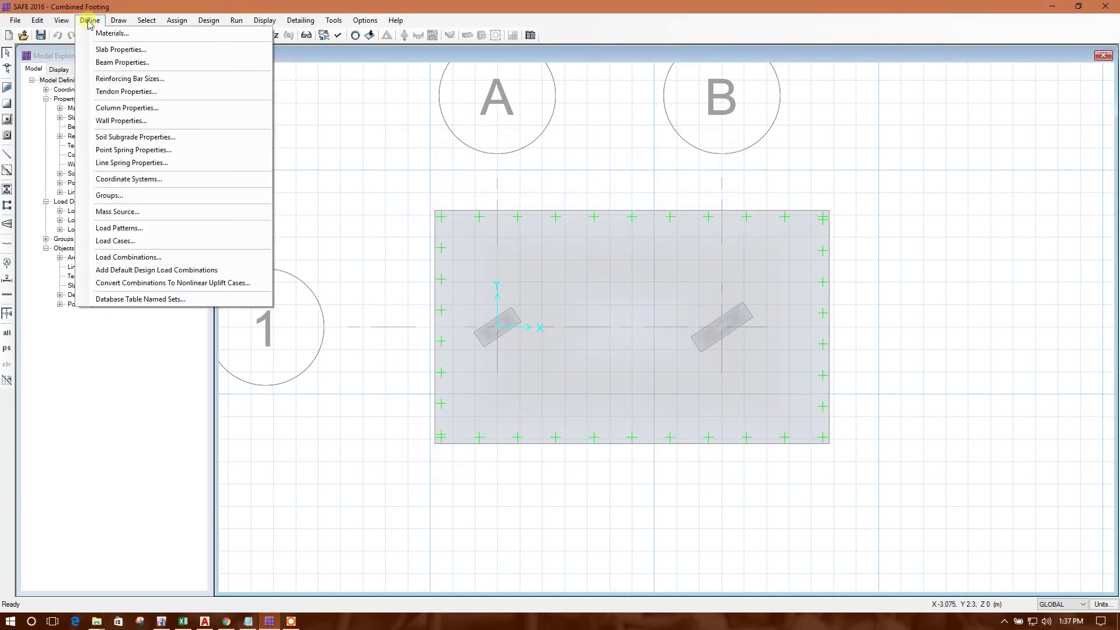
left_click(108, 47)
left_click(453, 283)
left_click(622, 302)
double_click(626, 301)
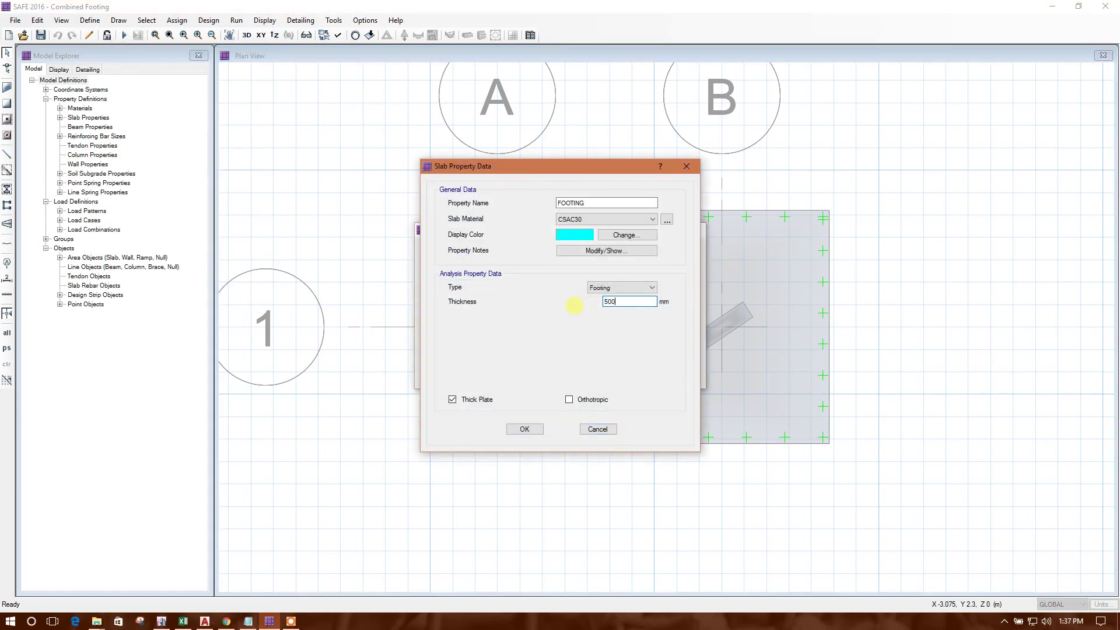
left_click(529, 430)
left_click(615, 347)
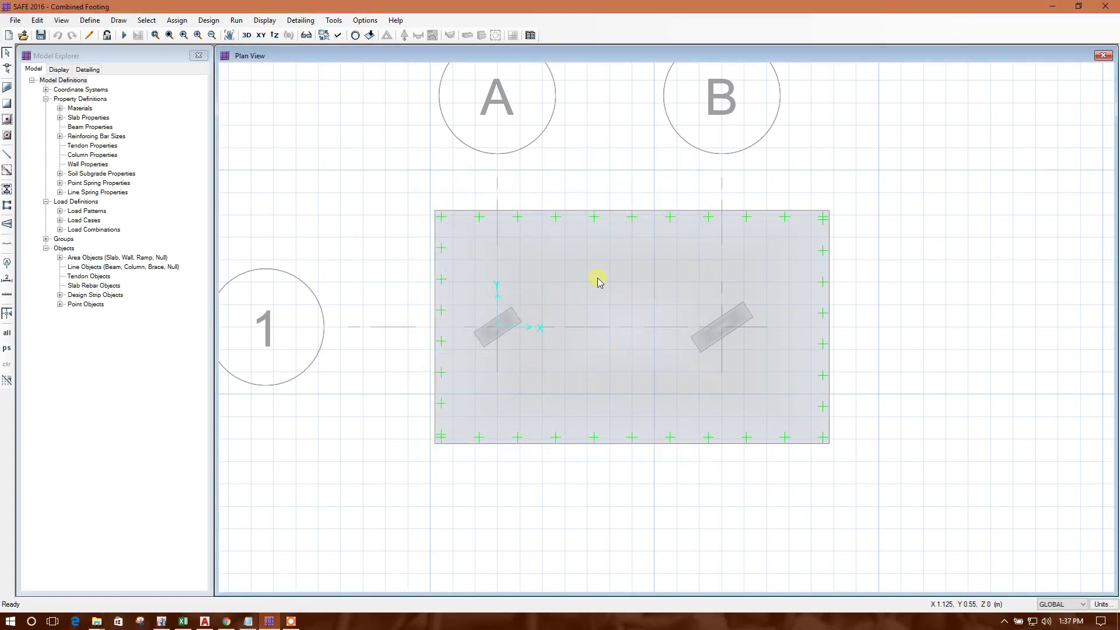
- Run the analysis and design with the changed footing thickness and display the punching shear capacity ratios
left_click(124, 36)
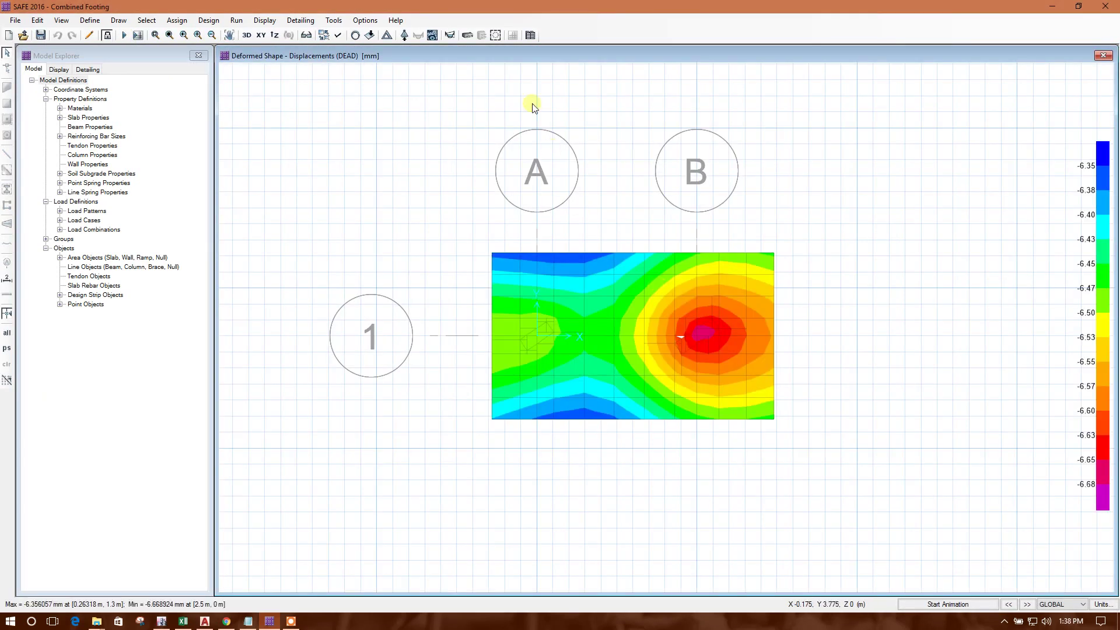
left_click(495, 35)
scroll(775, 343, "up", 1)
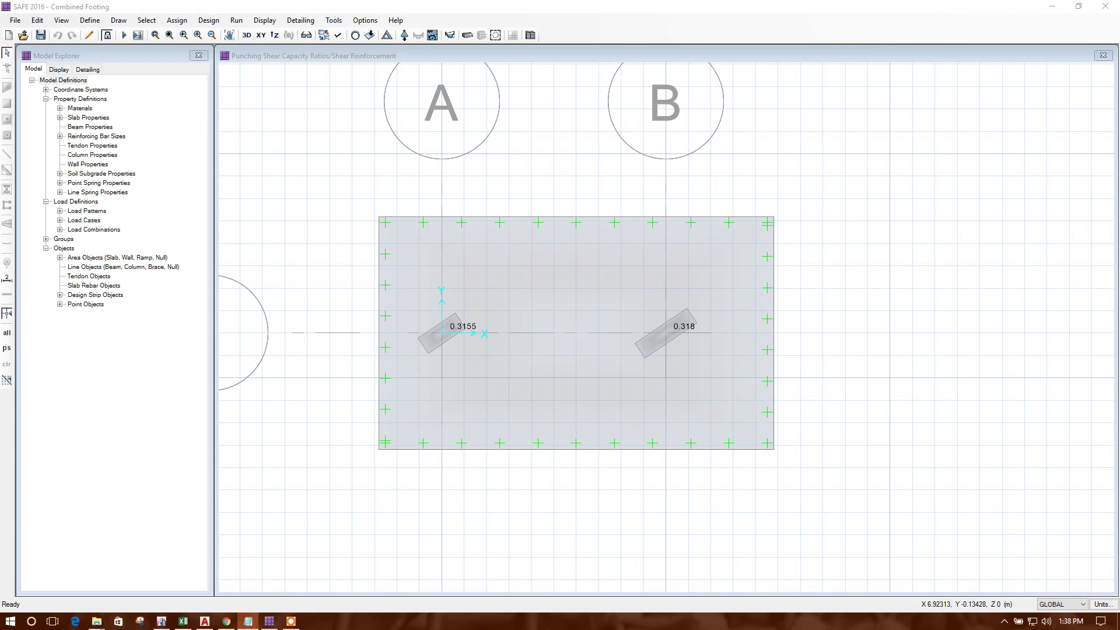
left_click(425, 191)
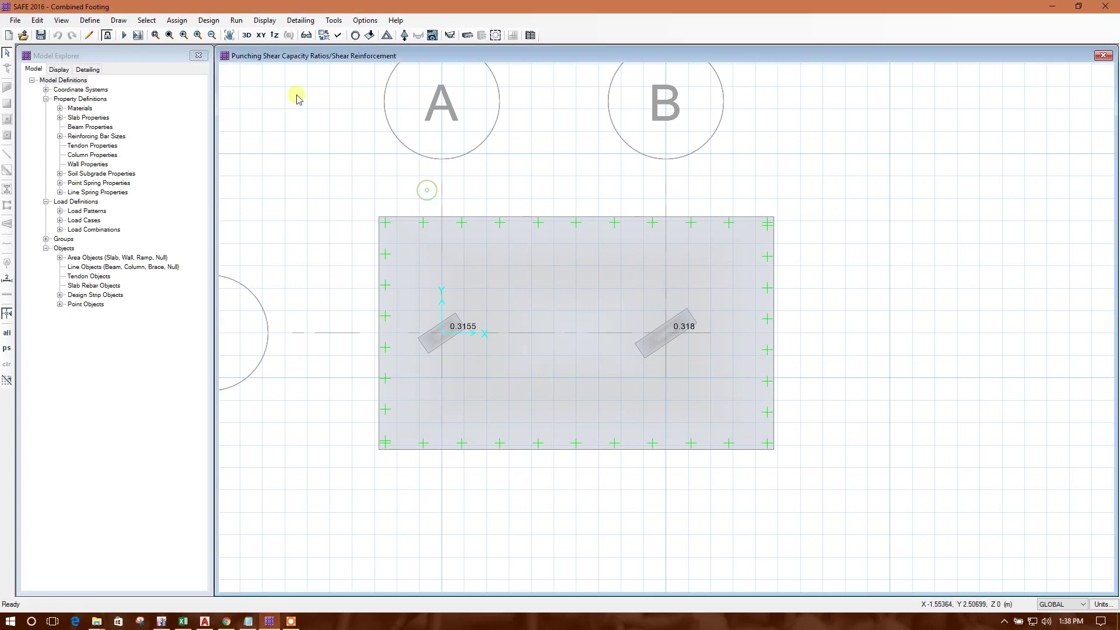
- Add the SERVICE combination to the Strength (Ultimate) design load combinations and accept the change
left_click(208, 20)
left_click(241, 49)
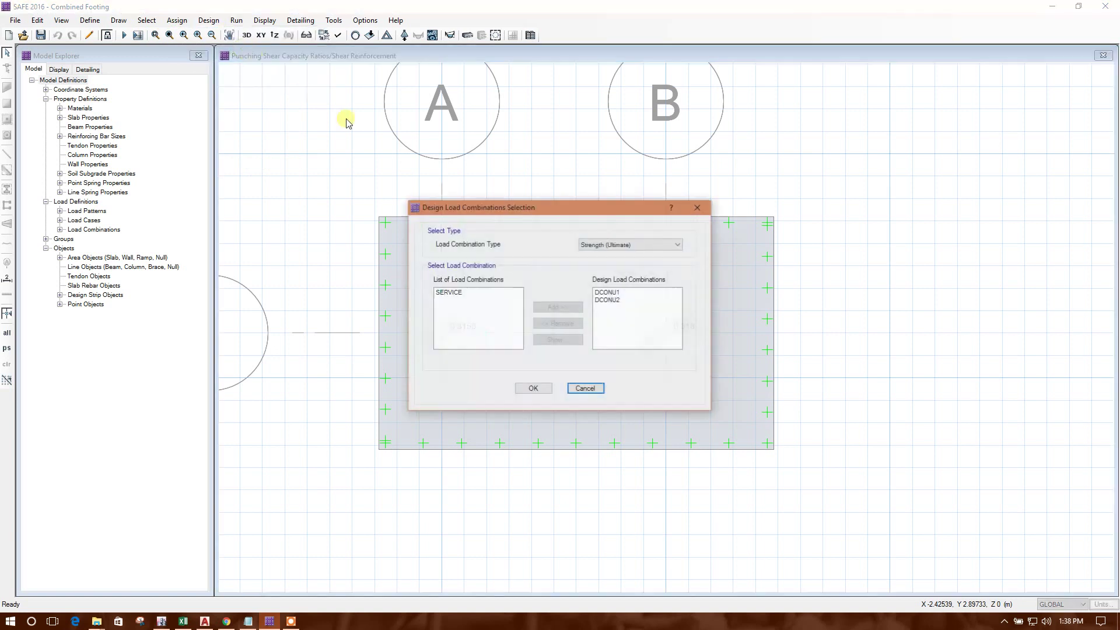
left_click(477, 293)
left_click(557, 308)
left_click(533, 389)
left_click(586, 356)
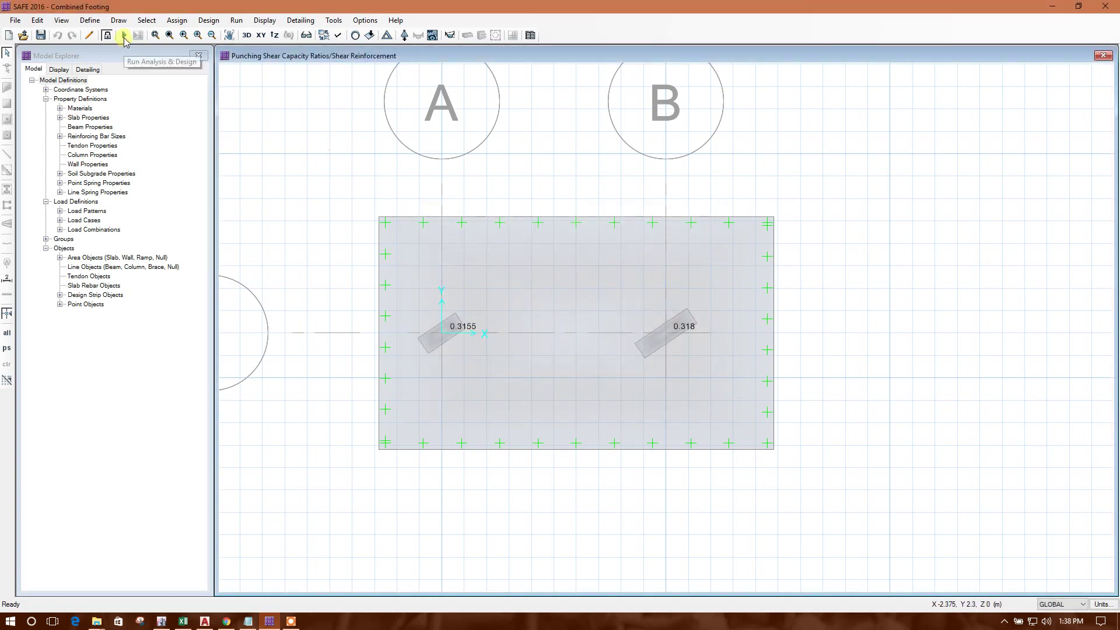
- Rerun the analysis and design with the updated design load combinations
left_click(209, 21)
left_click(208, 21)
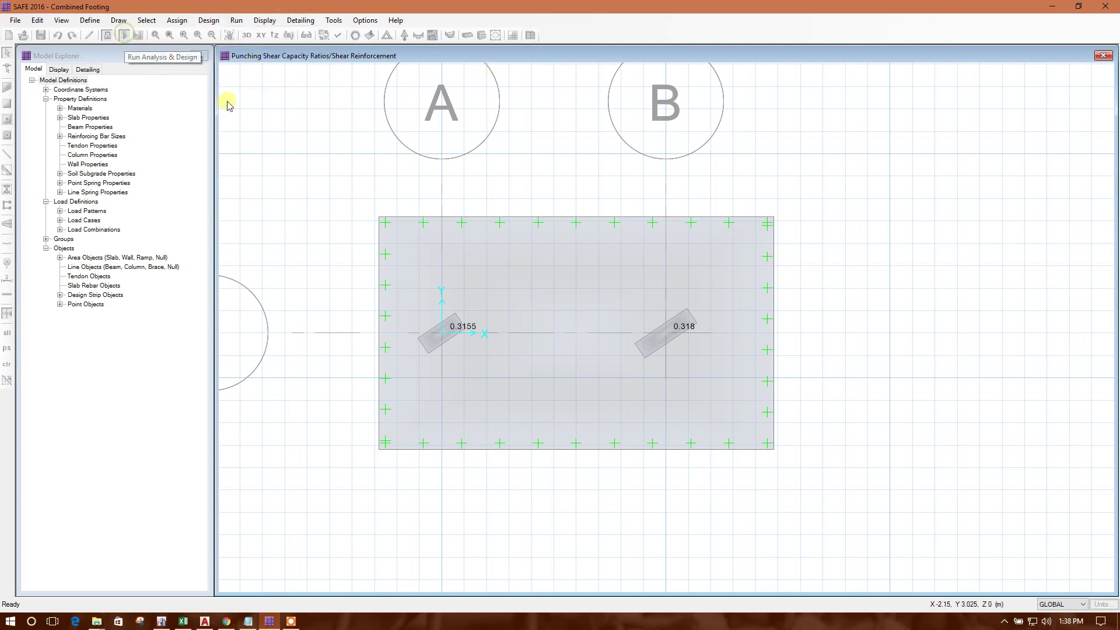
left_click(211, 21)
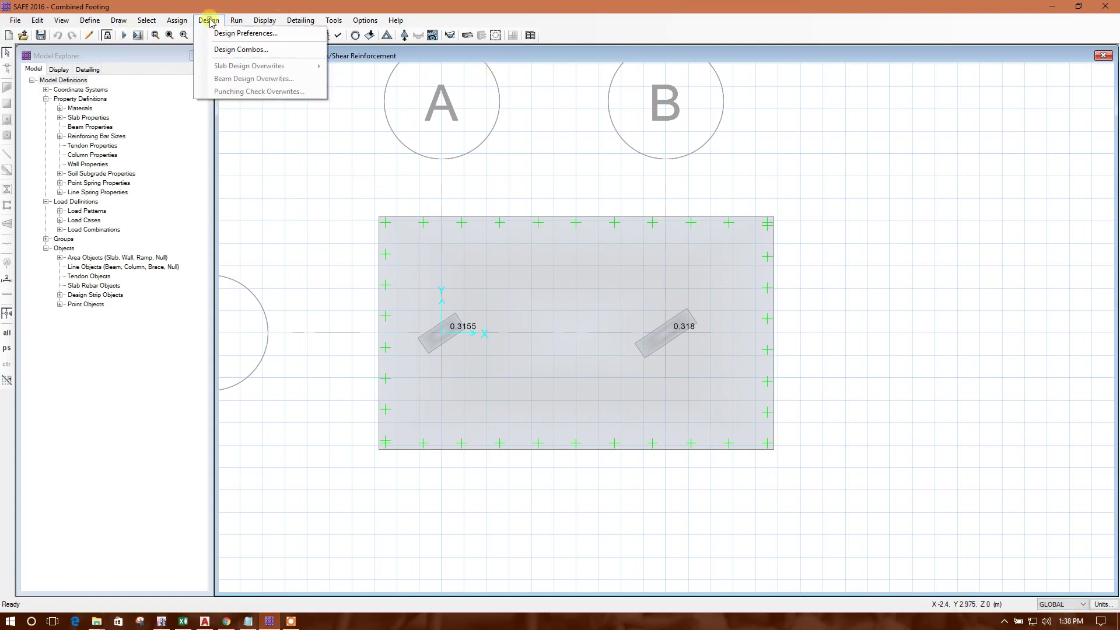
left_click(214, 22)
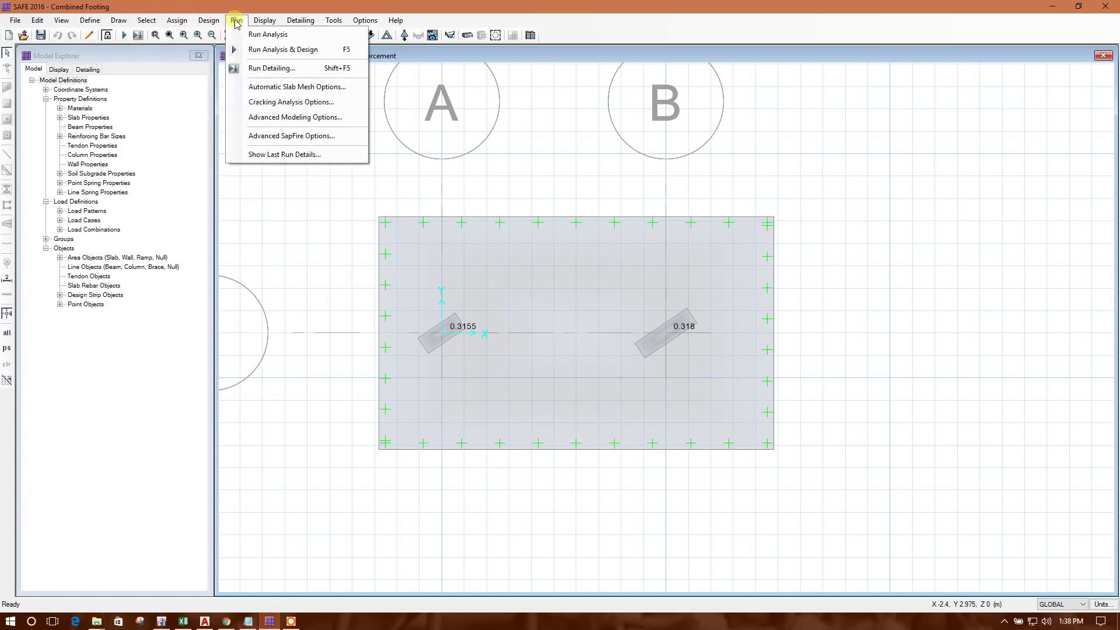
left_click(236, 21)
left_click(289, 52)
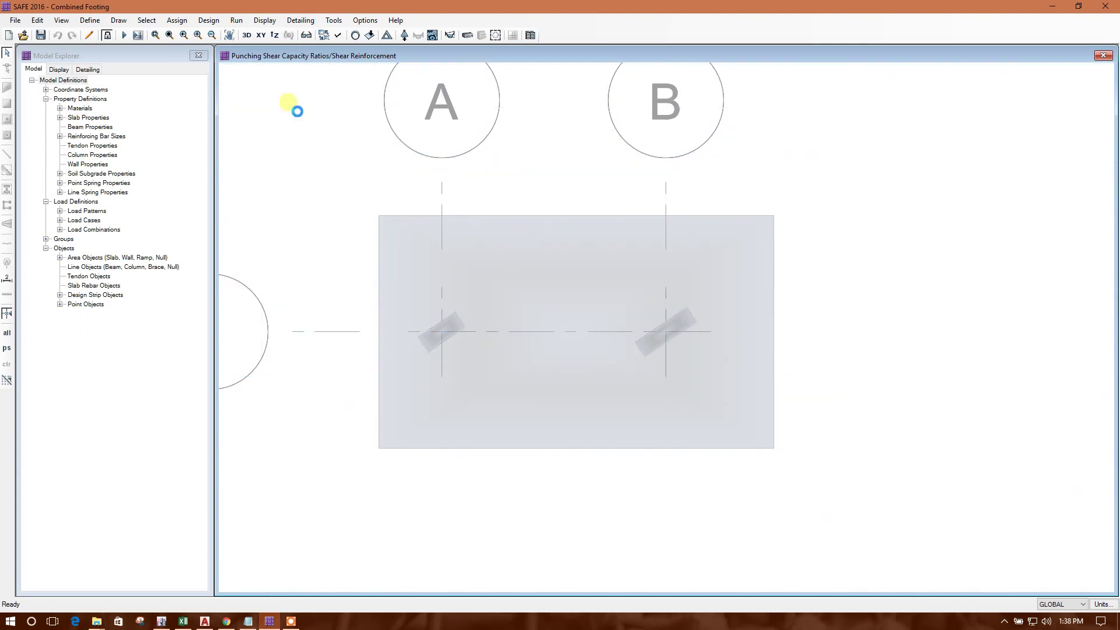
- Unlock the model, run the full analysis and design again, and look closely at the footing's deformed shape
left_click(106, 35)
left_click(566, 356)
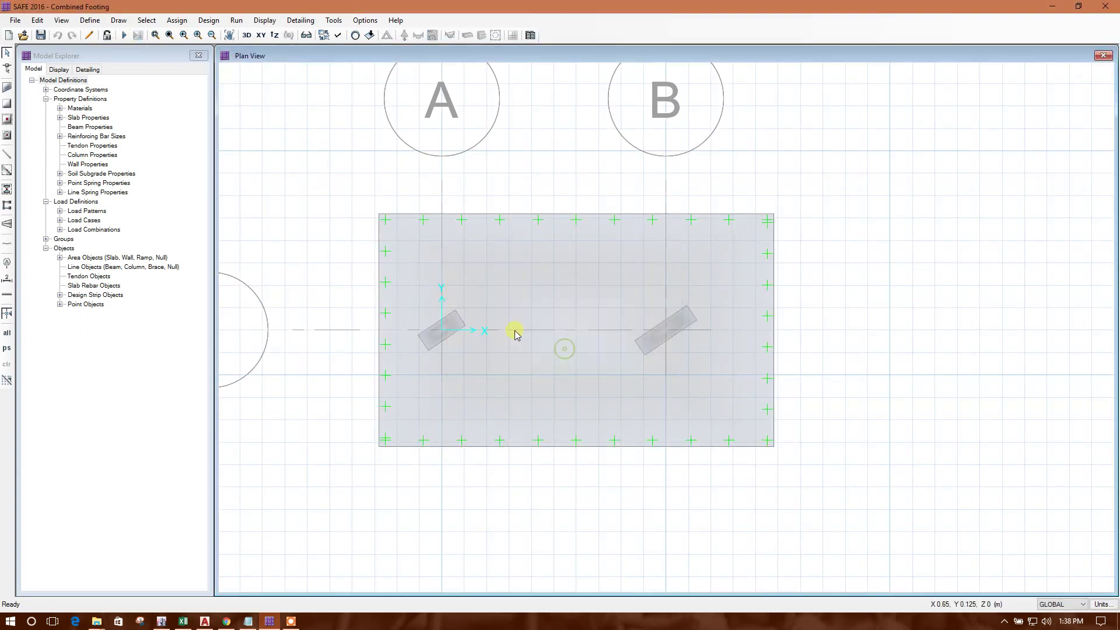
left_click(236, 20)
left_click(259, 47)
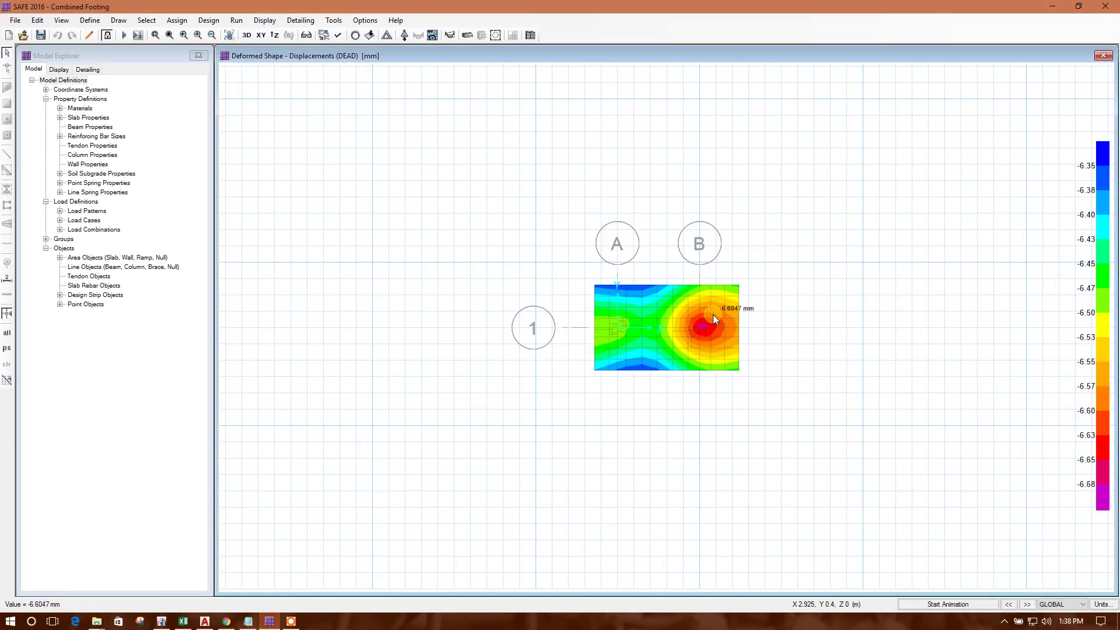
scroll(712, 313, "up", 3)
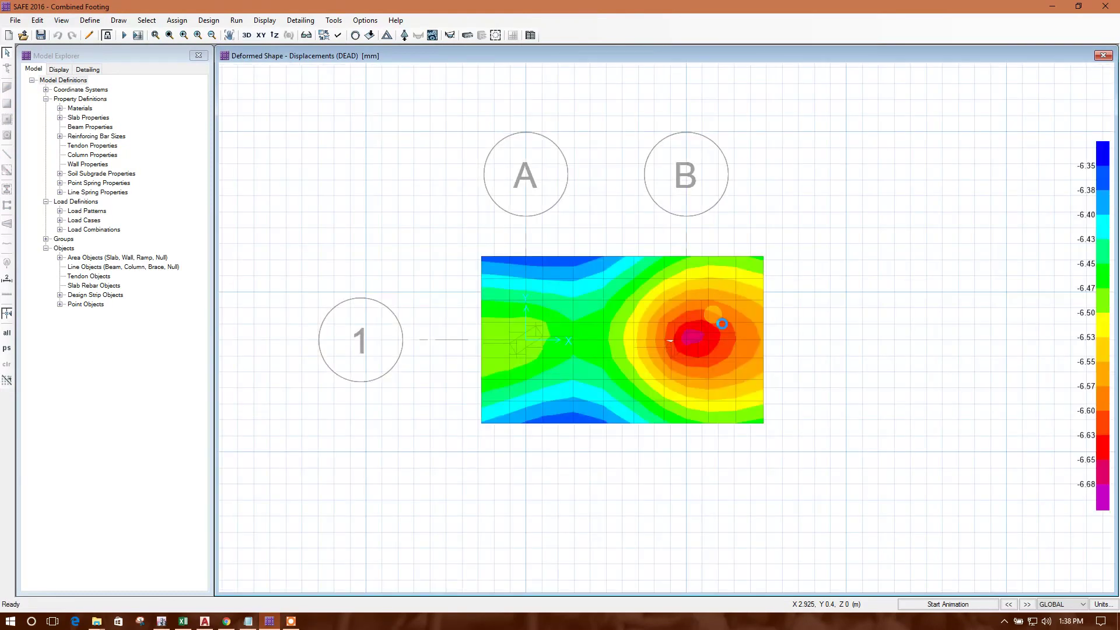
scroll(713, 314, "up", 2)
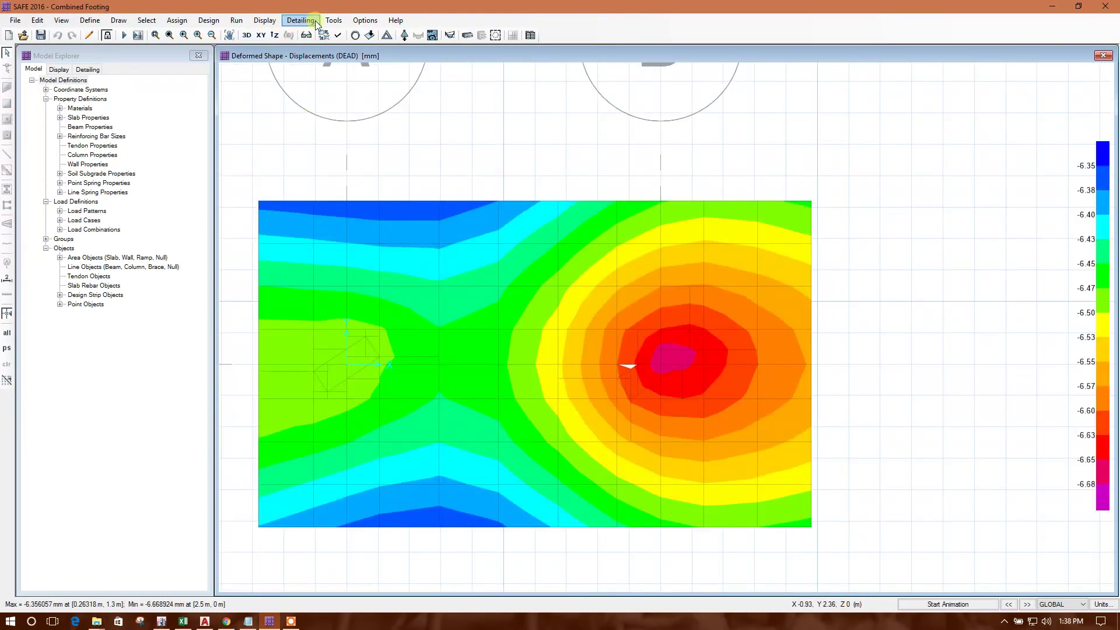
- Display the Finite Element Based slab design for Direction 1 top rebar and inspect the intensities near column A and at midspan
left_click(451, 36)
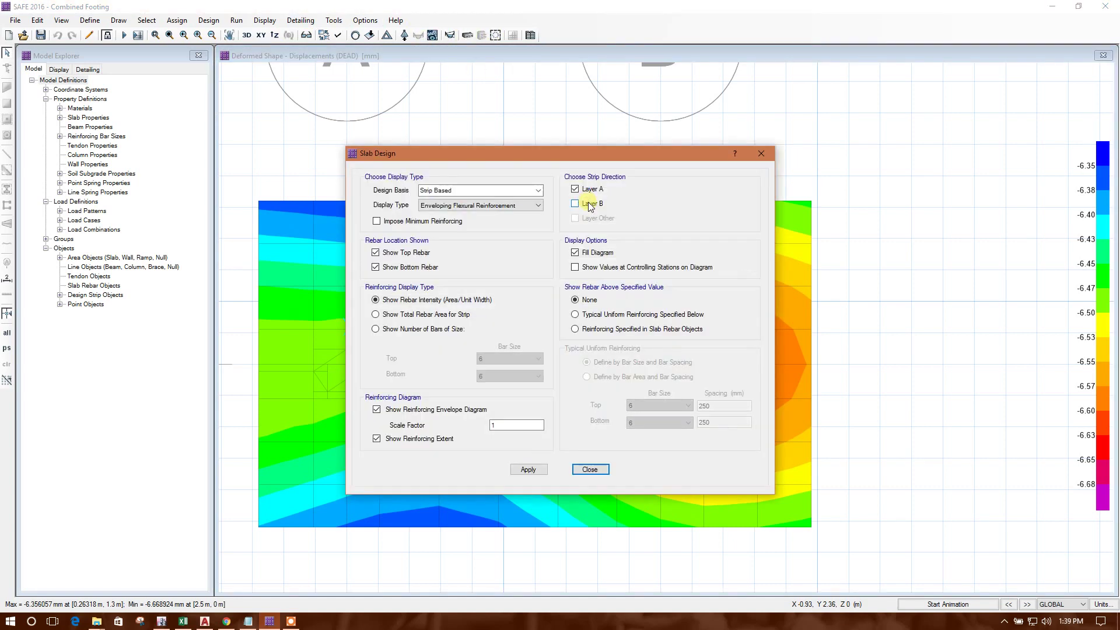
left_click(522, 191)
left_click(497, 173)
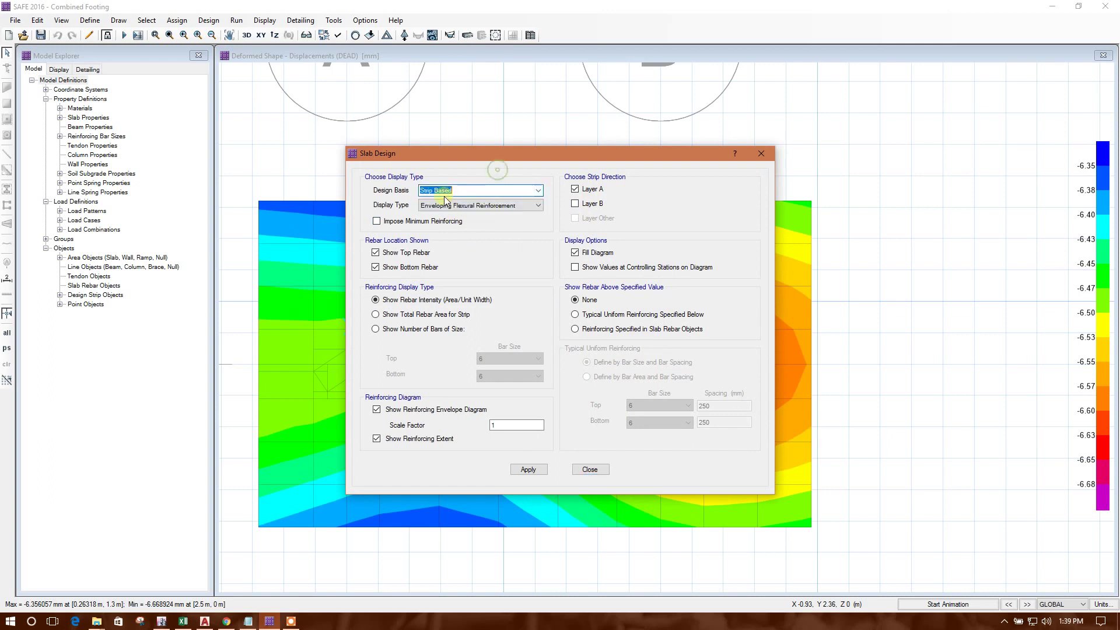
left_click(537, 192)
left_click(497, 201)
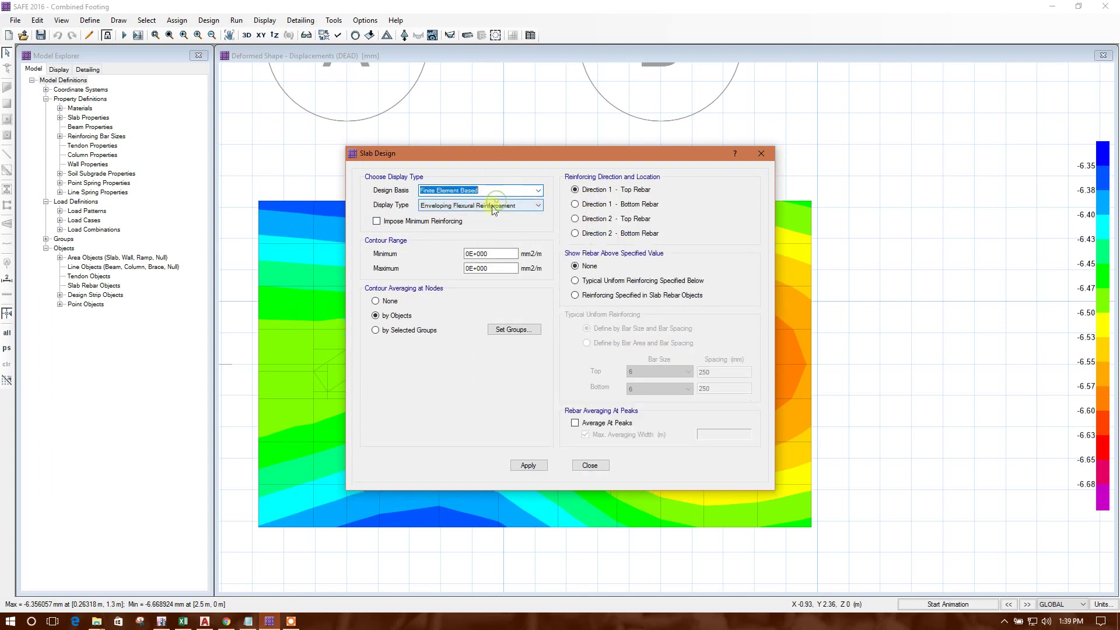
left_click_drag(546, 154, 946, 115)
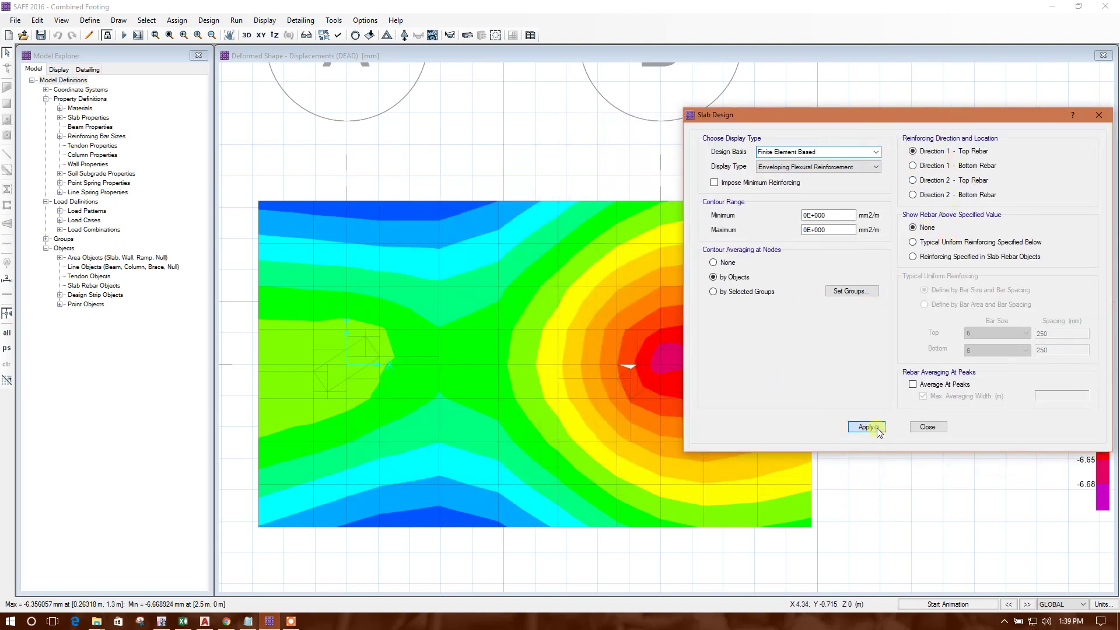
left_click(877, 428)
left_click(327, 340)
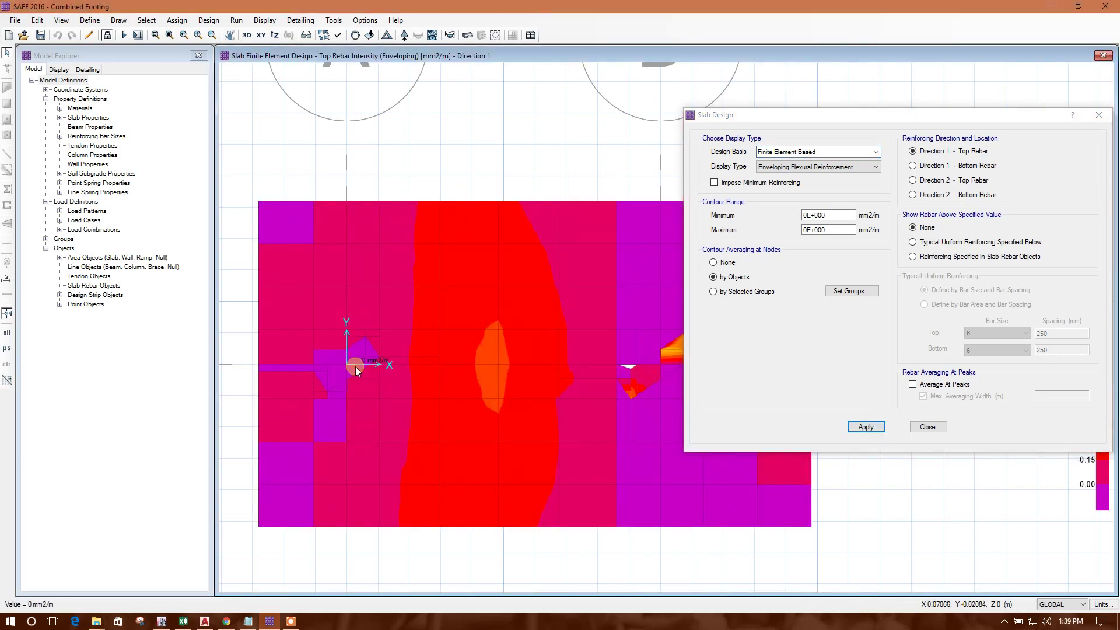
mouse_move(464, 384)
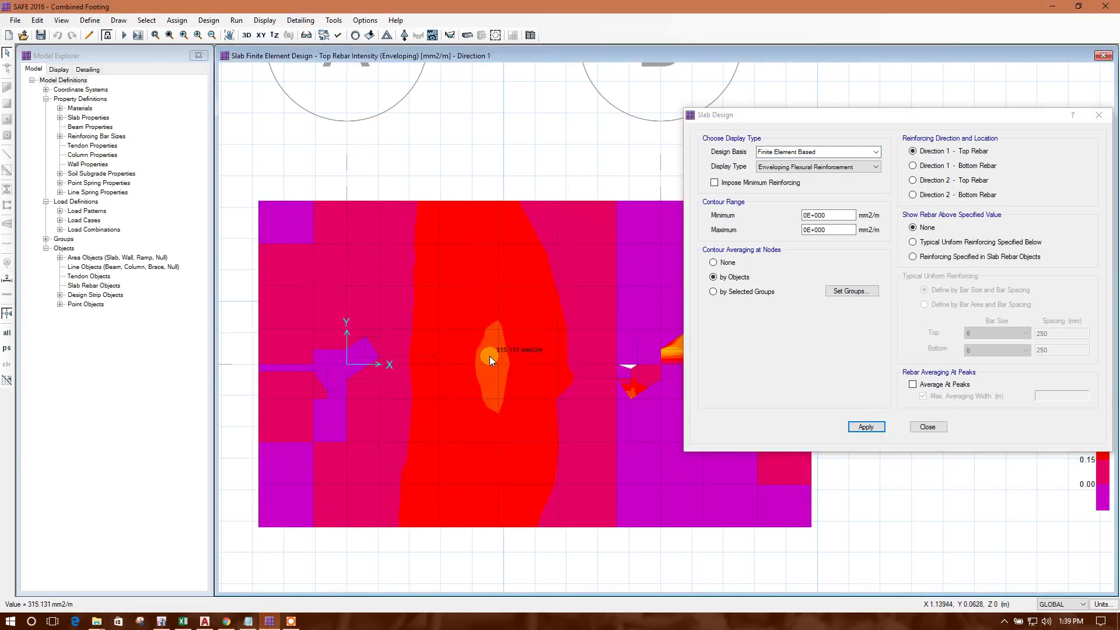
- Display the Direction 1 bottom rebar intensity and inspect the values between and around the columns
left_click(968, 169)
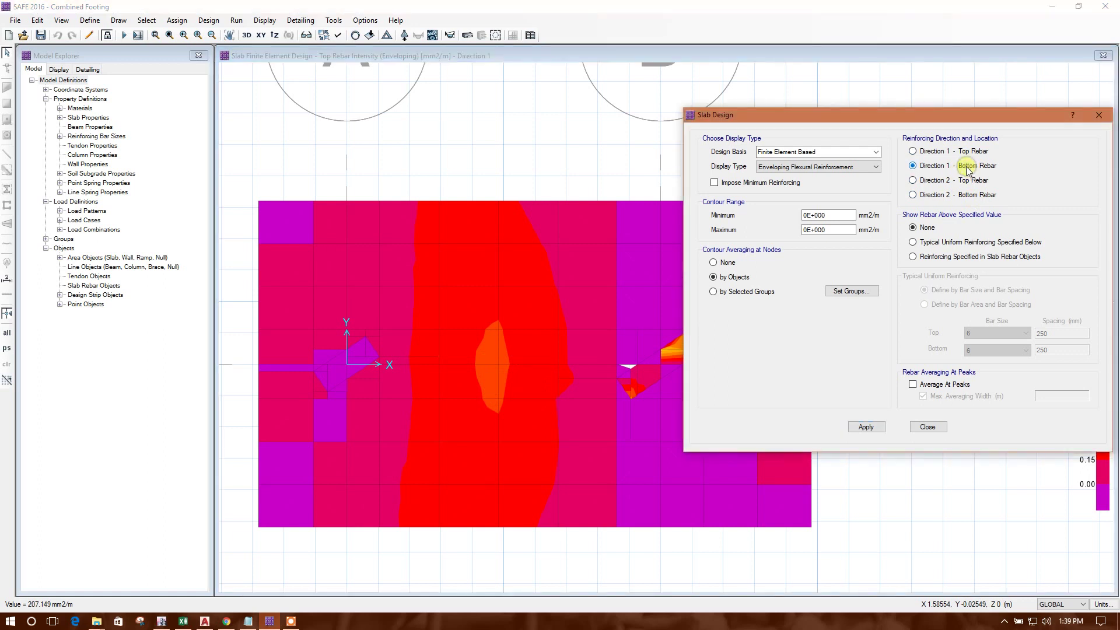
left_click(866, 426)
left_click(495, 361)
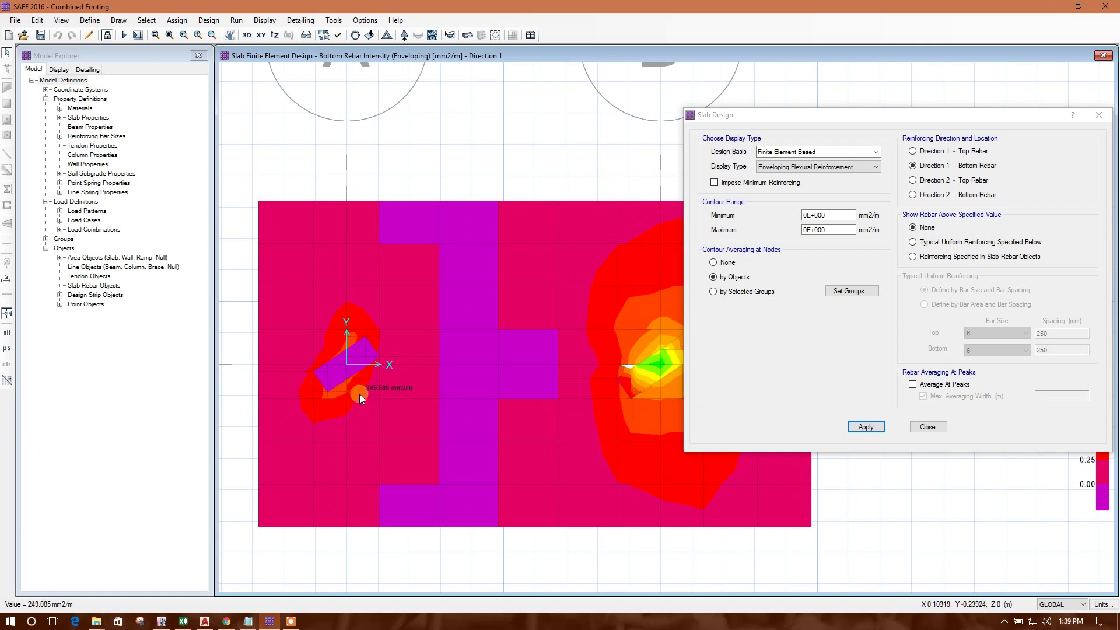
- Display the Direction 2 top rebar intensity and inspect the values around the columns
left_click(913, 180)
left_click(866, 426)
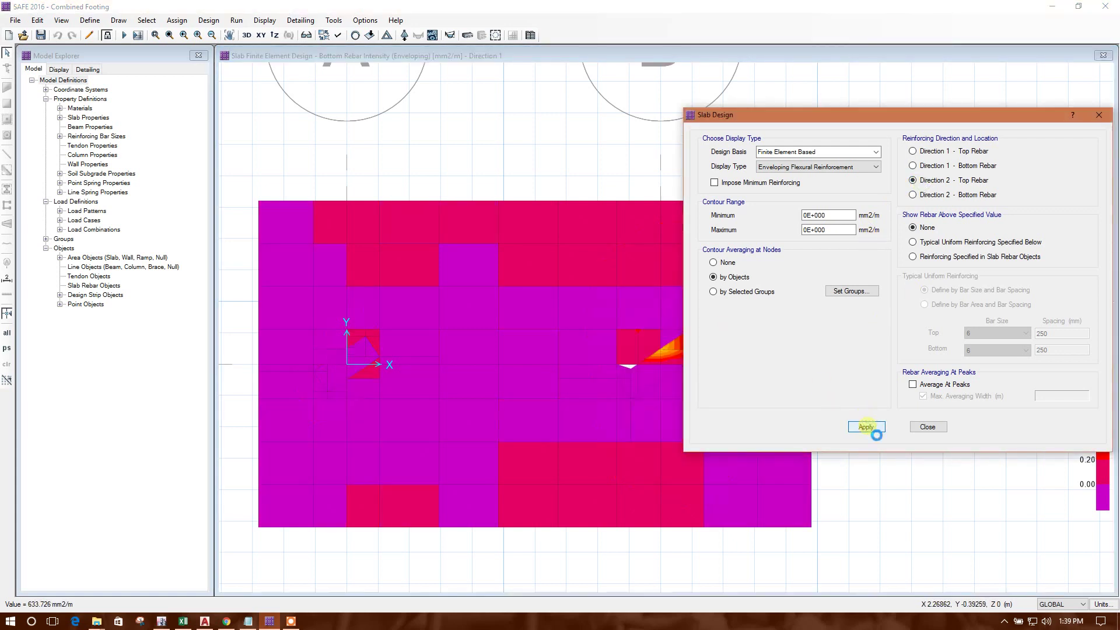
left_click(550, 313)
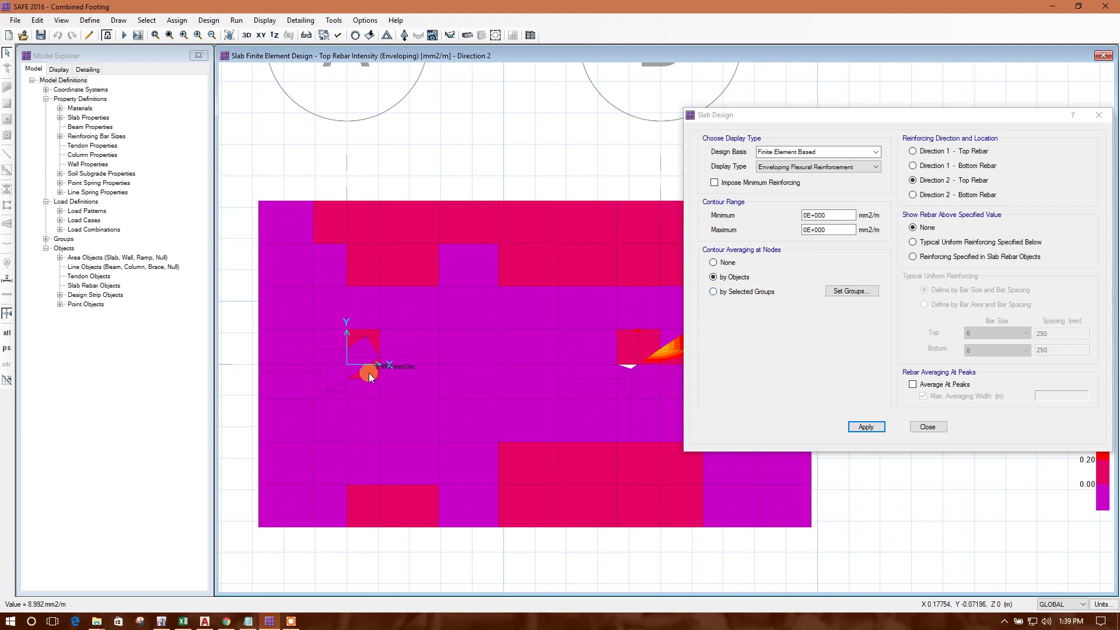
- Display the Direction 2 bottom rebar intensity, inspect the values between the columns and close the slab design settings
left_click(939, 198)
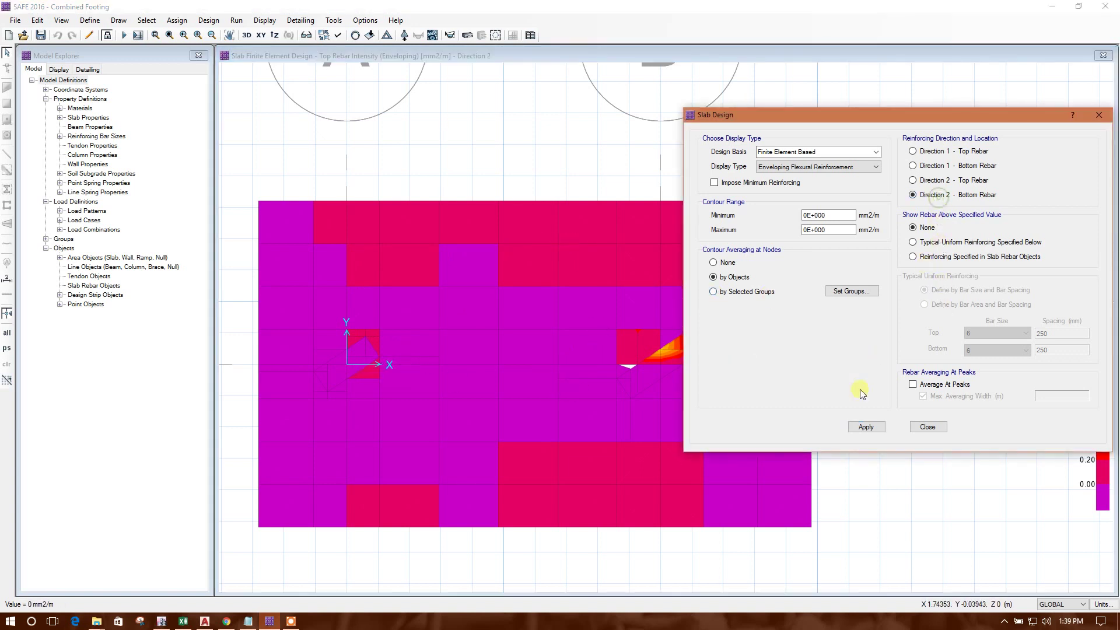
left_click(866, 426)
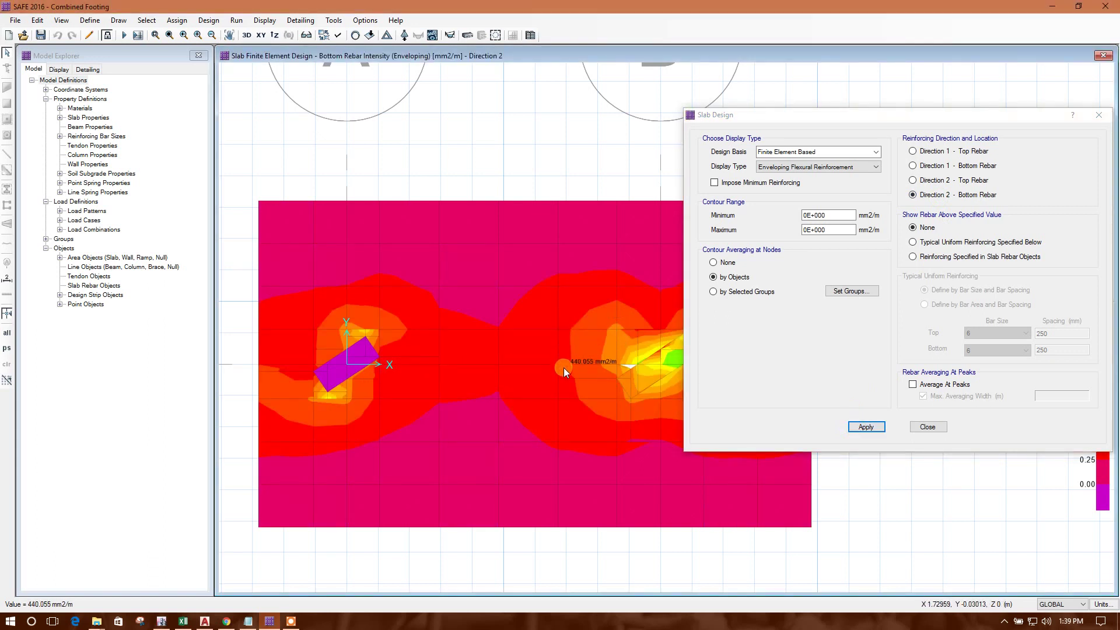
left_click(927, 427)
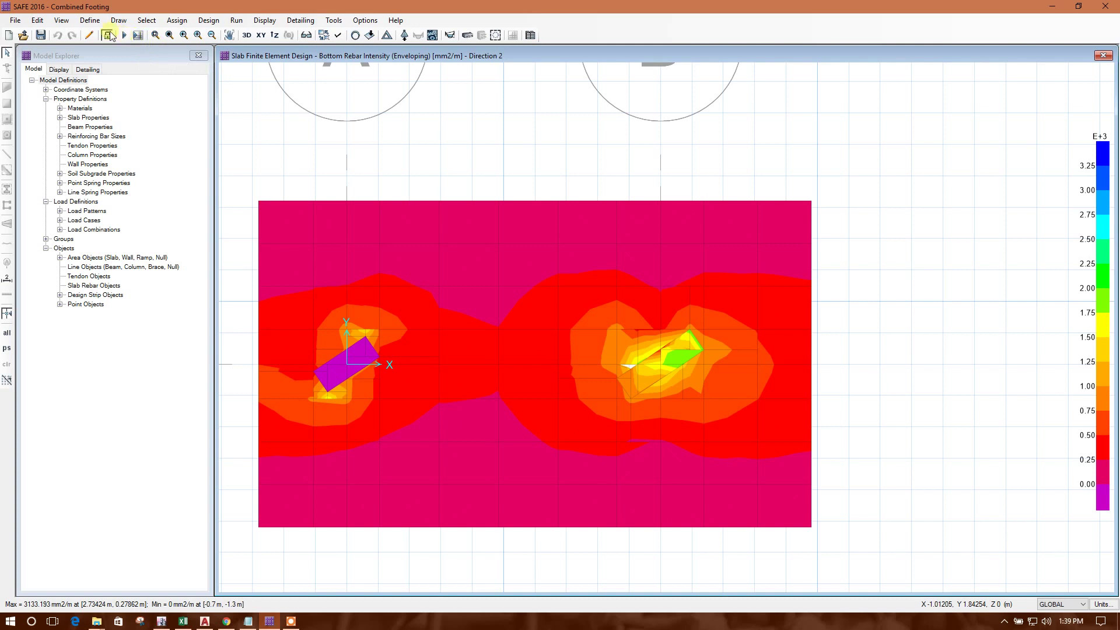
- Unlock the analysed model, discarding its results, and start drawing design strips
left_click(109, 36)
left_click(604, 355)
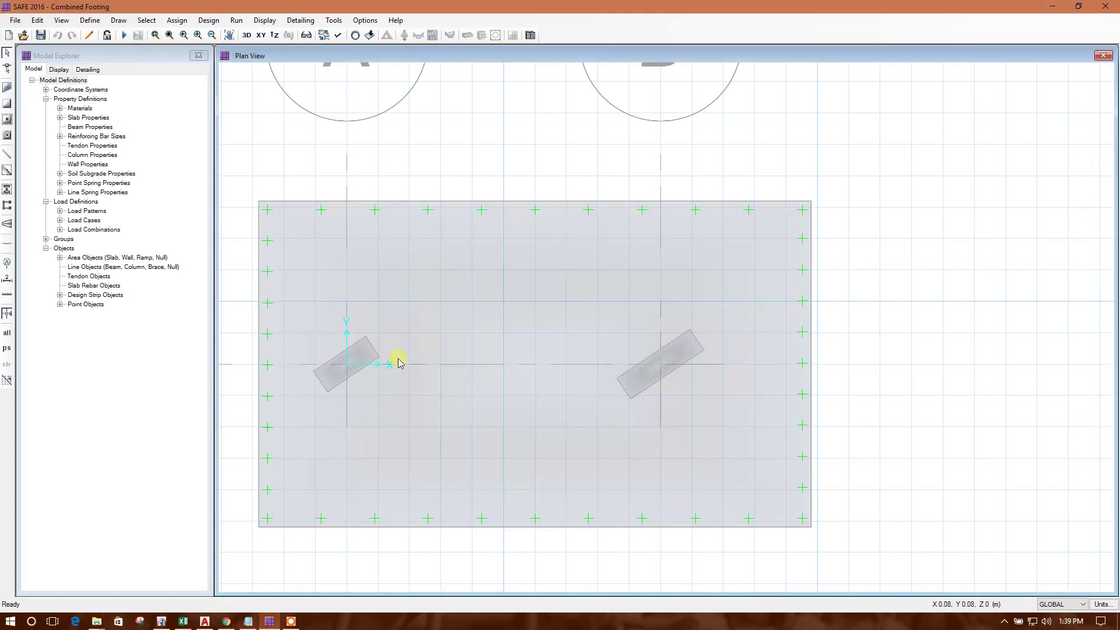
left_click(118, 20)
left_click(181, 221)
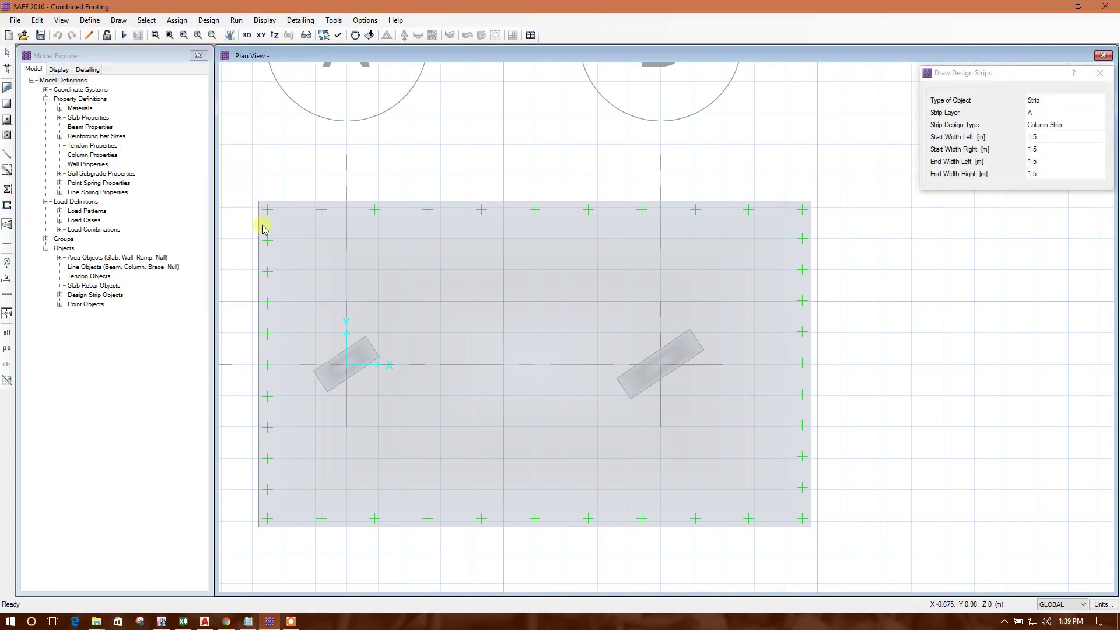
- Check the footing dimensions in the AutoCAD drawing and set all start and end strip widths to 1.2 m
left_click(205, 621)
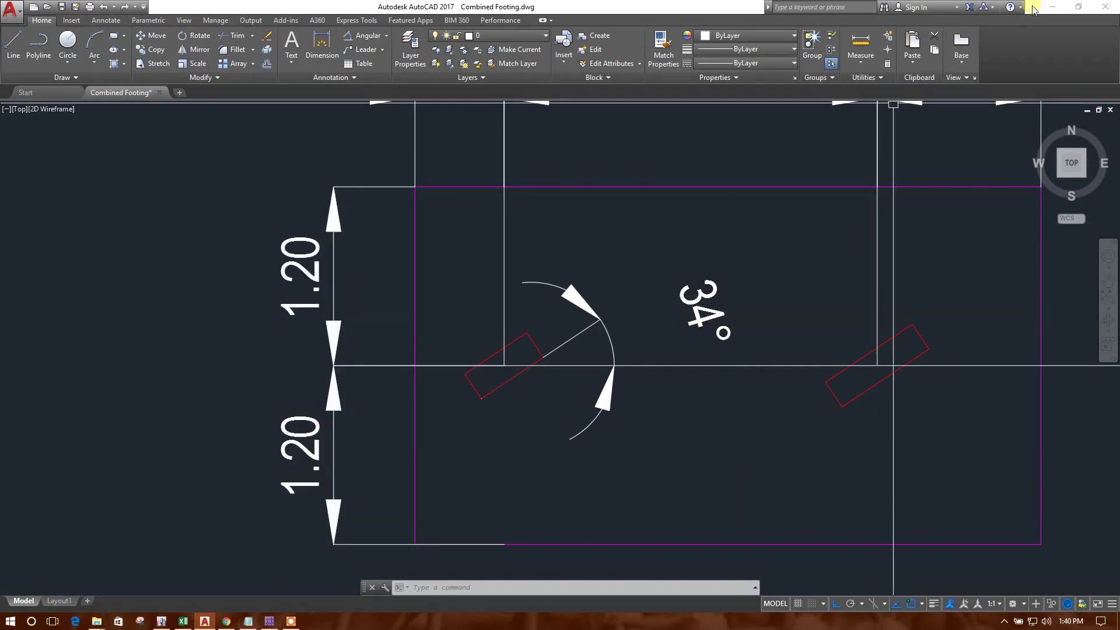
left_click(269, 622)
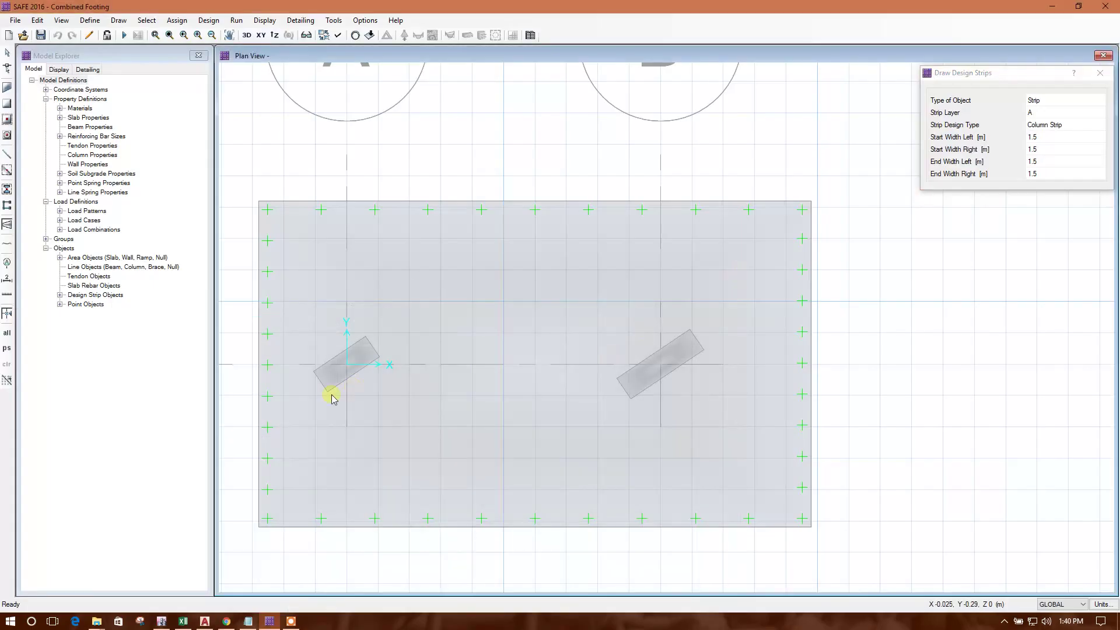
left_click(1044, 141)
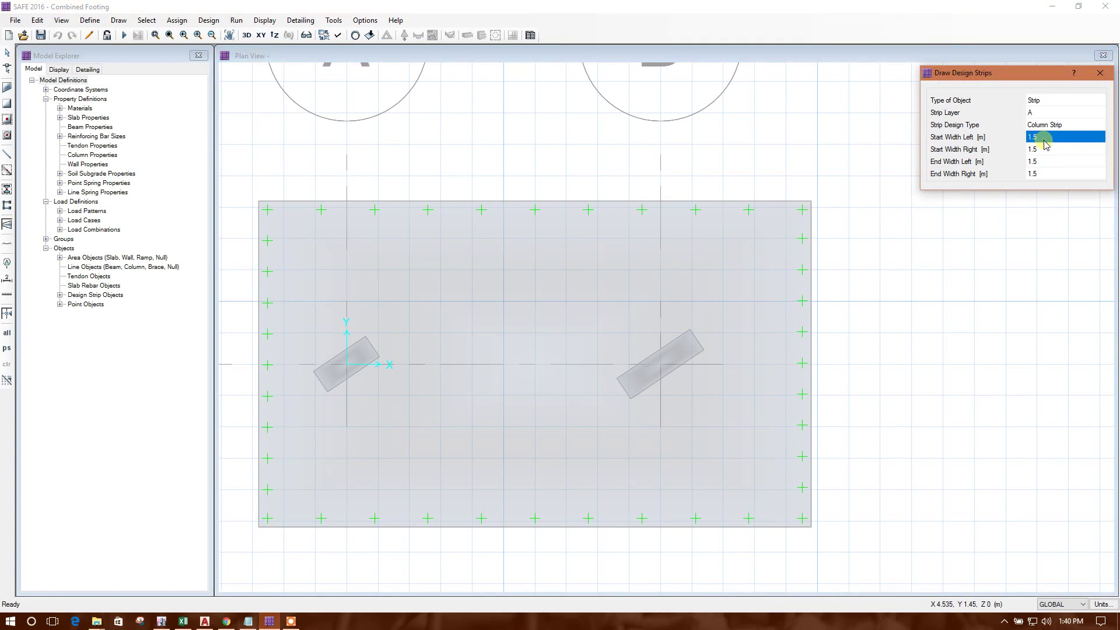
type("1.2")
left_click(1063, 150)
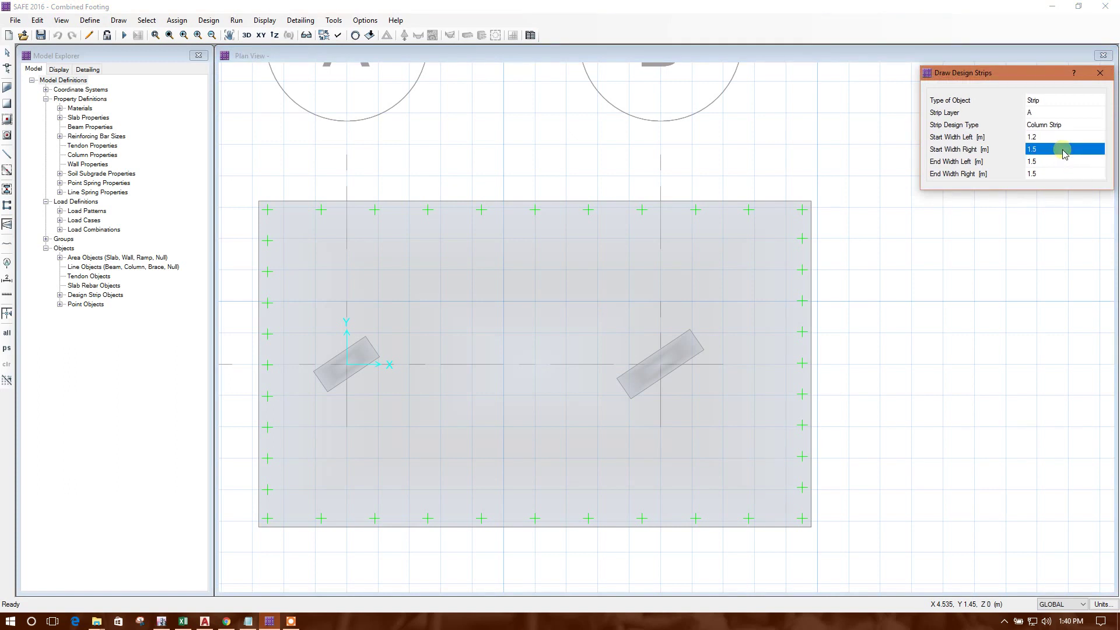
type("1")
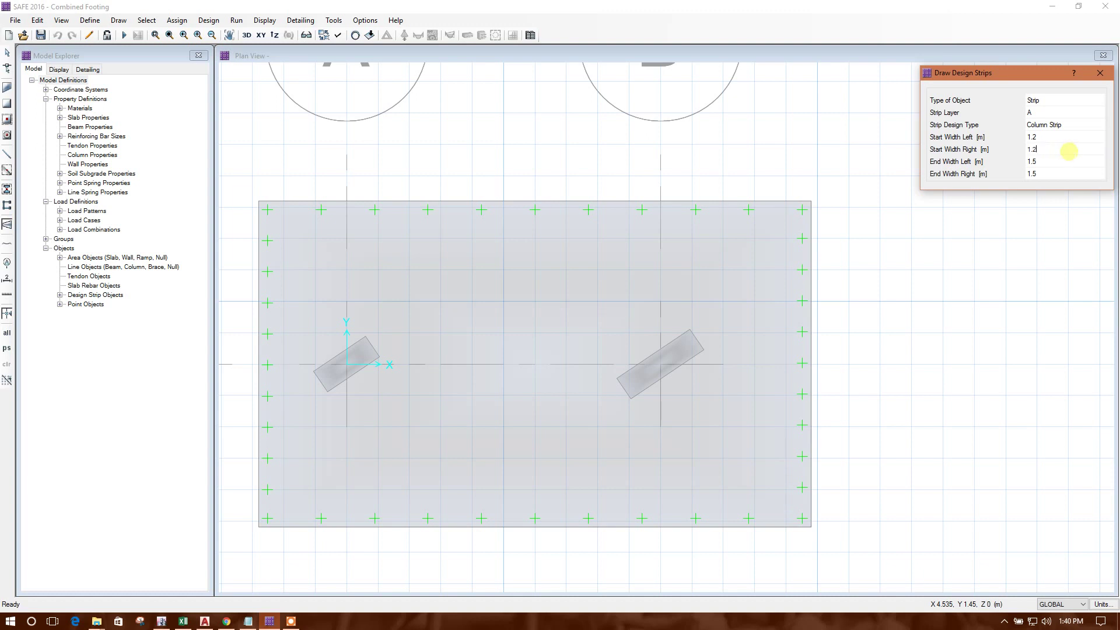
left_click(1062, 162)
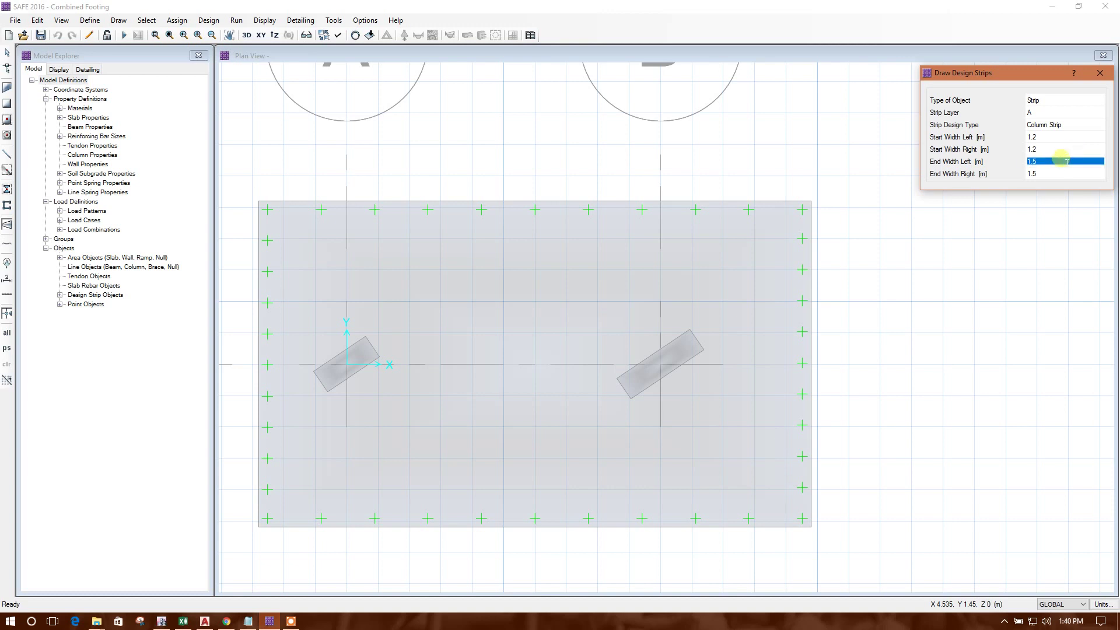
type("1.2")
left_click(1066, 173)
type("1.2")
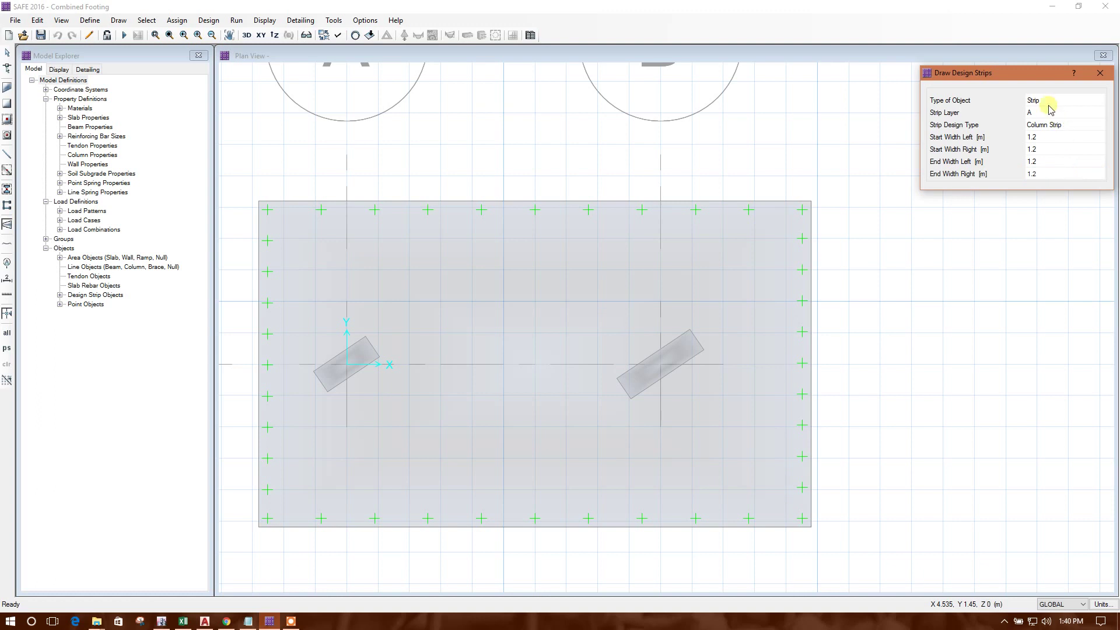
- Draw the layer A column strip along grid line 1 across the footing's full length in X
left_click(1067, 112)
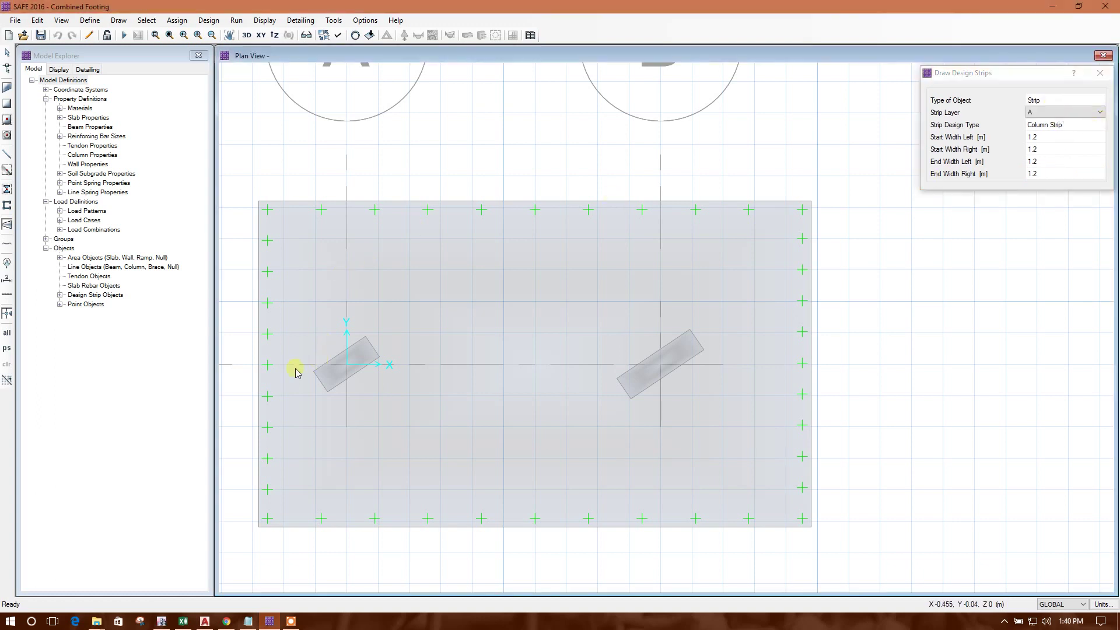
left_click(259, 368)
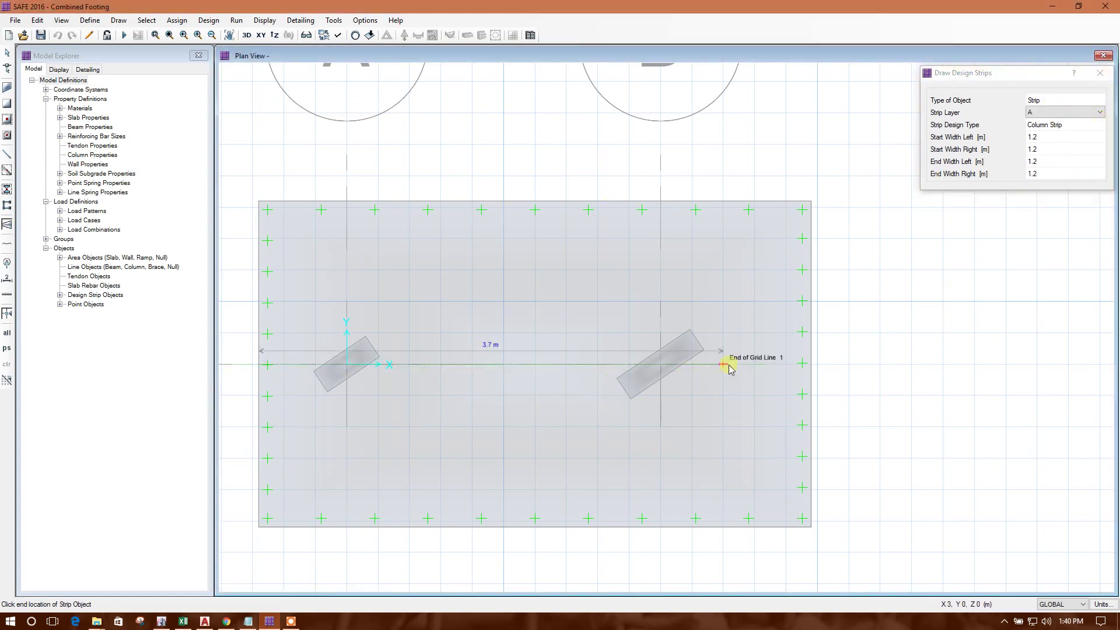
left_click(810, 364)
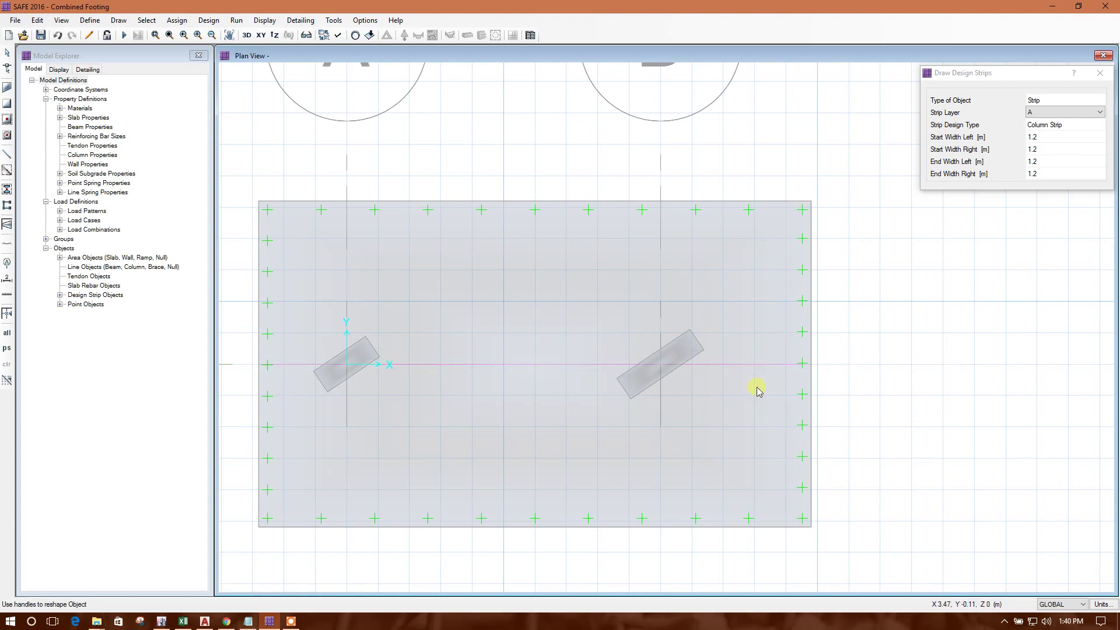
- Set the strip layer to B and check the column spacing and edge distances in the AutoCAD drawing
left_click(1057, 112)
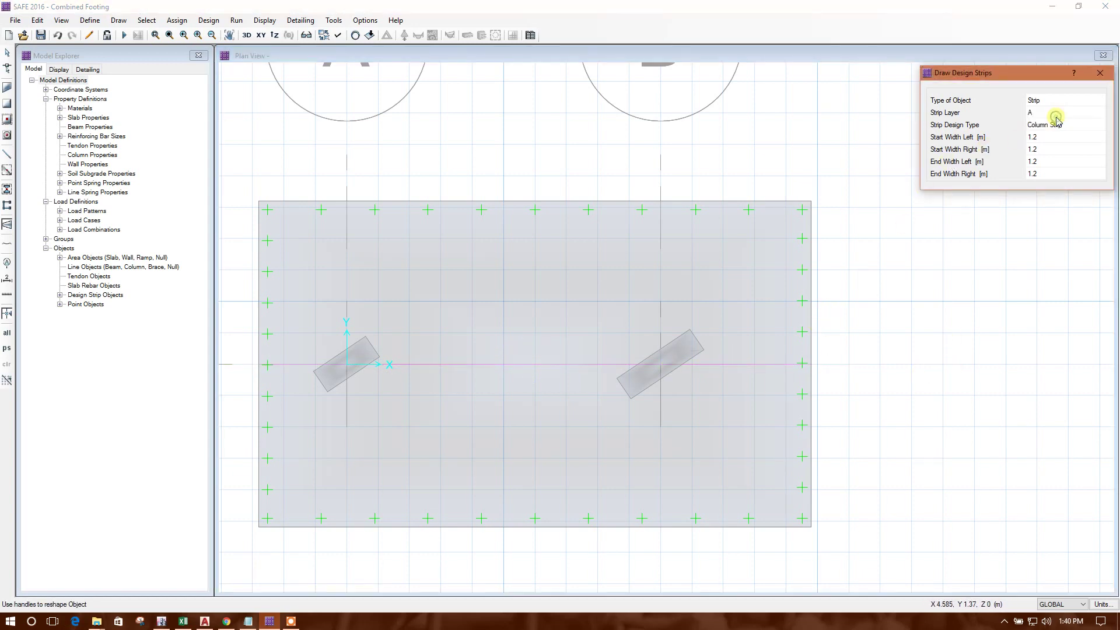
left_click(1058, 112)
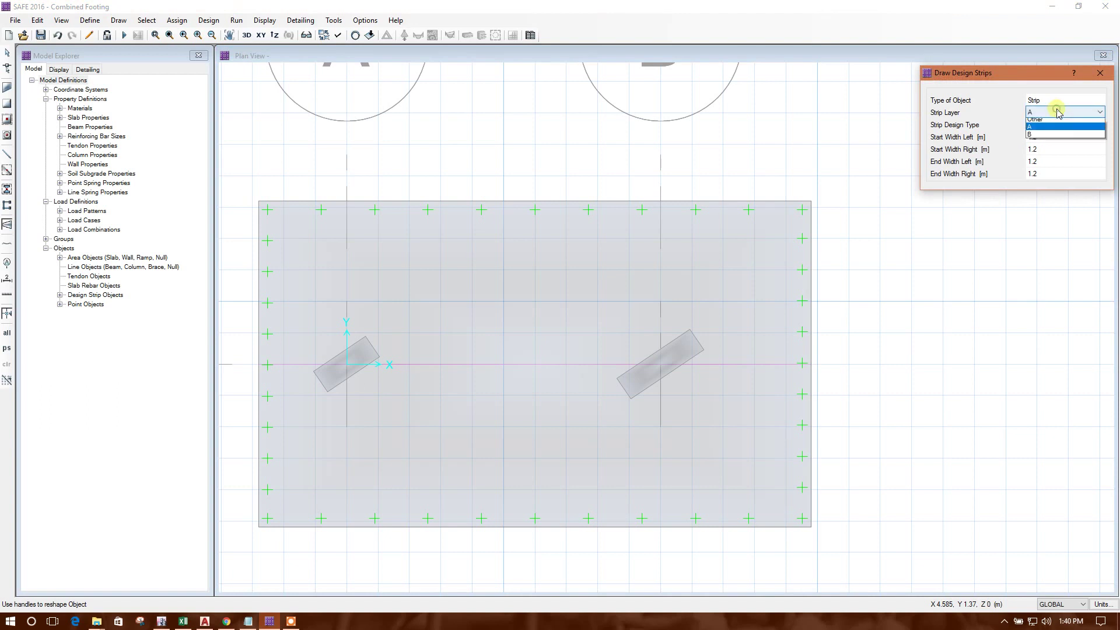
left_click(1047, 138)
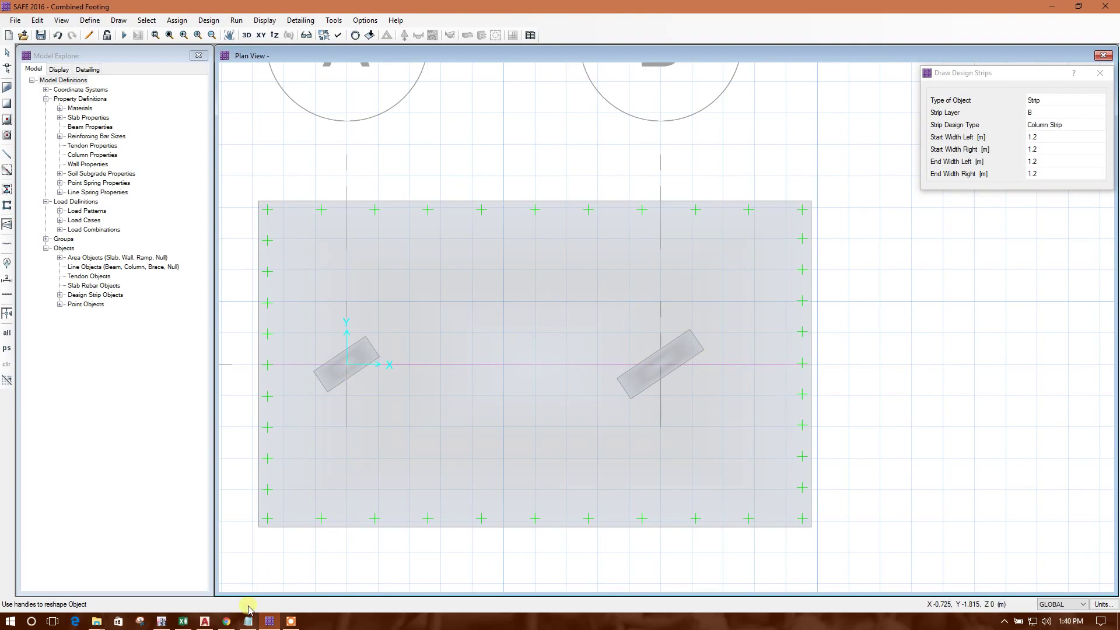
left_click(203, 622)
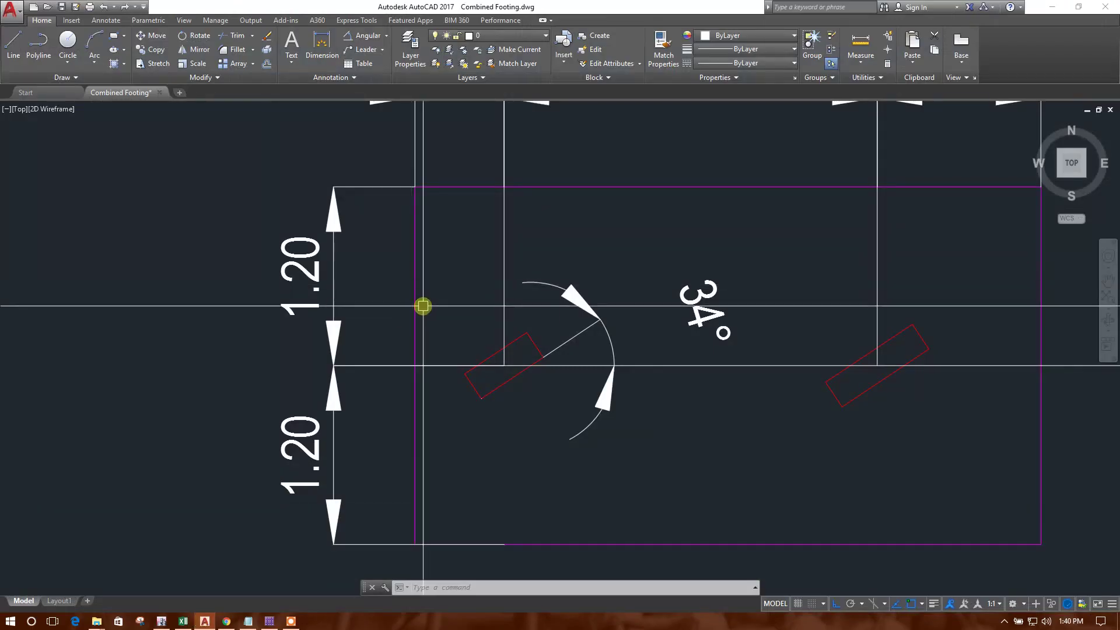
scroll(480, 247, "down", 3)
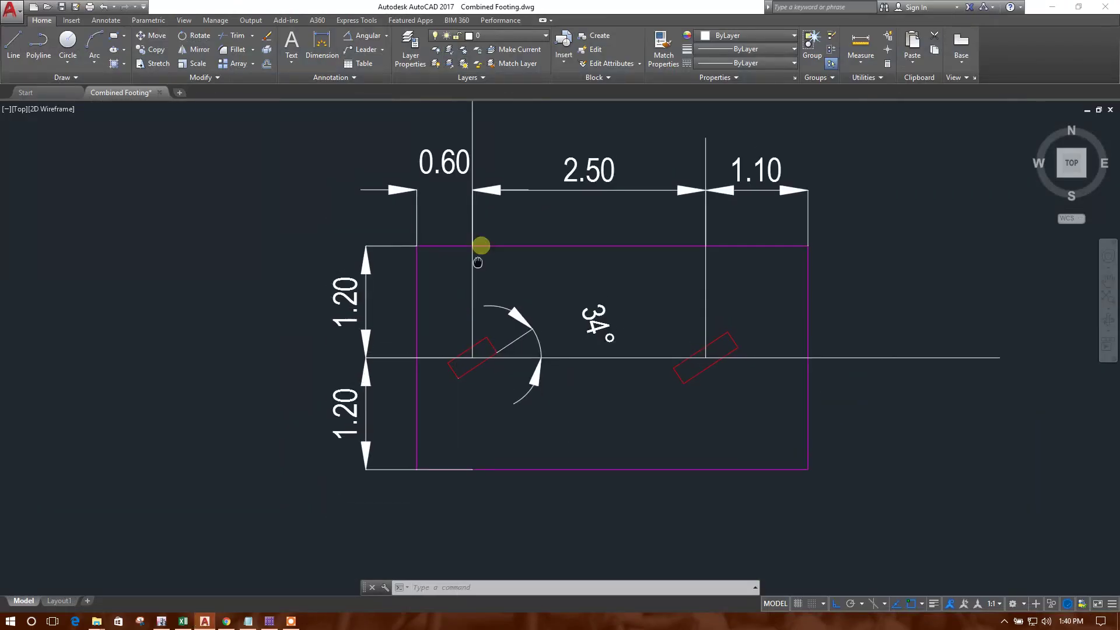
left_click(1051, 6)
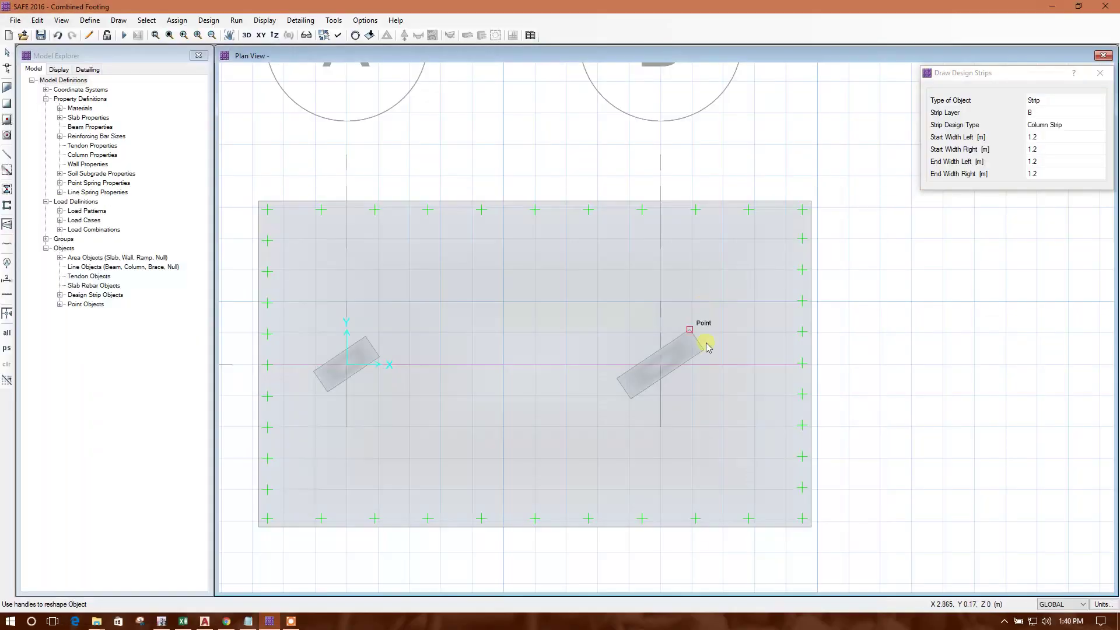
- Set the start and end strip widths to 0.6 m on the left and 1.25 m on the right
left_click(1030, 138)
left_click(1031, 137)
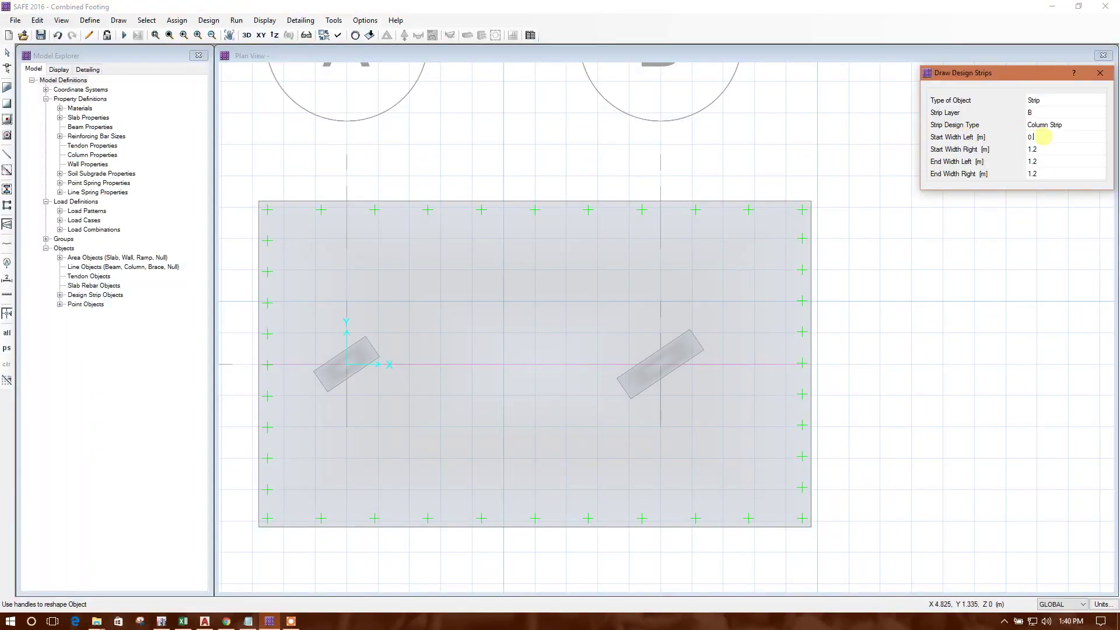
left_click(1045, 150)
type("1")
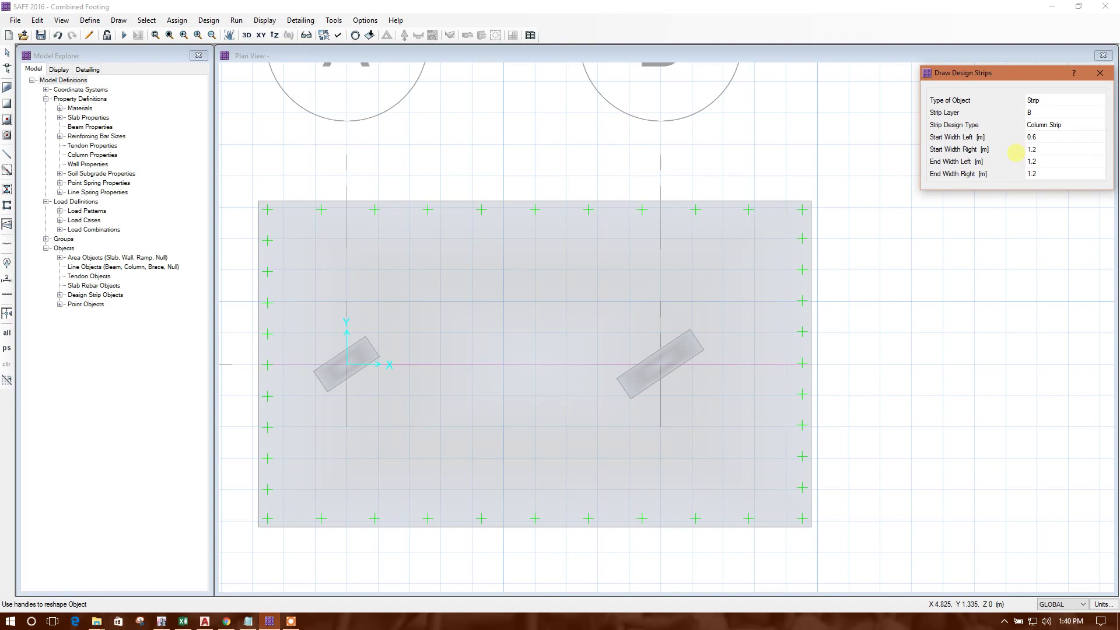
left_click(1040, 171)
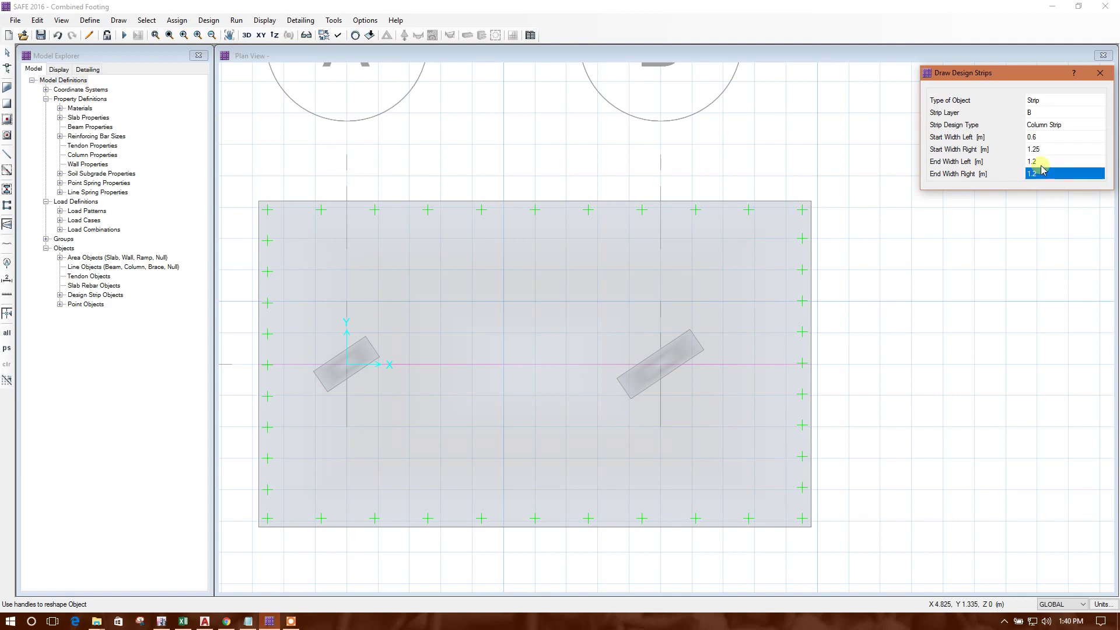
left_click(1041, 162)
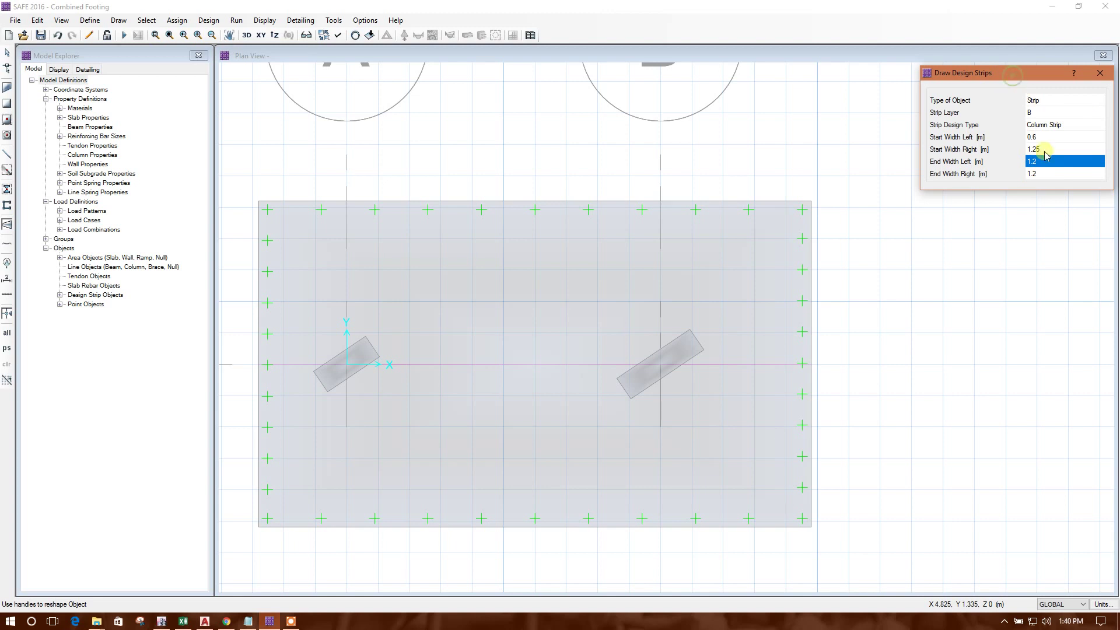
left_click(1047, 162)
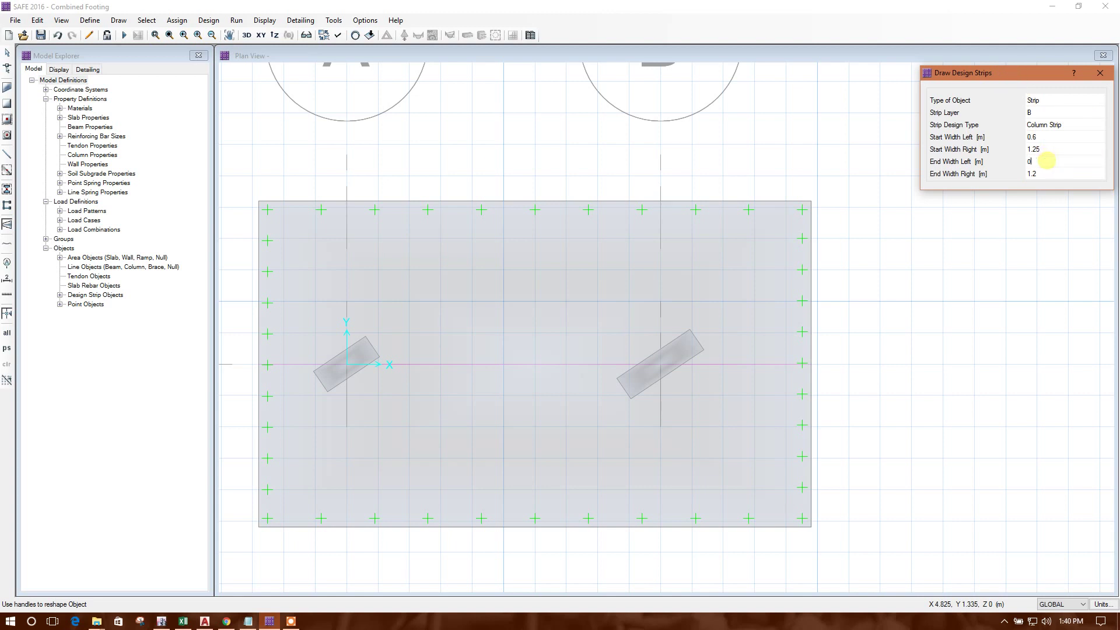
left_click(1057, 174)
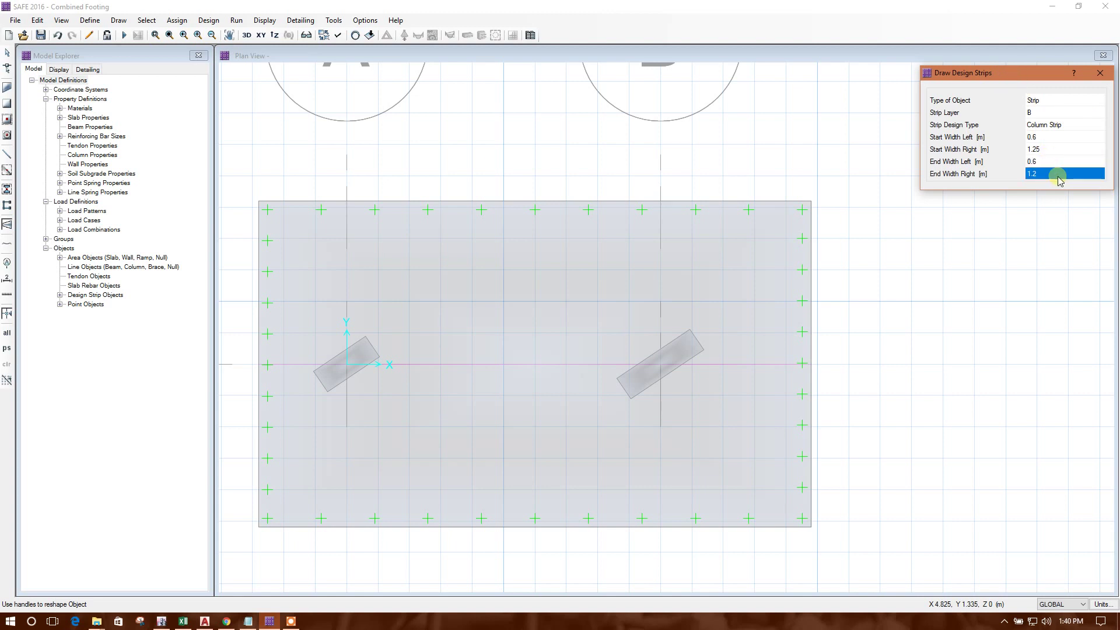
left_click(1058, 175)
type("1")
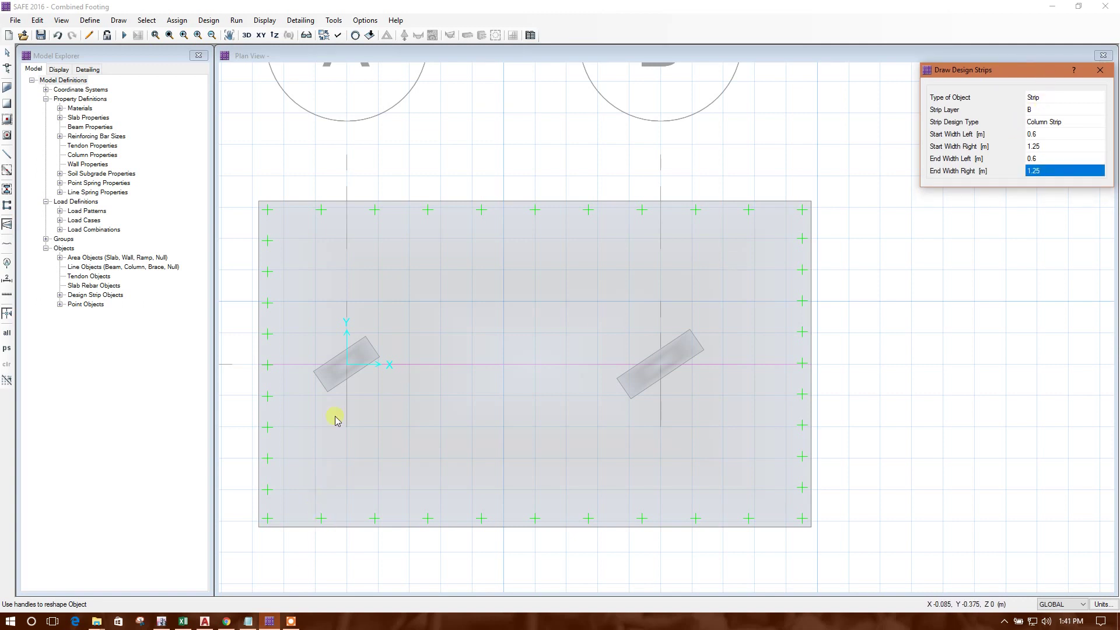
- Draw layer B column strips in Y across the footing along grid A, at midspan and along grid B
left_click(346, 527)
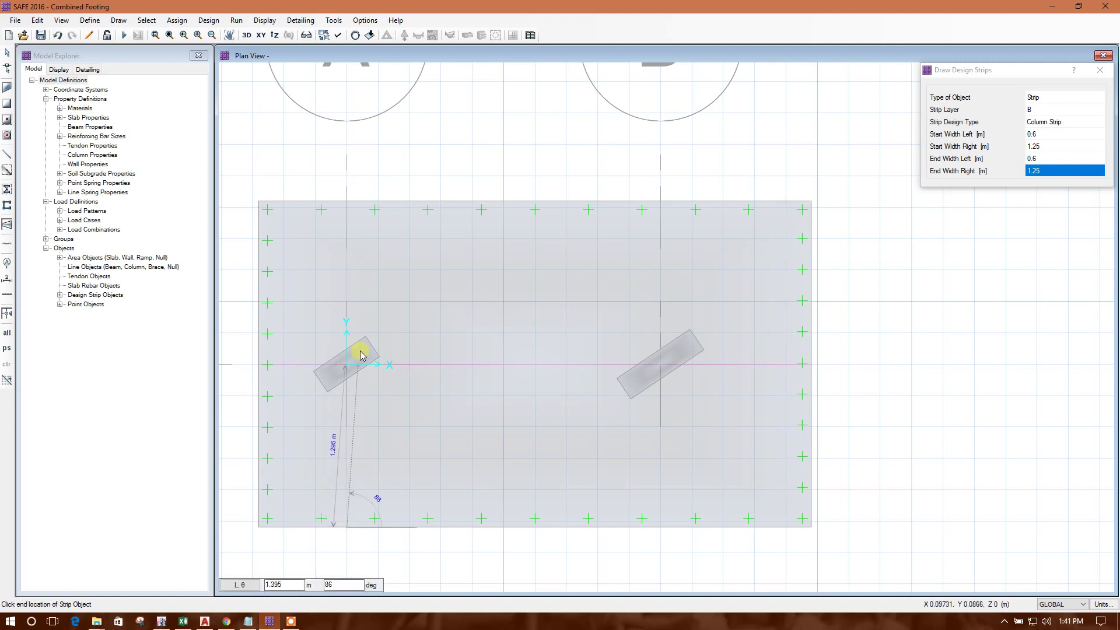
left_click(346, 202)
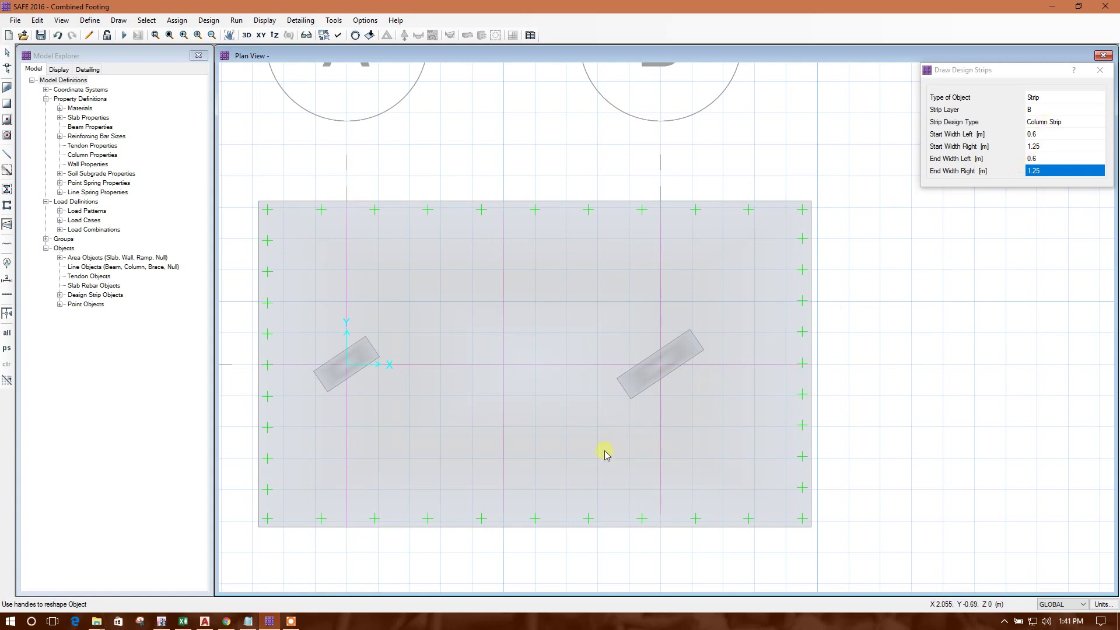
key("Escape")
left_click(504, 304)
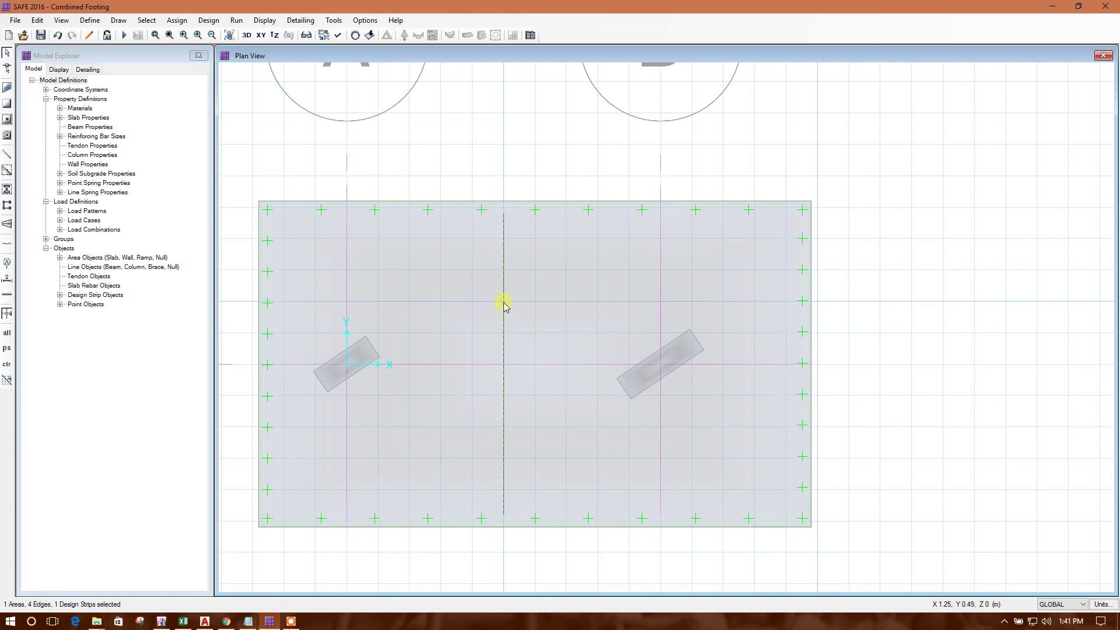
key("Delete")
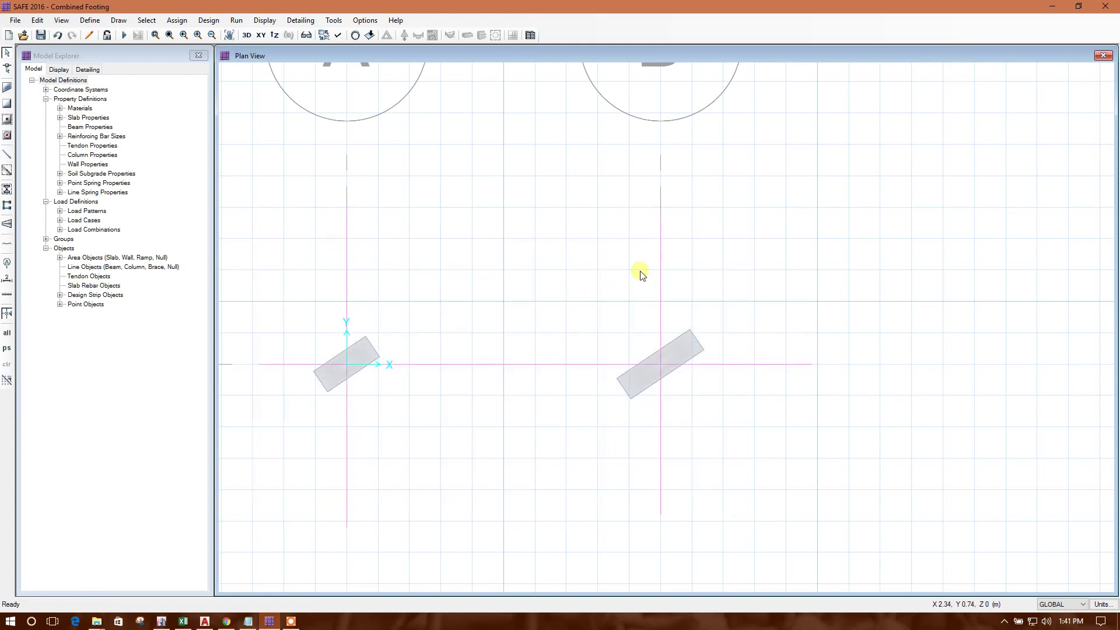
key("ctrl+z")
- Delete the layer B design strips along grid B and at midspan, keeping the one on grid A
left_click(659, 267)
key("Delete")
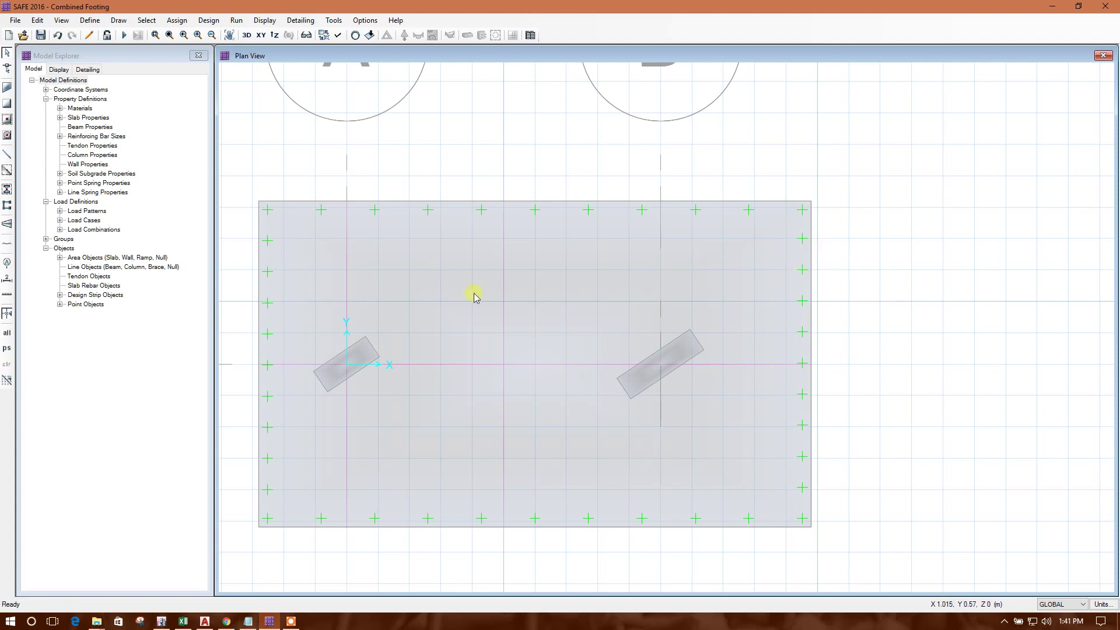
left_click(504, 291)
key("Delete")
- Start drawing design strips and check the column spacing and edge distance at grid B in the AutoCAD drawing
left_click(118, 21)
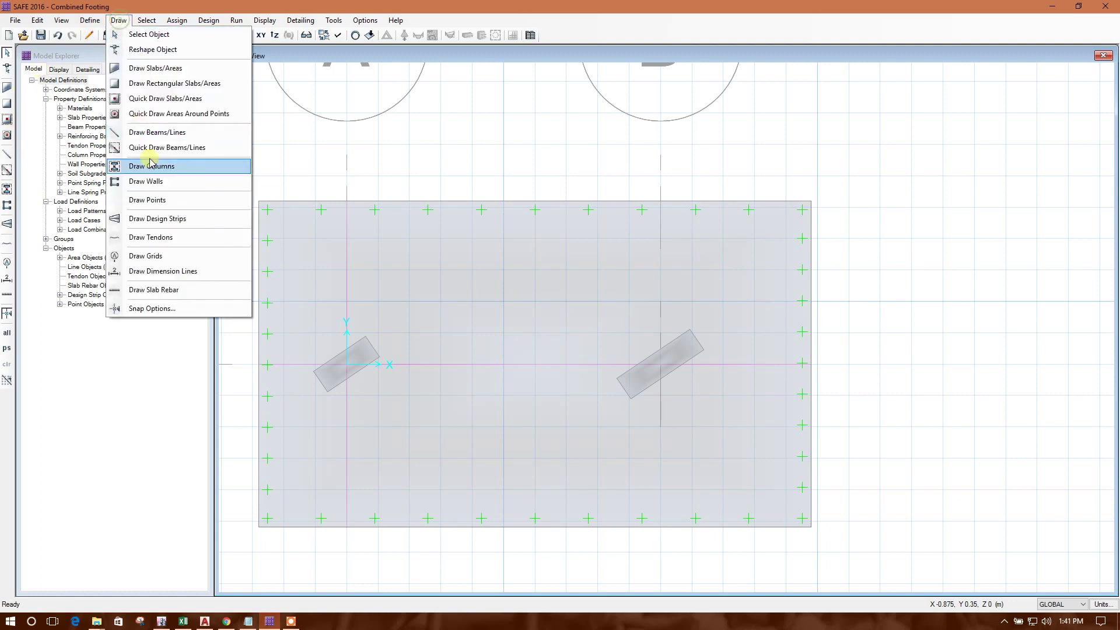
left_click(875, 341)
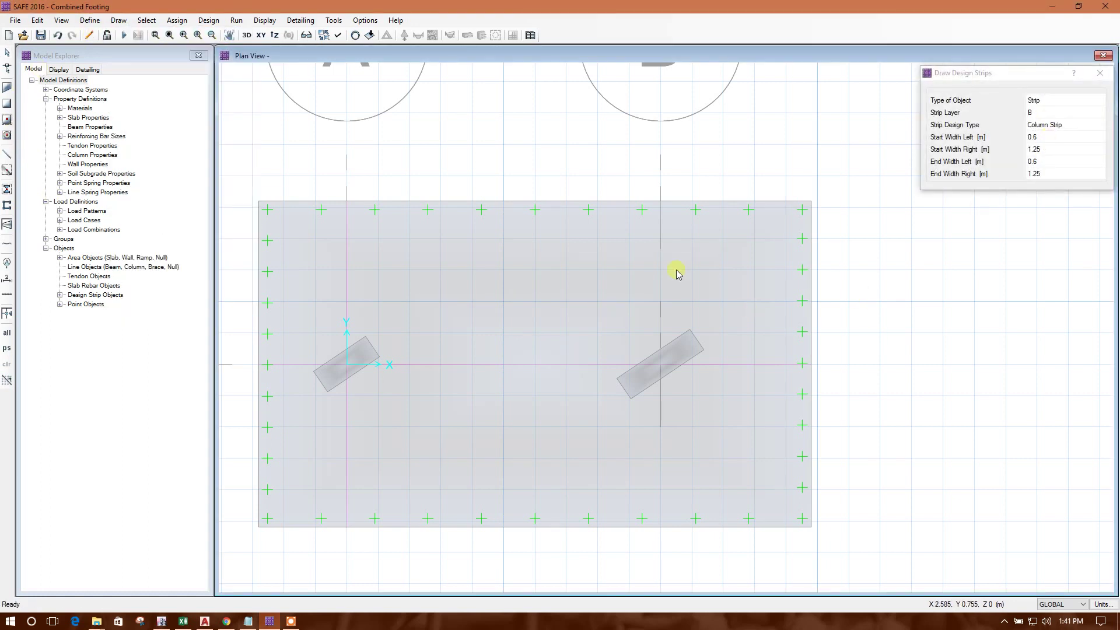
left_click(205, 621)
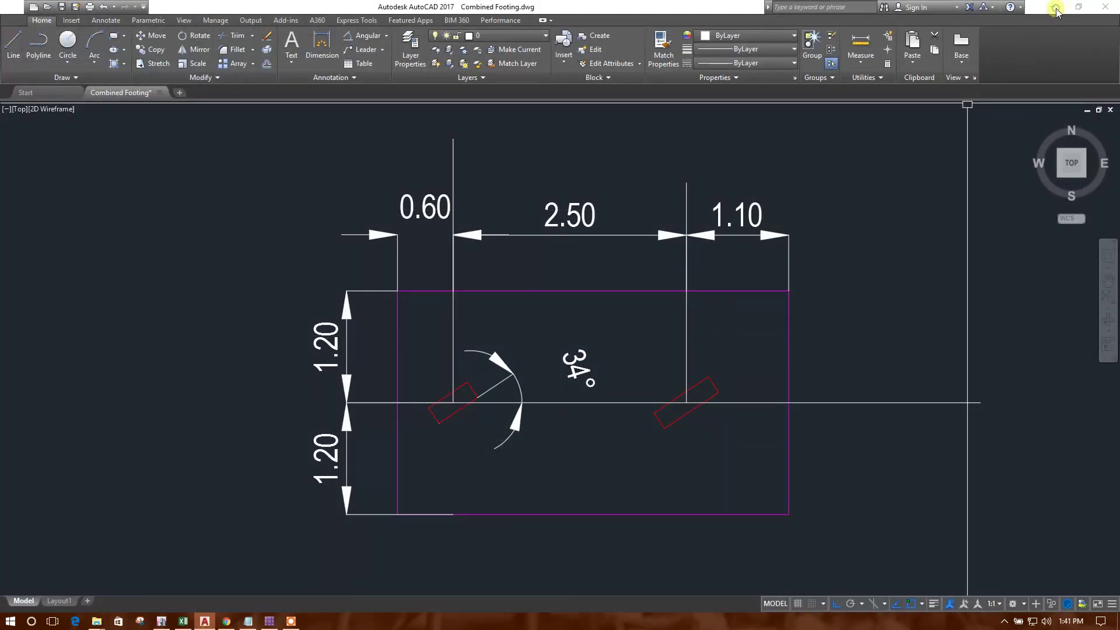
left_click(1052, 7)
- Set the start and end strip widths to 1.25 m on the left and 1.1 m on the right
left_click(1031, 149)
key("BackSpace")
left_click(1040, 137)
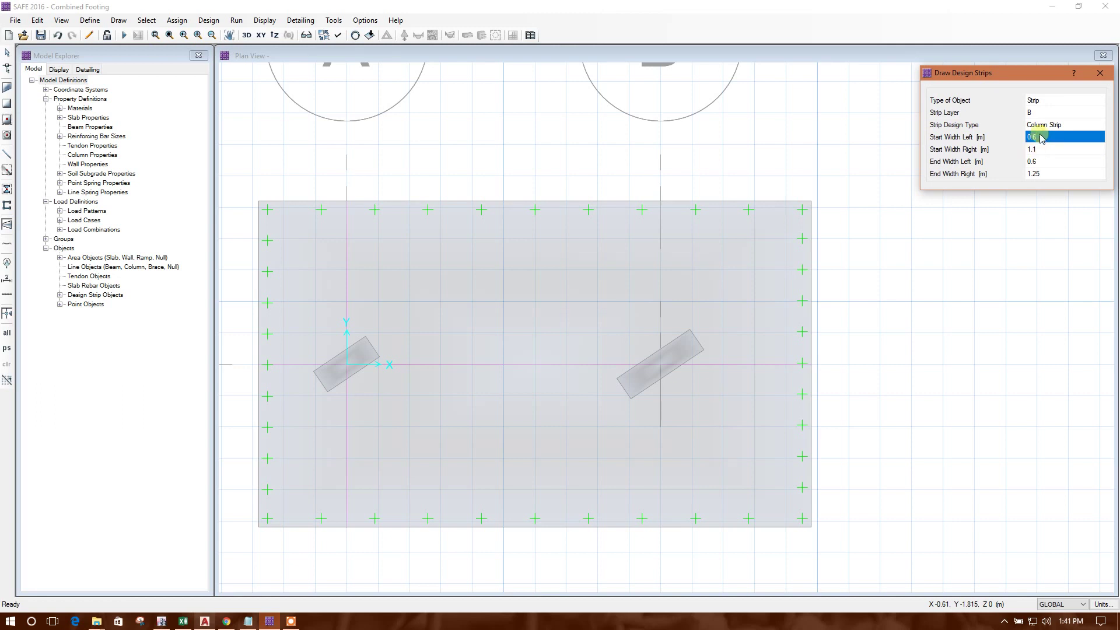
type("1.25")
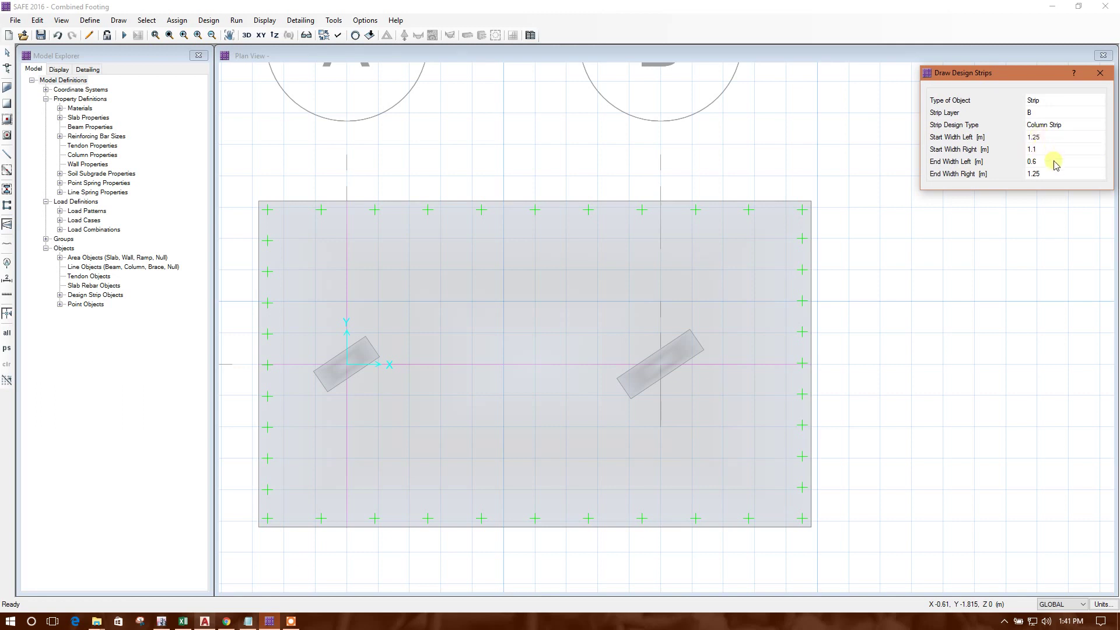
left_click(1055, 163)
type("1.25")
left_click(1054, 172)
type("1")
key("Return")
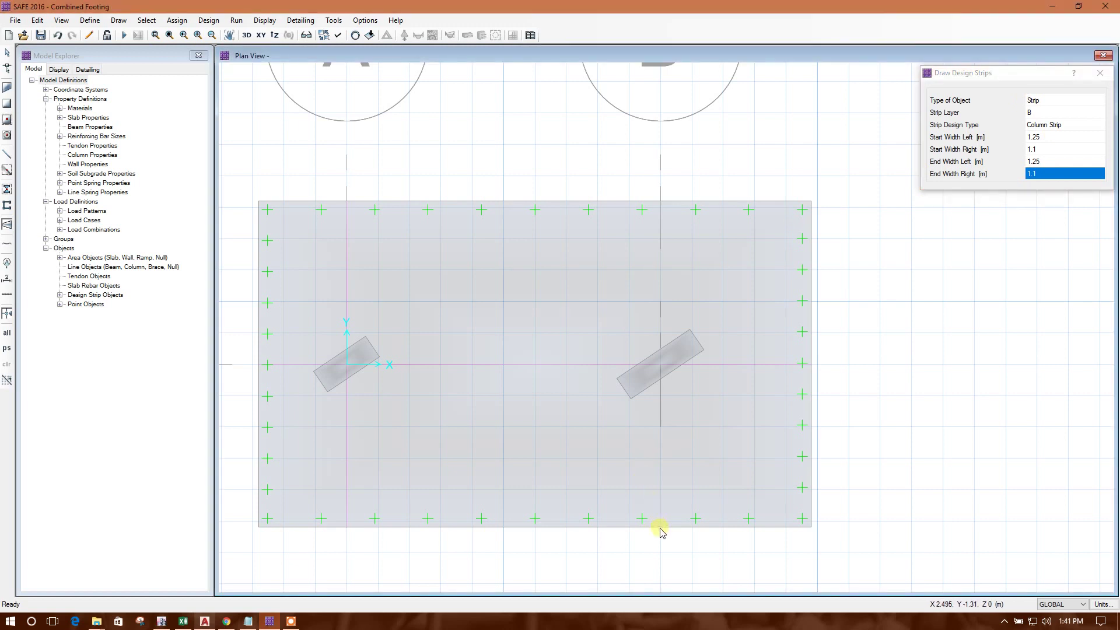
- Try to draw a layer B column strip in Y along grid B and undo it
left_click(660, 527)
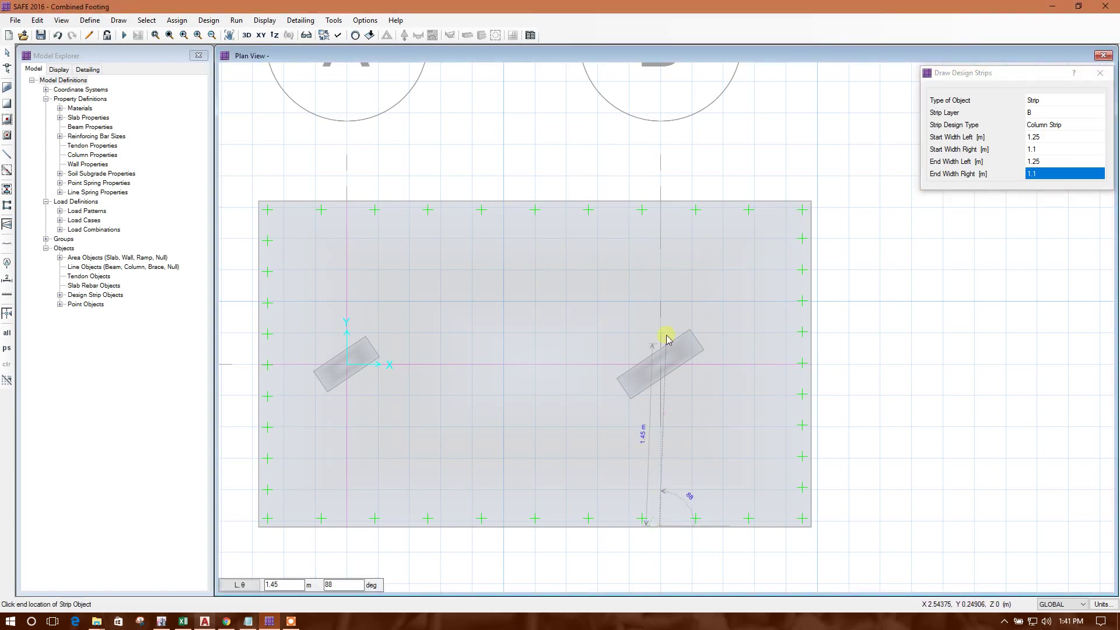
left_click(661, 203)
key("Escape")
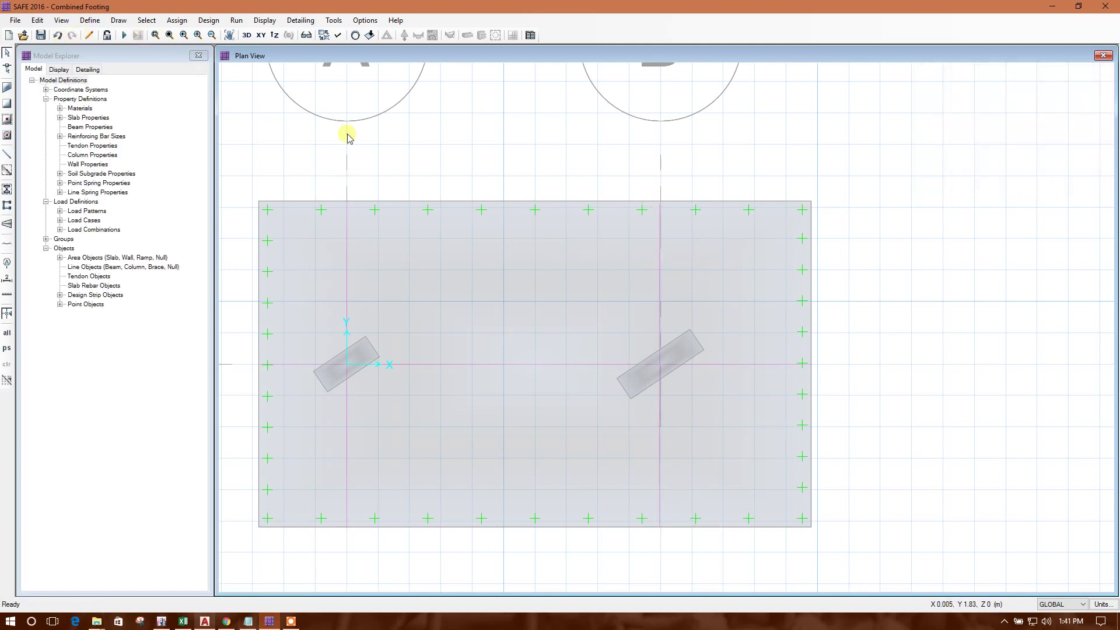
left_click(58, 35)
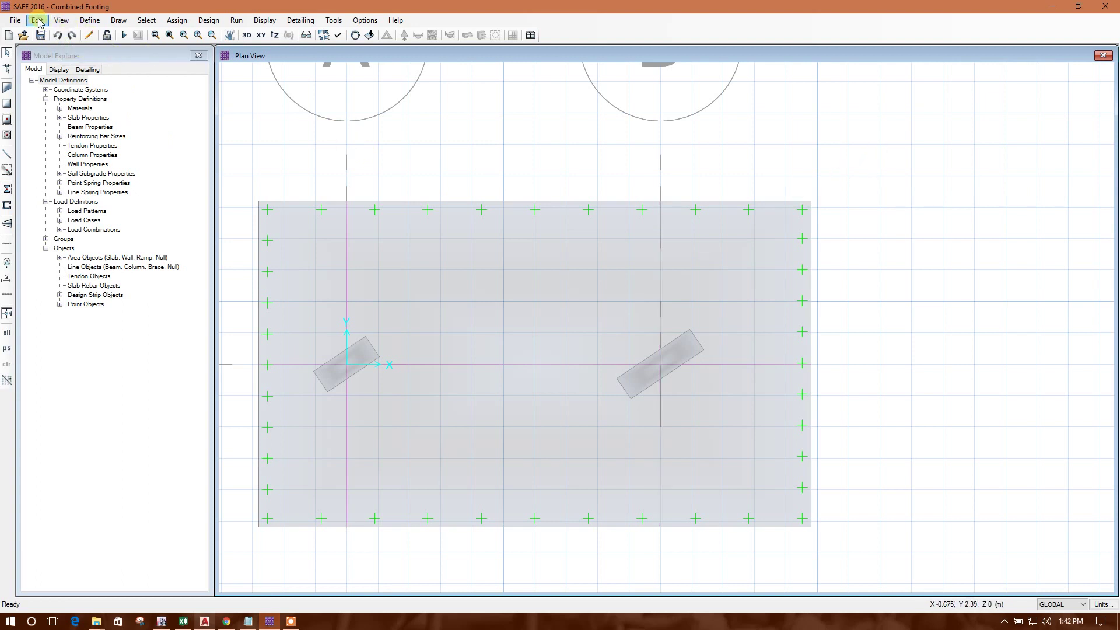
- Confirm the snap options with points, grid intersections, edges, perpendicular projections, fine grid and intelligent snaps enabled
left_click(38, 20)
left_click(37, 21)
left_click(145, 21)
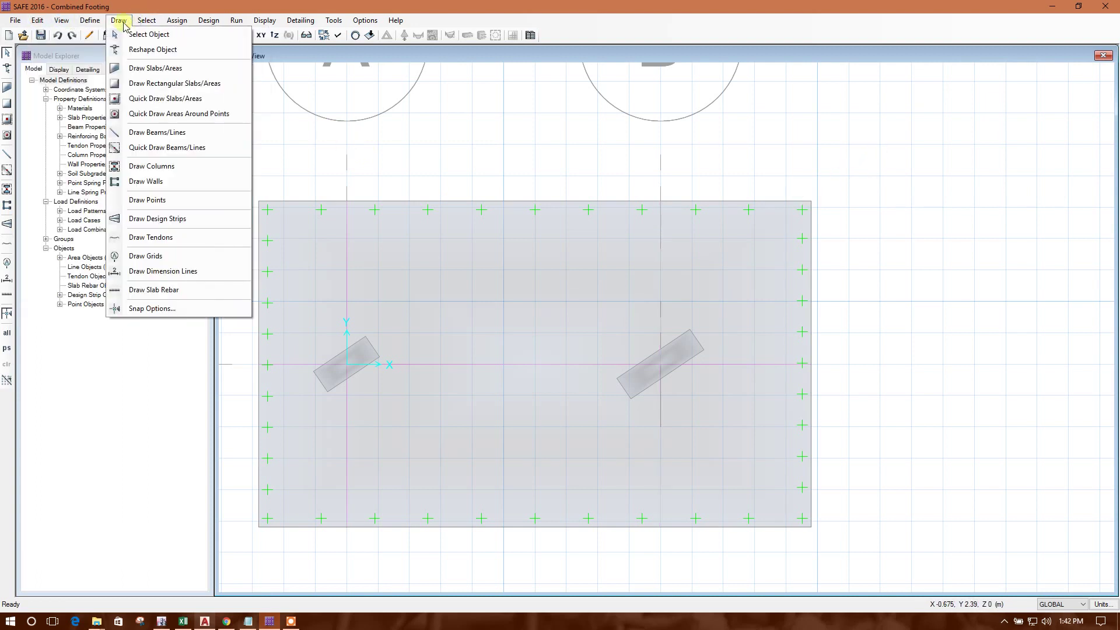
left_click(141, 302)
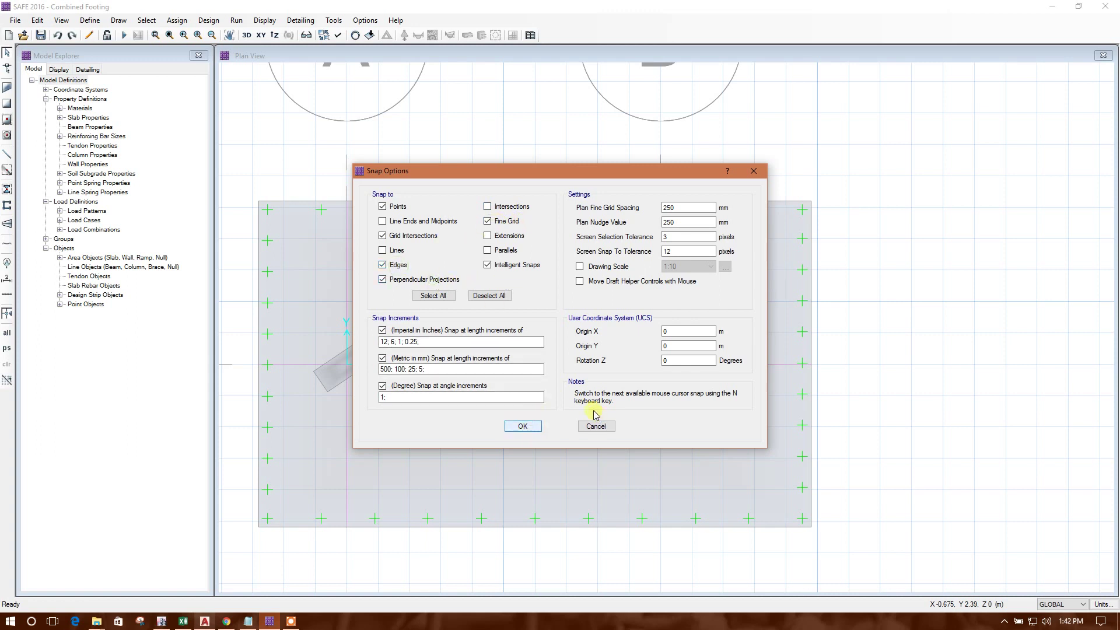
left_click(539, 427)
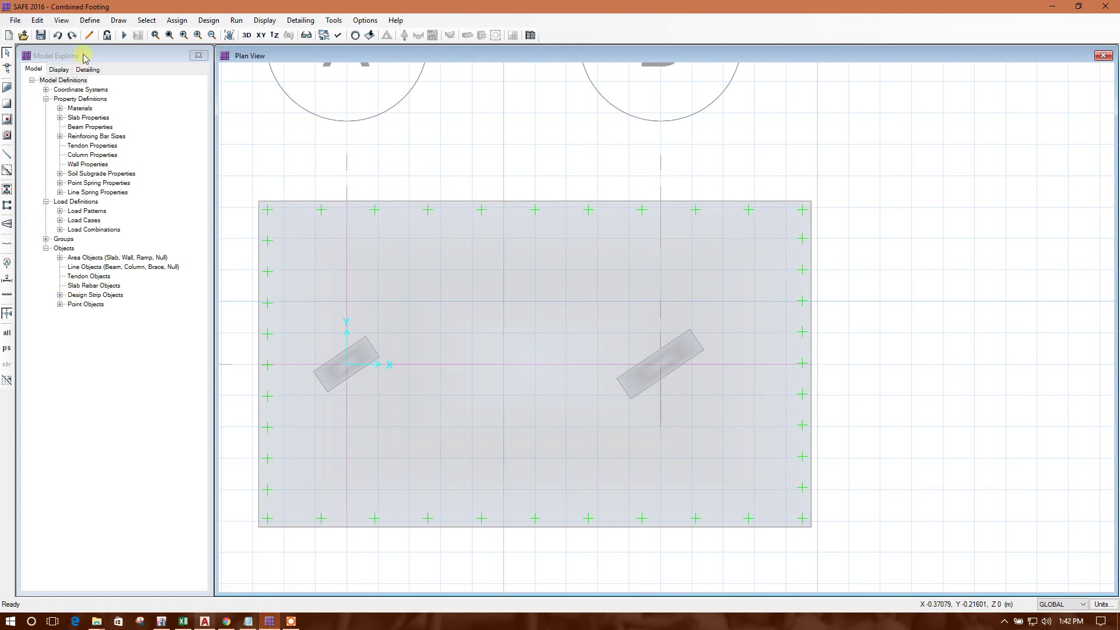
- Draw a layer B column strip along grid B from the footing's lower edge to its upper edge, 1.25 m left and 1.1 m right
left_click(118, 20)
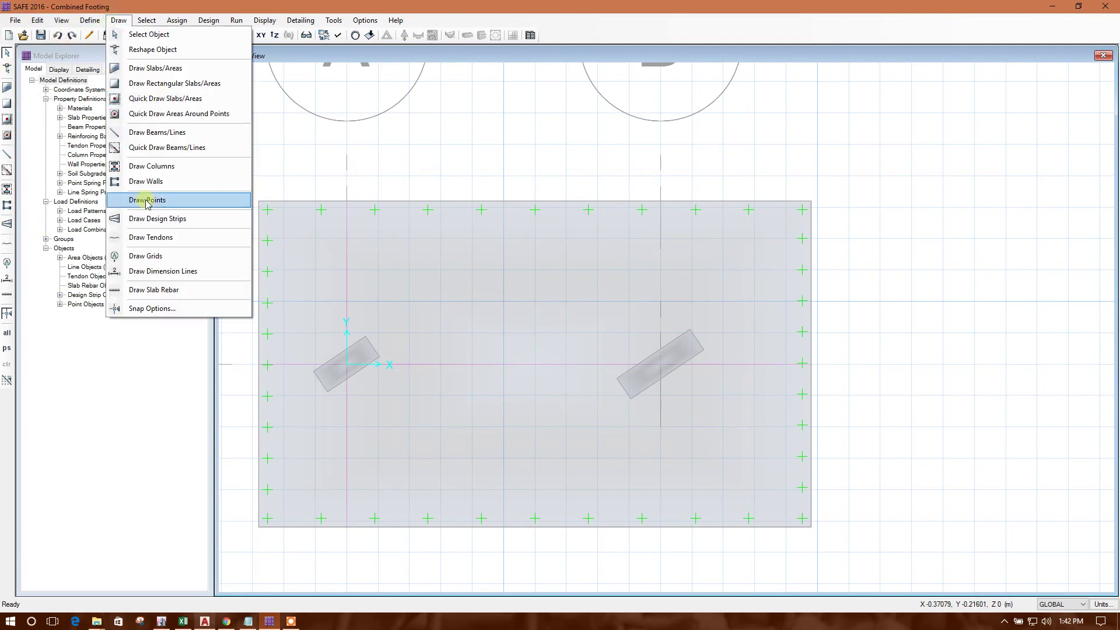
left_click(154, 221)
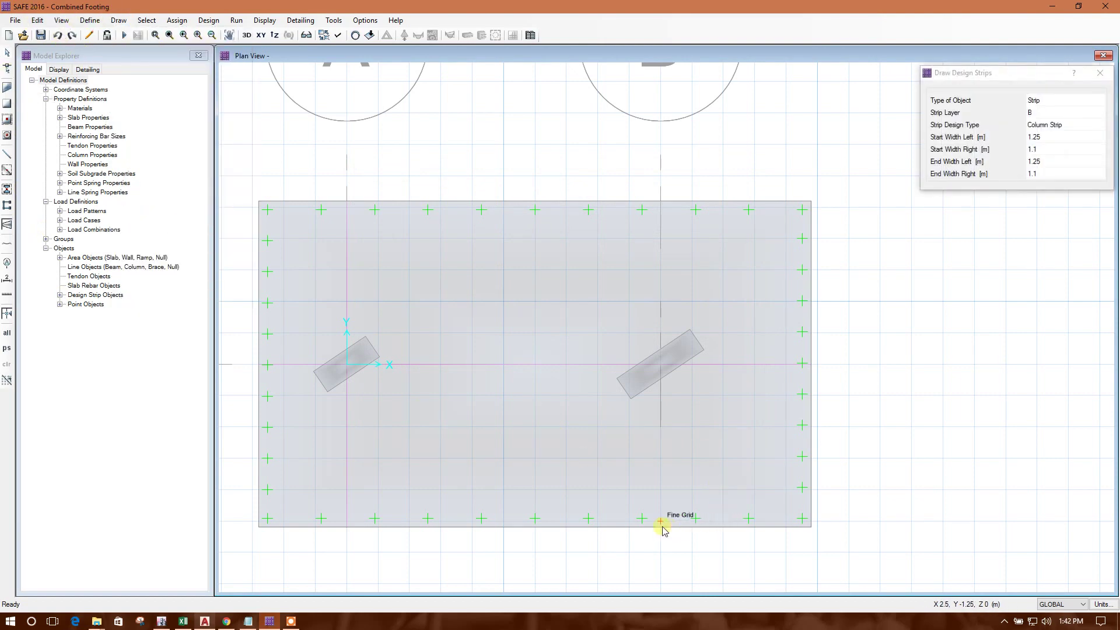
scroll(656, 532, "up", 2)
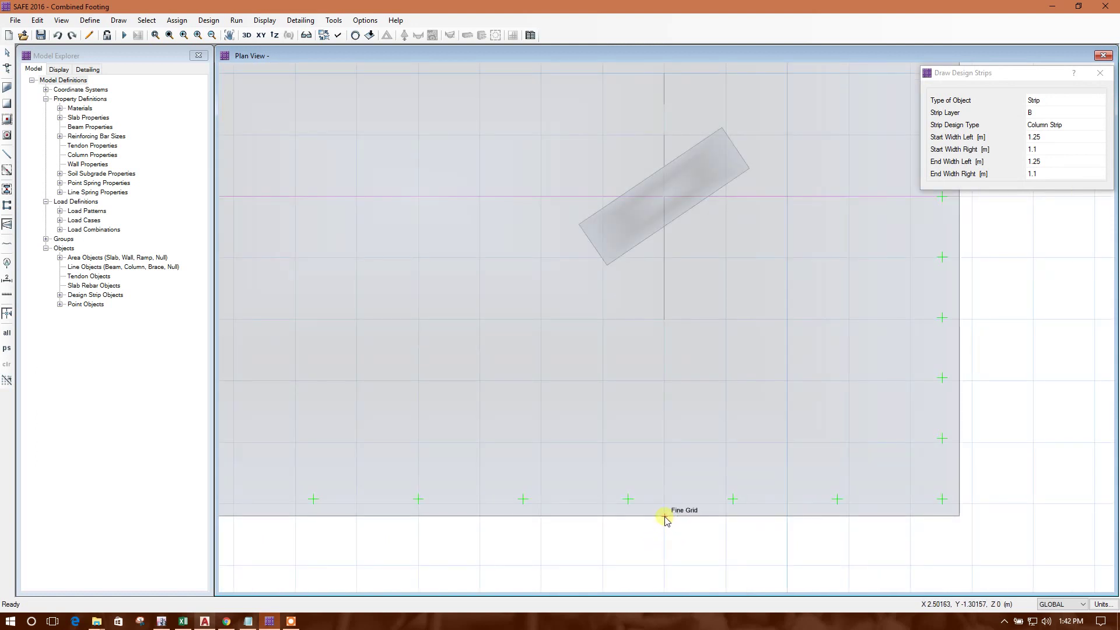
left_click(665, 516)
scroll(662, 391, "down", 2)
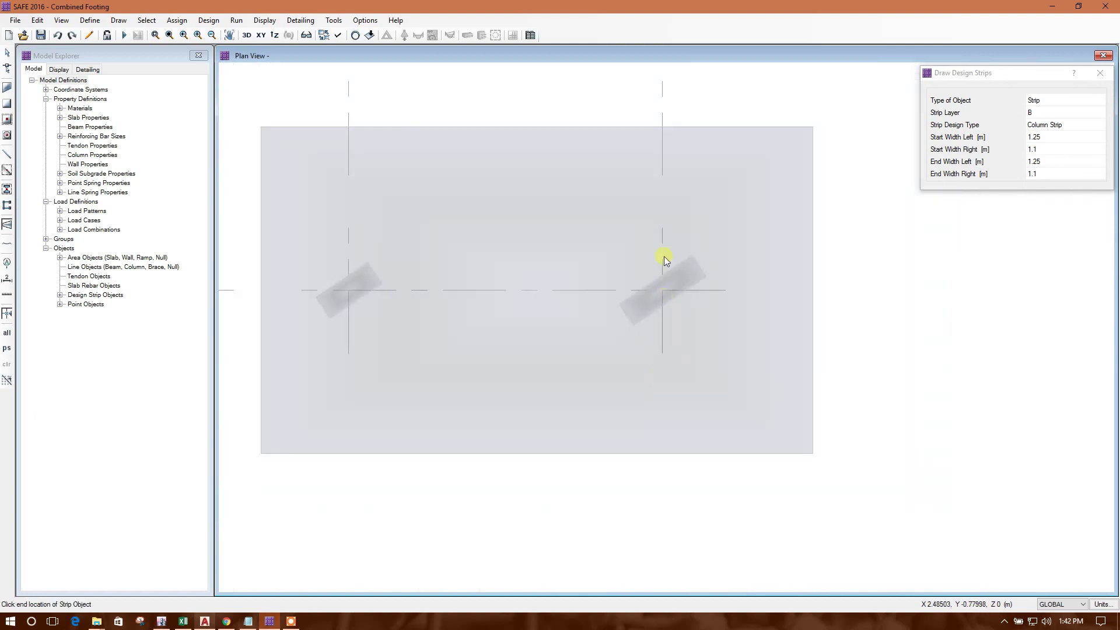
left_click(665, 129)
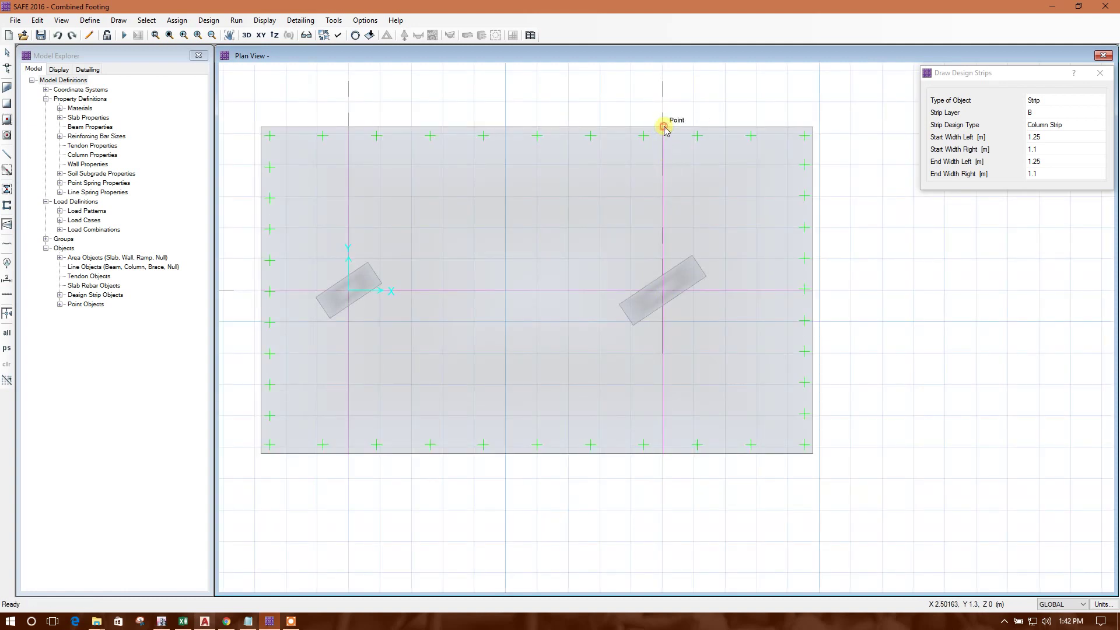
left_click(1100, 73)
- Run the analysis and design of the combined footing
scroll(527, 358, "down", 1)
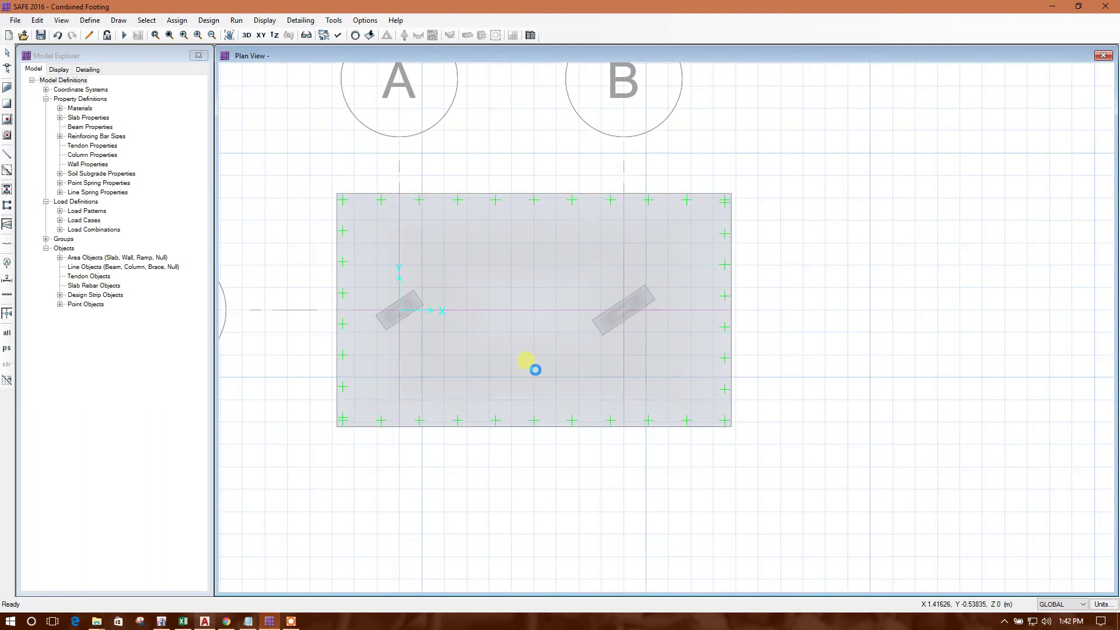
middle_click_drag(490, 230, 515, 173)
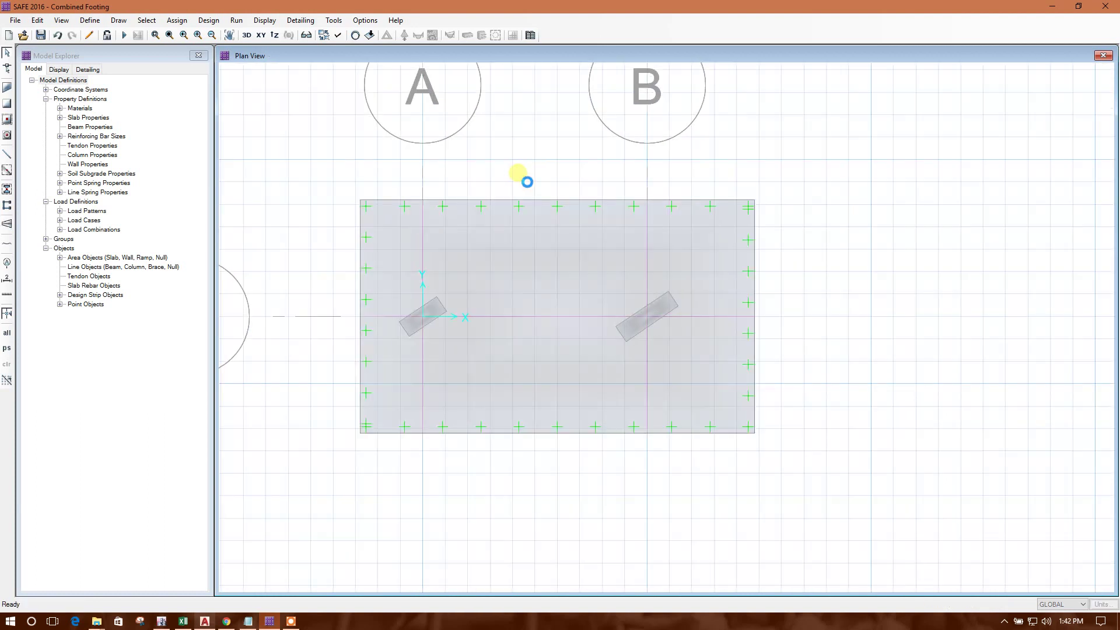
left_click(241, 21)
left_click(263, 33)
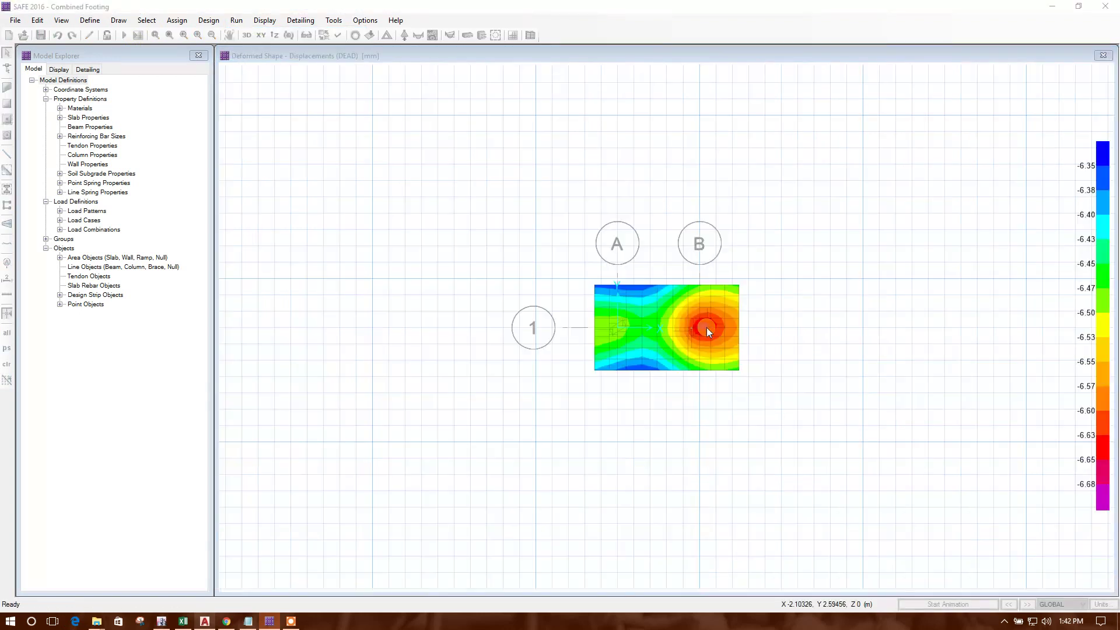
- Examine the footing's dead load deformed shape in plan and in the default 3D view
scroll(722, 328, "up", 2)
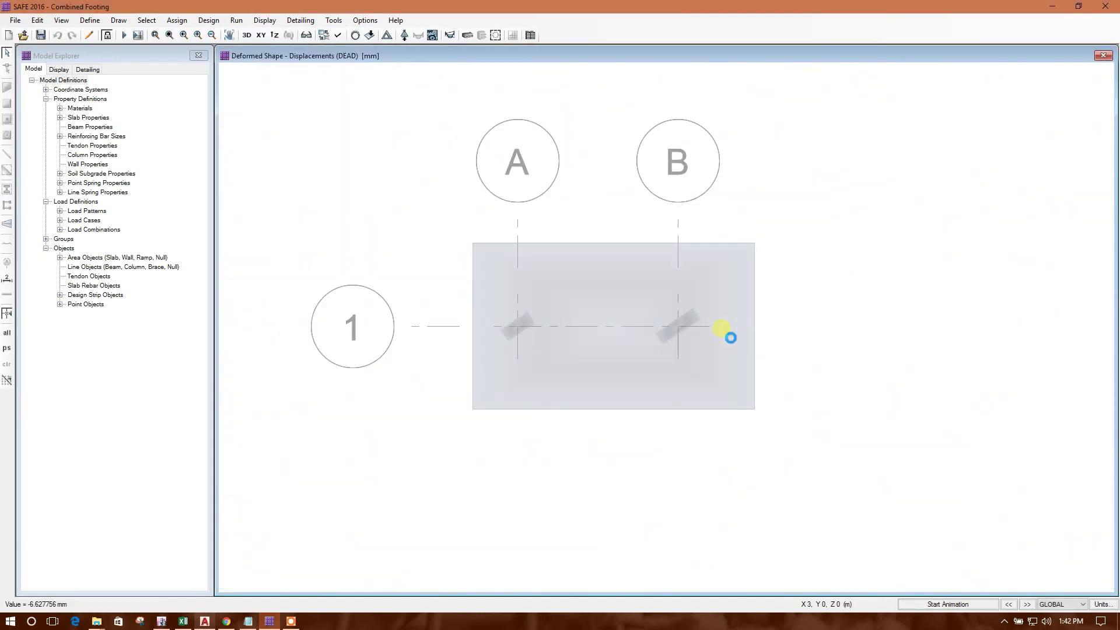
scroll(722, 328, "up", 2)
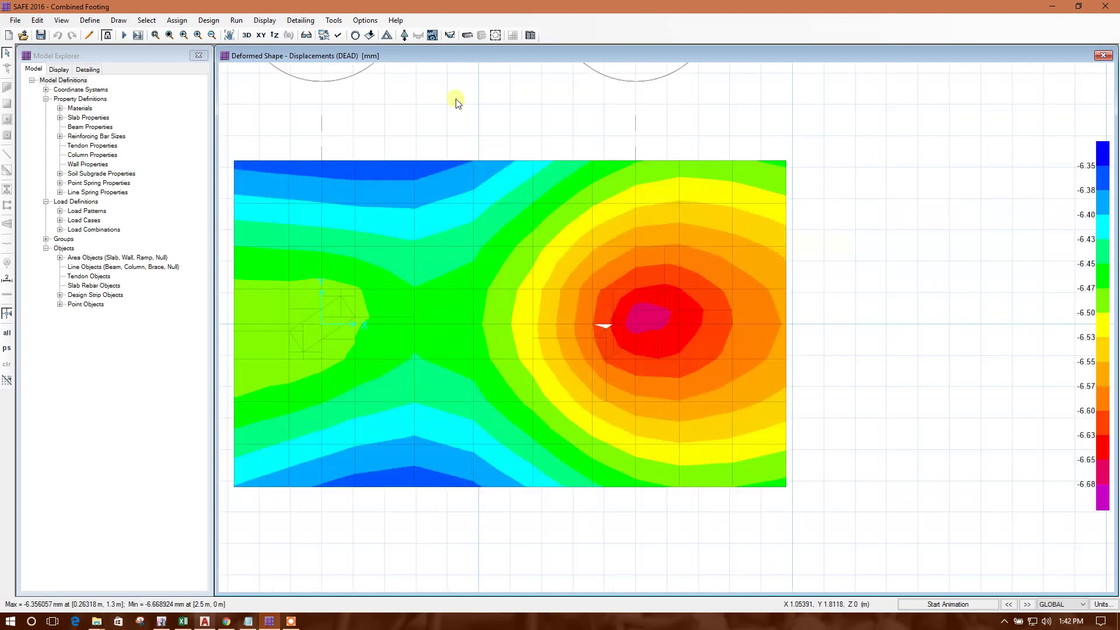
left_click(304, 37)
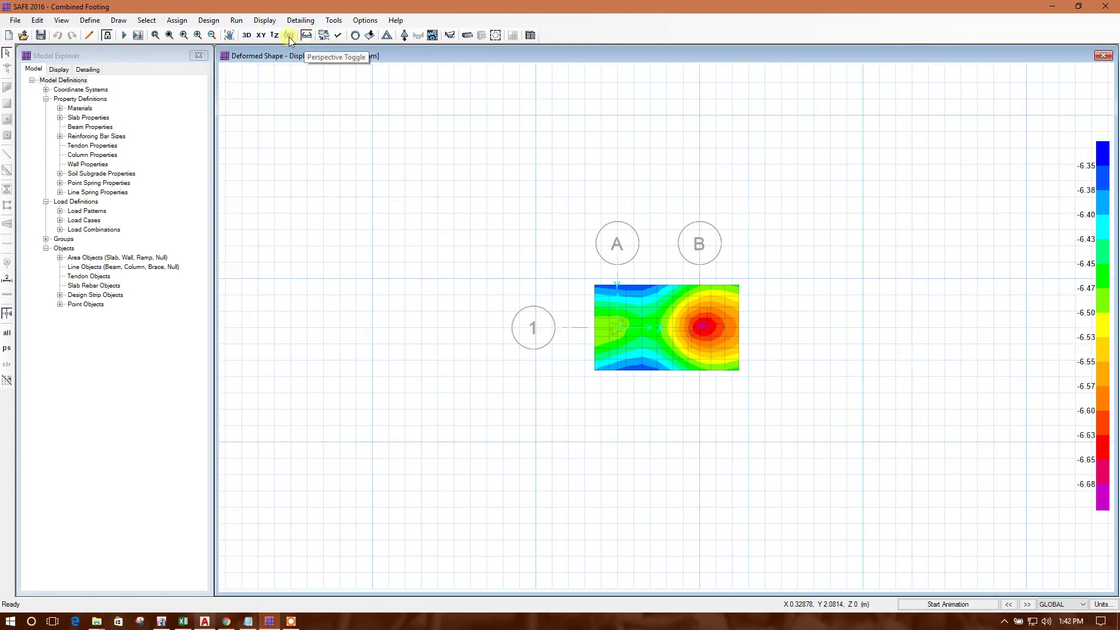
left_click(246, 35)
scroll(737, 305, "up", 2)
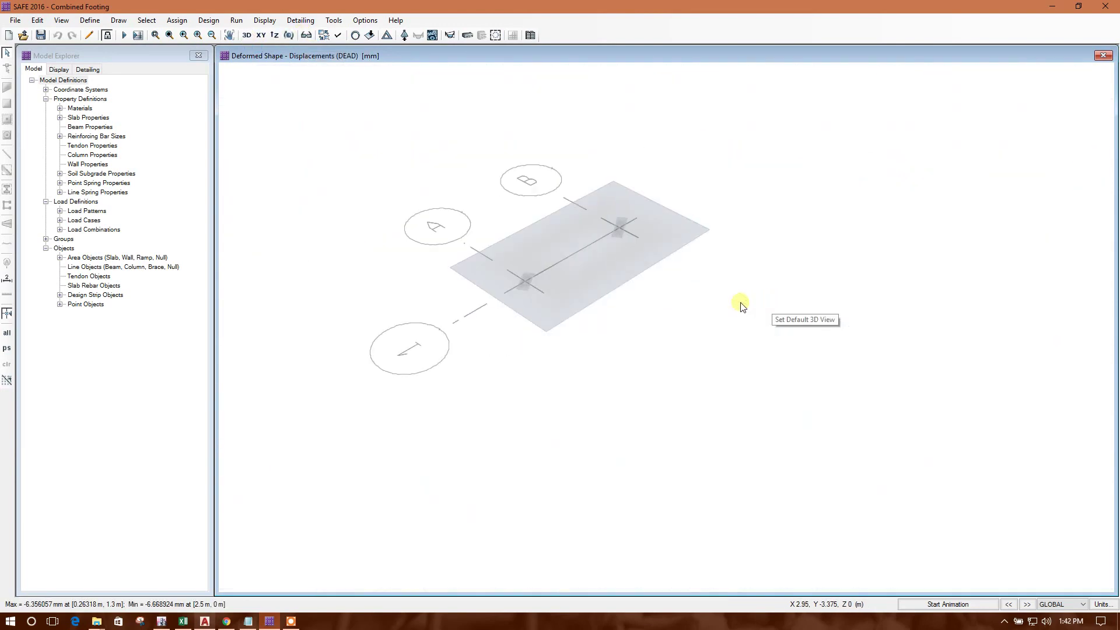
scroll(604, 272, "up", 2)
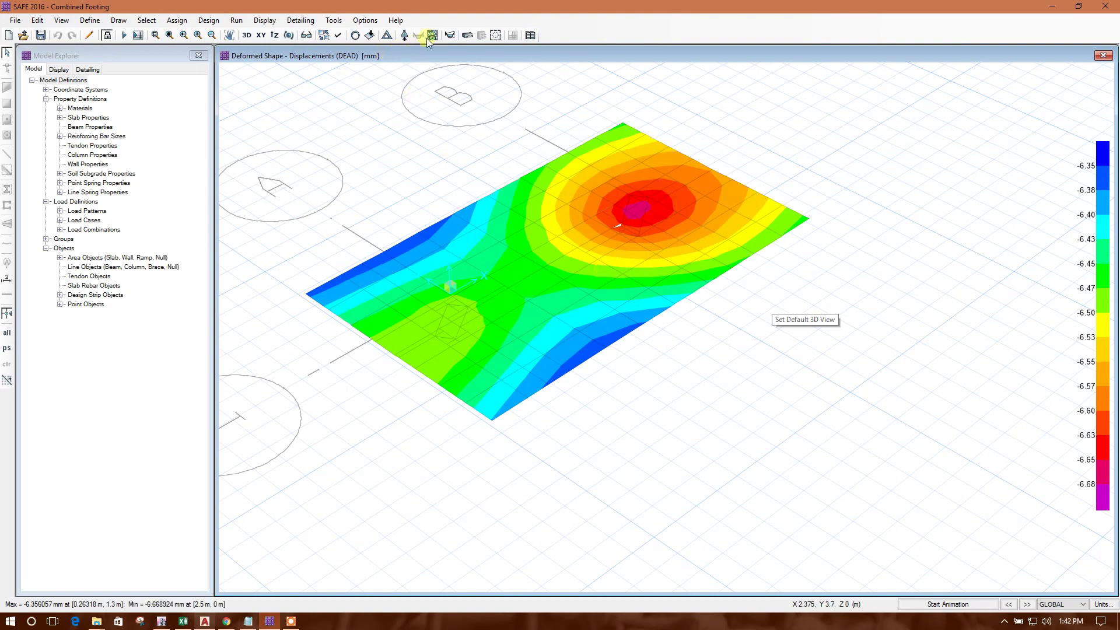
- Display the strip-based enveloping flexural reinforcement intensity for layer A with both top and bottom rebar
left_click(466, 36)
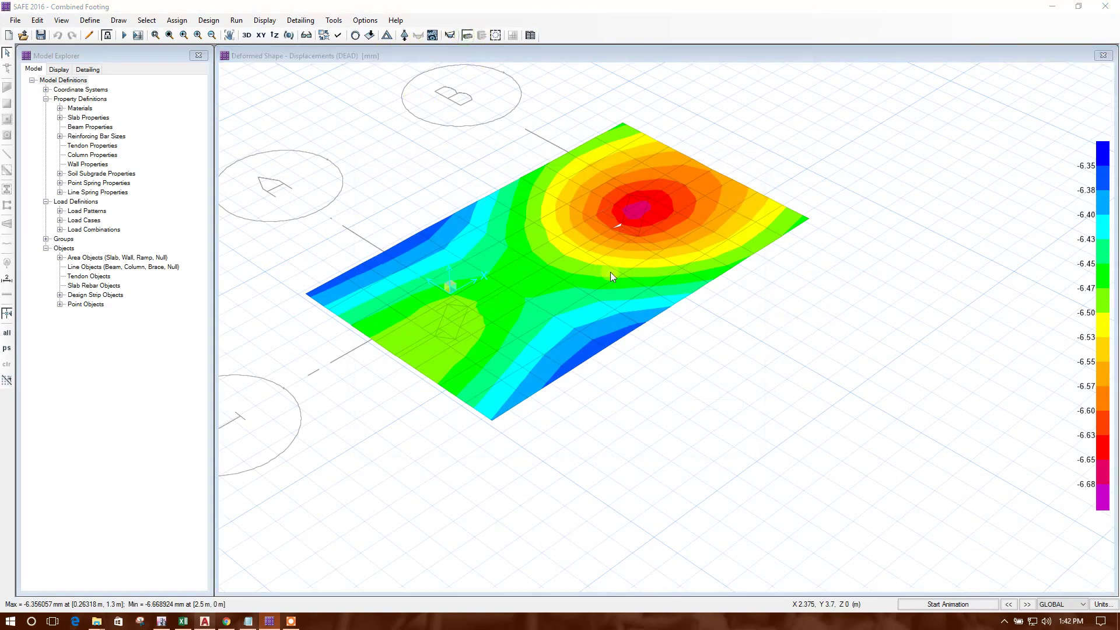
left_click(499, 190)
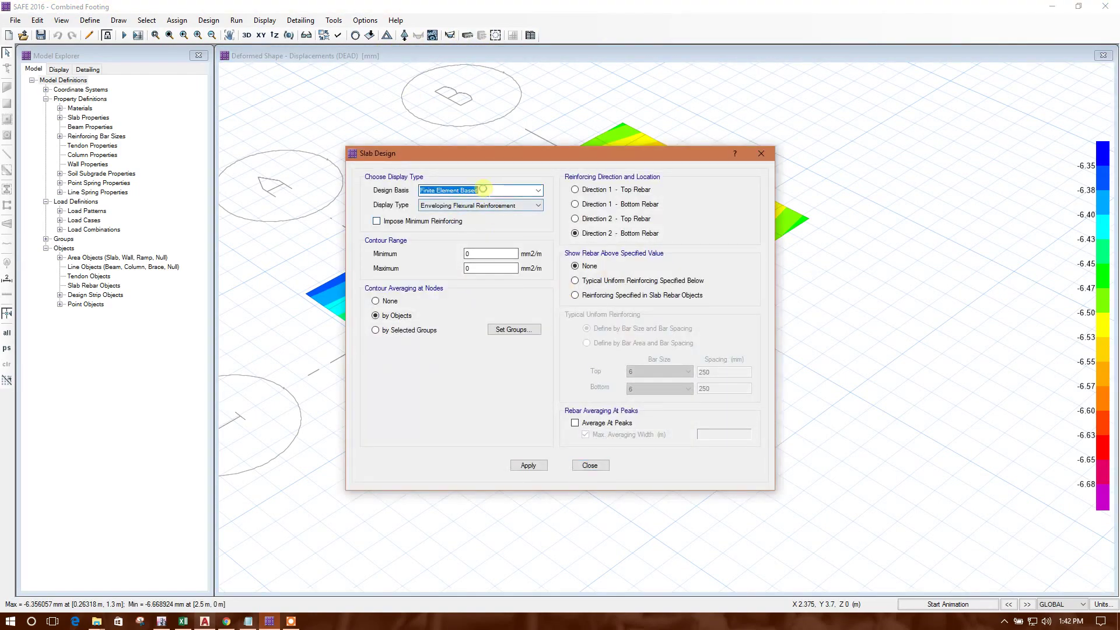
left_click(494, 209)
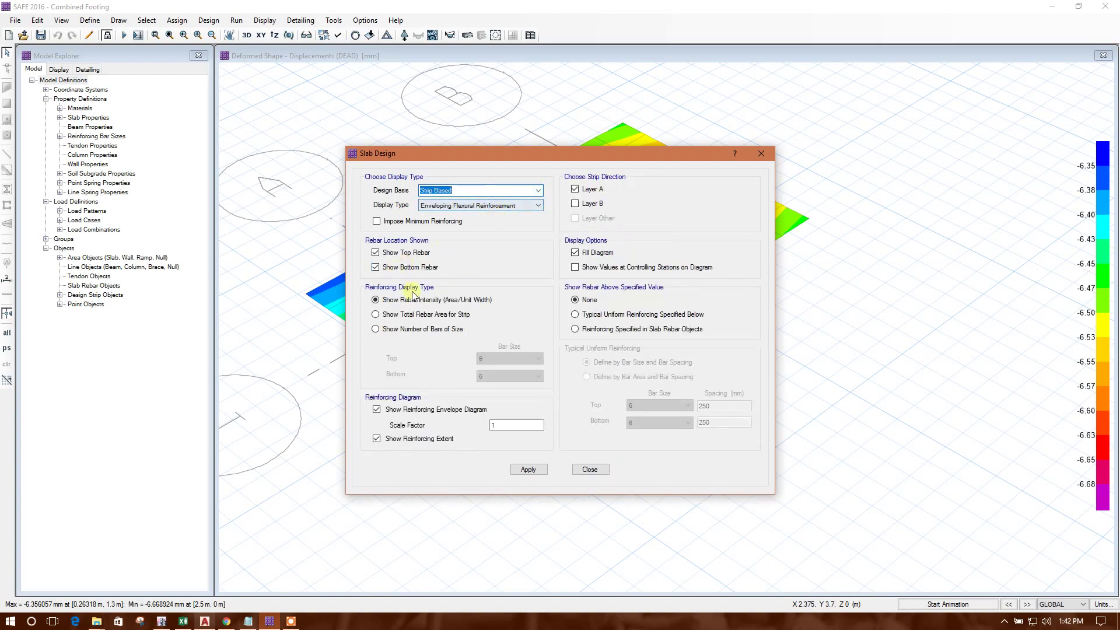
left_click_drag(549, 161, 924, 176)
left_click(903, 484)
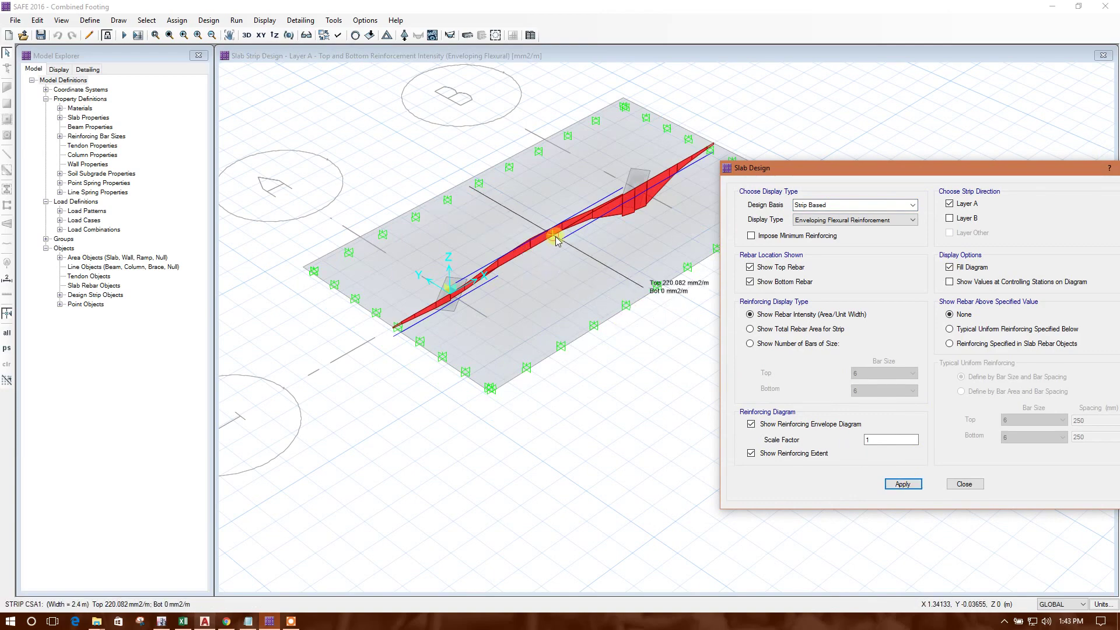
- Show the layer A top reinforcement intensity alone, followed by the bottom reinforcement alone
scroll(555, 236, "up", 3)
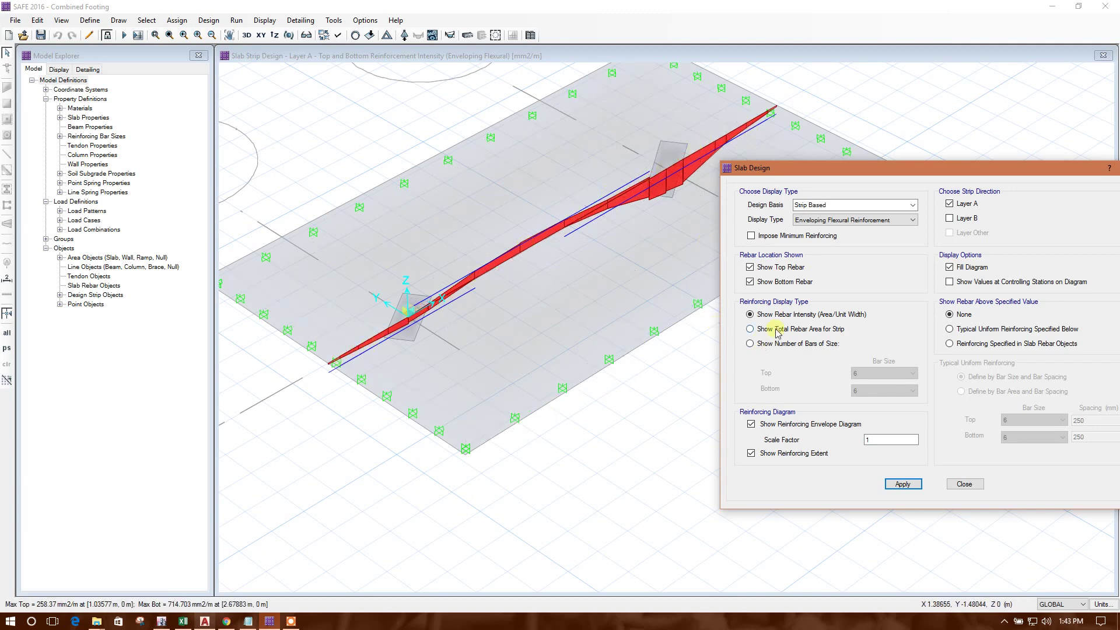
left_click(902, 484)
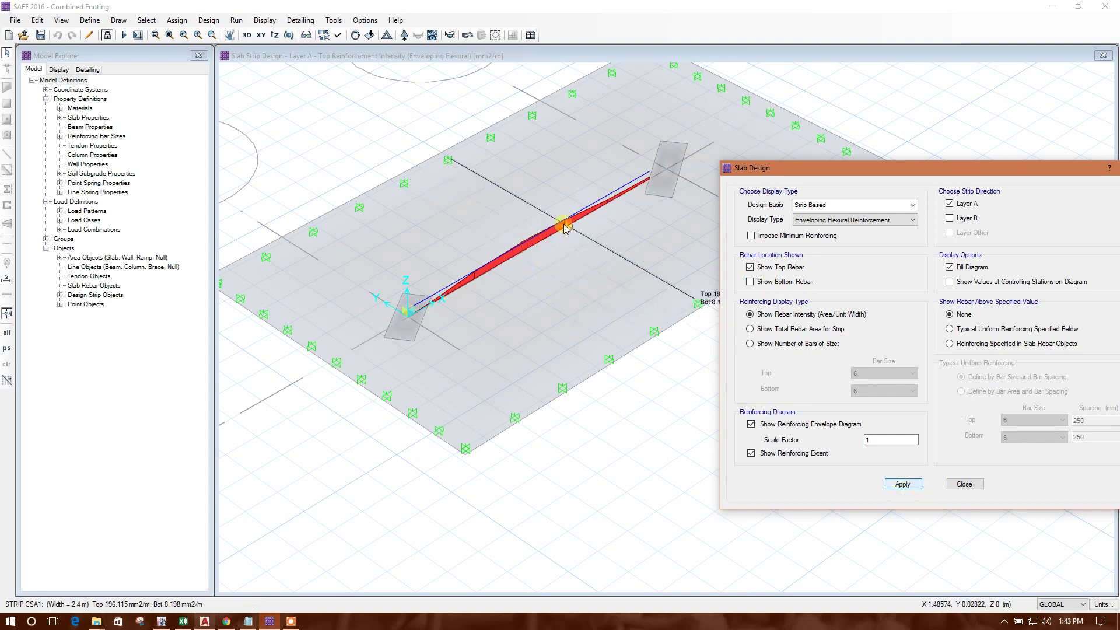
left_click(750, 282)
left_click(903, 484)
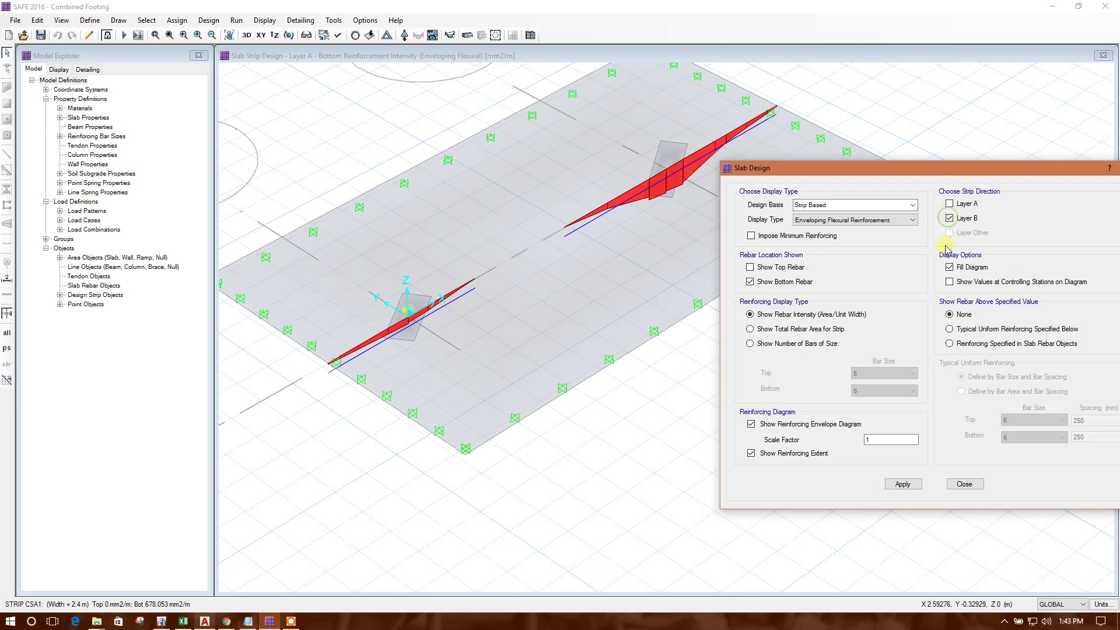
- Examine the layer B bottom and top reinforcement intensity separately and return to the layer A bottom reinforcement
left_click(902, 484)
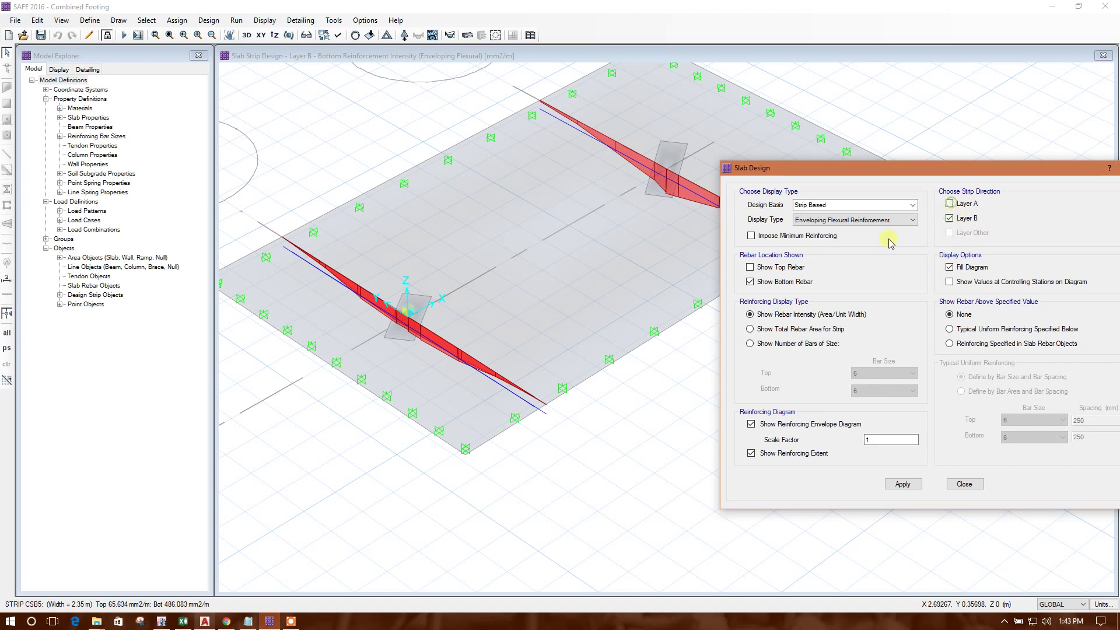
left_click(902, 484)
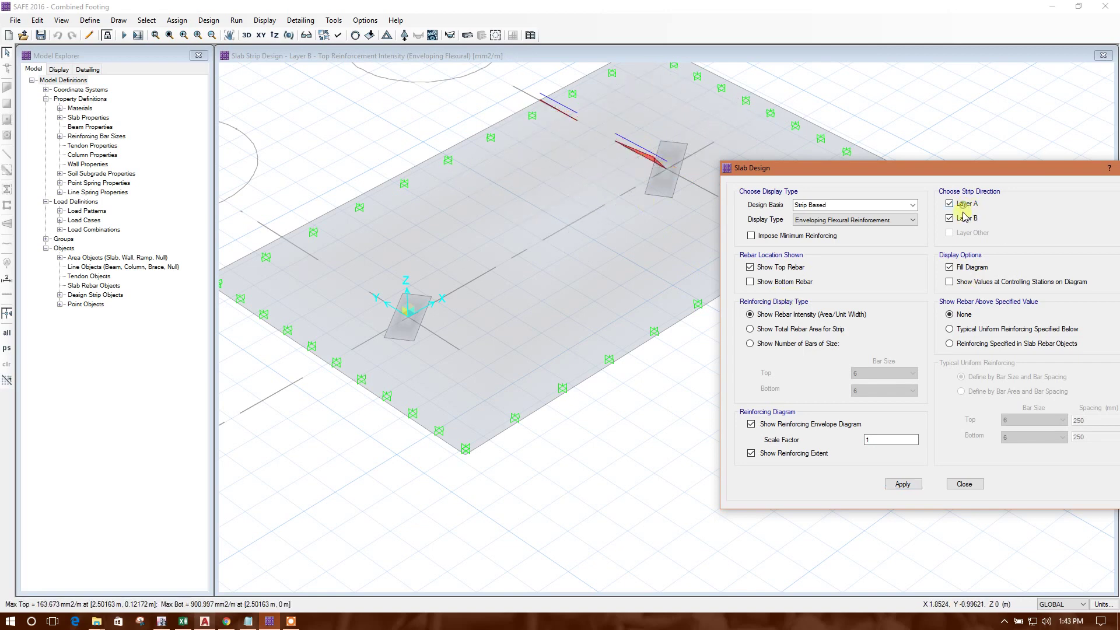
left_click(903, 483)
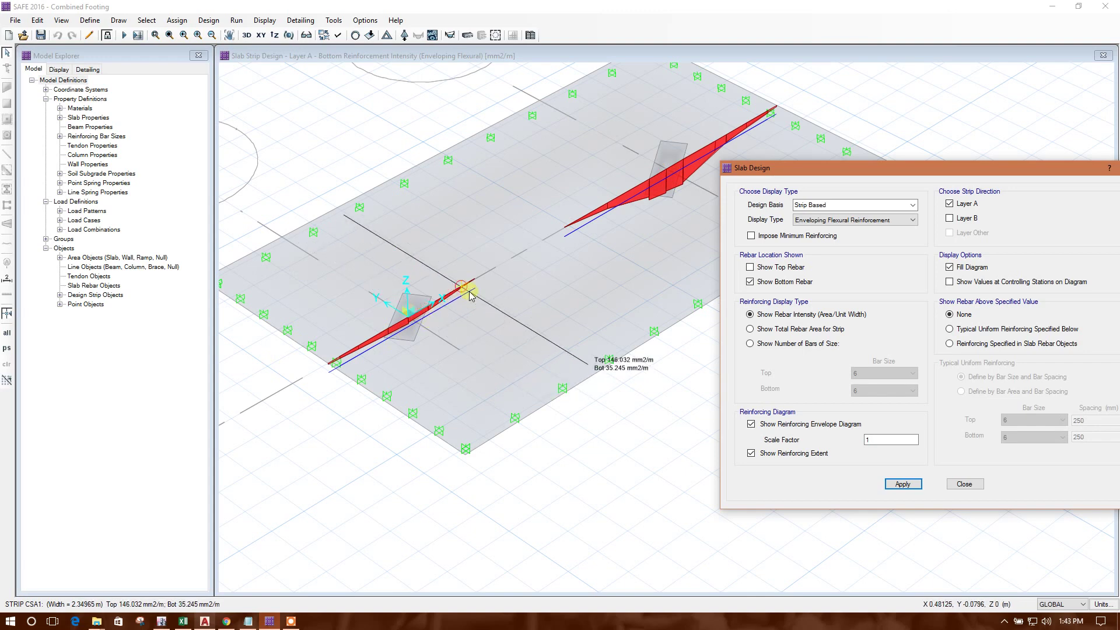
- Display the layer A strip reinforcement as number of bars, with bar size 12 for top and 14 for bottom
left_click(801, 351)
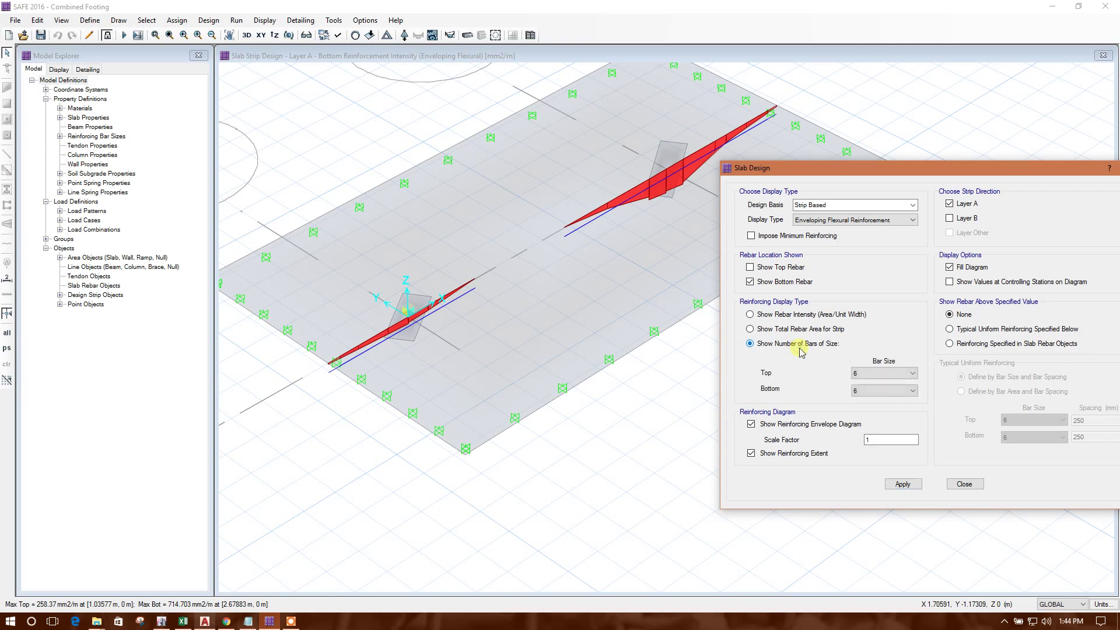
left_click(890, 376)
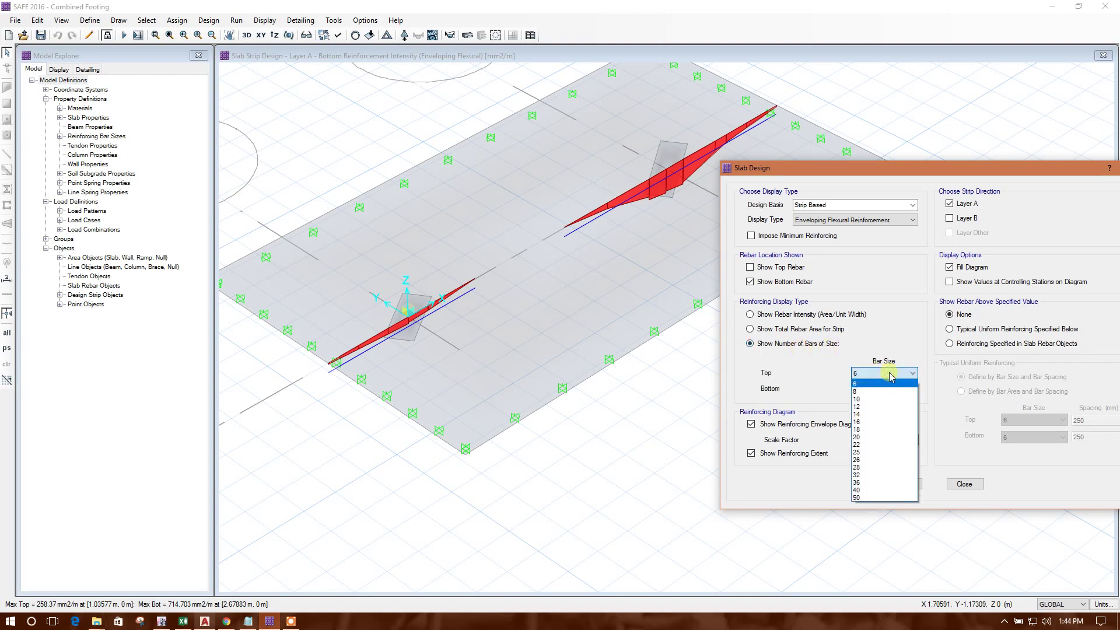
left_click(875, 407)
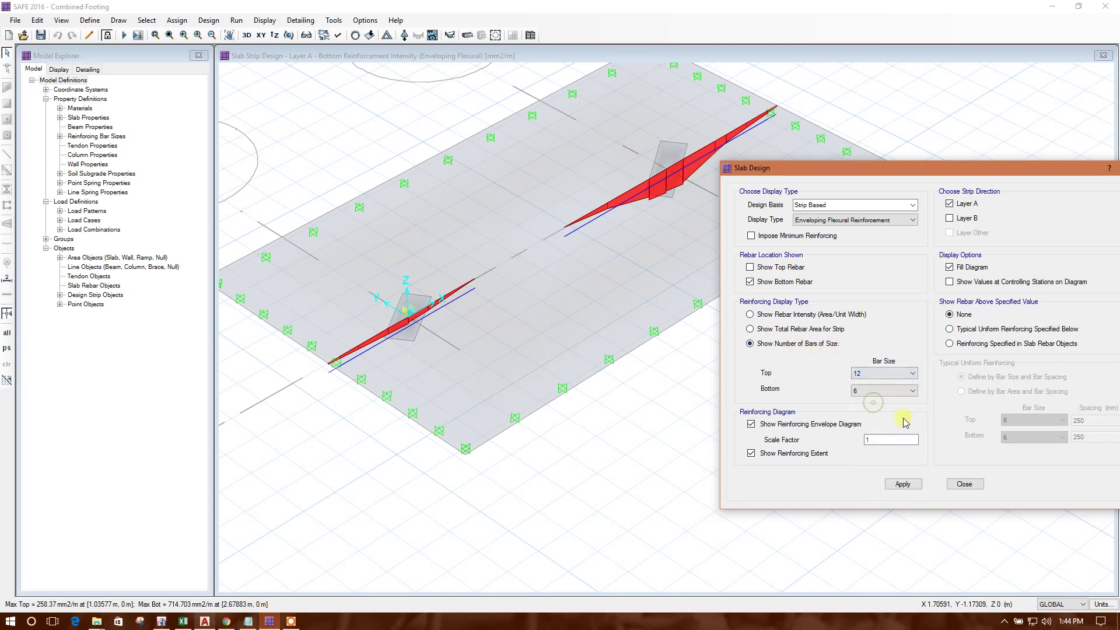
left_click(902, 390)
left_click(875, 432)
left_click(911, 391)
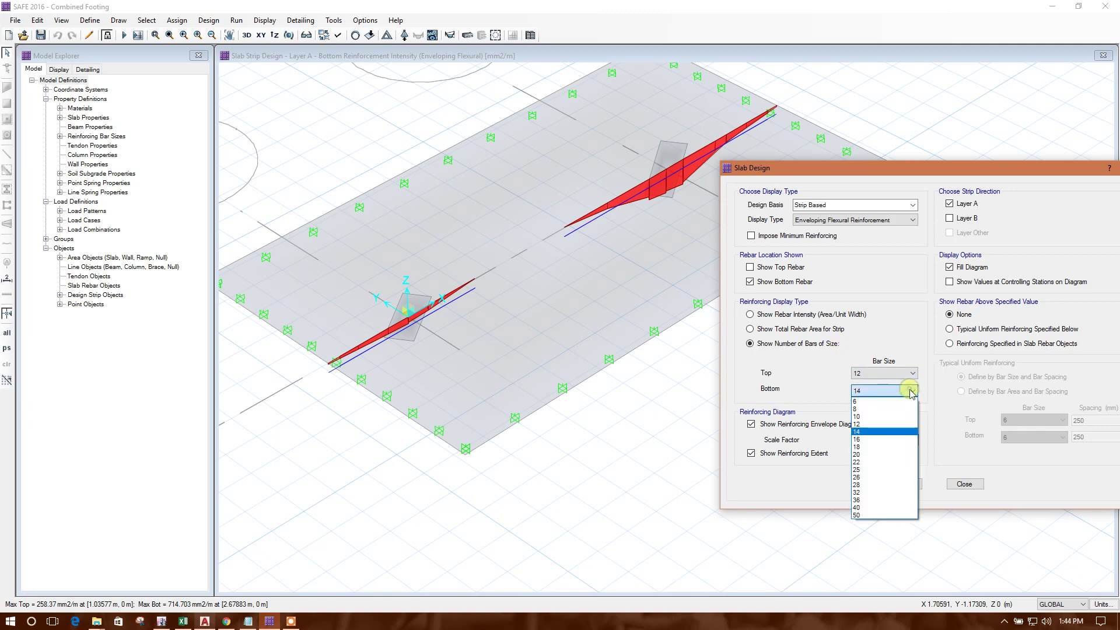
left_click(869, 432)
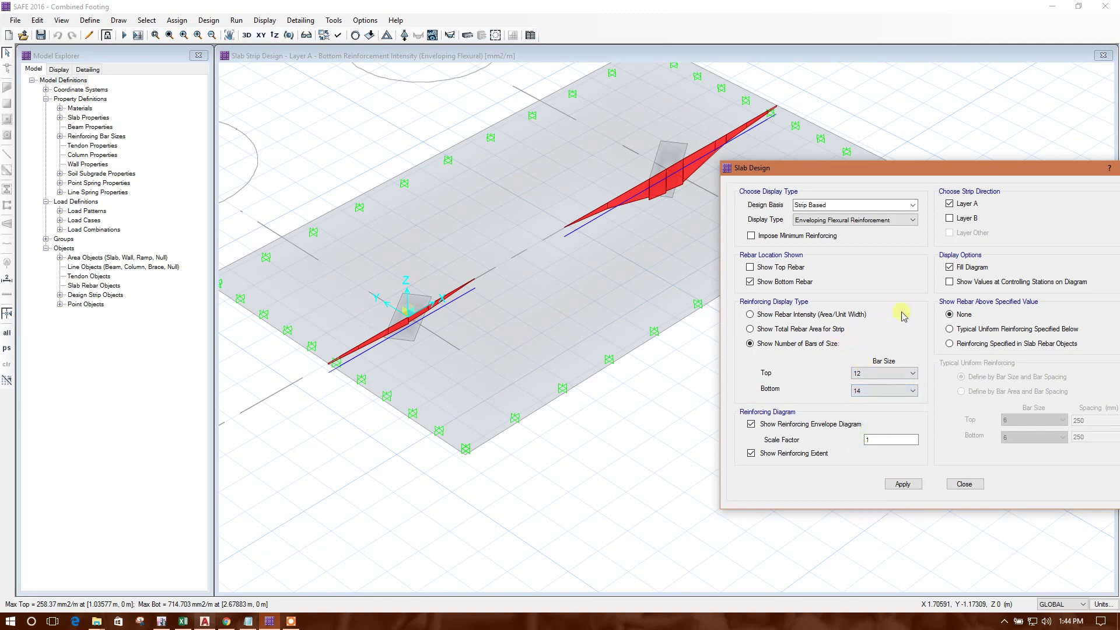
left_click(902, 484)
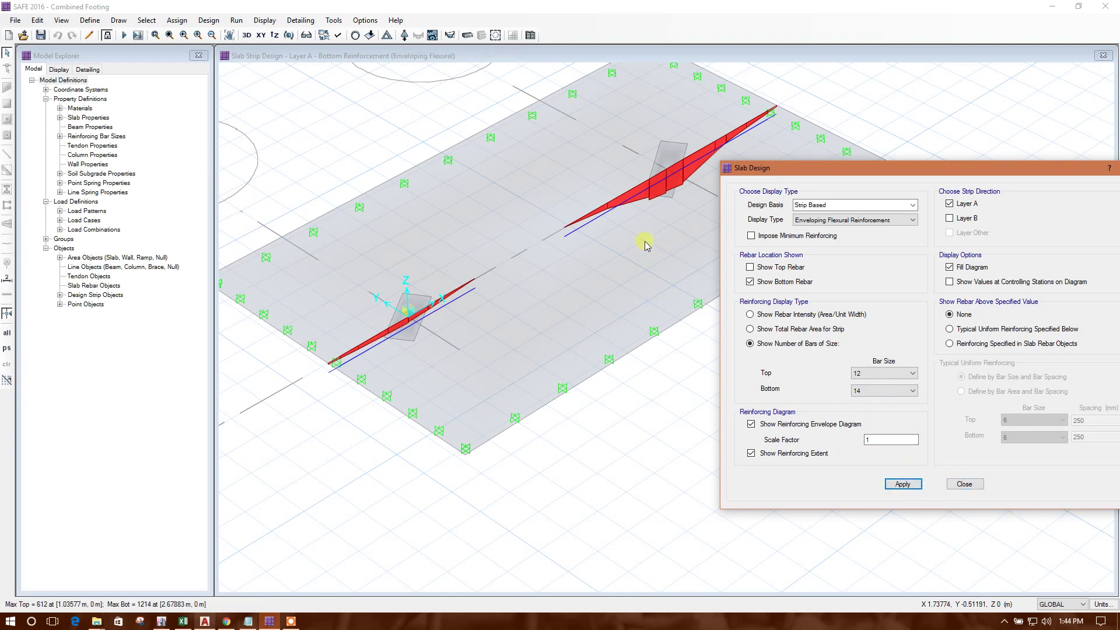
- Read the required bar counts along the layer A strip near the columns and close the slab design display settings
left_click(606, 240)
scroll(600, 242, "up", 2)
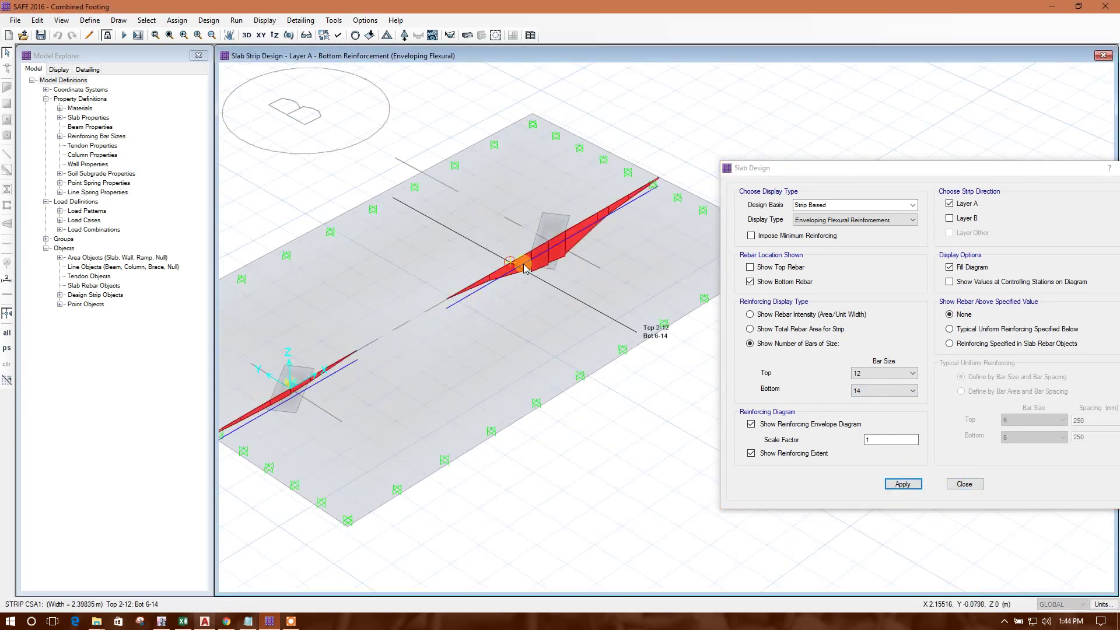
mouse_move(528, 259)
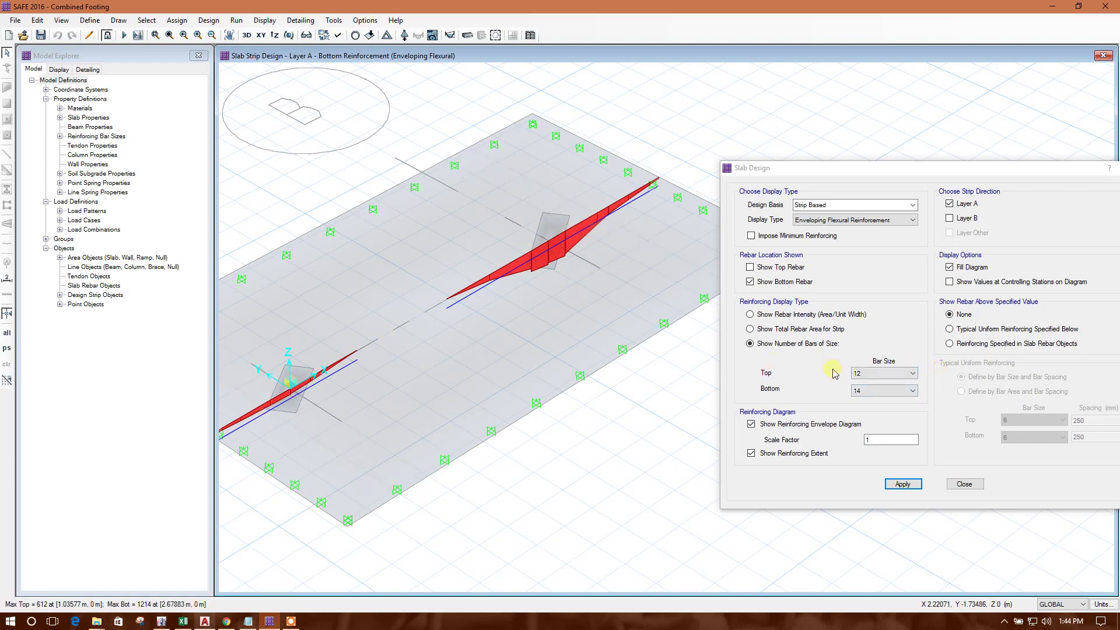
left_click(964, 484)
scroll(776, 169, "up", 2)
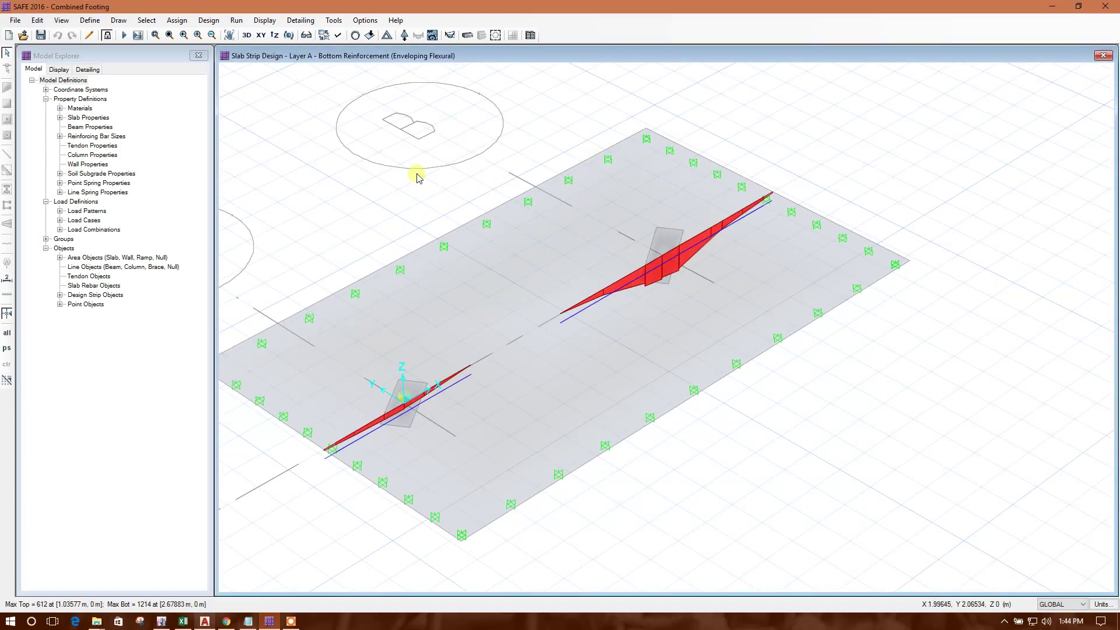